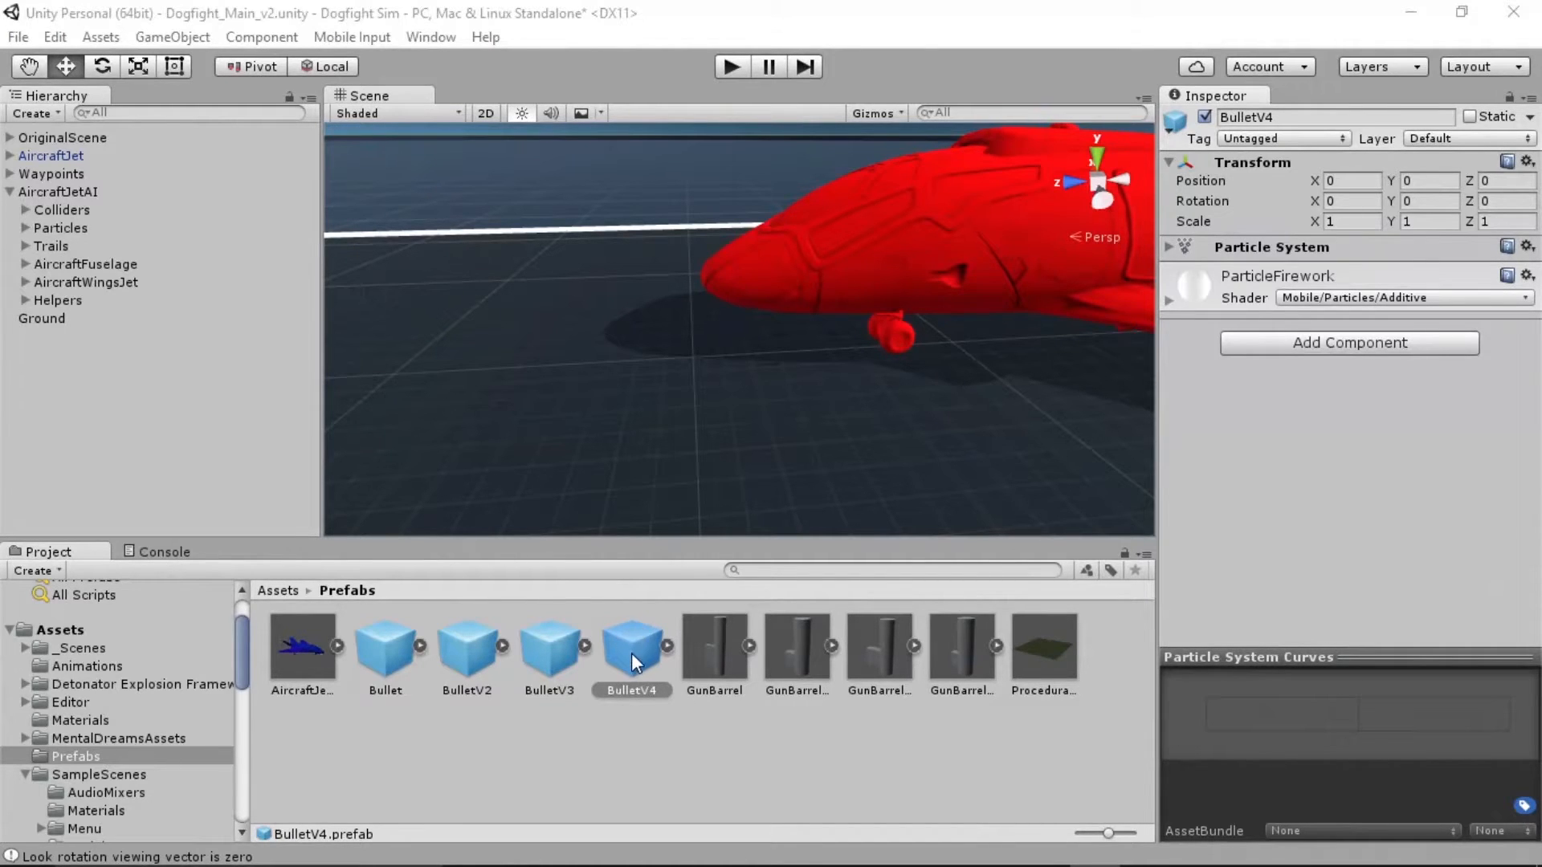
Place the BulletV4 prefab in the scene and raise it above the aircraft to a Y position of 13.28
left_click_drag(162, 394, 136, 392)
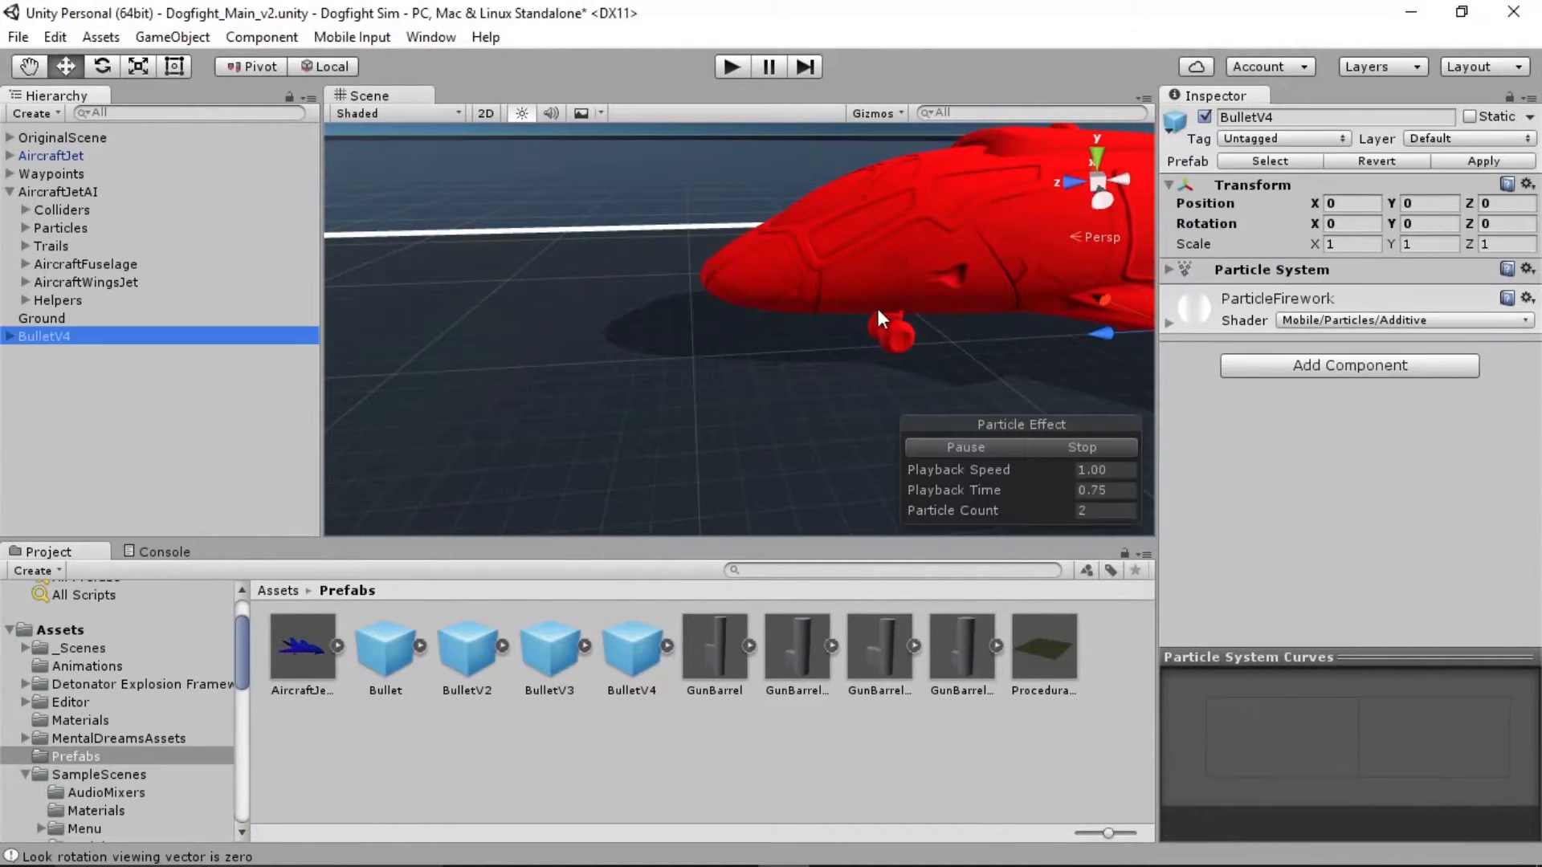
key("f")
left_click_drag(741, 115, 740, 12)
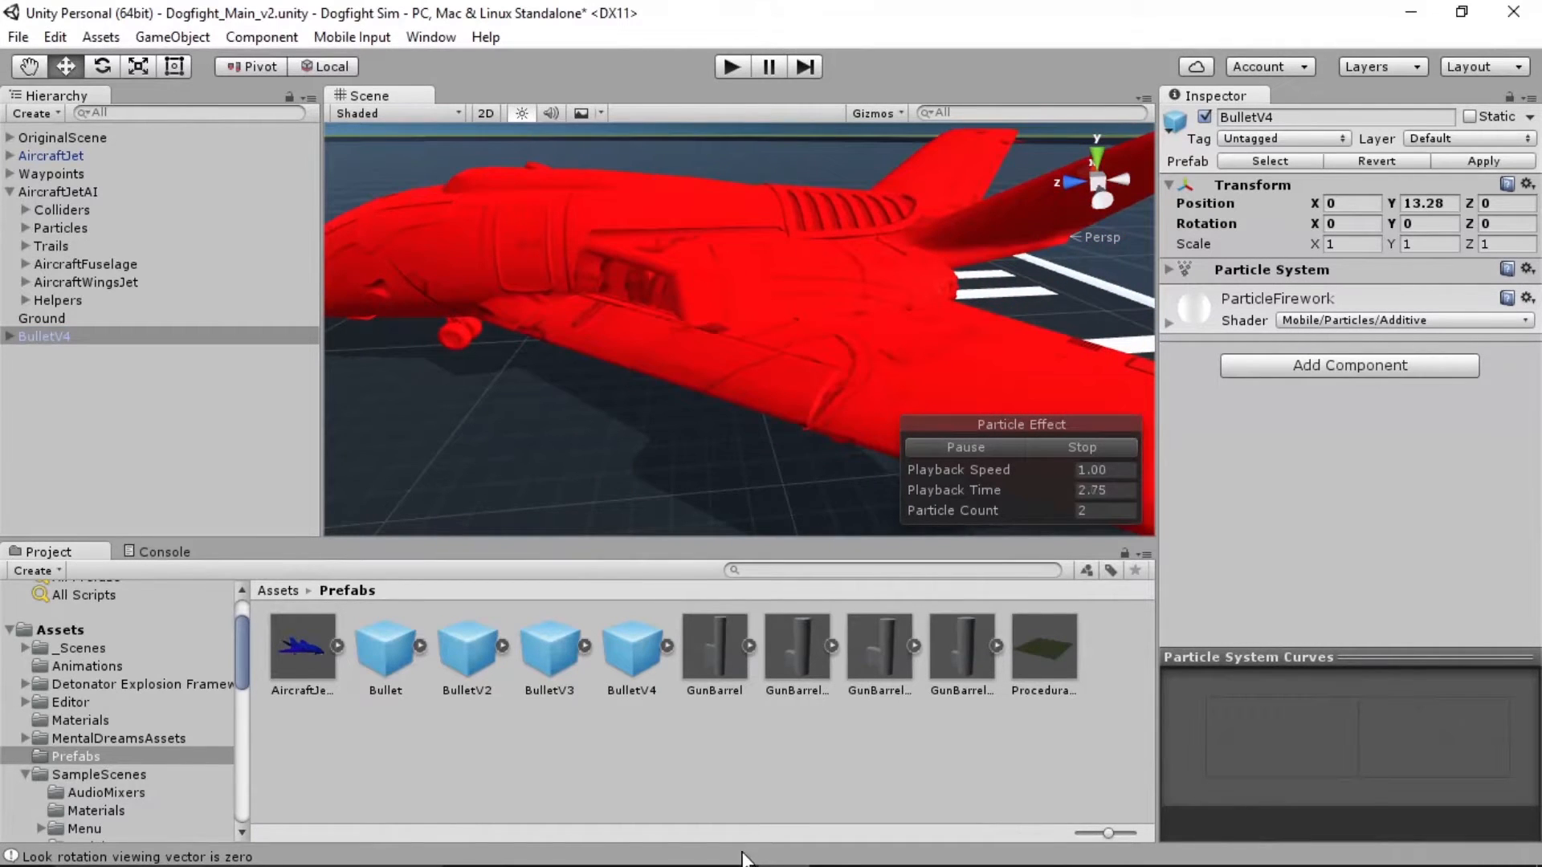
key("f")
left_click_drag(1034, 129, 787, 419, "alt")
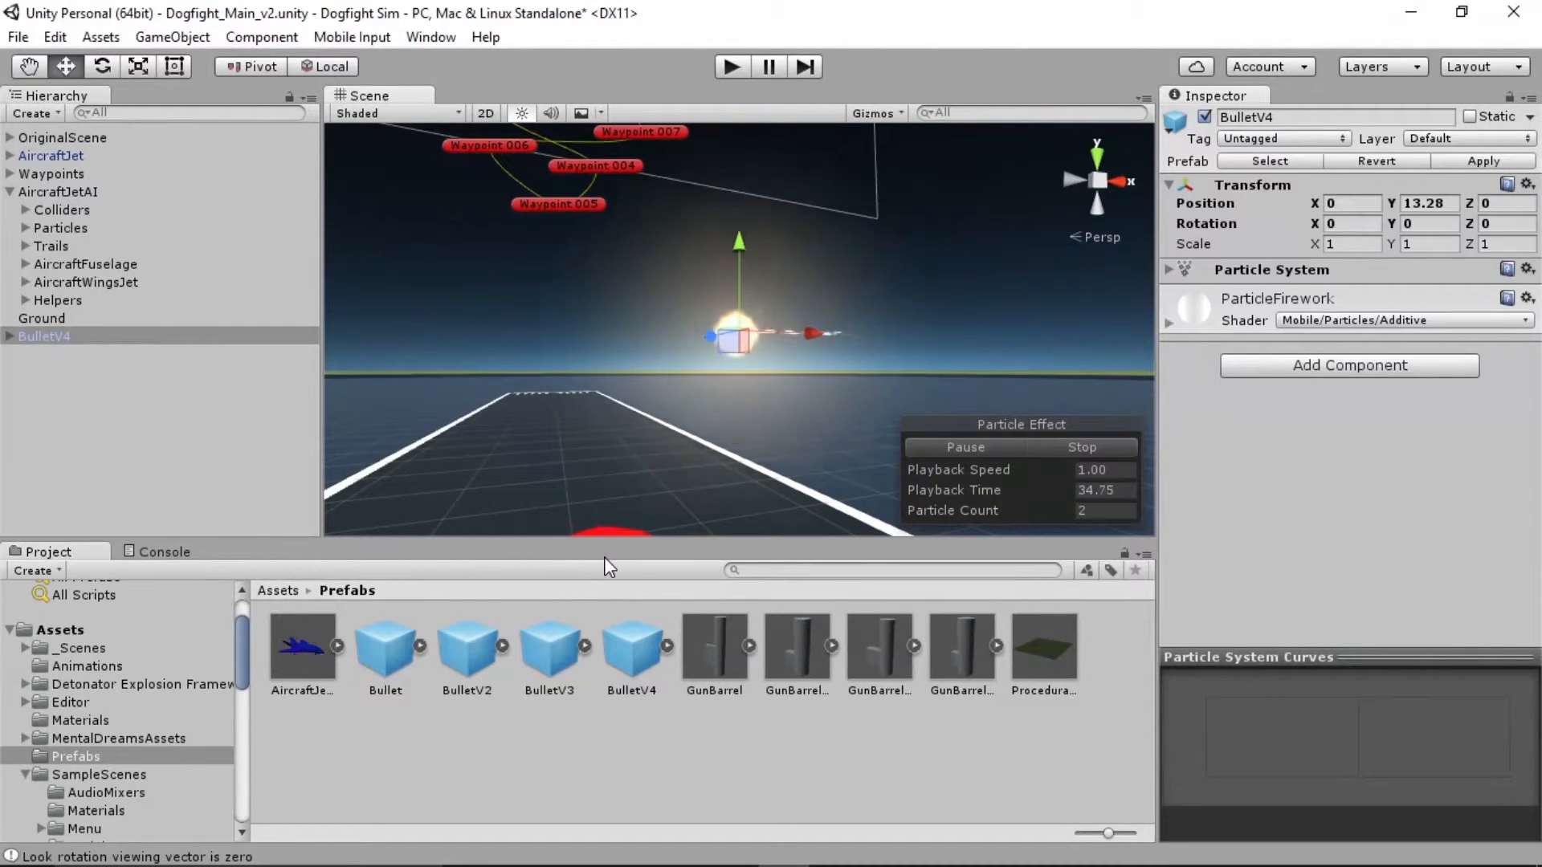
Review the components on the BulletV3 prefab, collapsing its Rigidbody and Box Collider settings
left_click(560, 651)
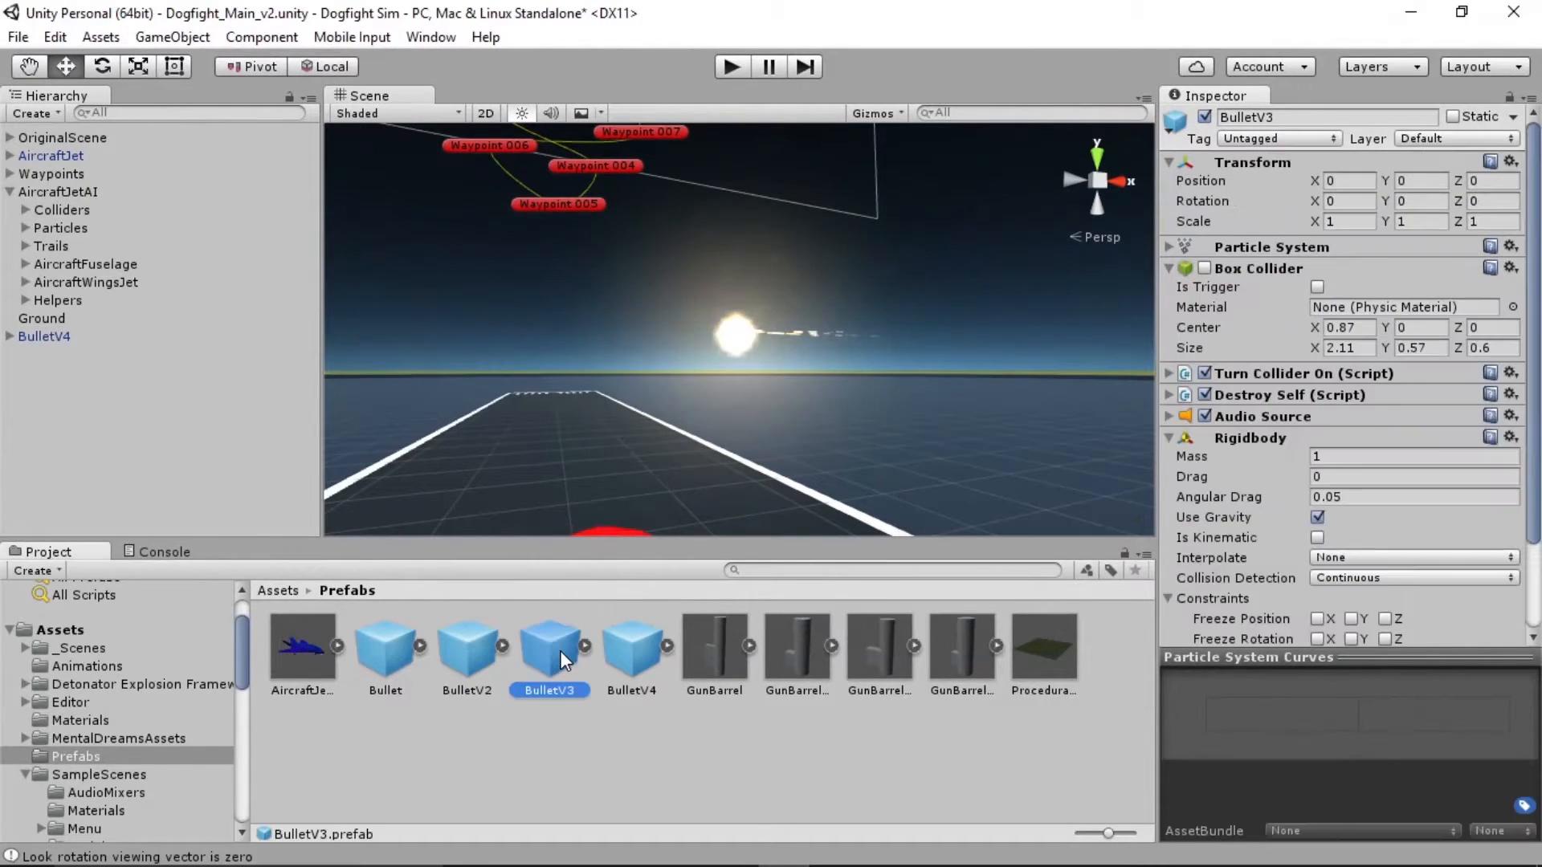
left_click(1340, 433)
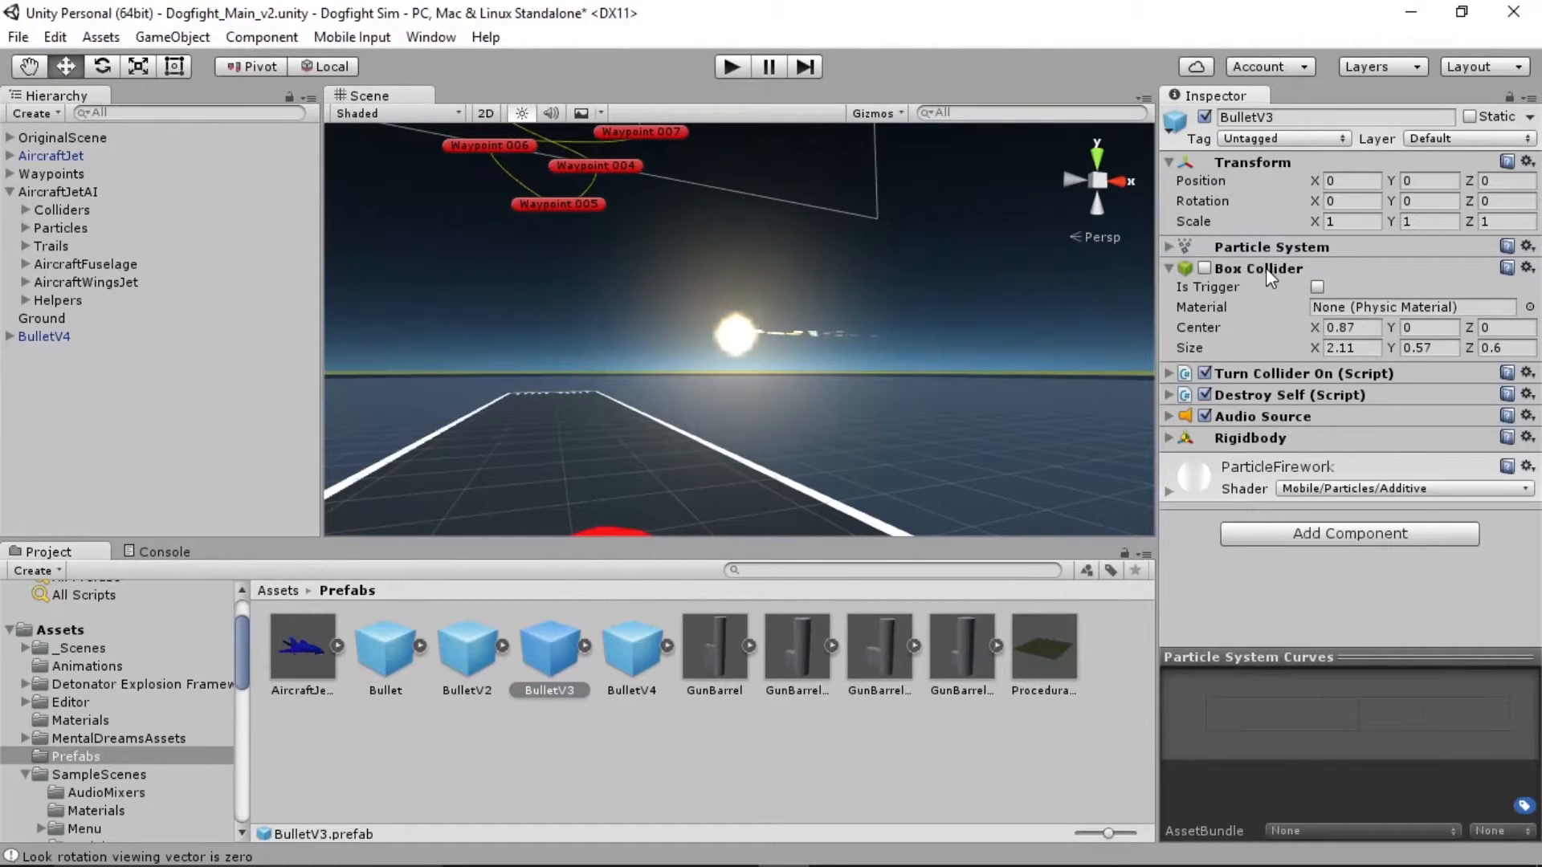
left_click(1266, 268)
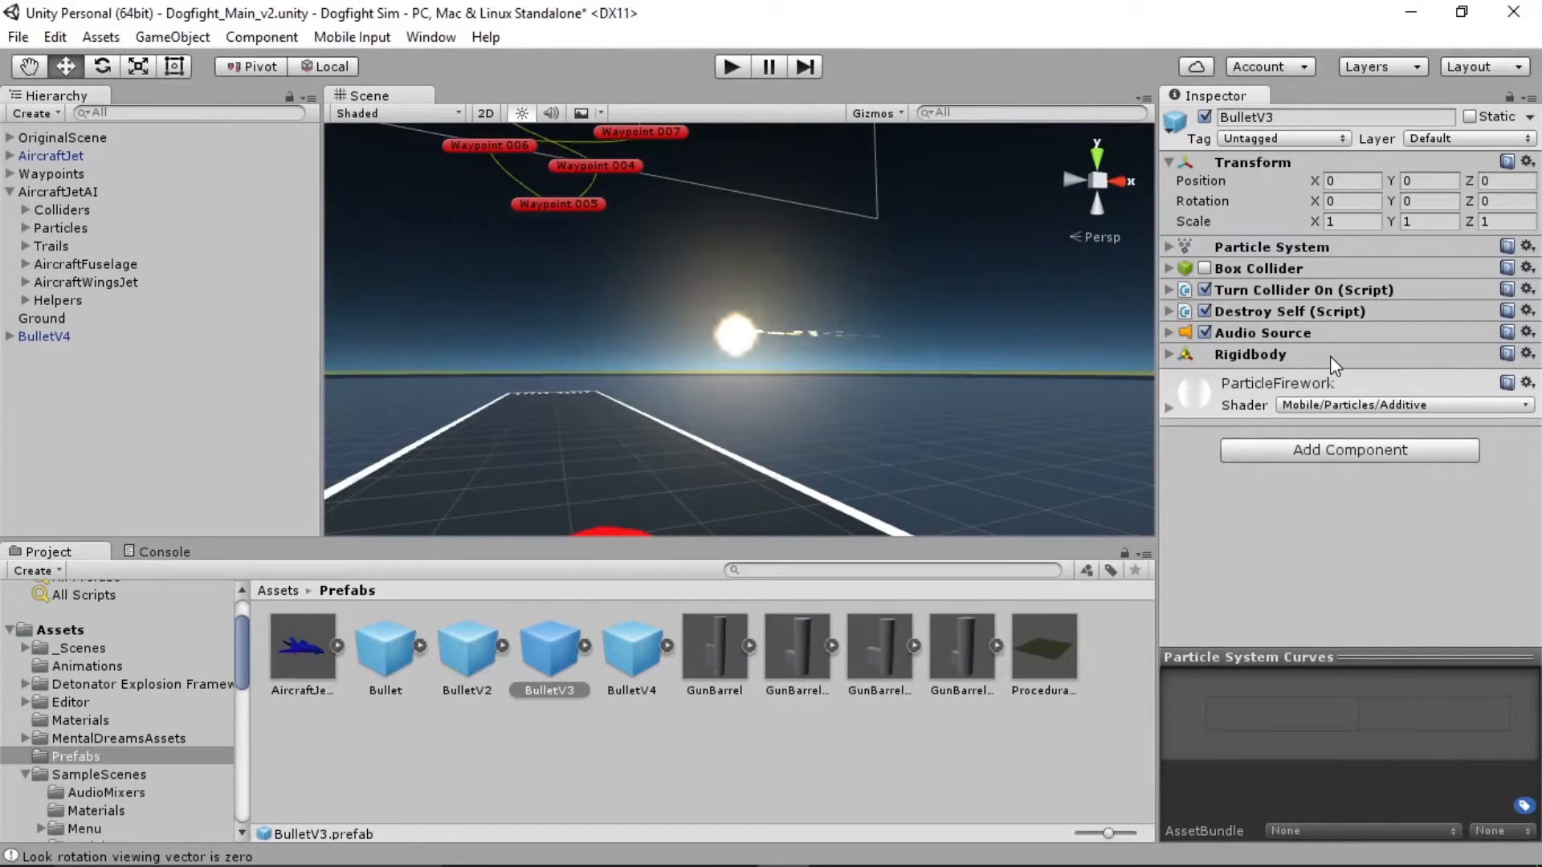
Add a Rigidbody component to the BulletV4 object in the scene and review its settings
left_click(24, 337)
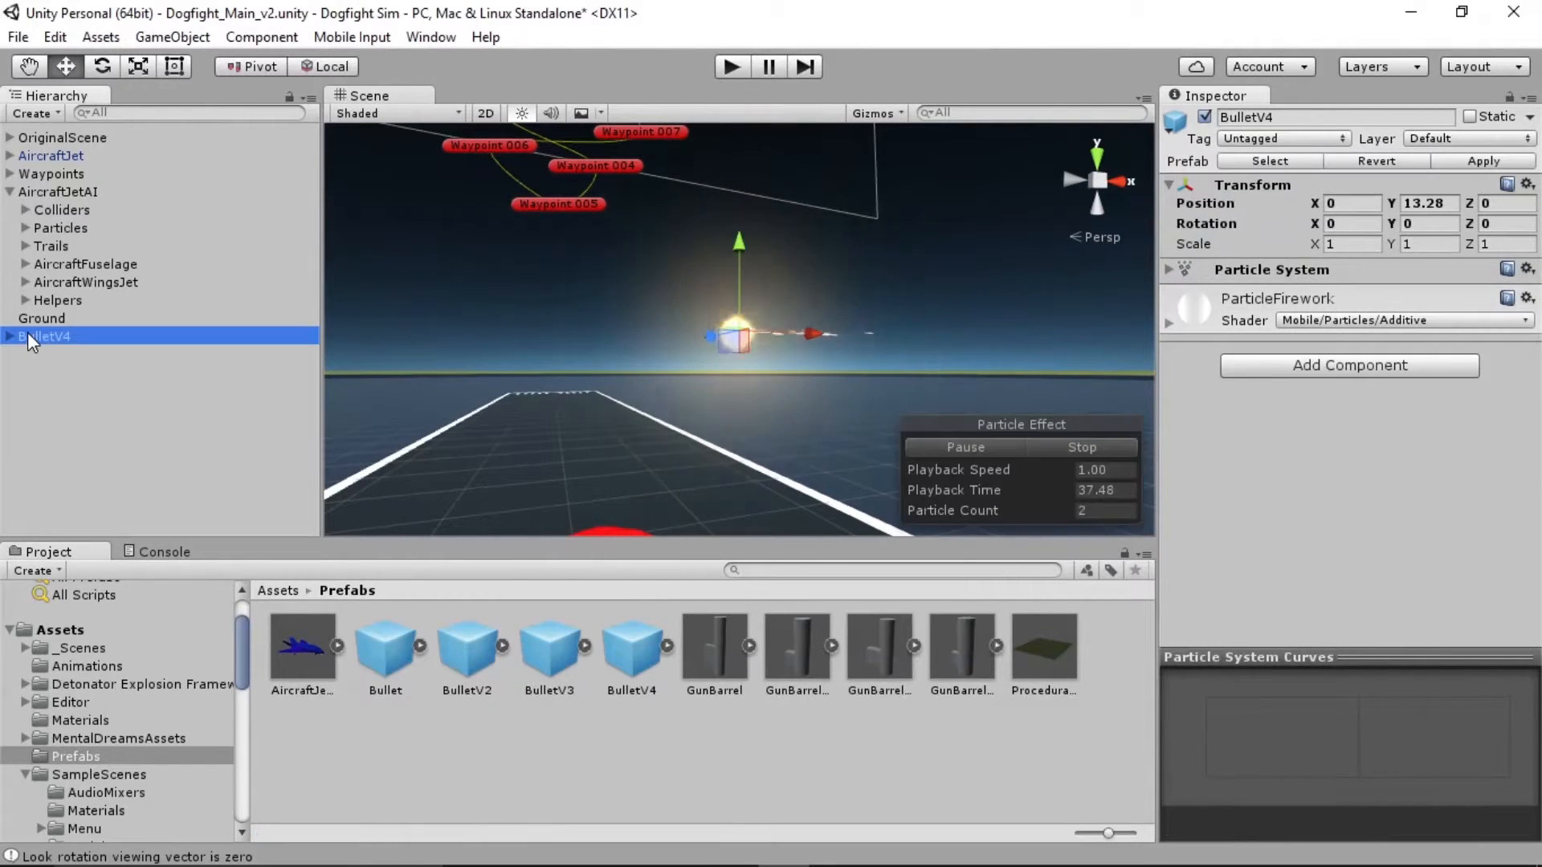
left_click(1329, 363)
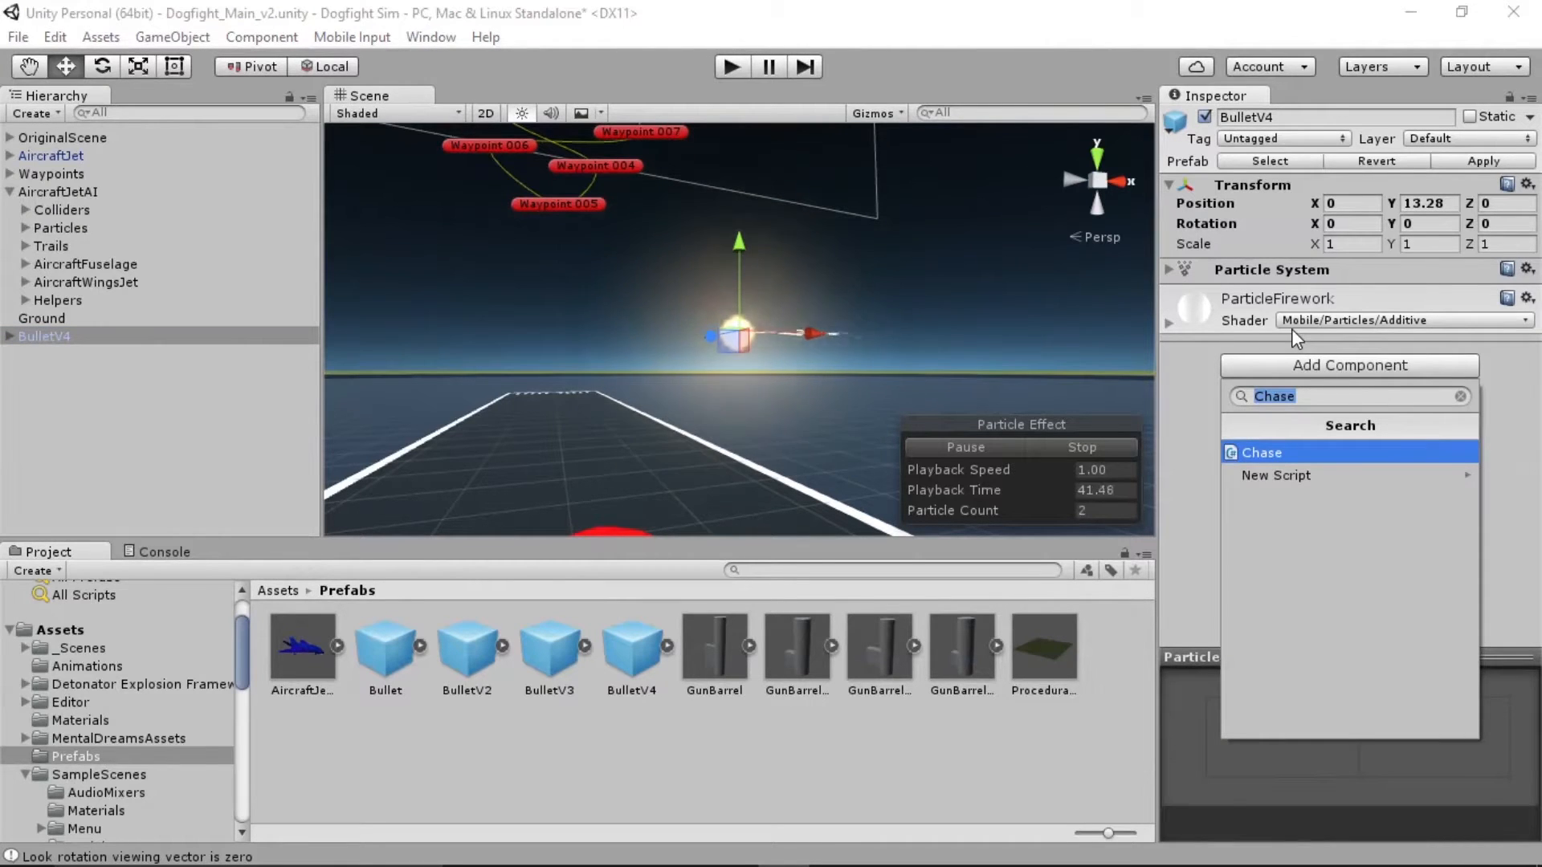
type("rig")
key("Return")
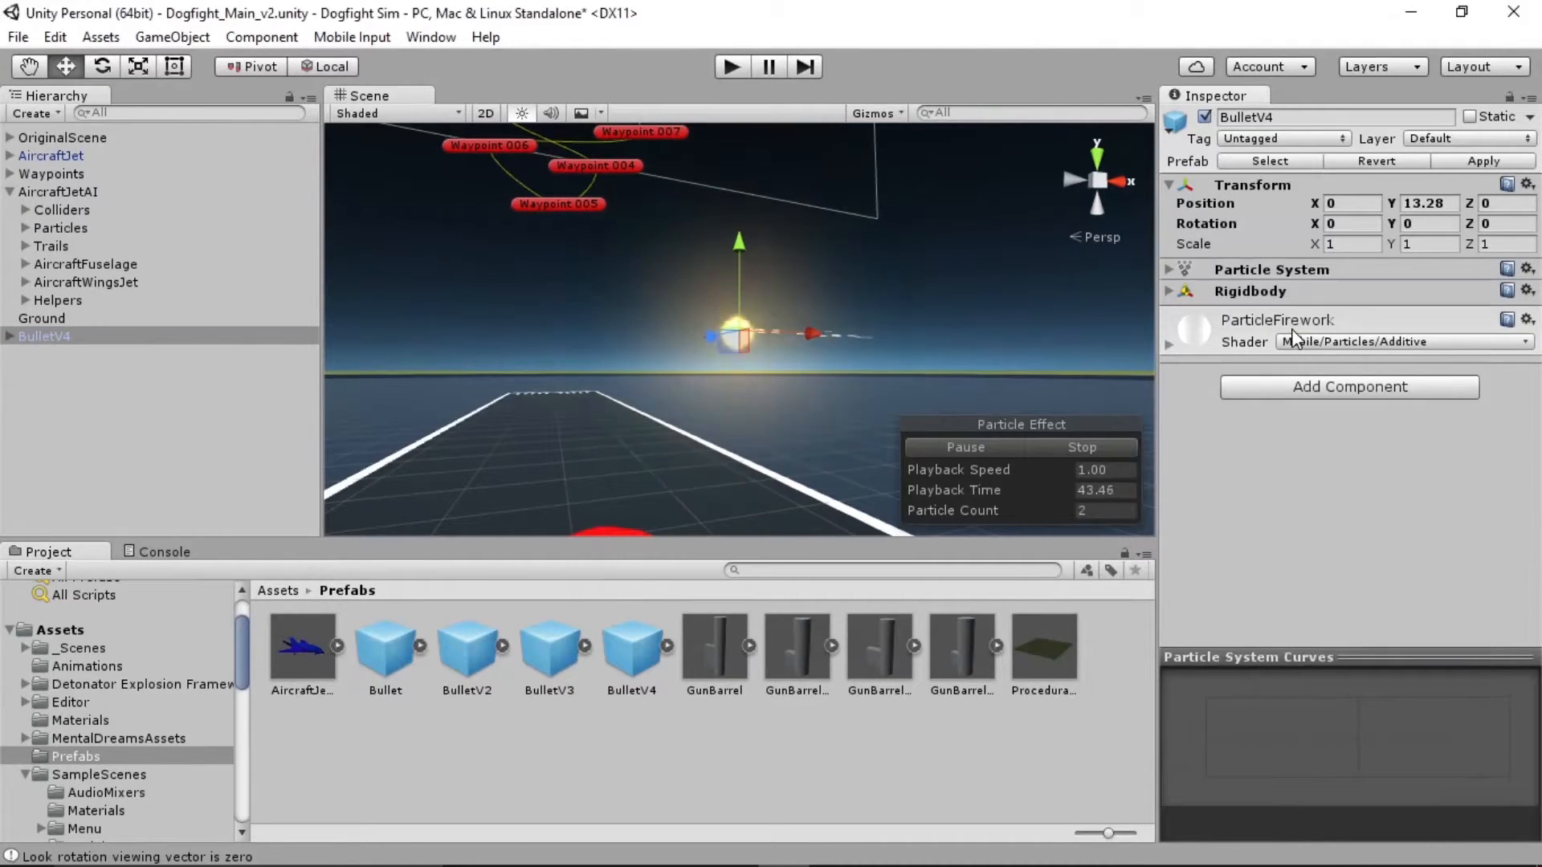
left_click(1185, 292)
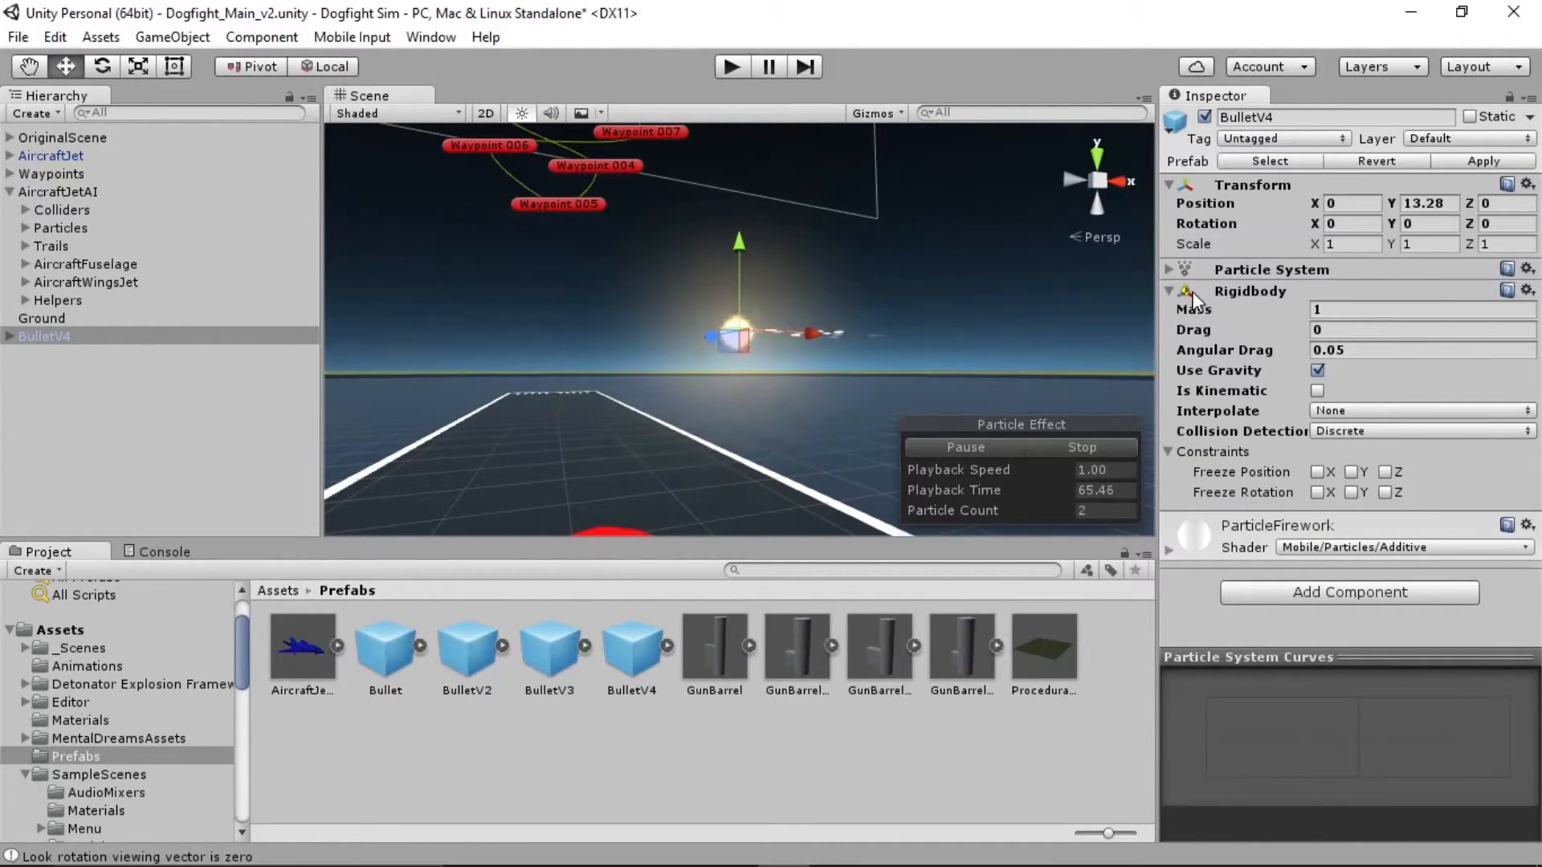
left_click(1171, 289)
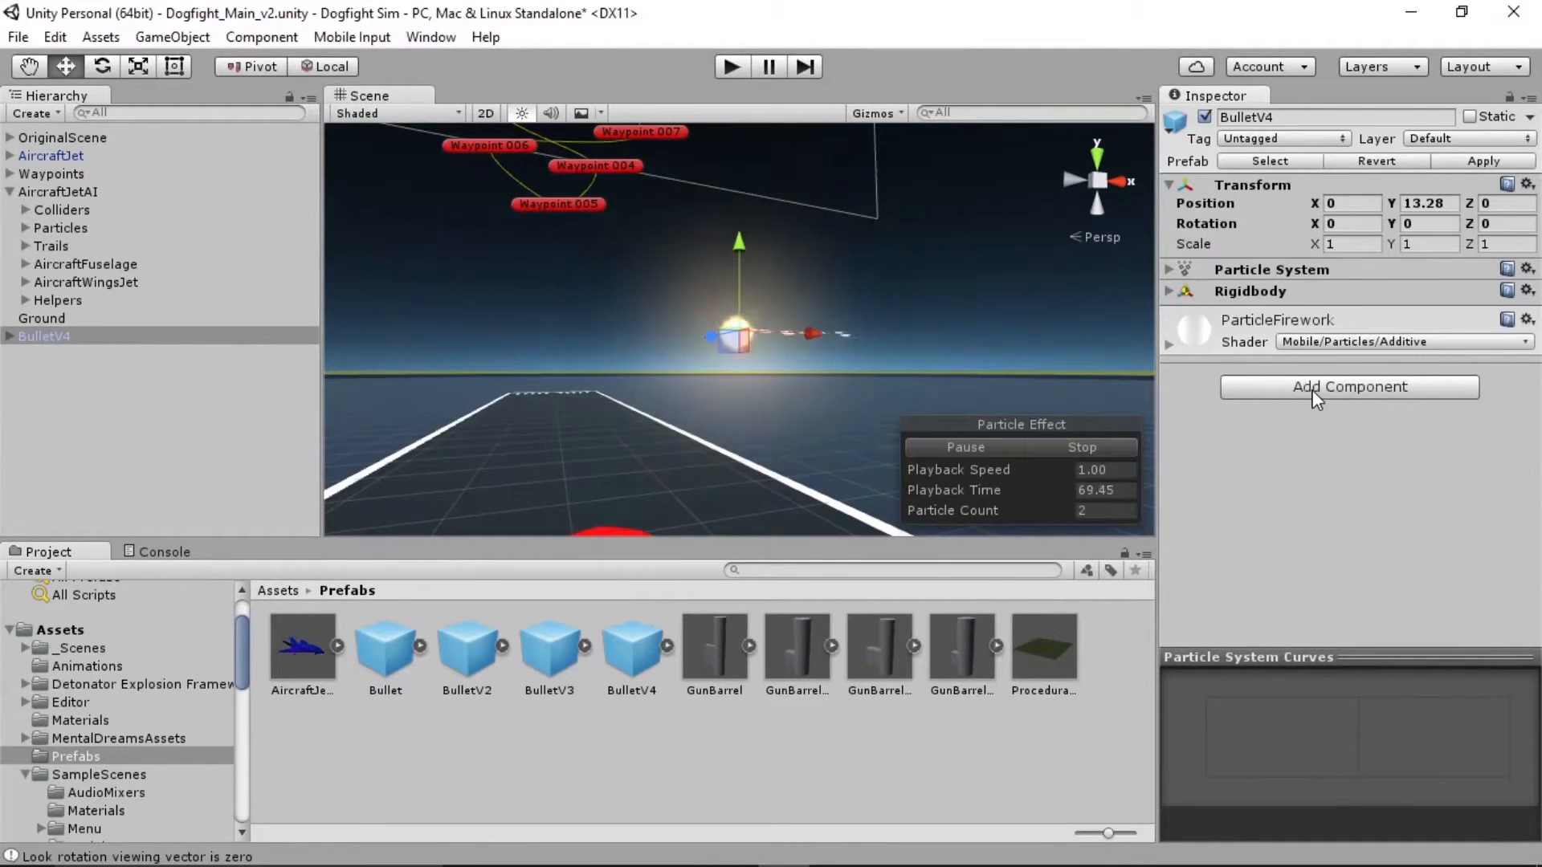
Add a Box Collider component to BulletV4 and show its settings
left_click(1356, 387)
type("bo")
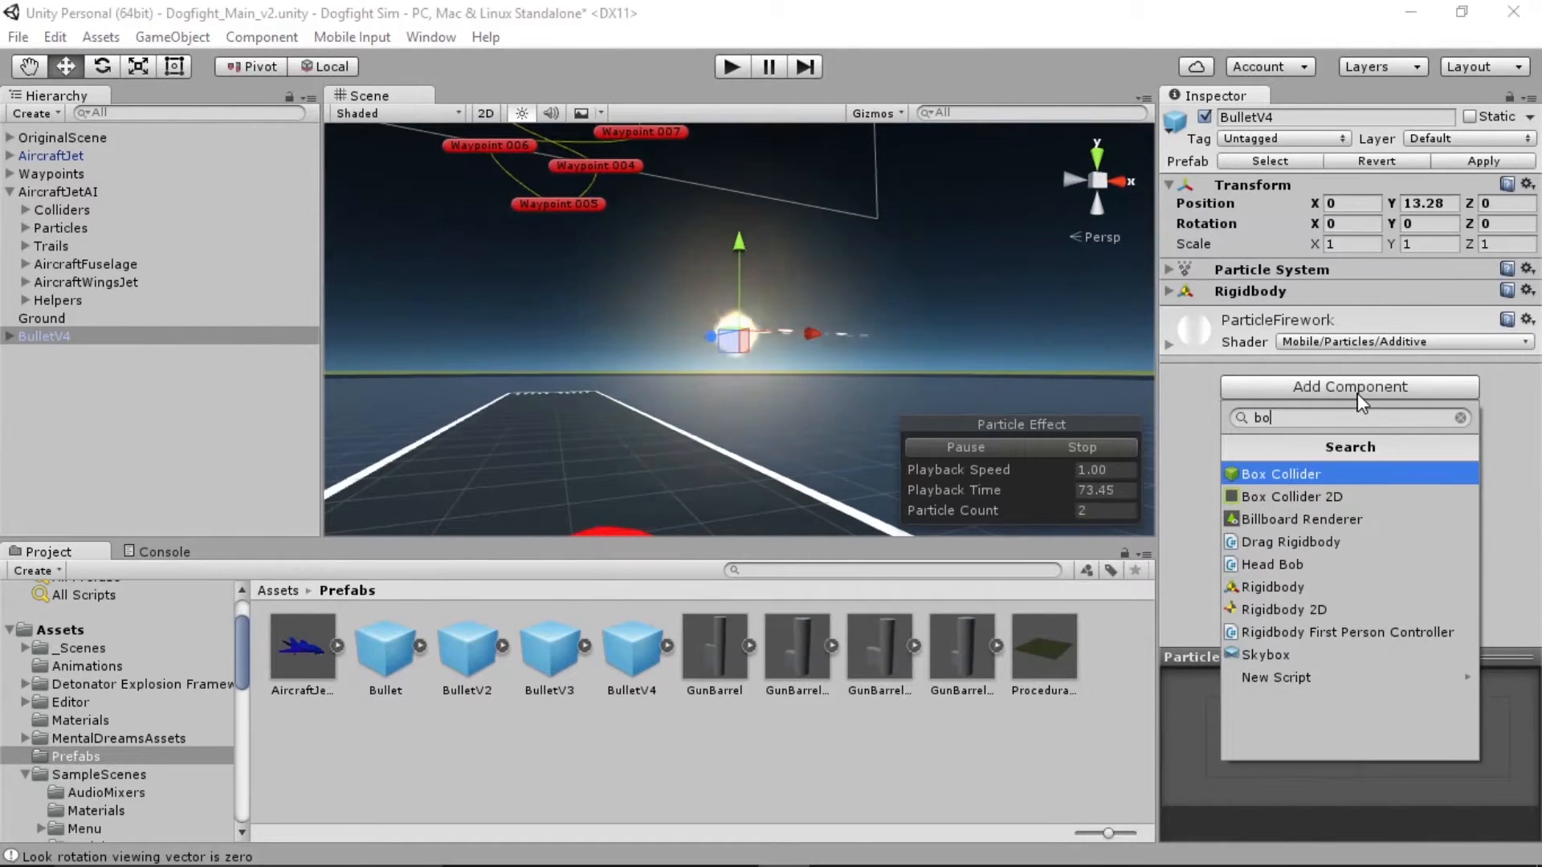
key("Escape")
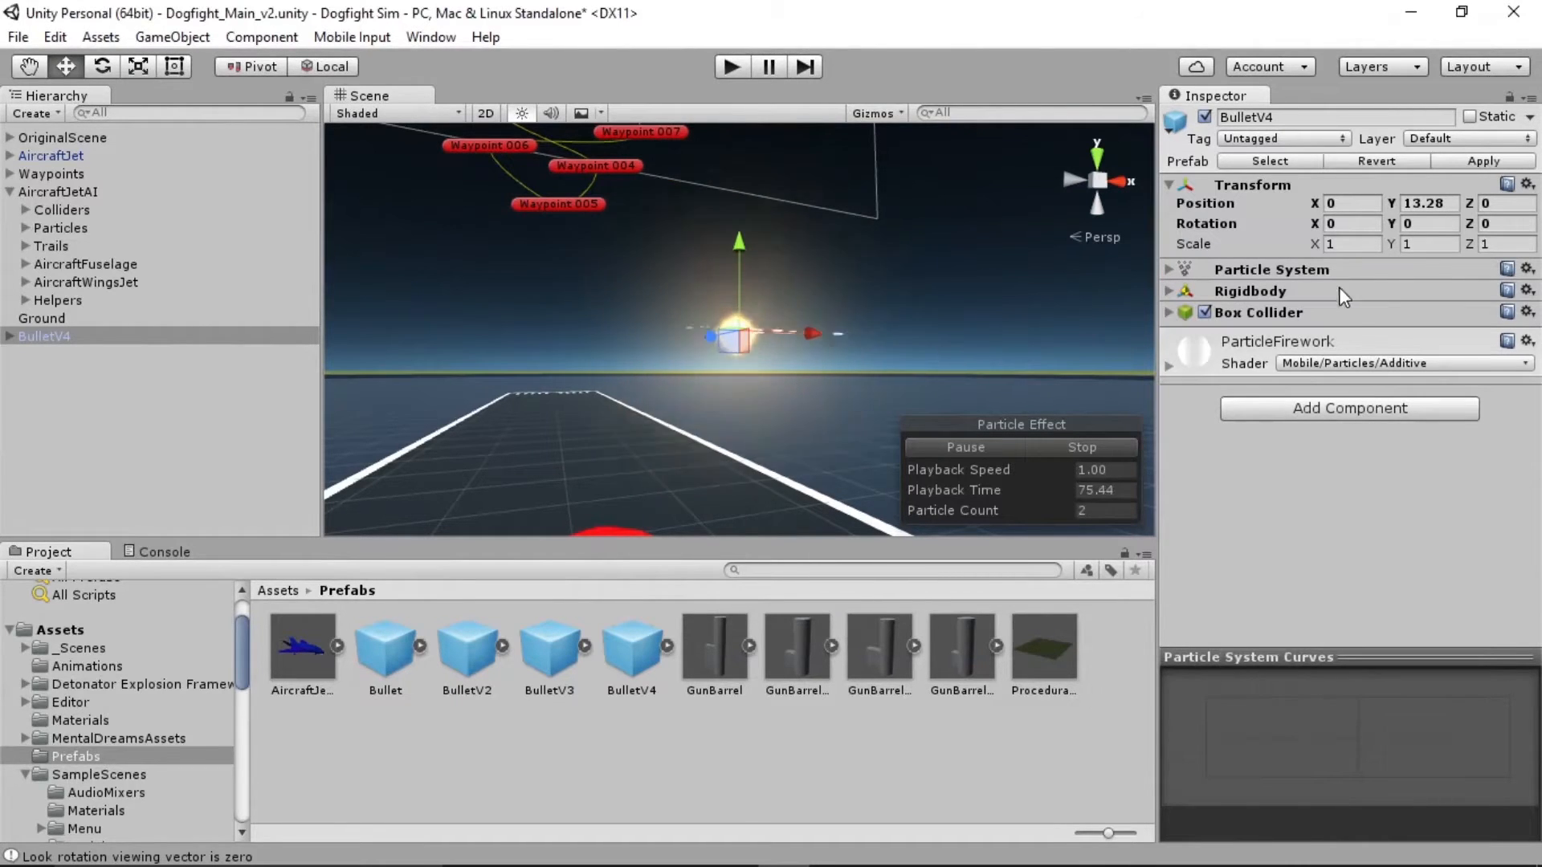
left_click(1353, 315)
Resize BulletV4's box collider to 3.56 in X, 1.22 in Y and 1.22 in Z
key("f")
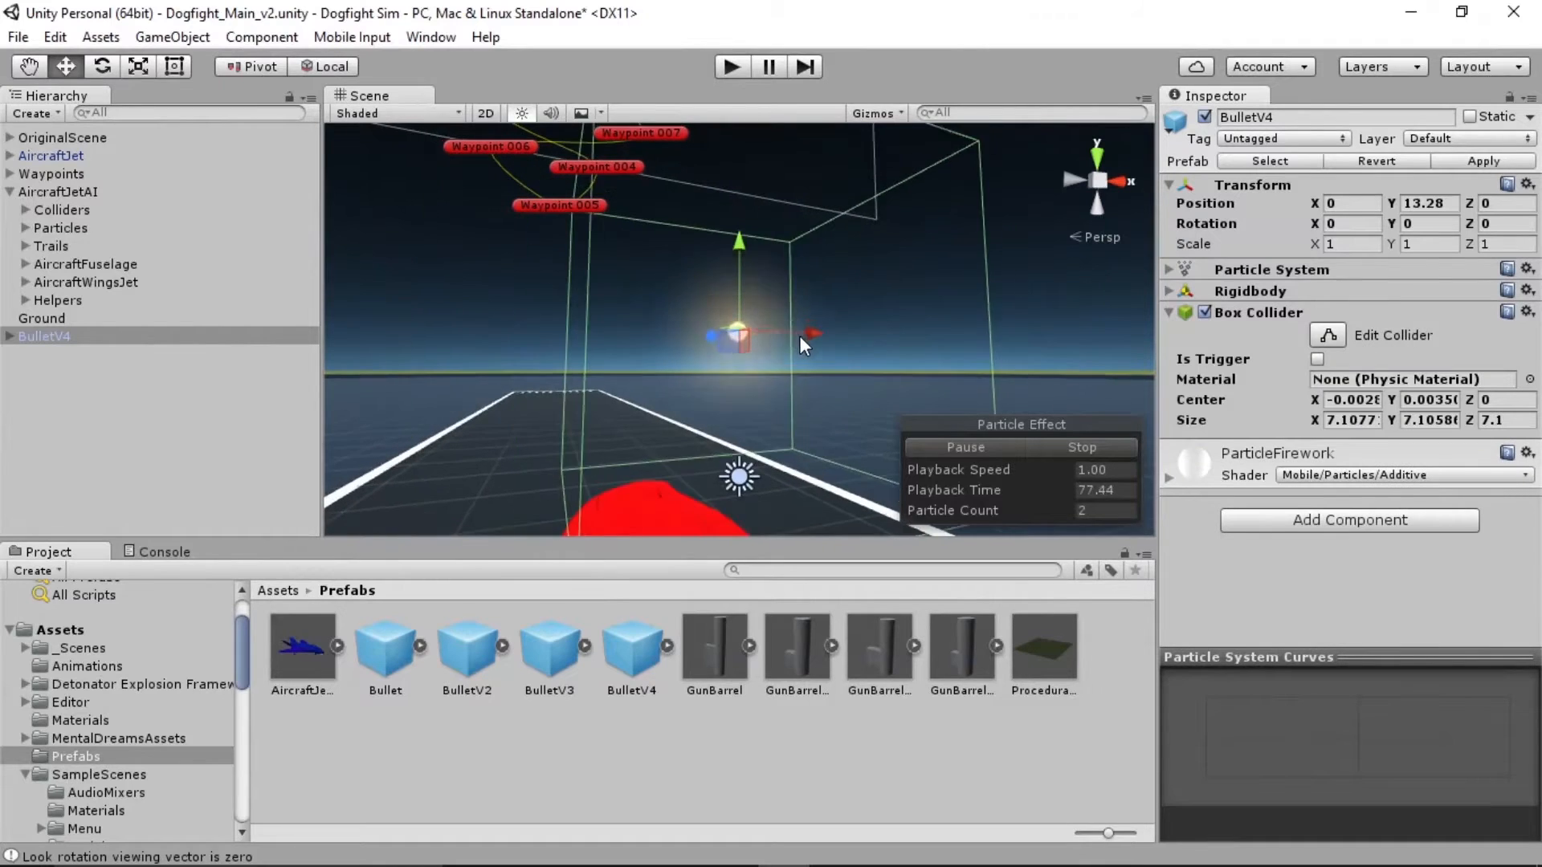
left_click_drag(681, 377, 733, 422, "alt")
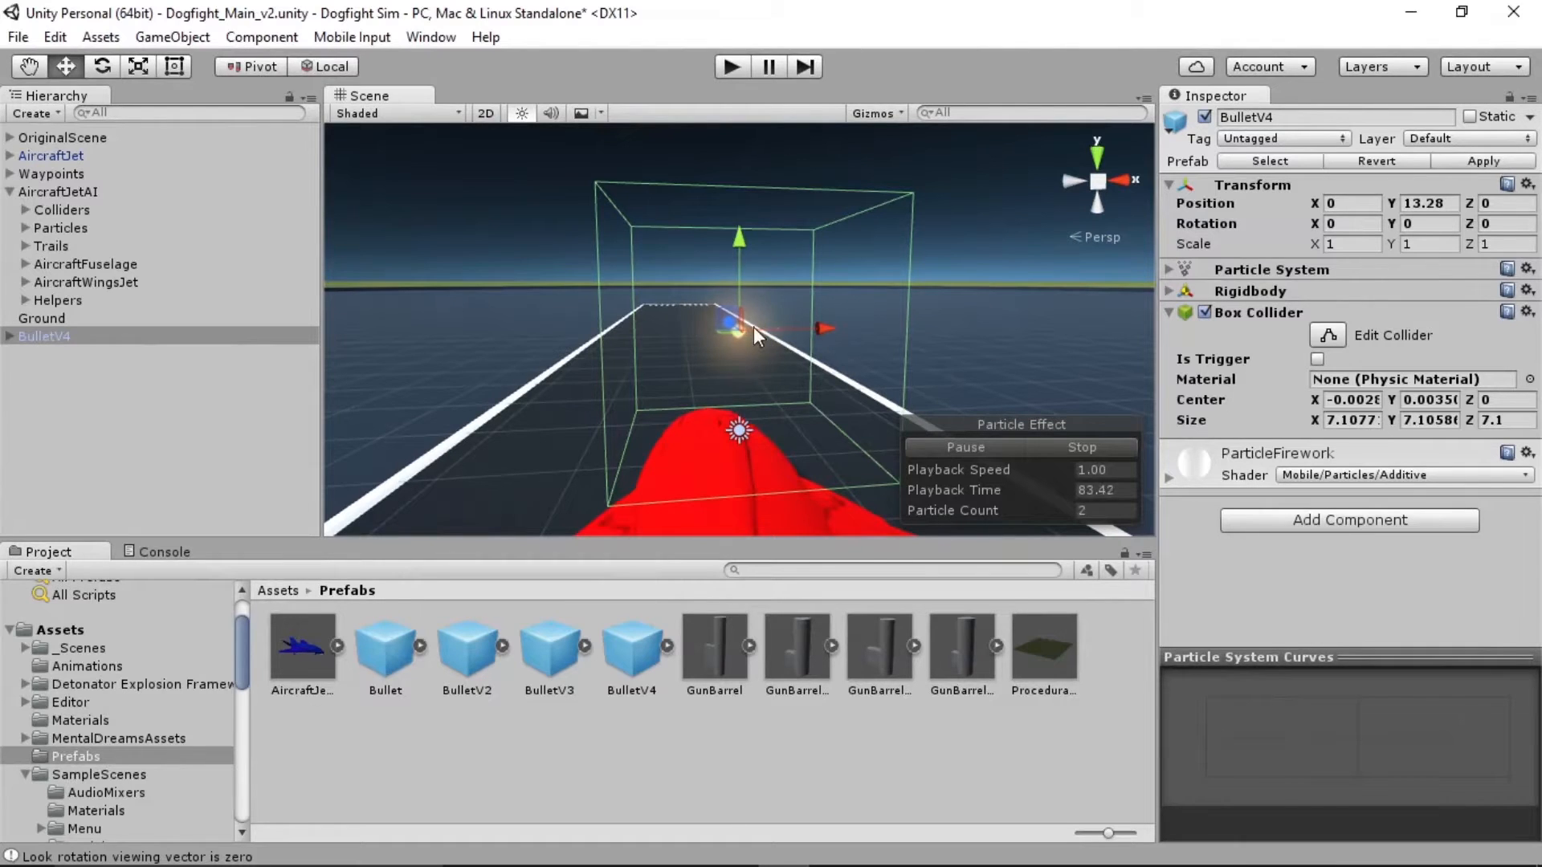
scroll(791, 358, "up", 9)
mouse_move(790, 359)
left_mouse_down("alt")
mouse_move(816, 359)
mouse_move(795, 330)
left_mouse_up("alt")
left_click_drag(1314, 417, 1177, 417)
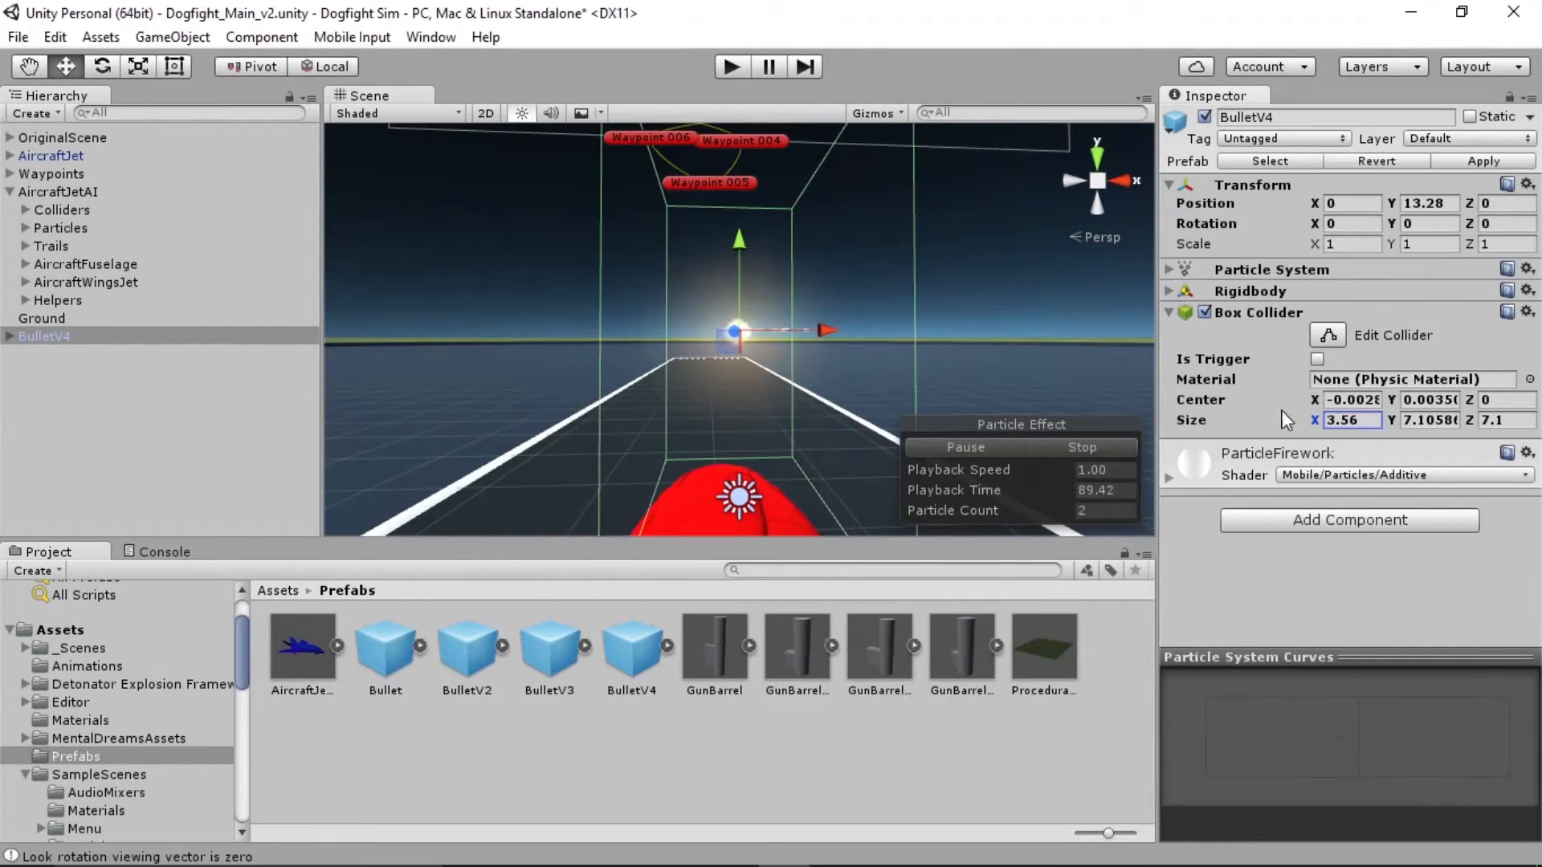
left_click_drag(1383, 422, 1306, 426)
left_click_drag(1469, 421, 1399, 426)
key("shift+Tab")
key("ctrl+c")
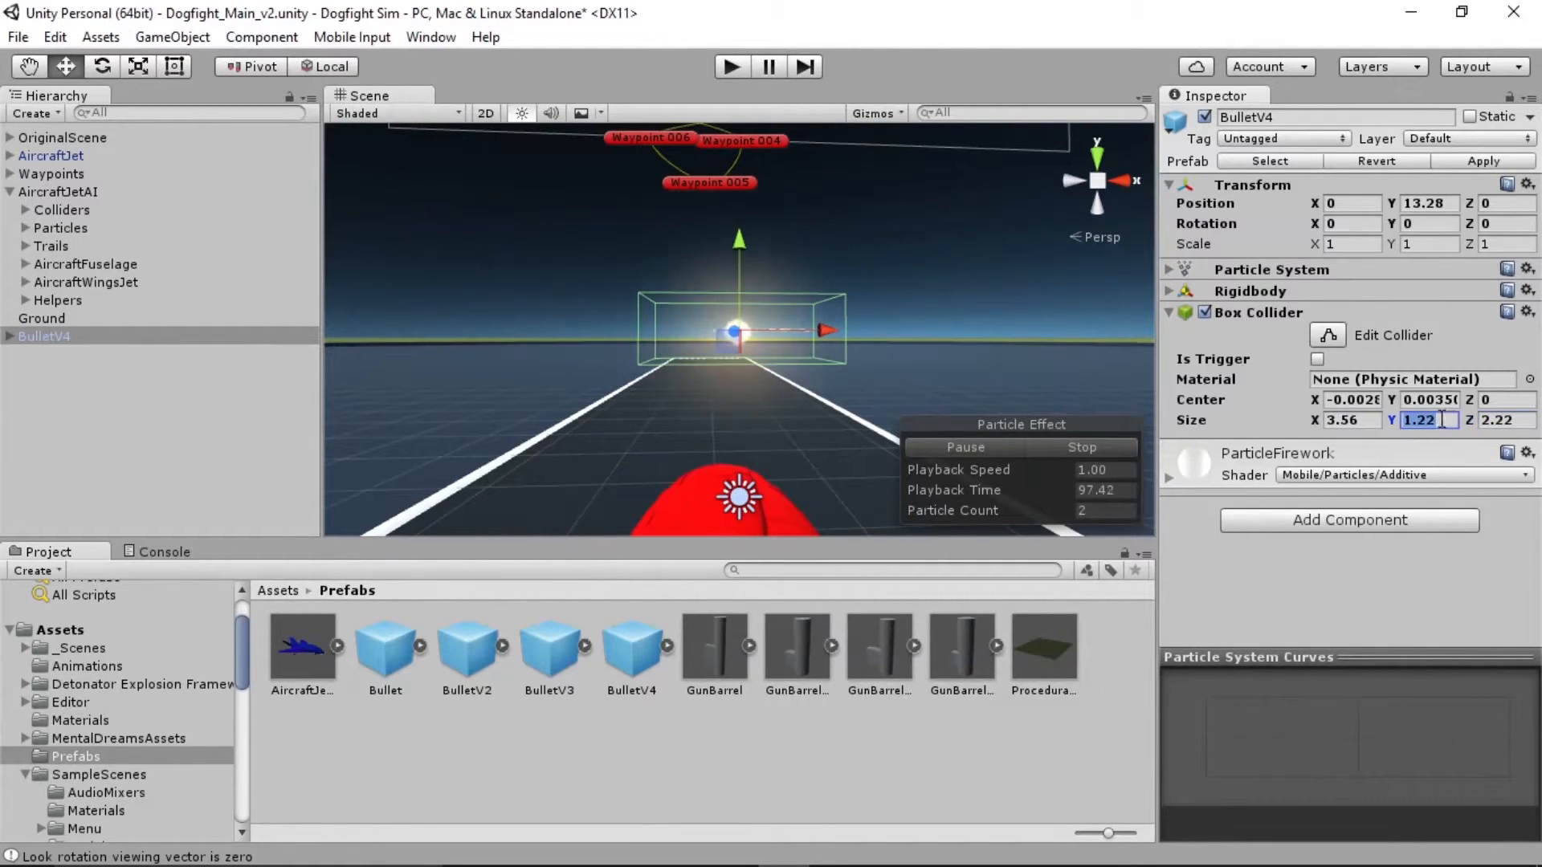
left_click(1518, 420)
key("ctrl+v")
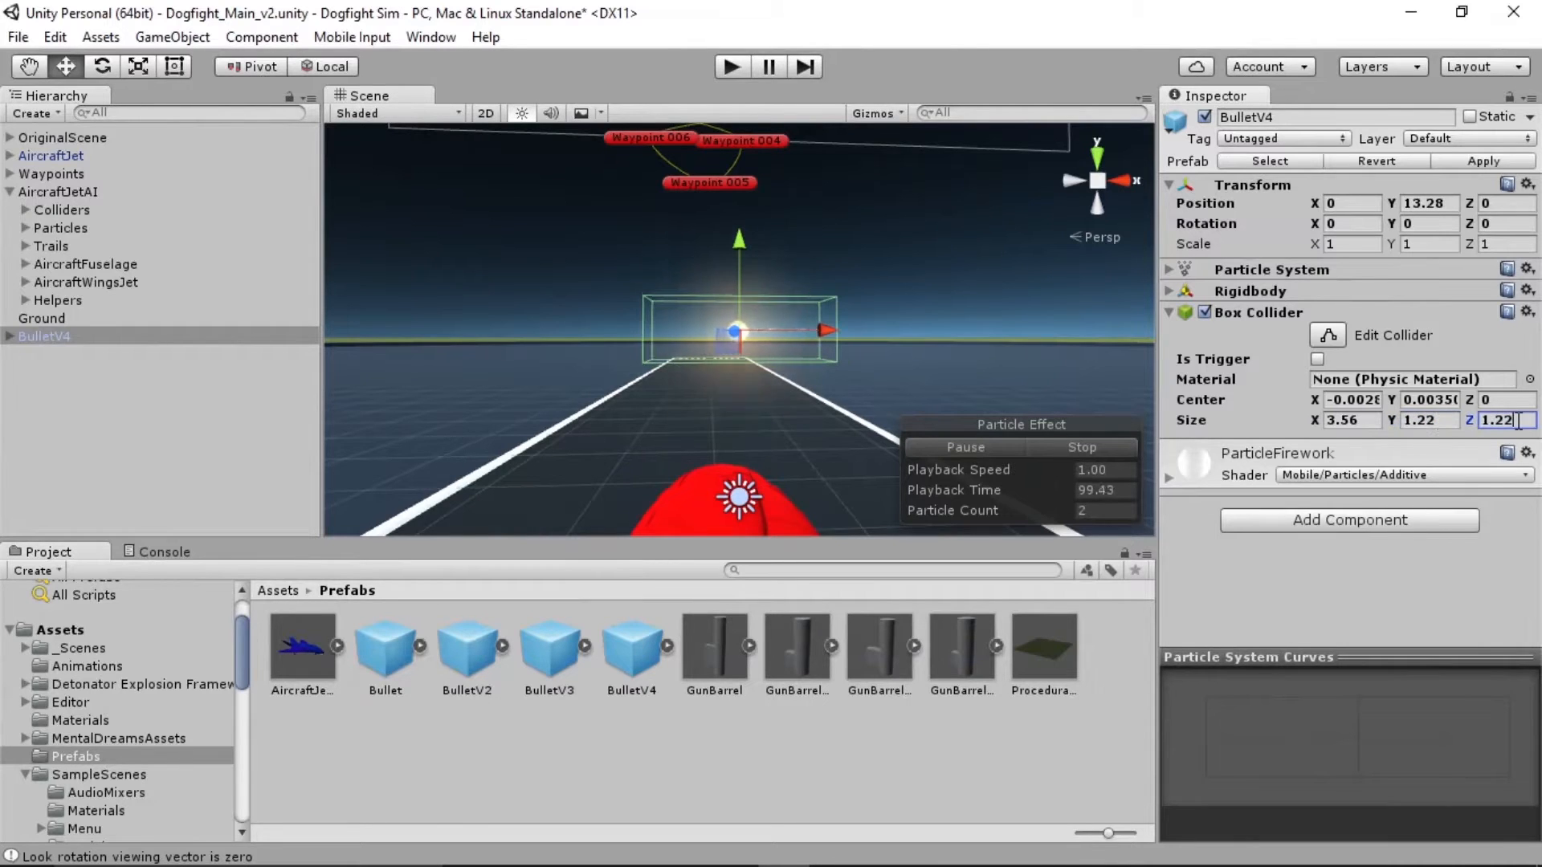
Shift the box collider's center to X 1.48 so that it extends ahead of the bullet
left_click_drag(790, 352, 647, 346, "alt")
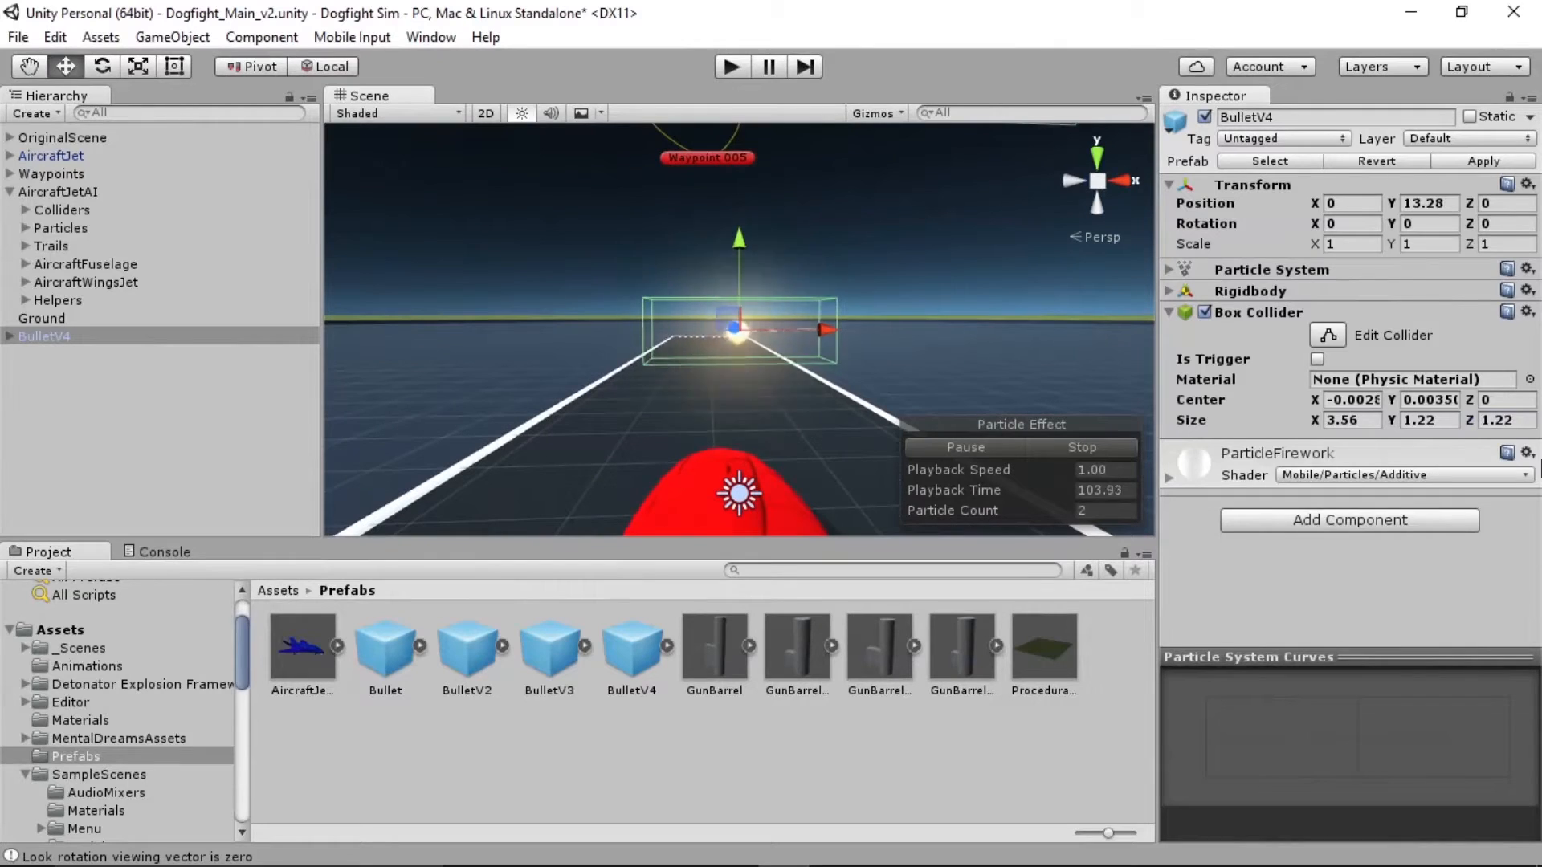
left_click(1321, 421)
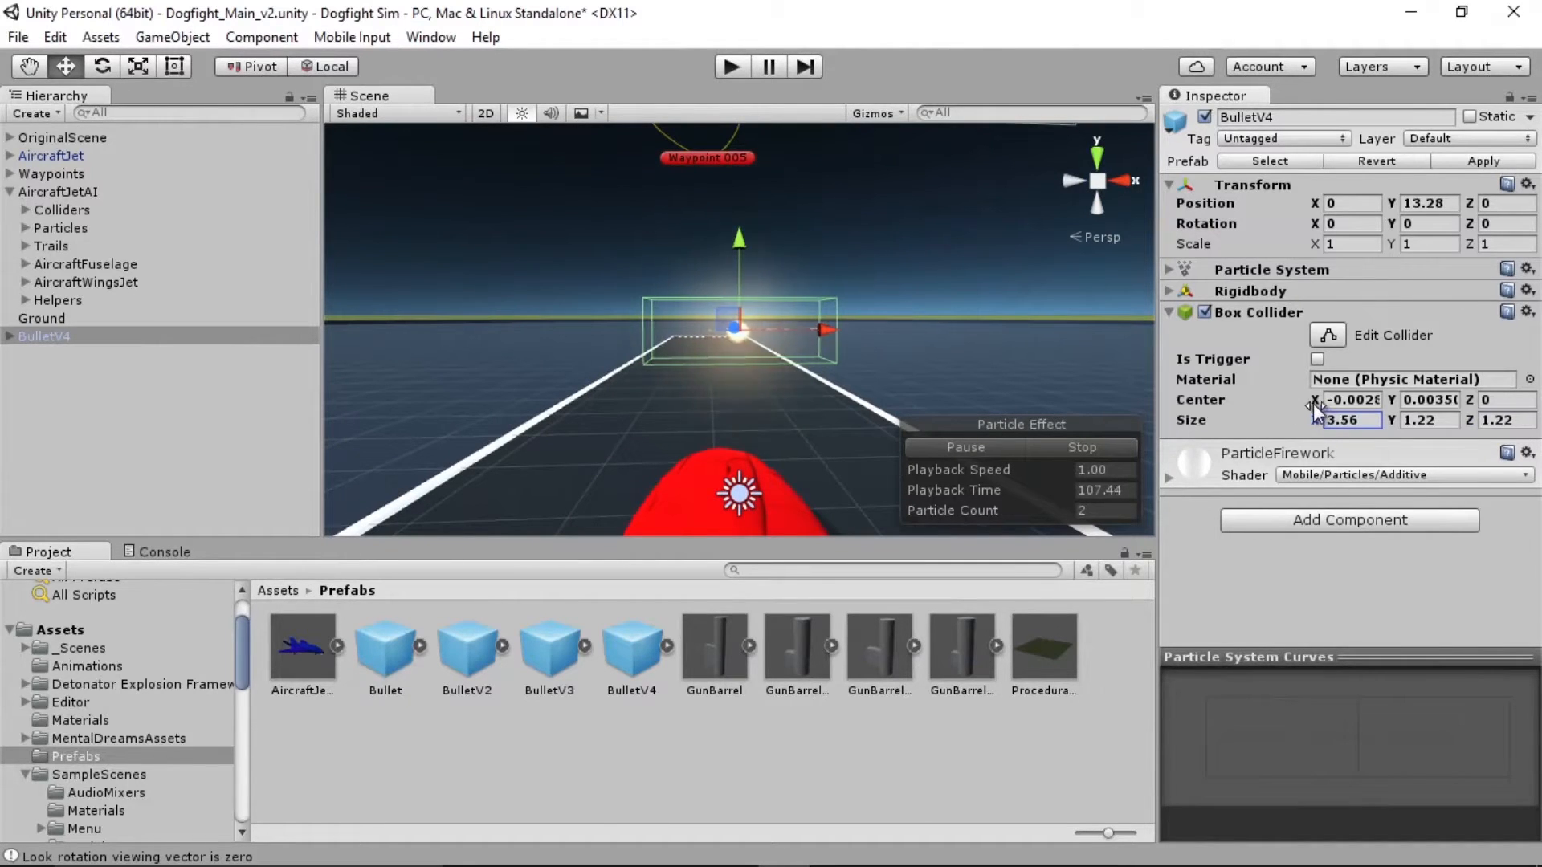
left_click_drag(1314, 402, 1351, 403)
left_click_drag(869, 381, 789, 411, "alt")
middle_click_drag(885, 330, 840, 315, "alt")
left_click_drag(841, 315, 836, 361, "alt")
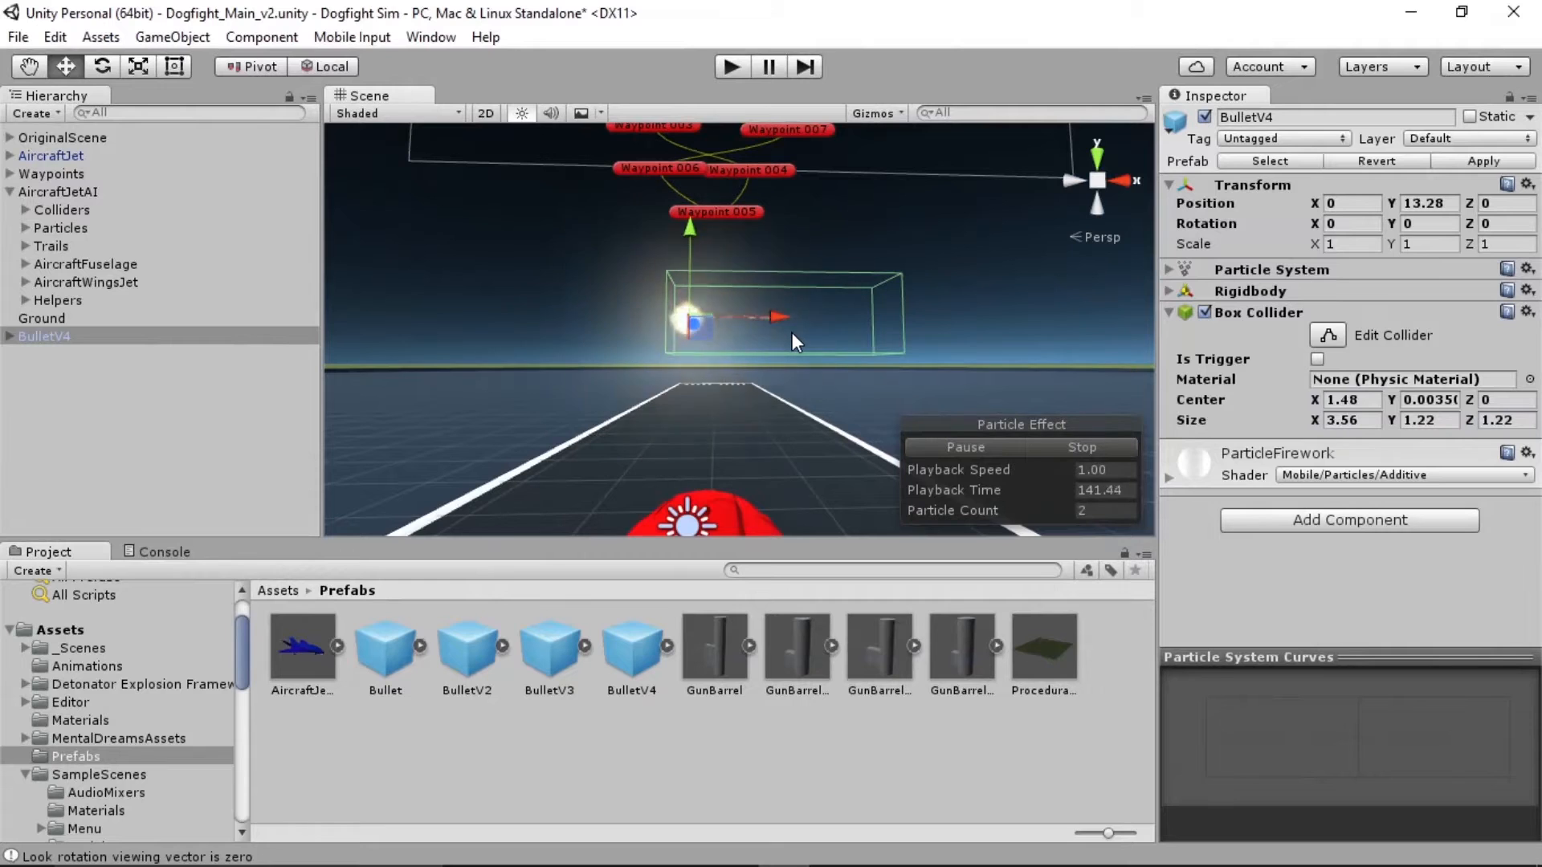
Toggle the box collider's Is Trigger option on and back off
left_click(1319, 359)
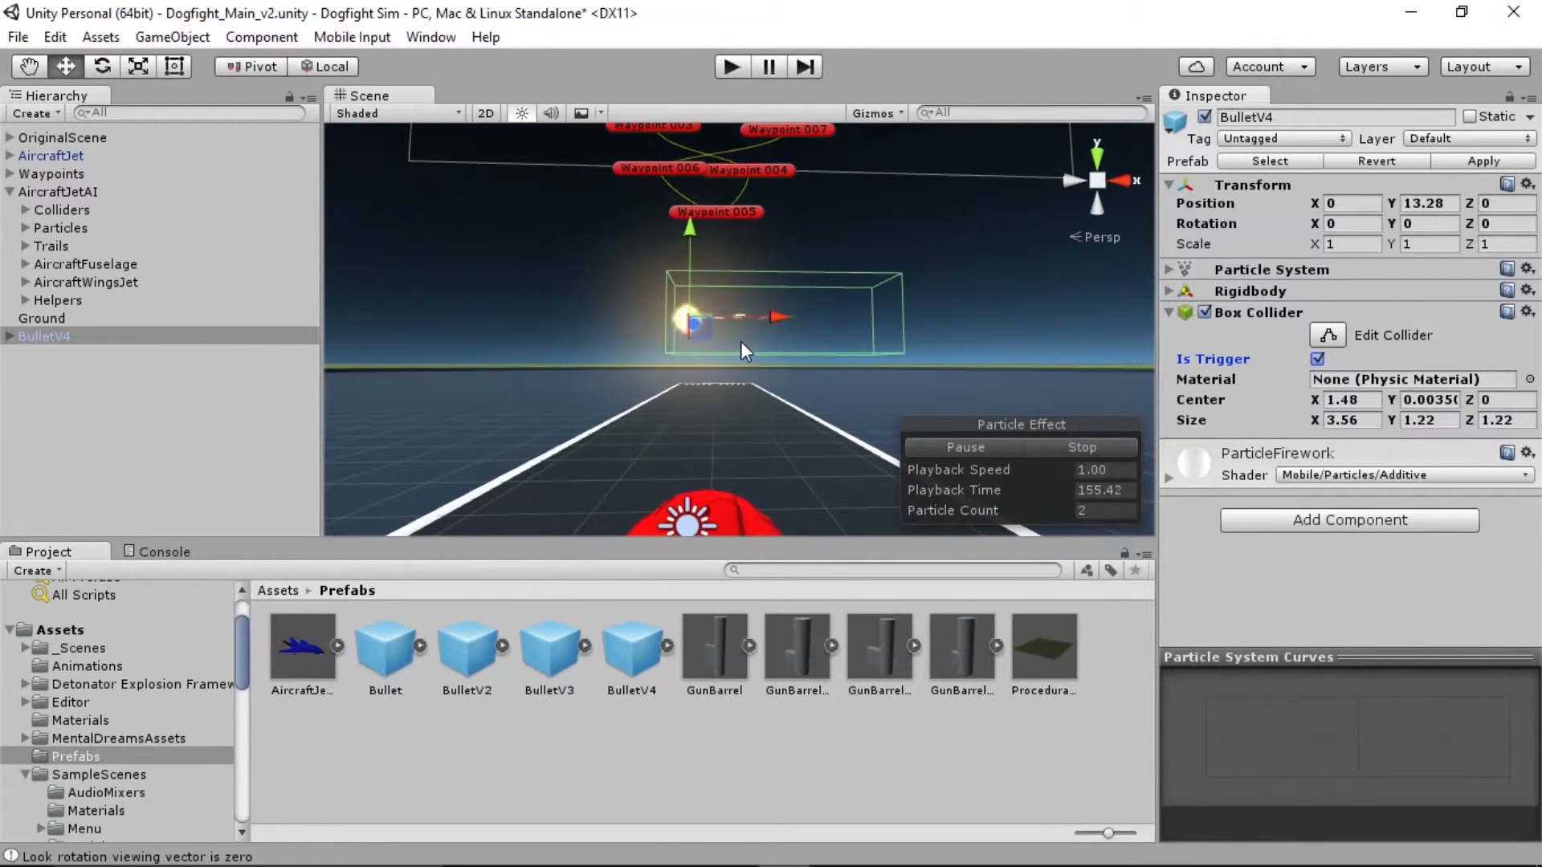
left_click(1318, 359)
left_click(1318, 359)
left_click(1317, 359)
Examine the aircraft's nose from the side and the bullet's box collider from behind
left_click_drag(851, 377, 678, 399, "alt")
middle_click_drag(667, 425, 792, 816)
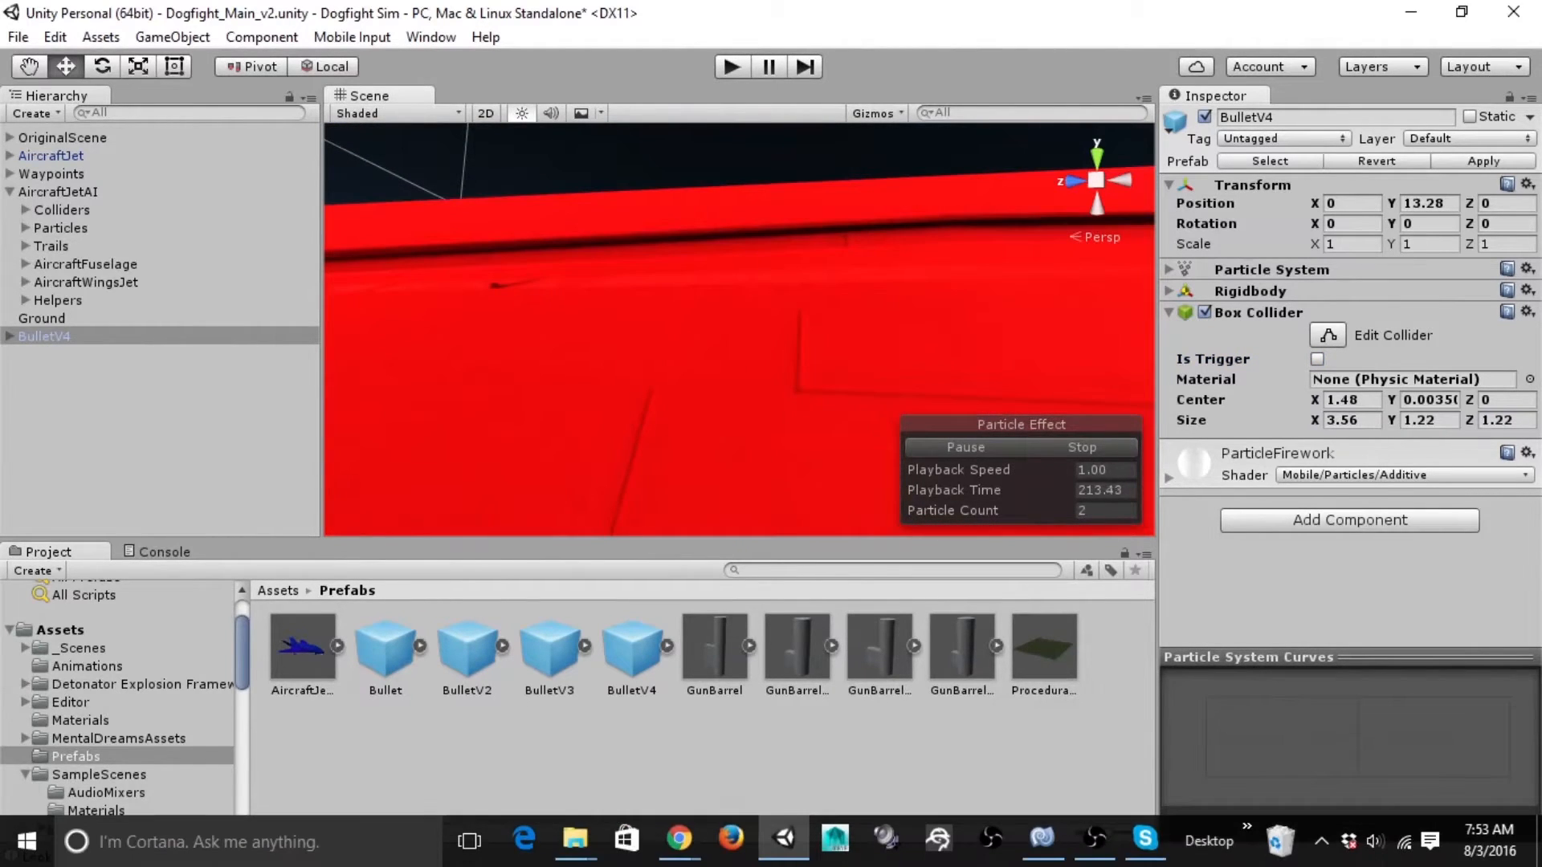
scroll(831, 334, "down", 5)
left_click_drag(683, 350, 828, 372, "alt")
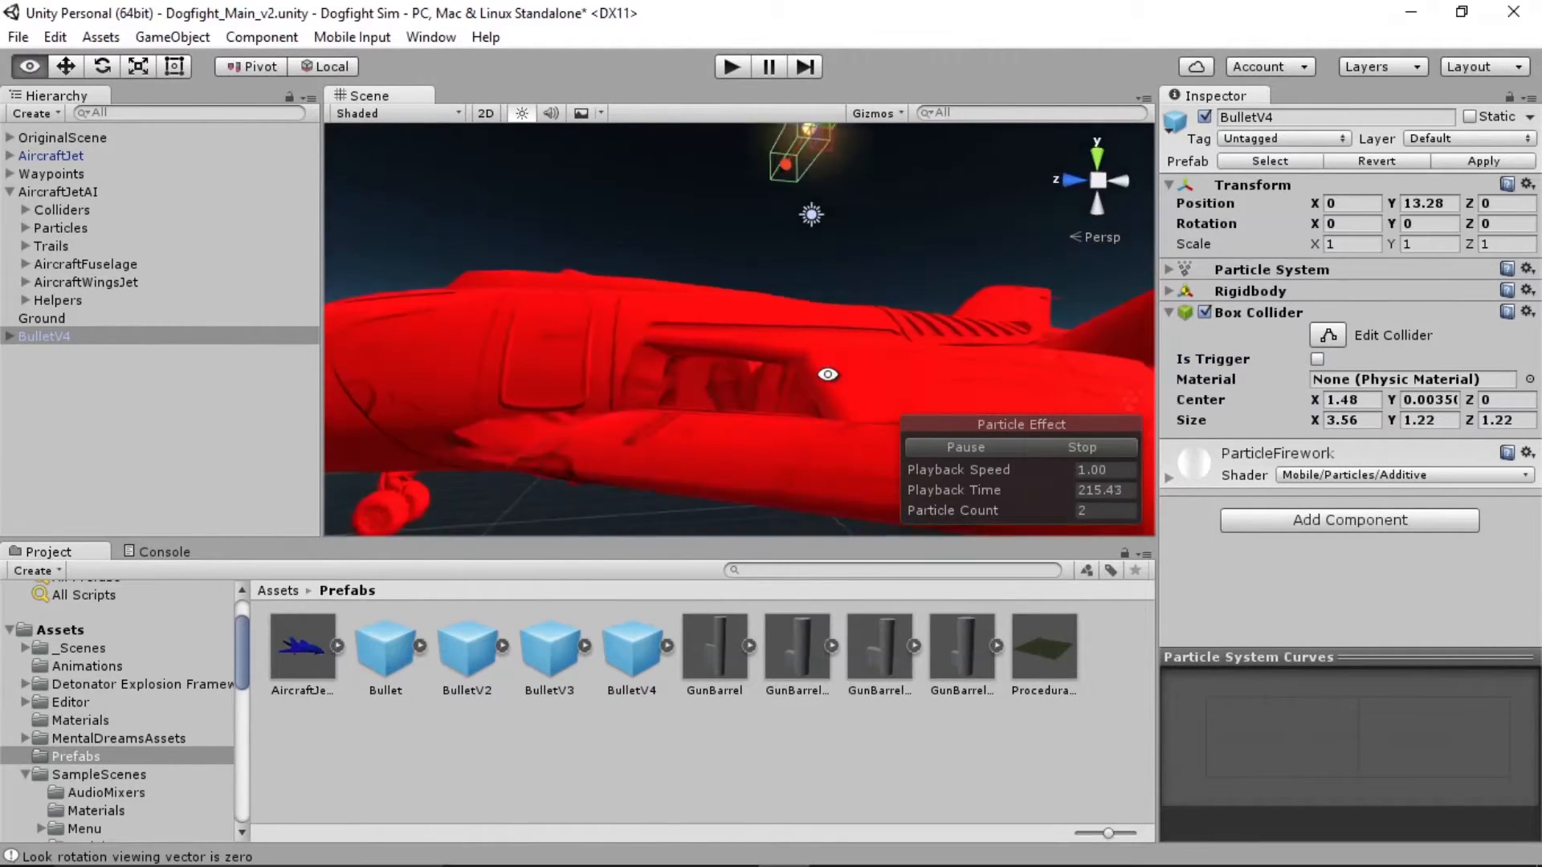
middle_click_drag(642, 398, 725, 428)
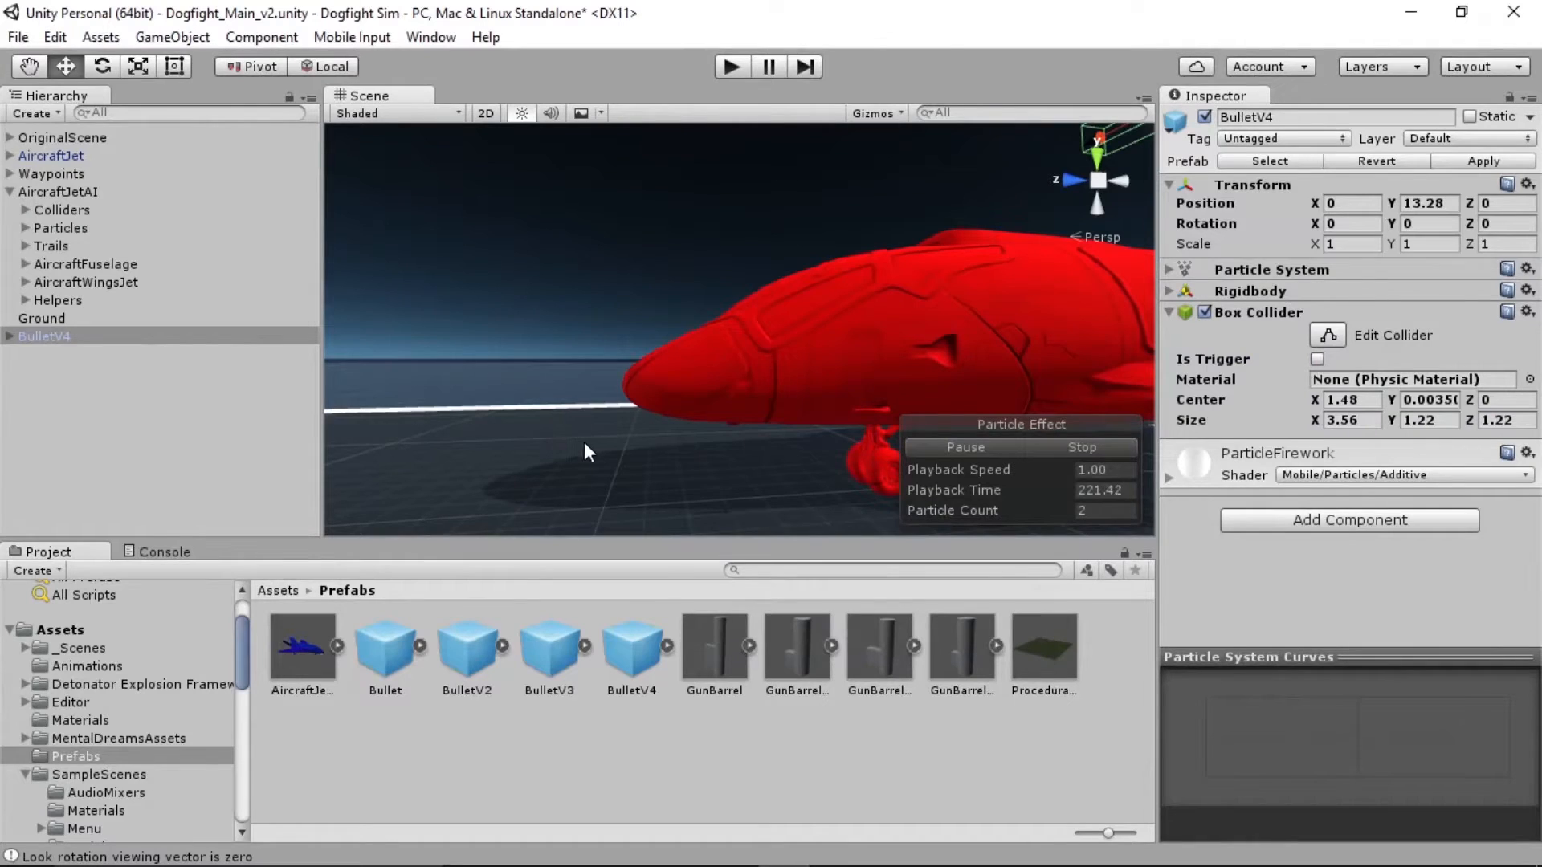
left_click_drag(584, 442, 657, 404, "alt")
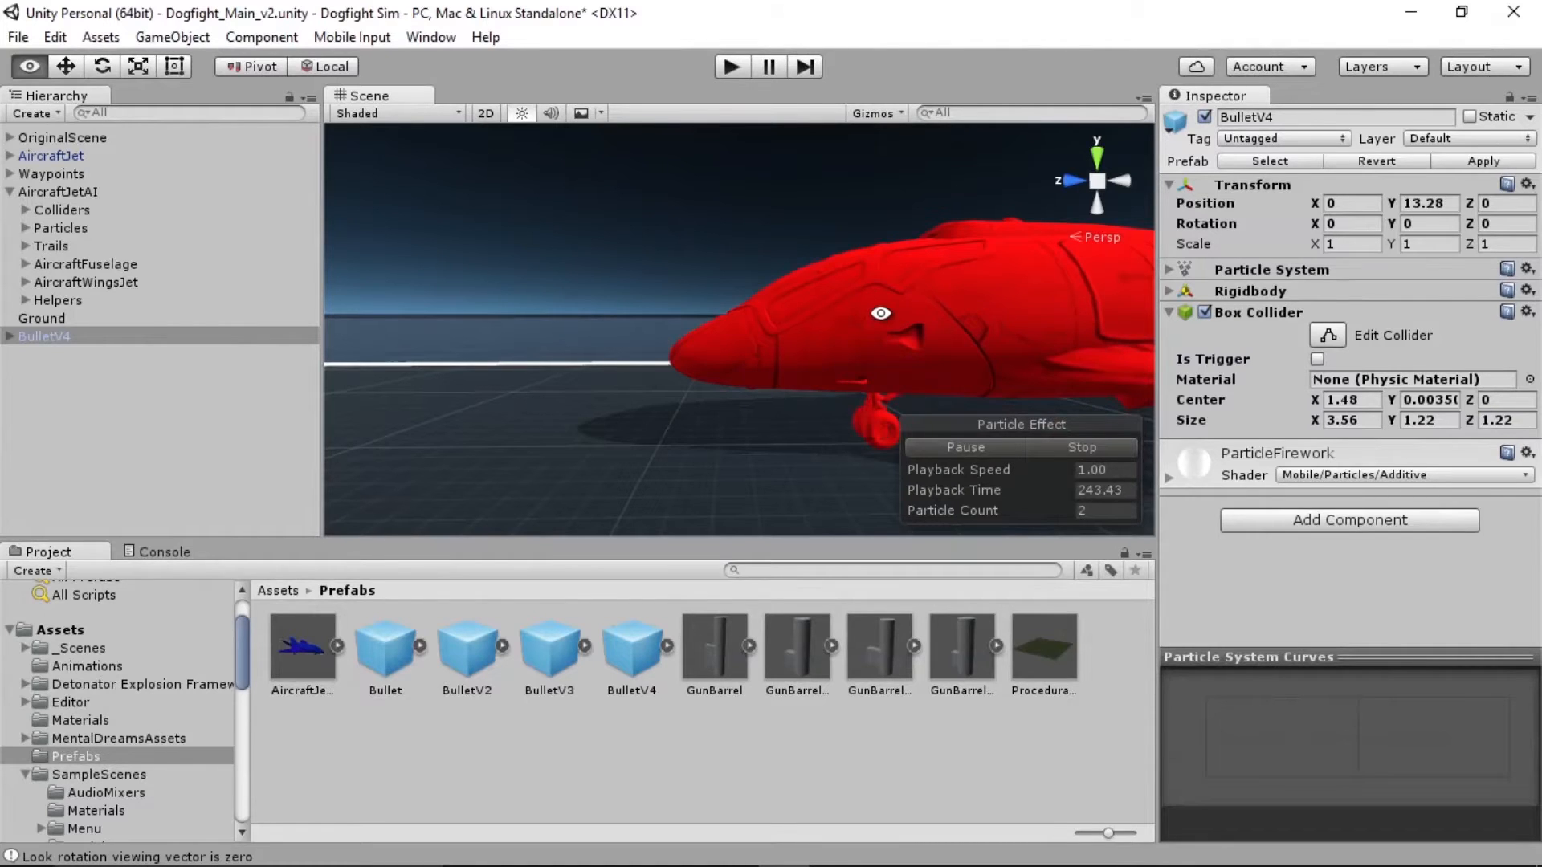
left_click_drag(828, 347, 639, 321, "alt")
scroll(639, 311, "up", 8)
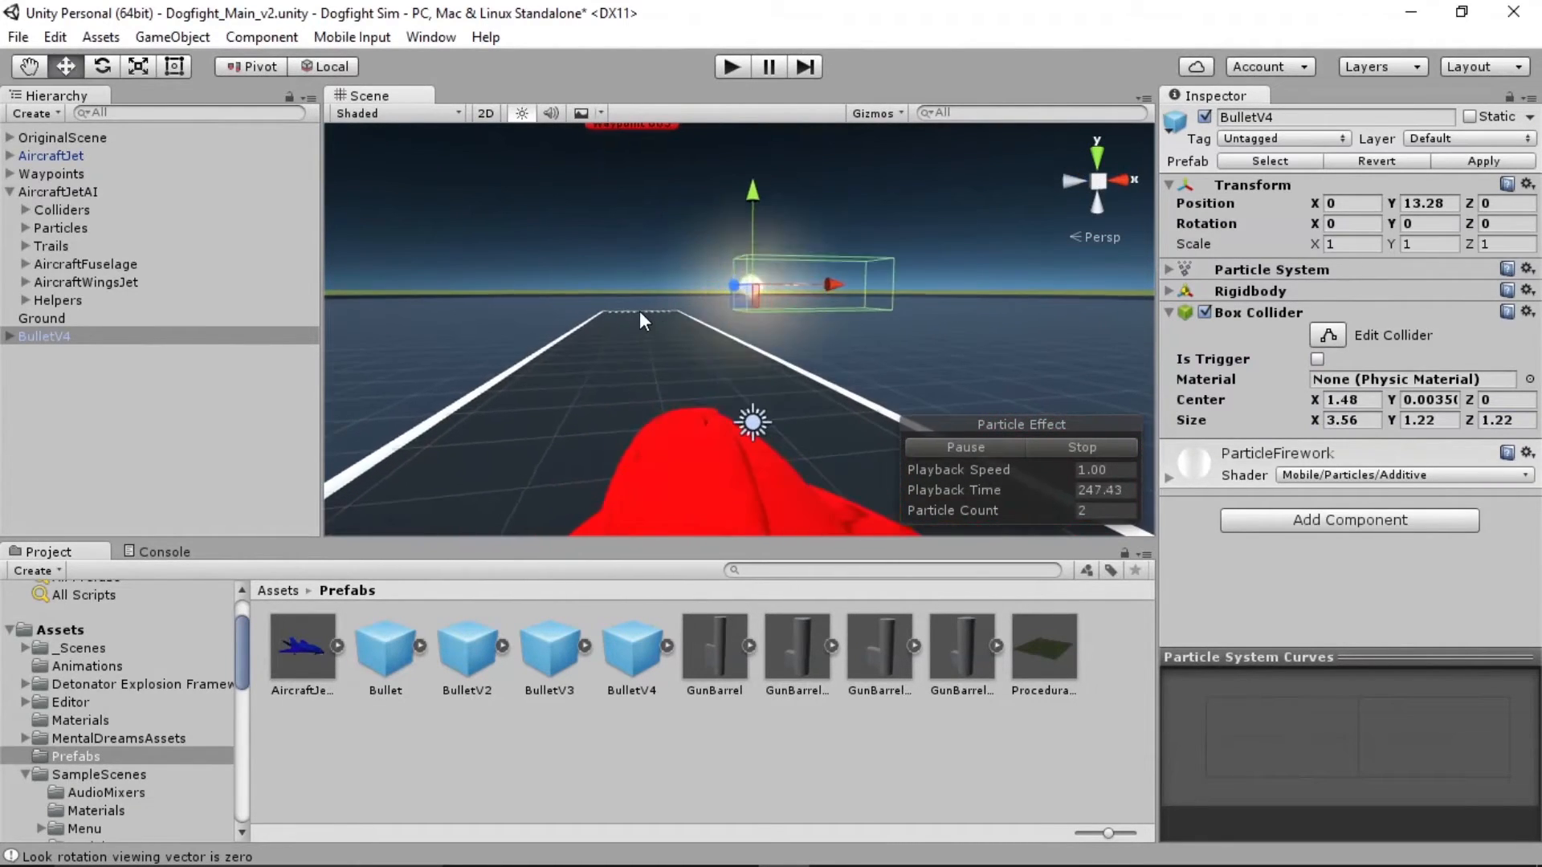
middle_click_drag(770, 296, 707, 364)
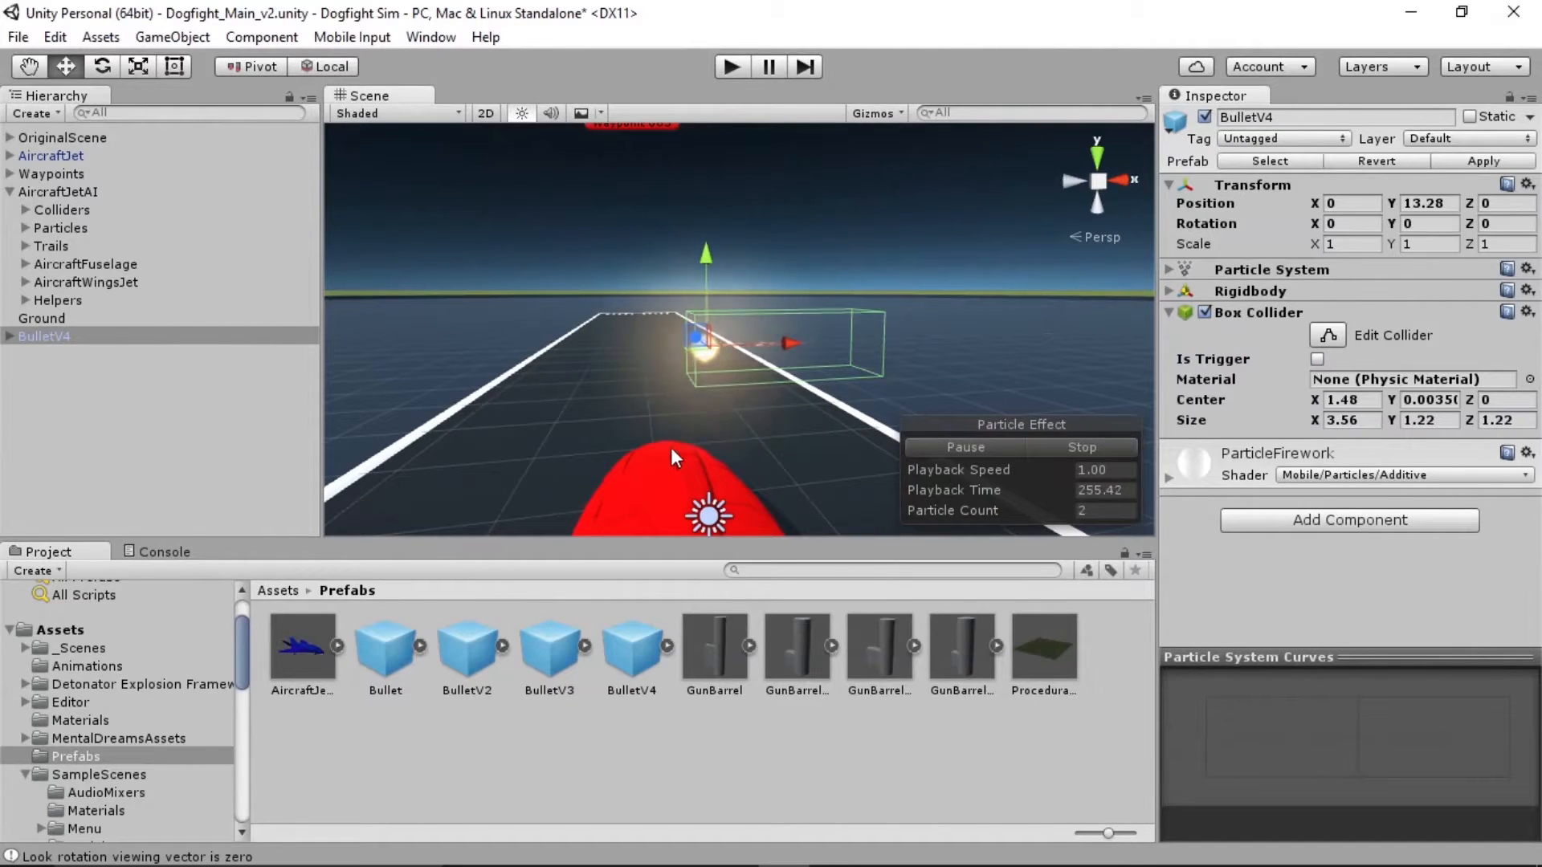
left_click_drag(671, 446, 549, 394, "alt")
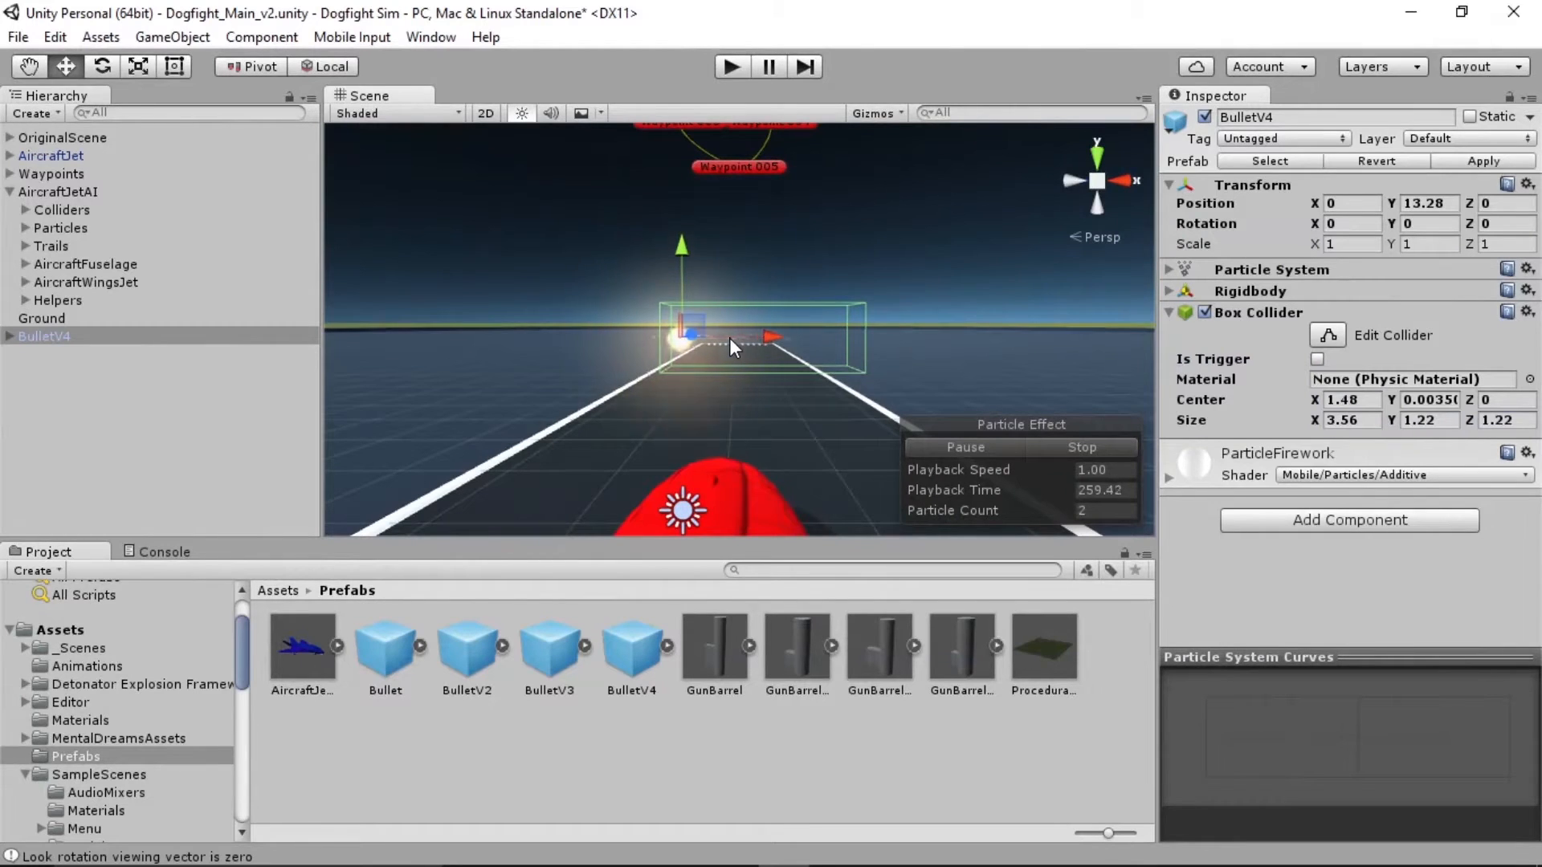
Disable the Box Collider component on BulletV4
left_click(1203, 312)
left_click_drag(655, 413, 1270, 432, "alt")
middle_click_drag(655, 455, 931, 829)
scroll(731, 288, "down", 5)
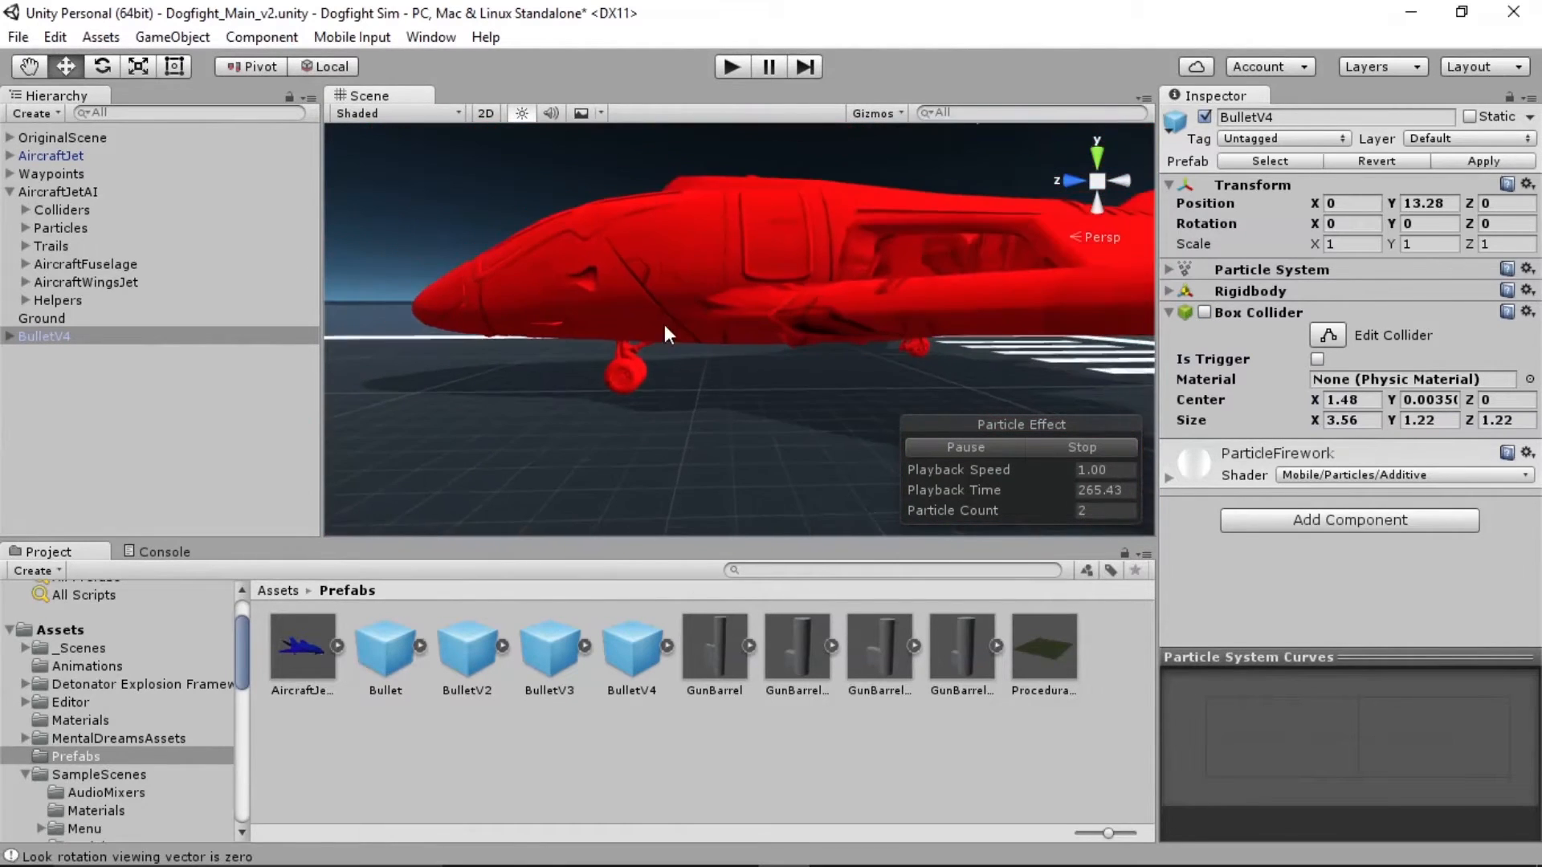
middle_click_drag(663, 324, 908, 386)
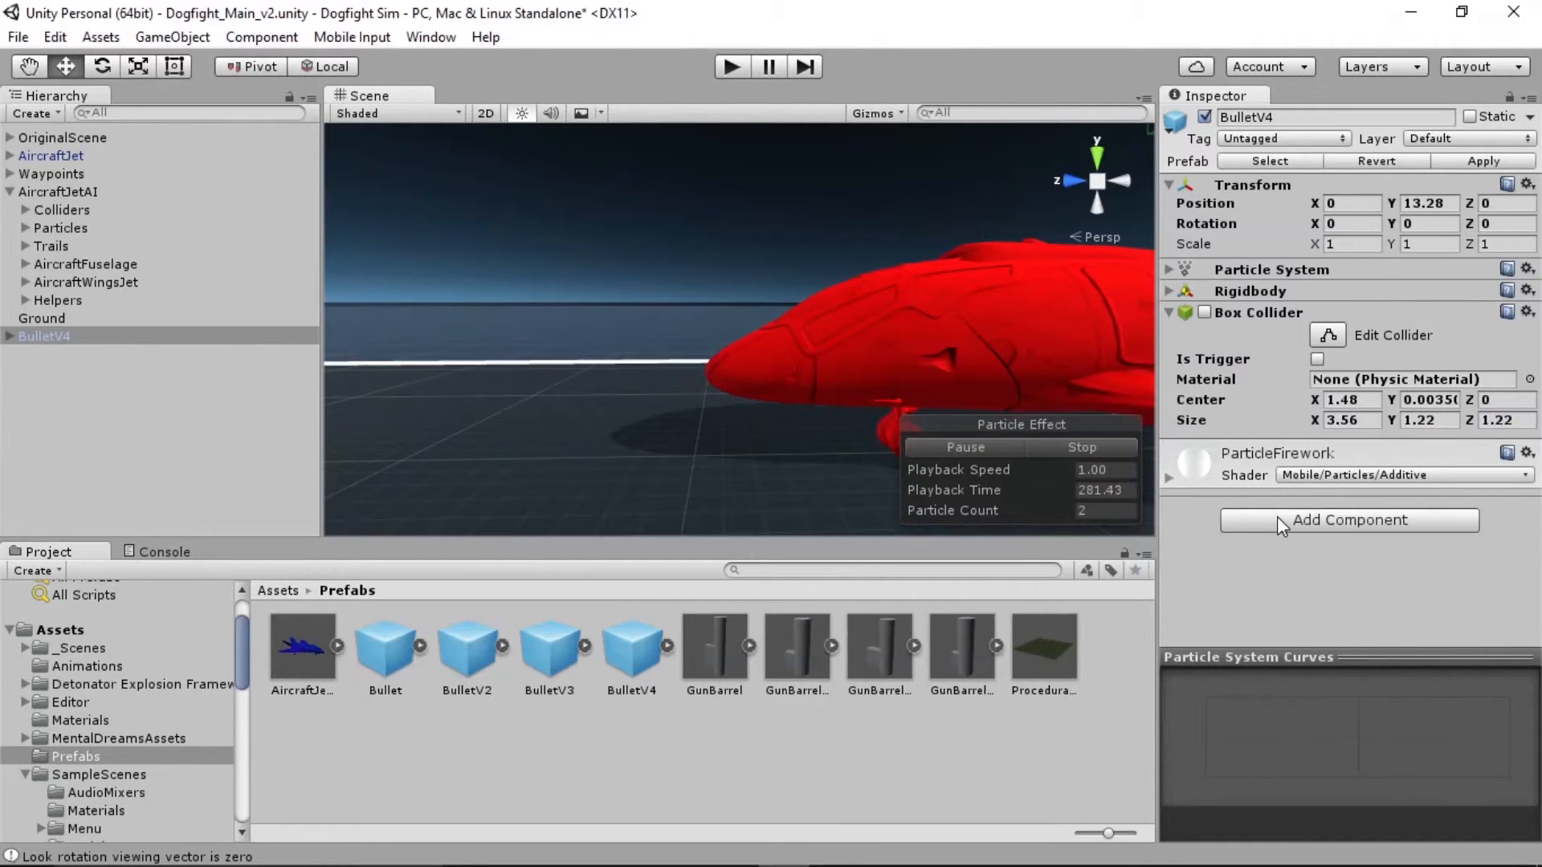
Try to create a new C# script component named TurnColliderOn on BulletV4
left_click(1303, 514)
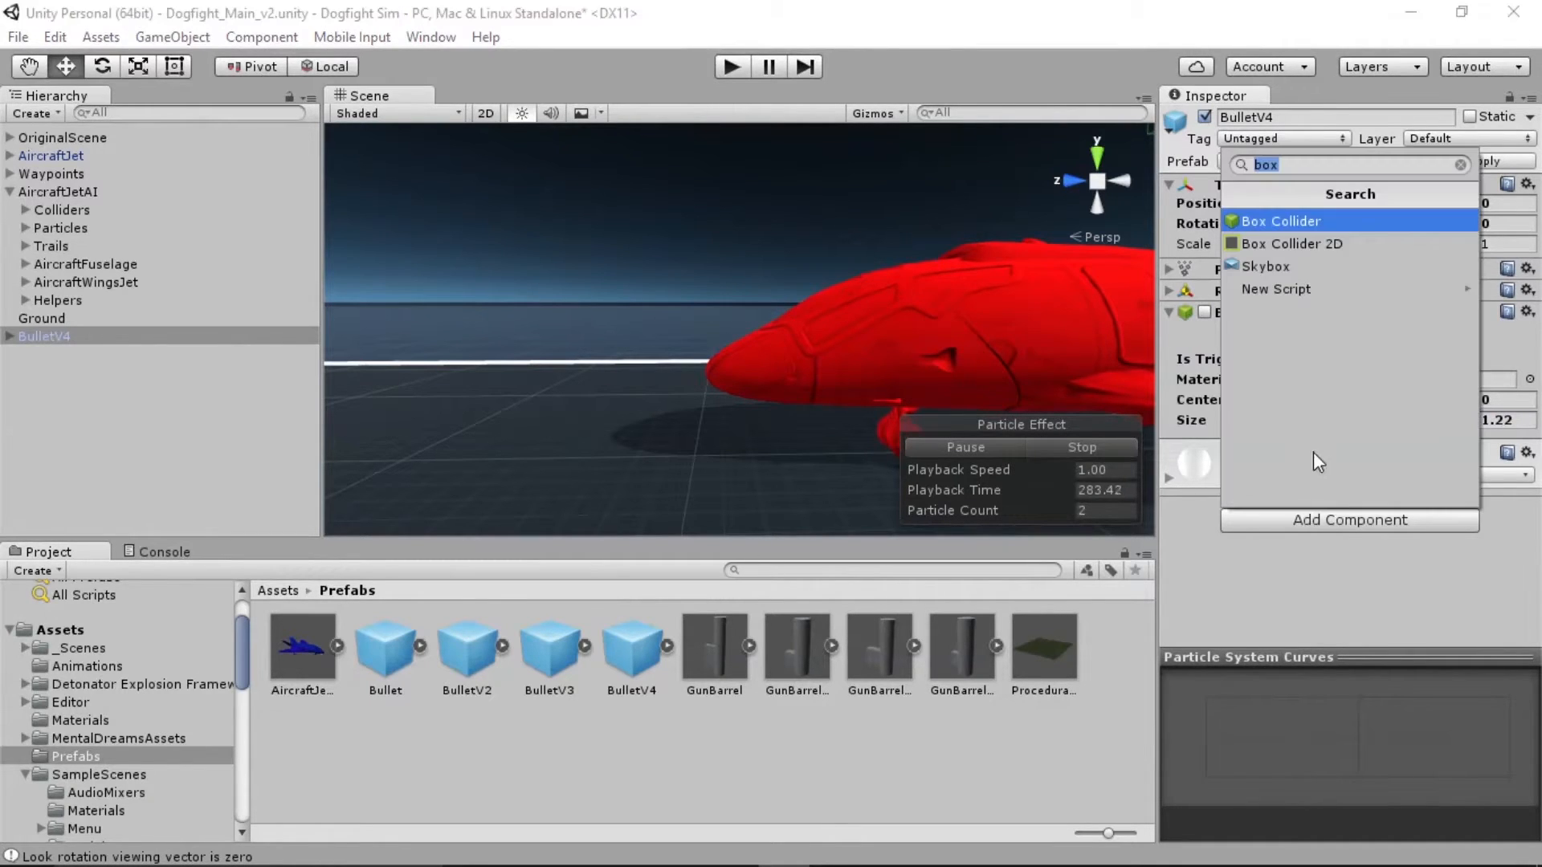
left_click(1289, 287)
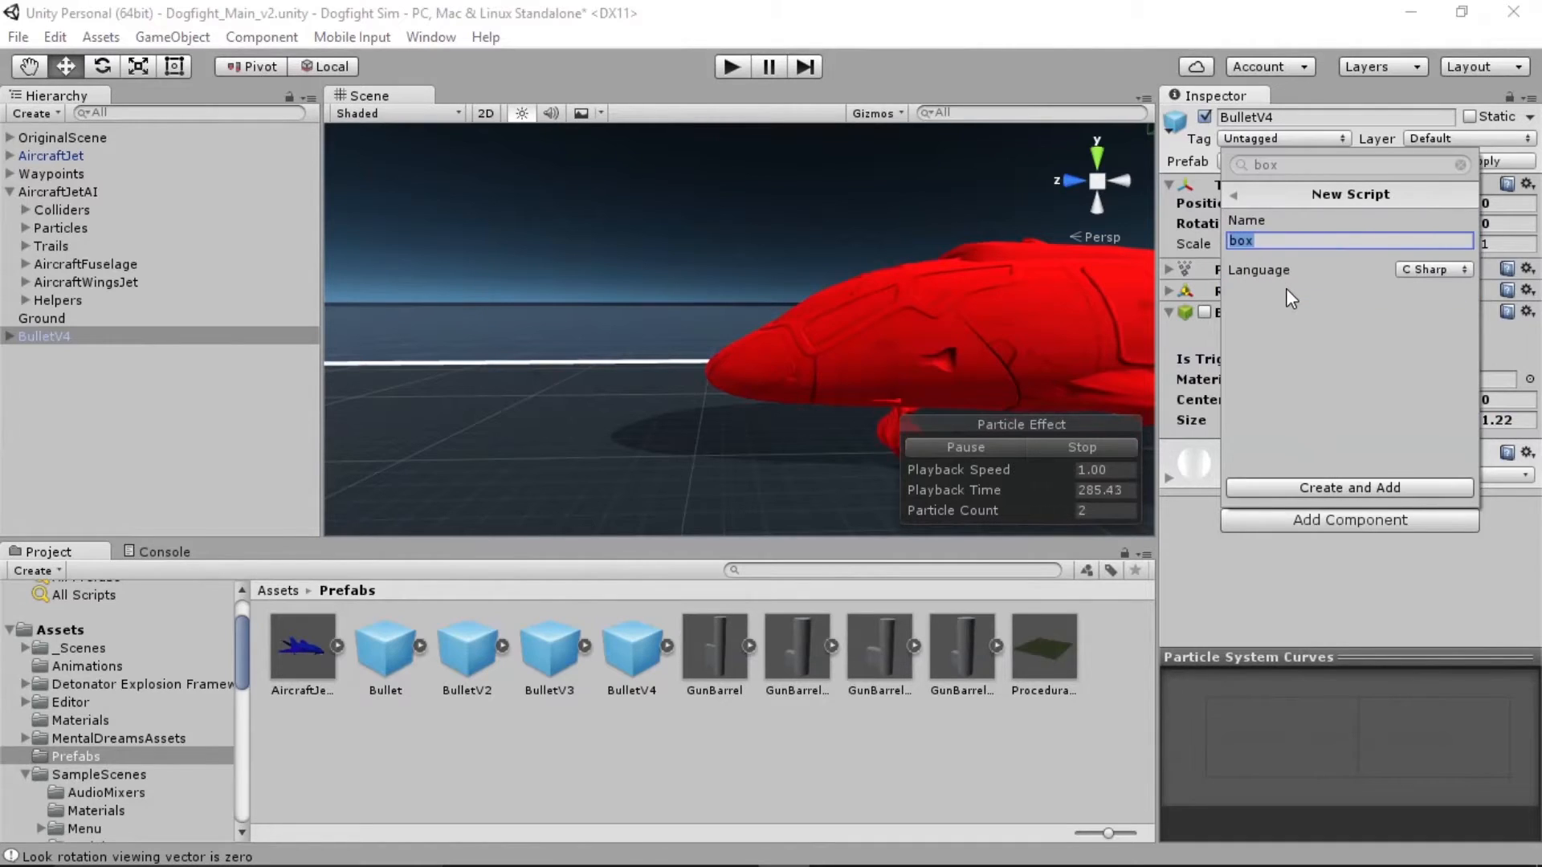
type("turncollideron")
key("ctrl+a")
type("TurnColliderOn")
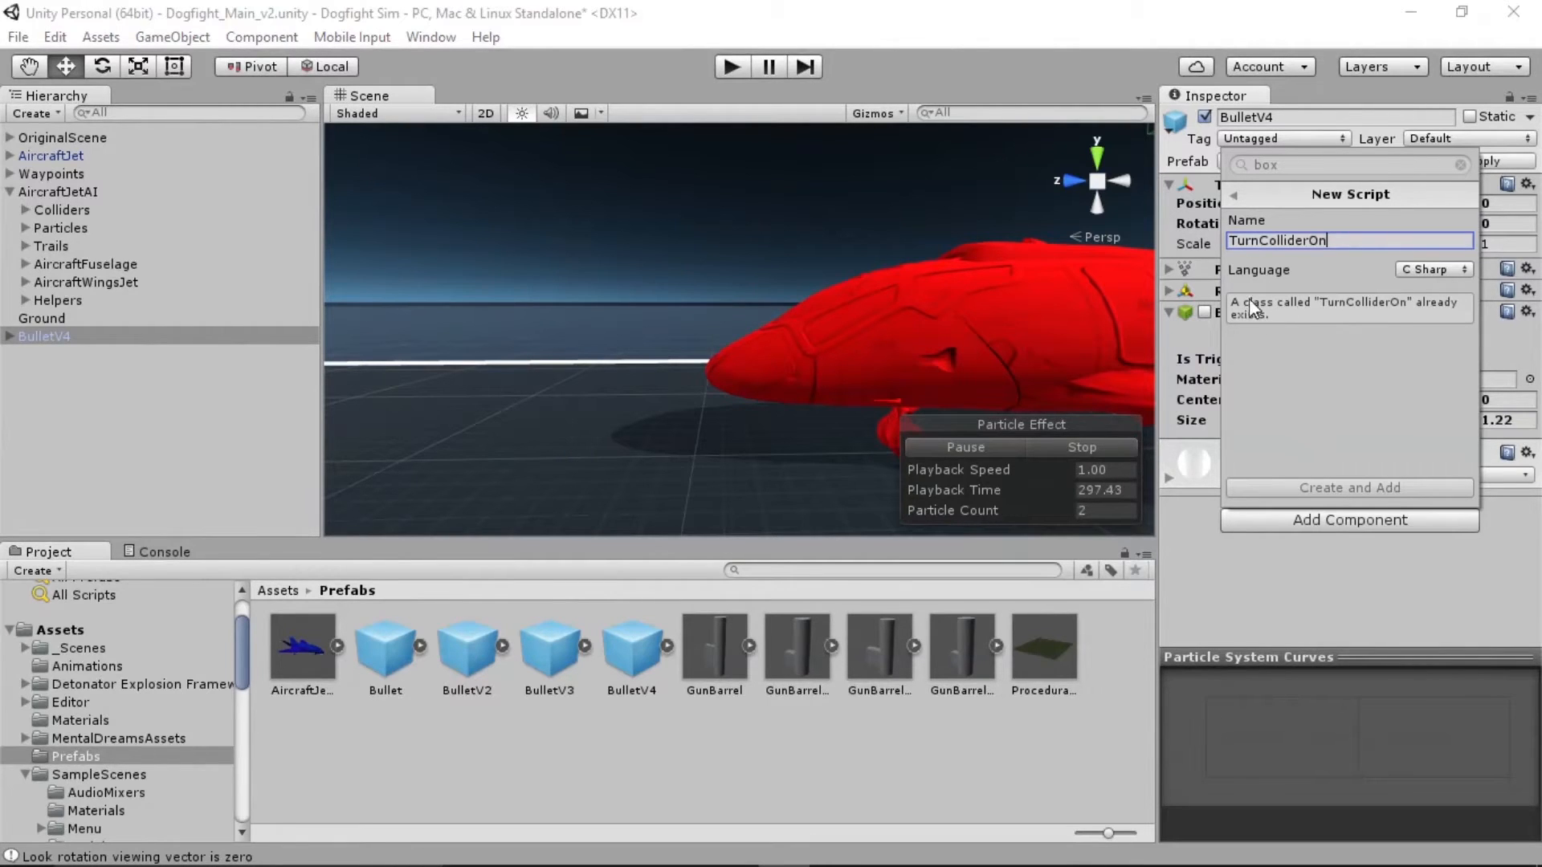
Add the existing Turn Collider On script to BulletV4 instead of creating a new script
left_click(1234, 194)
type("turn")
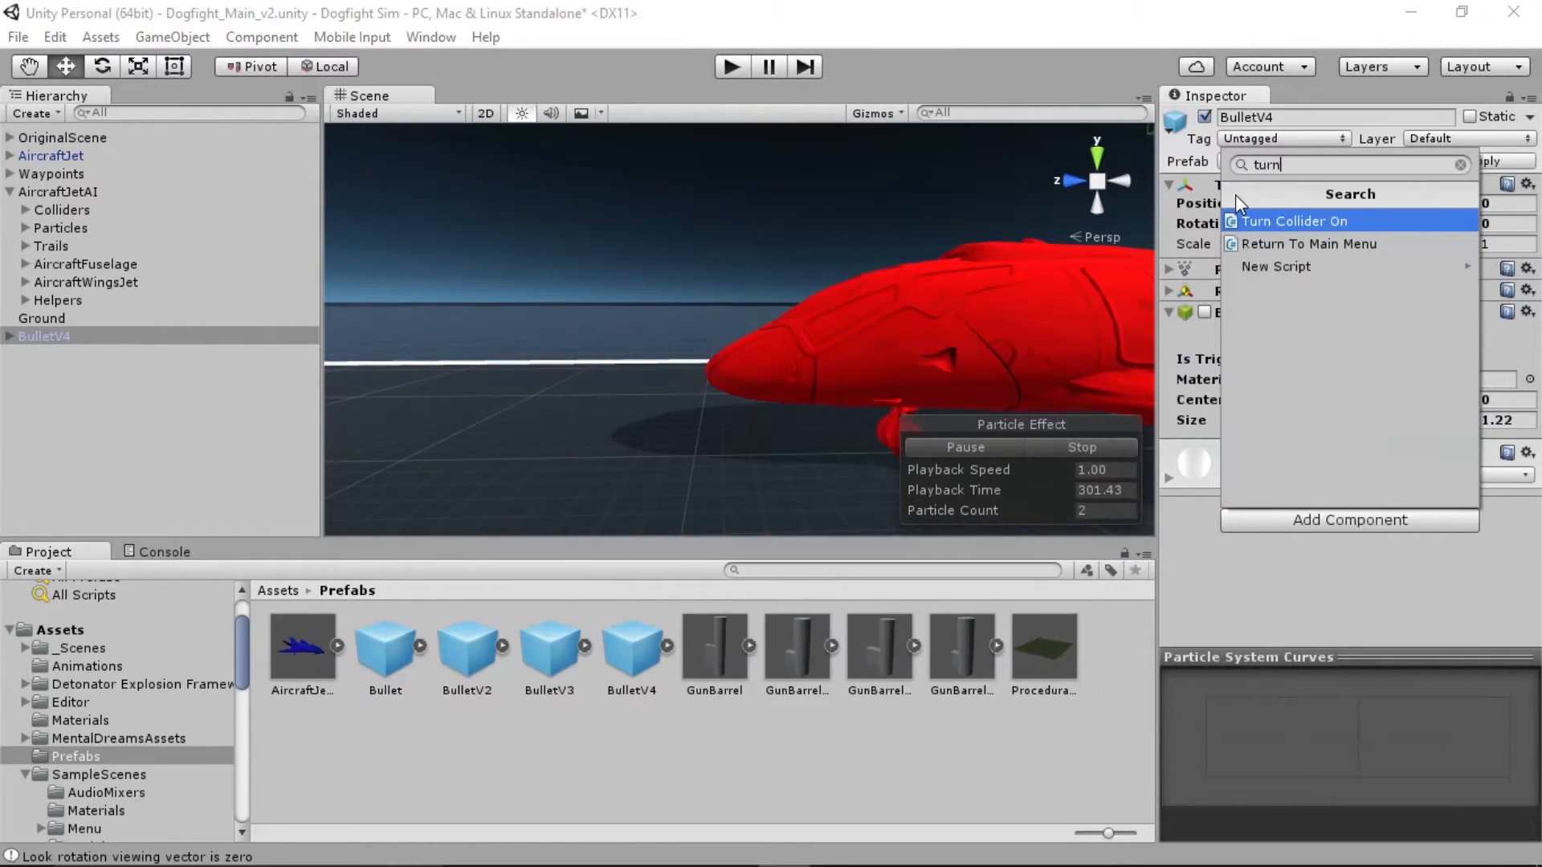
left_click(1280, 225)
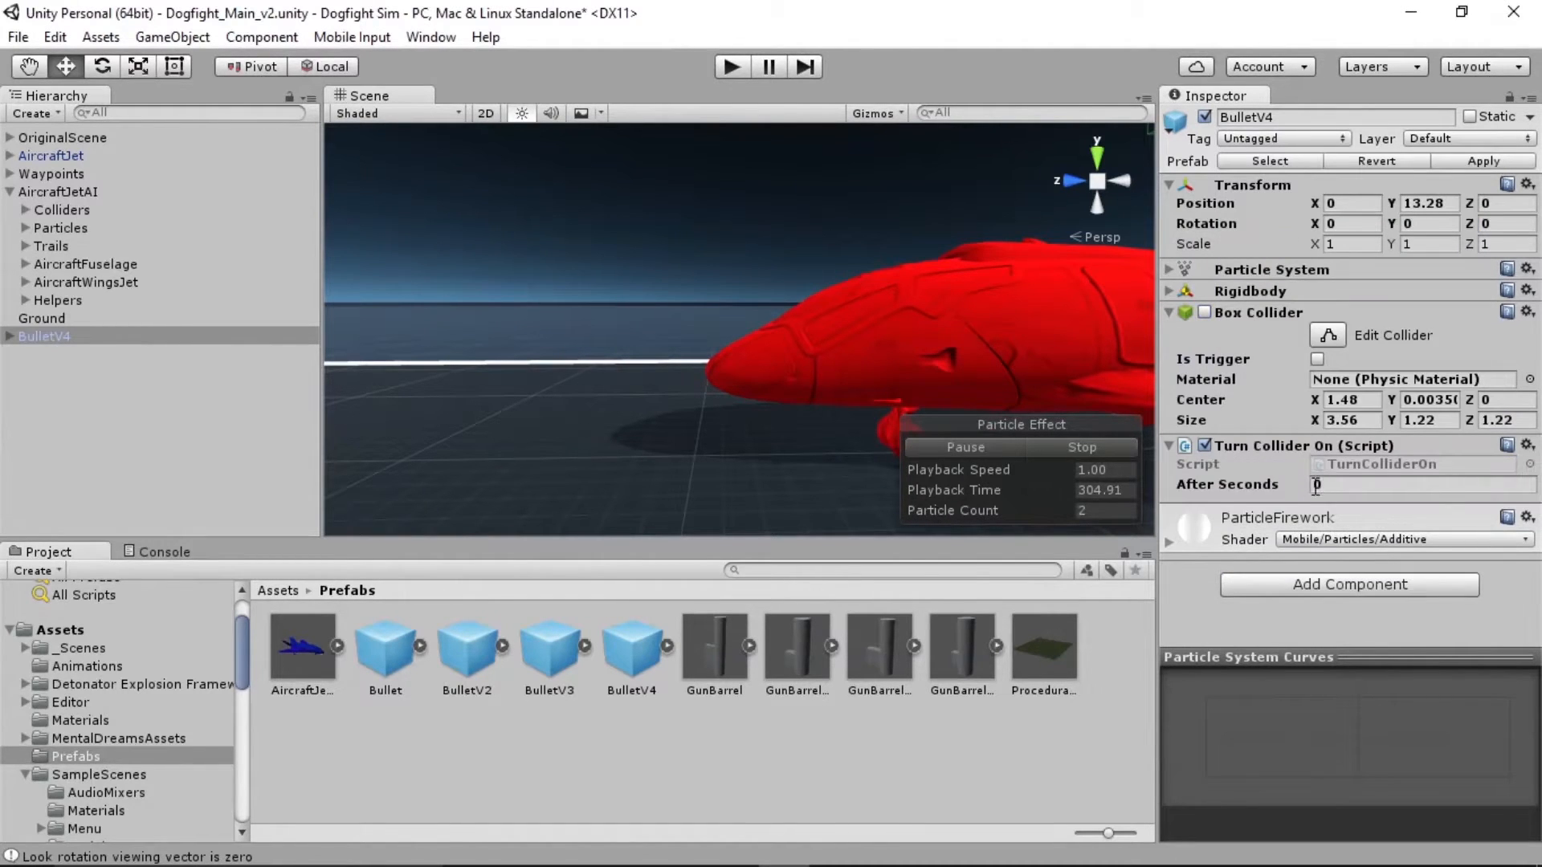
Locate the TurnColliderOn script asset and switch to MonoDevelop to examine its public float afterSeconds declaration
left_click(1209, 485)
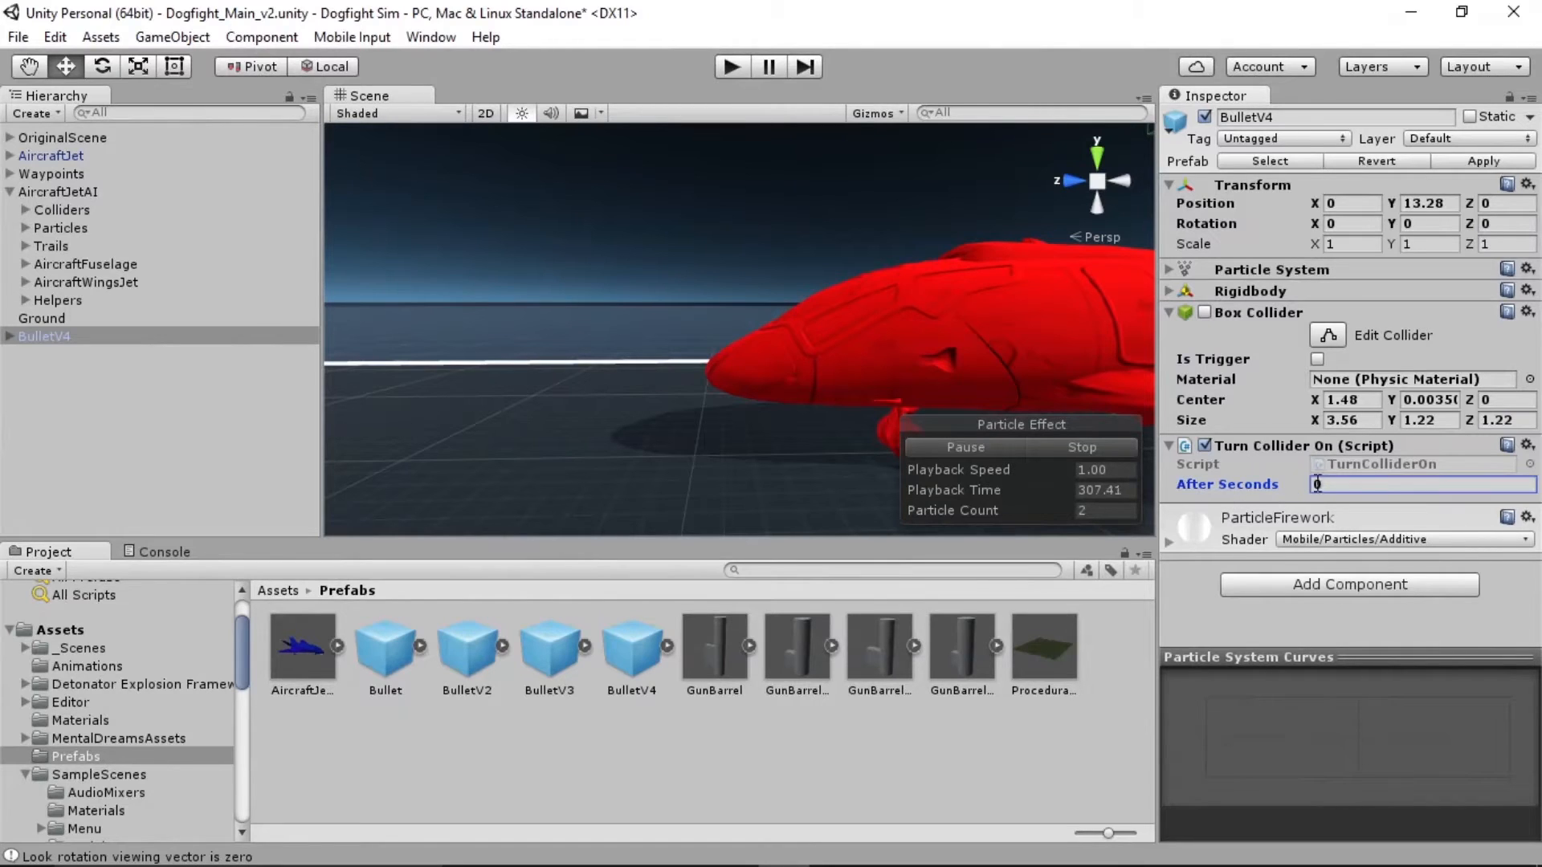
left_click(1361, 463)
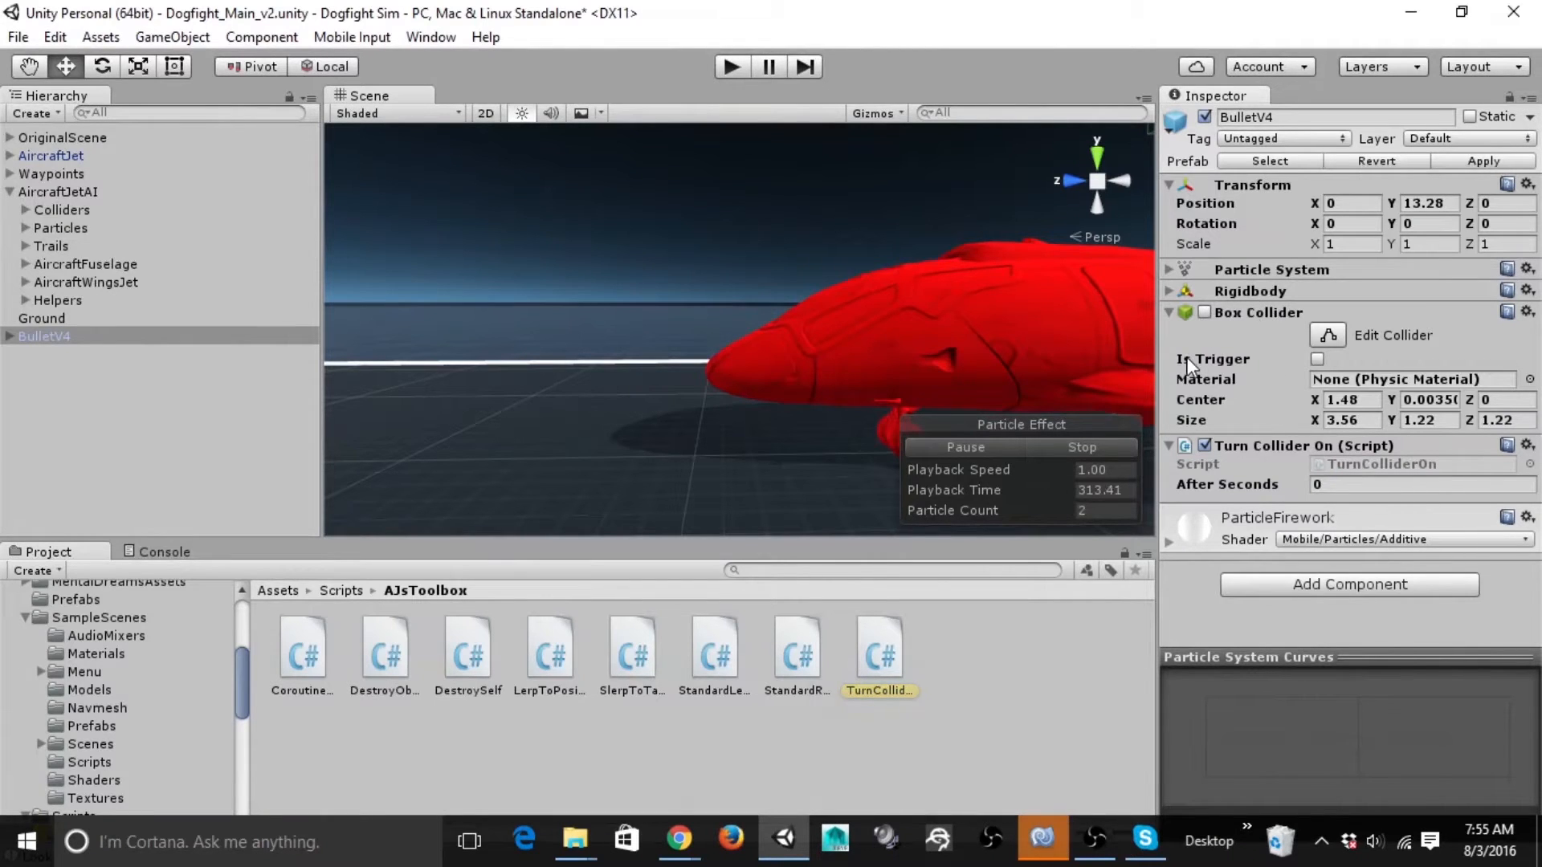
key("alt+Tab")
key("Tab")
key("Tab")
left_click(1207, 352)
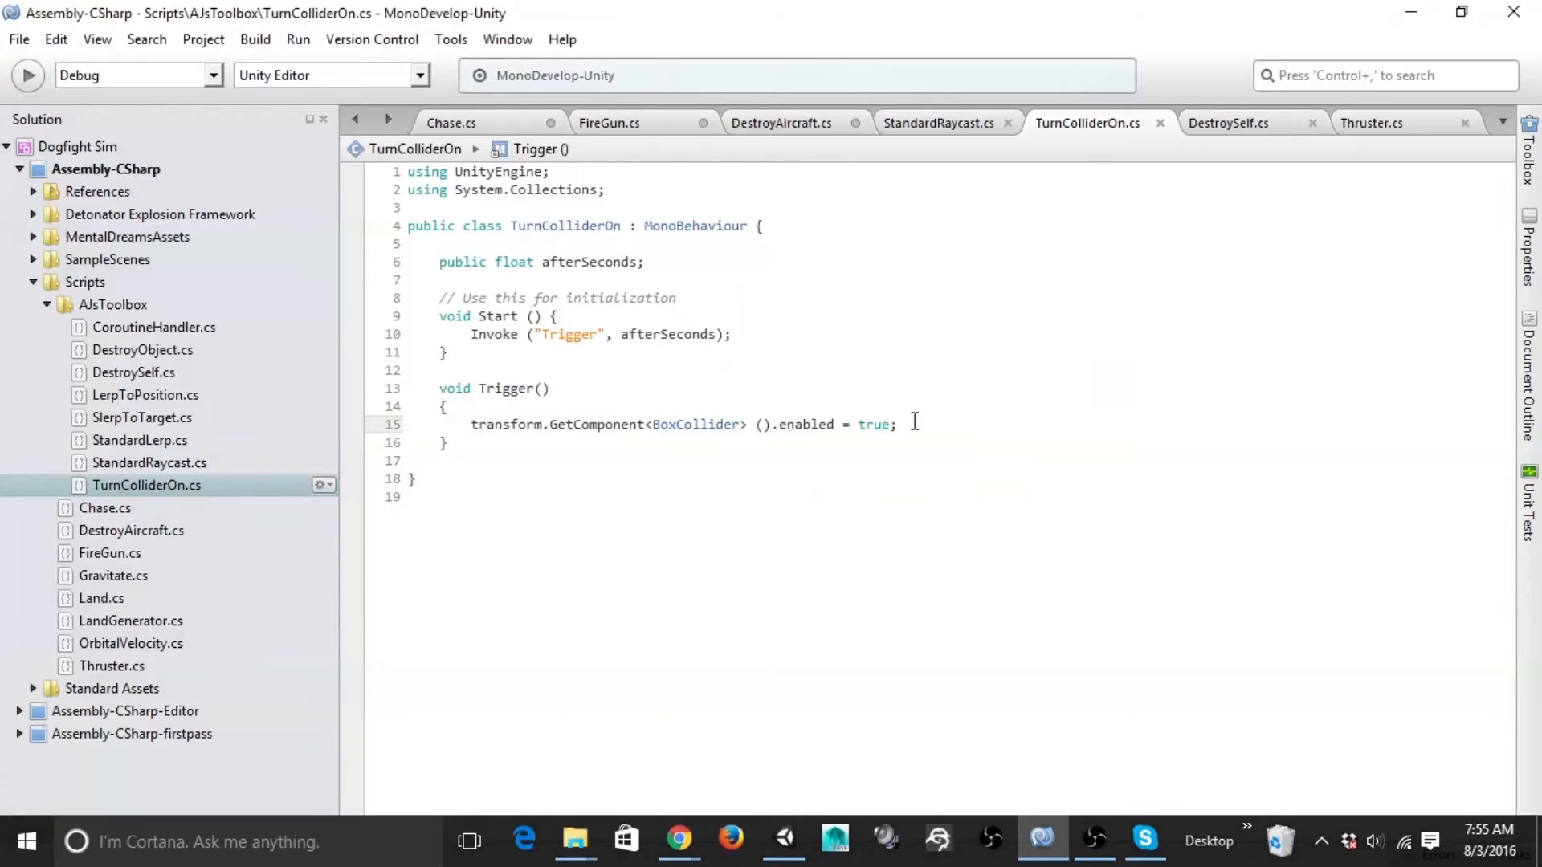
double_click(456, 263)
left_click_drag(497, 263, 699, 259)
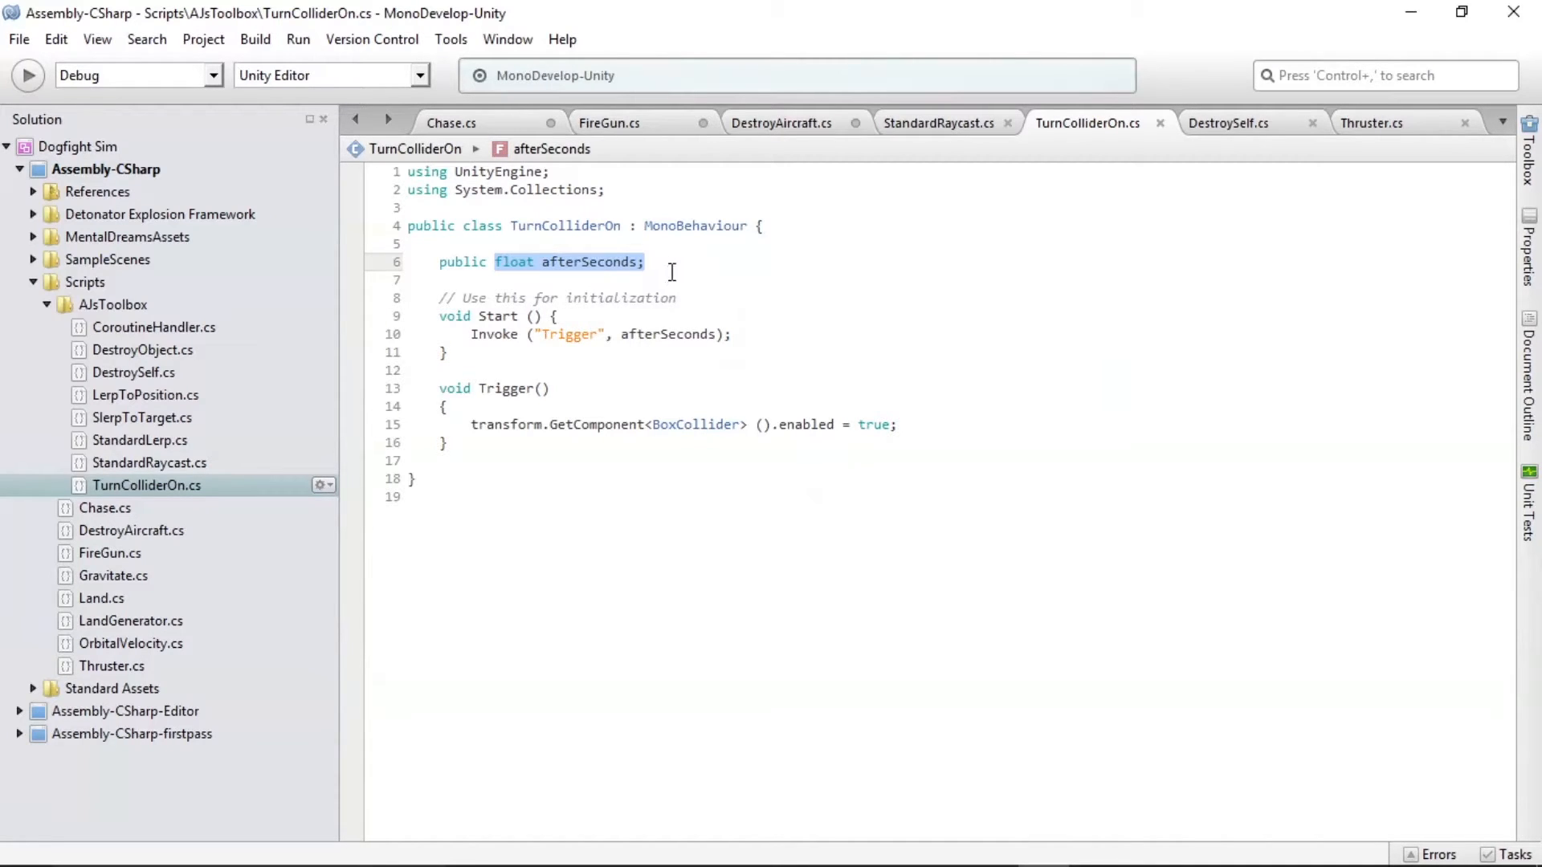
double_click(592, 263)
Switch back to Unity and set BulletV4's Turn Collider On After Seconds value to 0.2
key("alt+Tab")
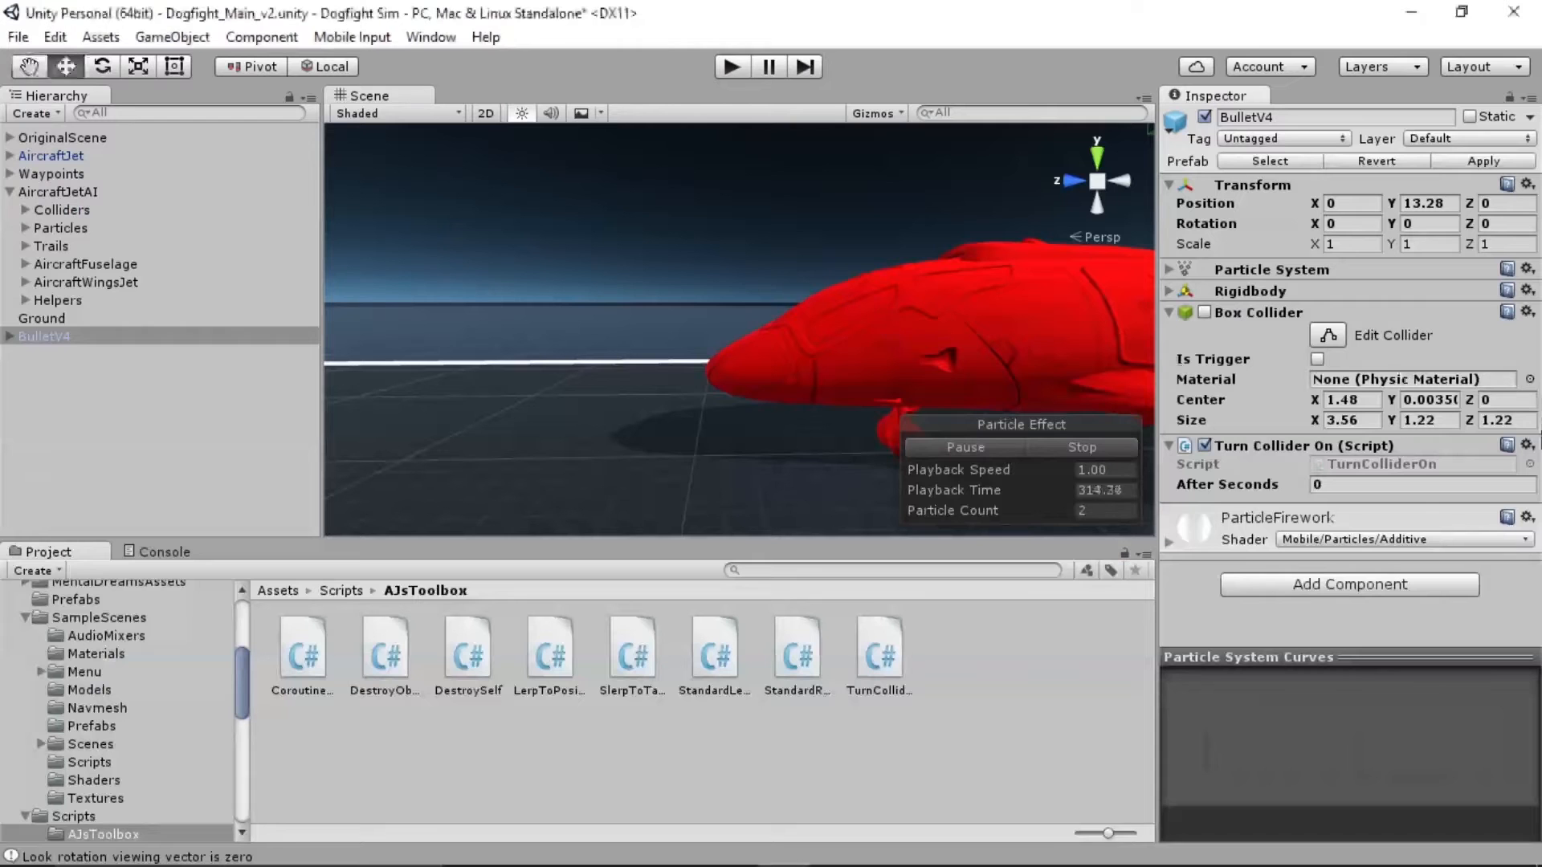
left_click(1372, 482)
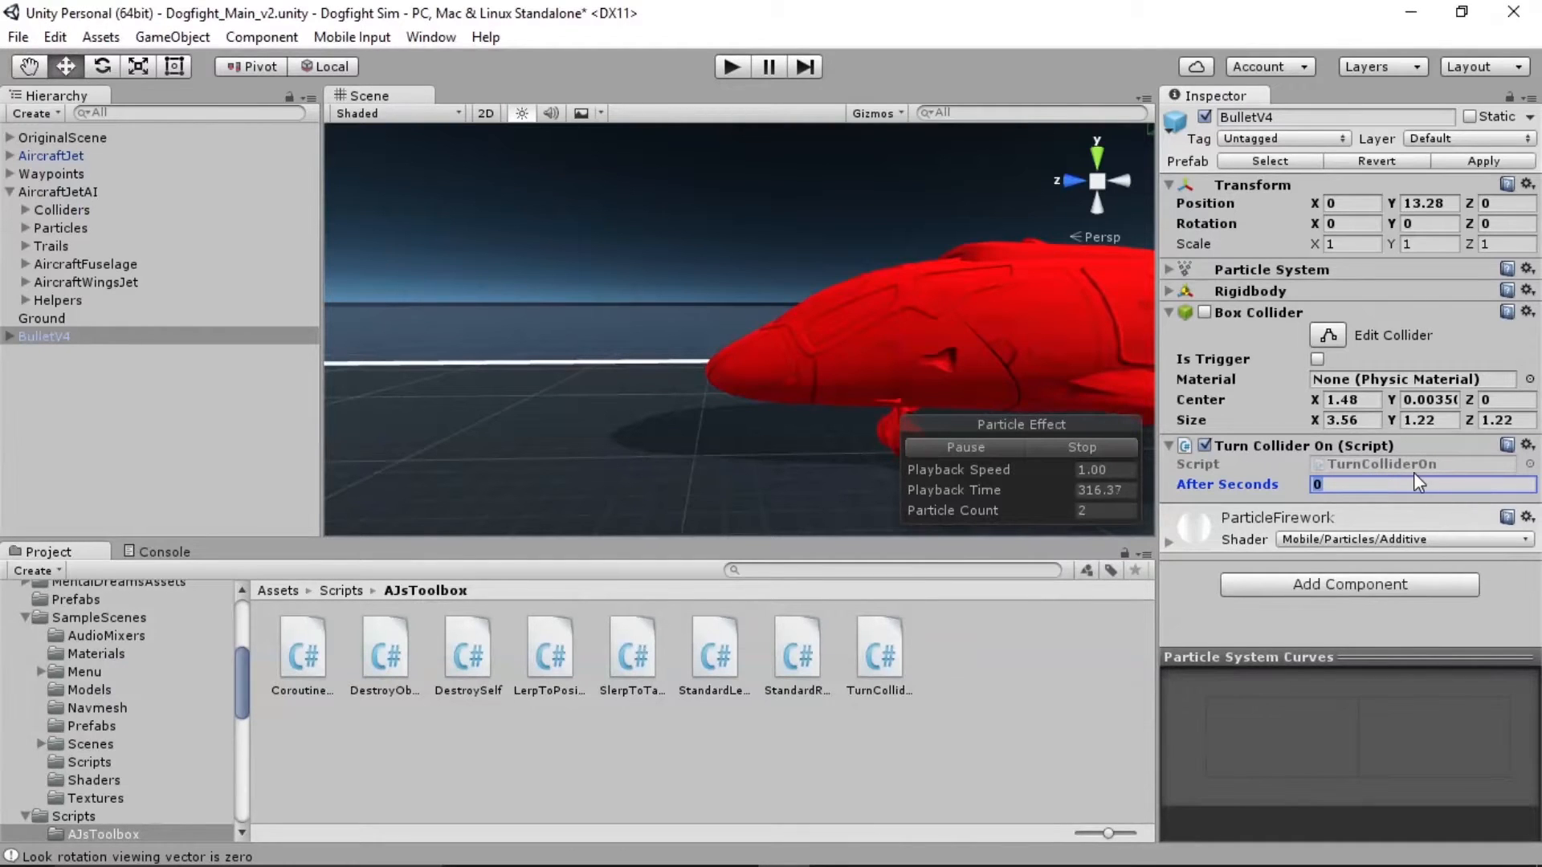
type("0.2")
Switch to MonoDevelop and examine the Start method's Invoke call with its "Trigger" and afterSeconds arguments
key("alt+Tab")
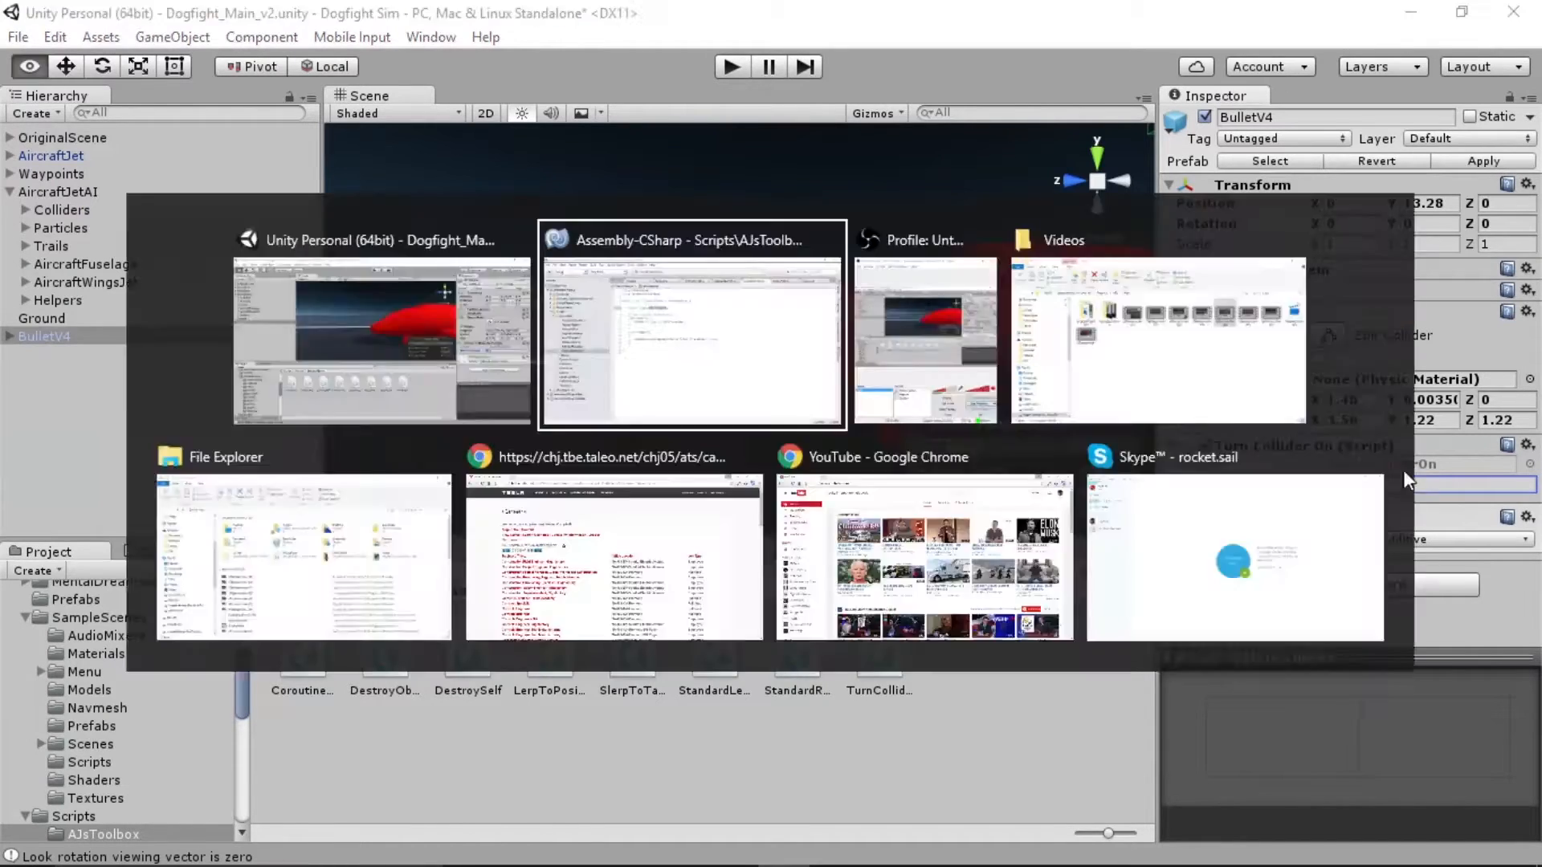
left_click(711, 356)
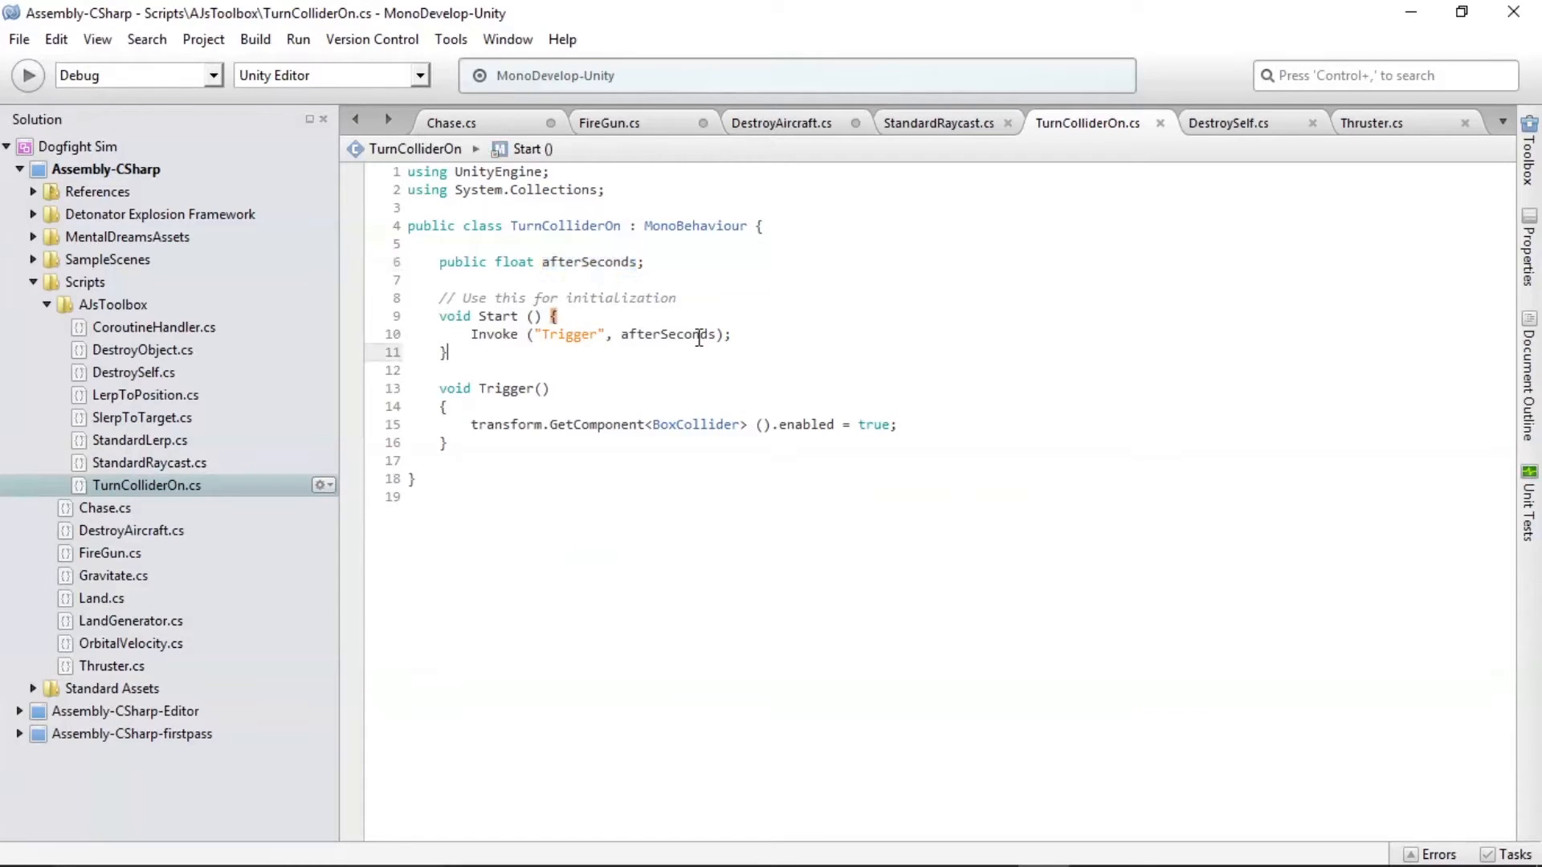
left_click_drag(470, 334, 735, 333)
left_click(735, 332)
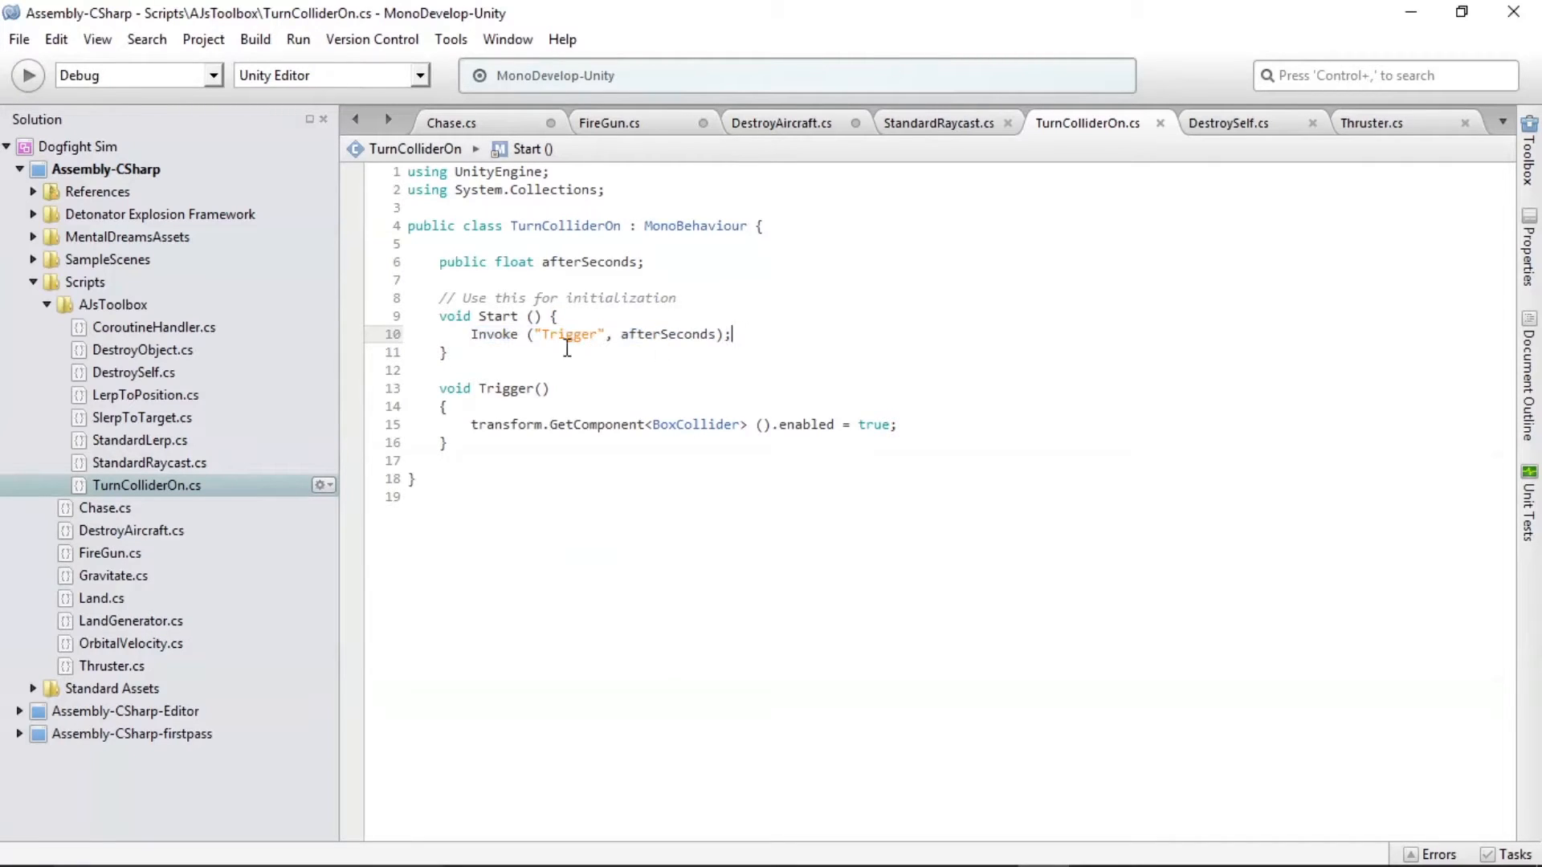
double_click(454, 315)
left_click_drag(485, 312, 570, 309)
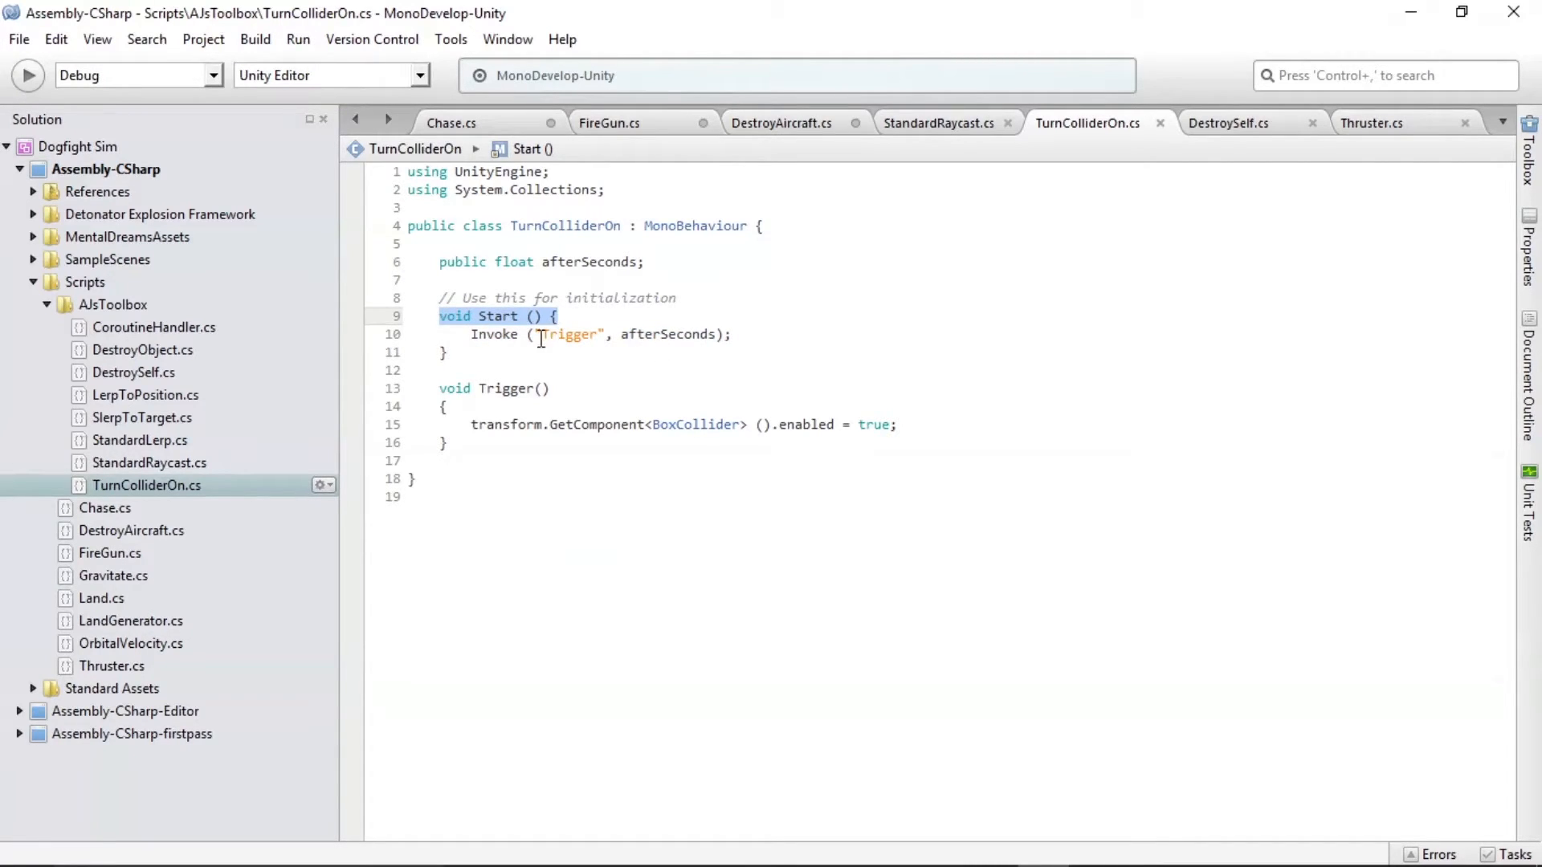
left_click_drag(474, 334, 608, 331)
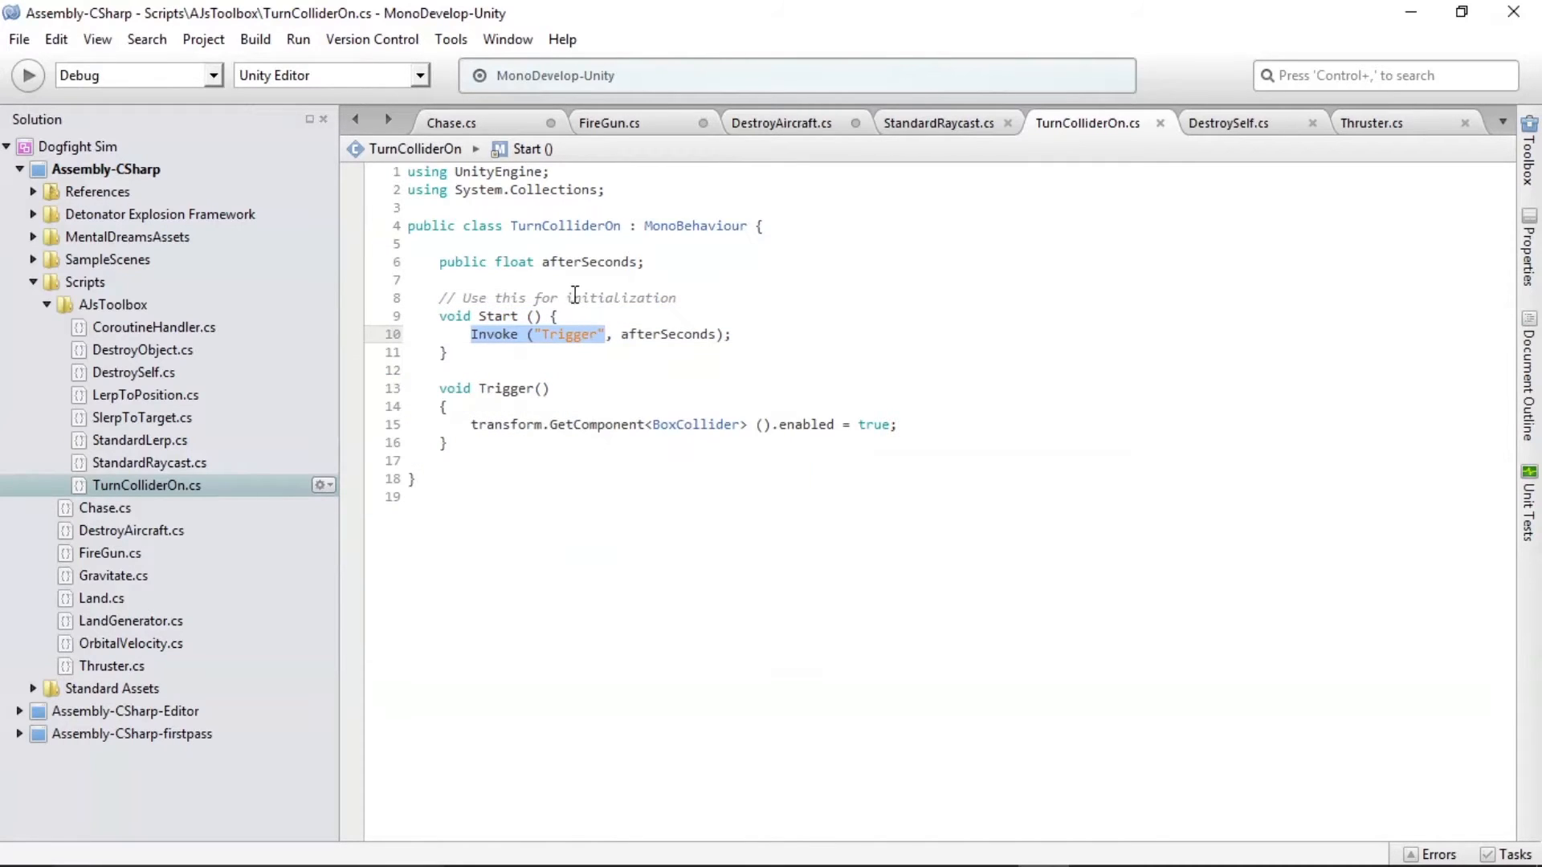
double_click(583, 334)
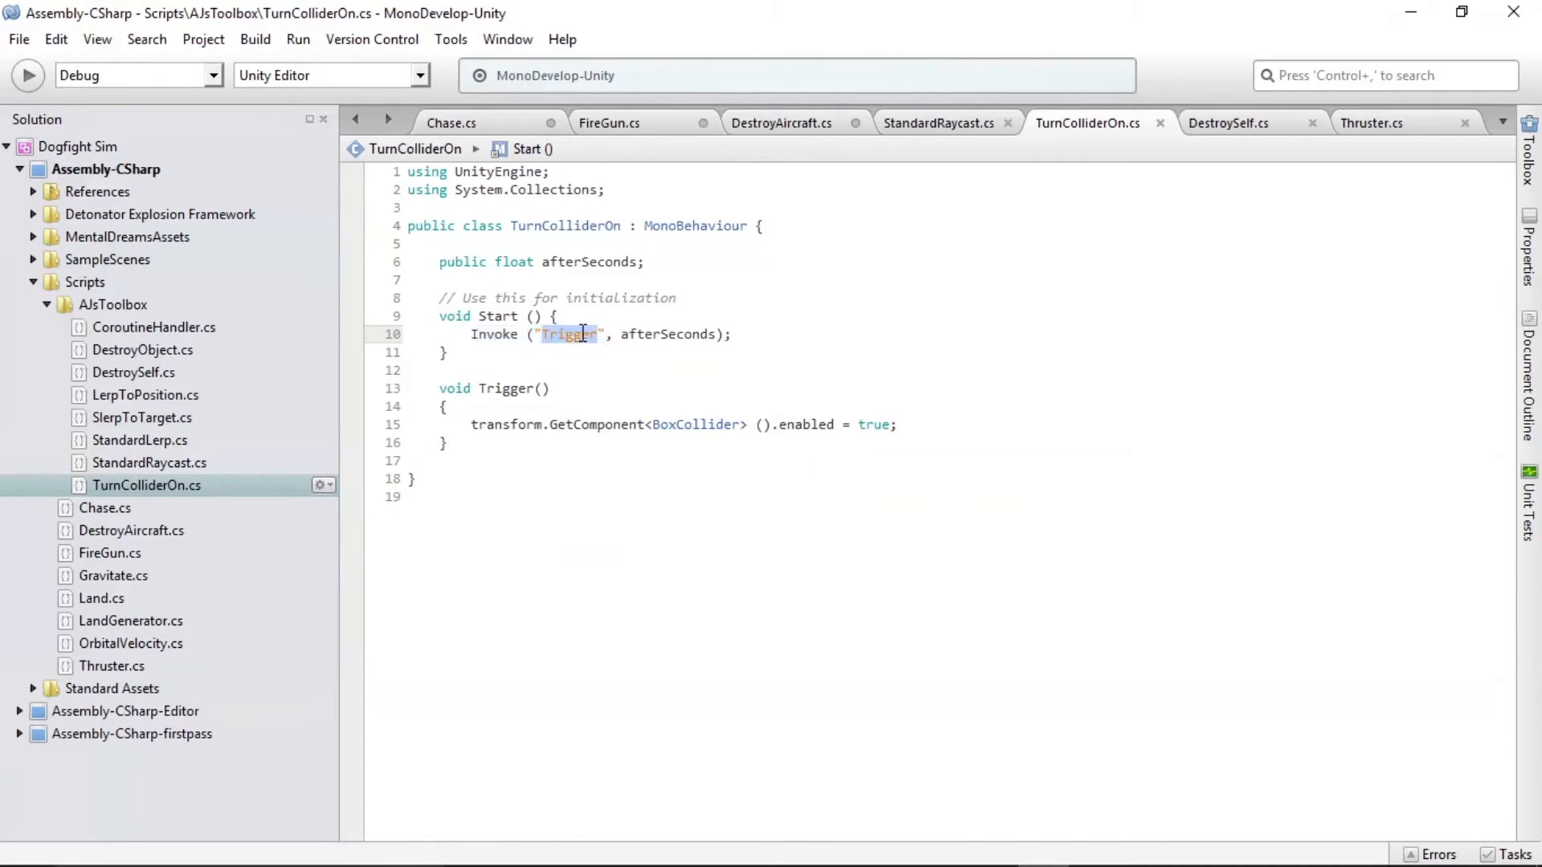
double_click(660, 334)
Examine the Trigger method's BoxCollider reference and compare it with BulletV4's Box Collider component in Unity
left_click_drag(438, 388, 928, 426)
left_click(713, 424)
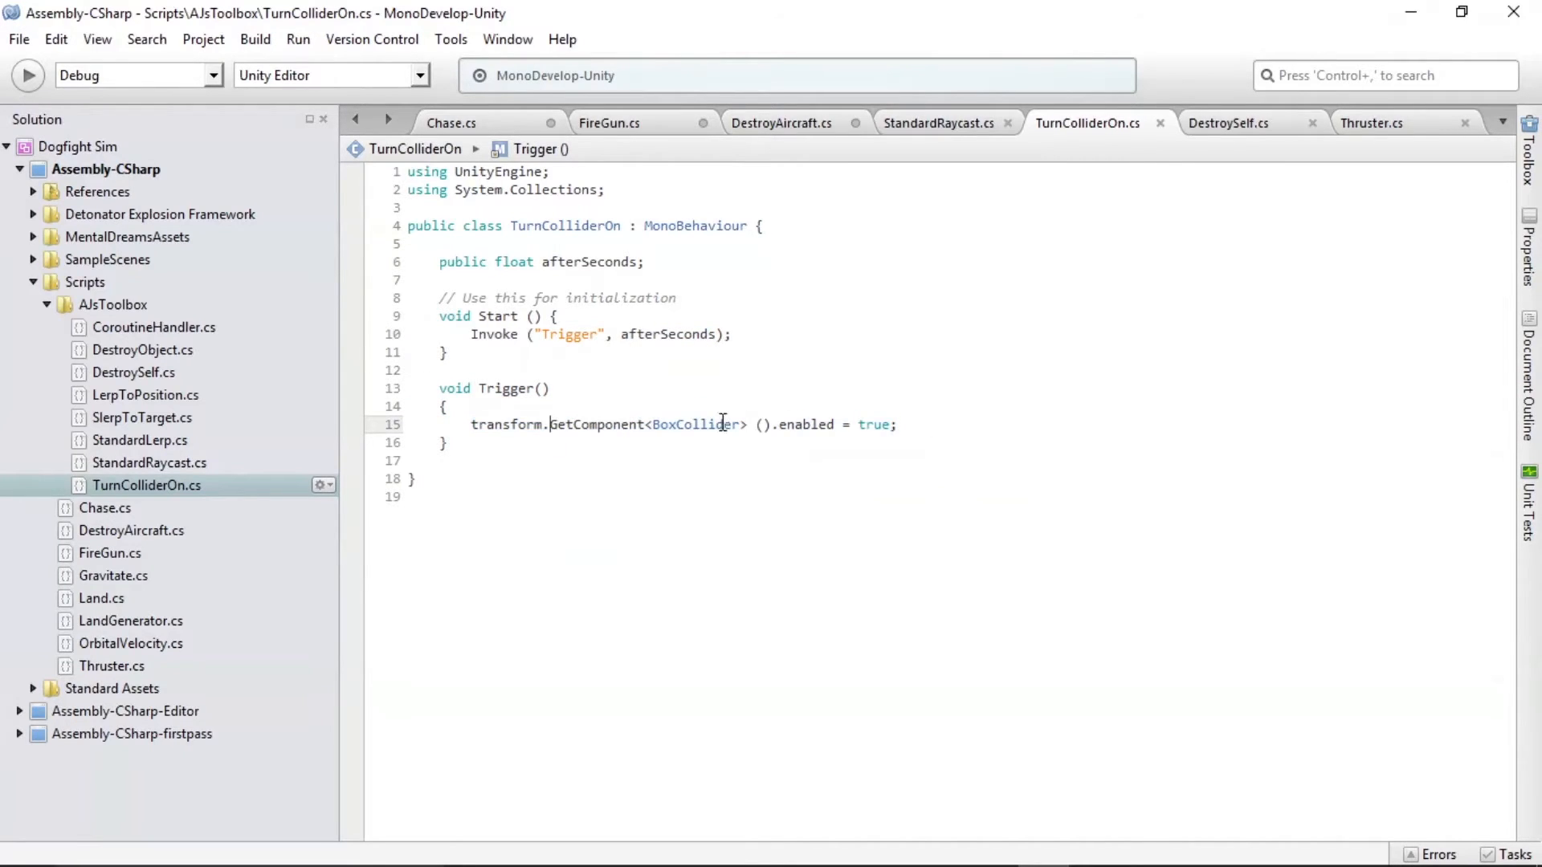
double_click(707, 424)
key("alt+Tab")
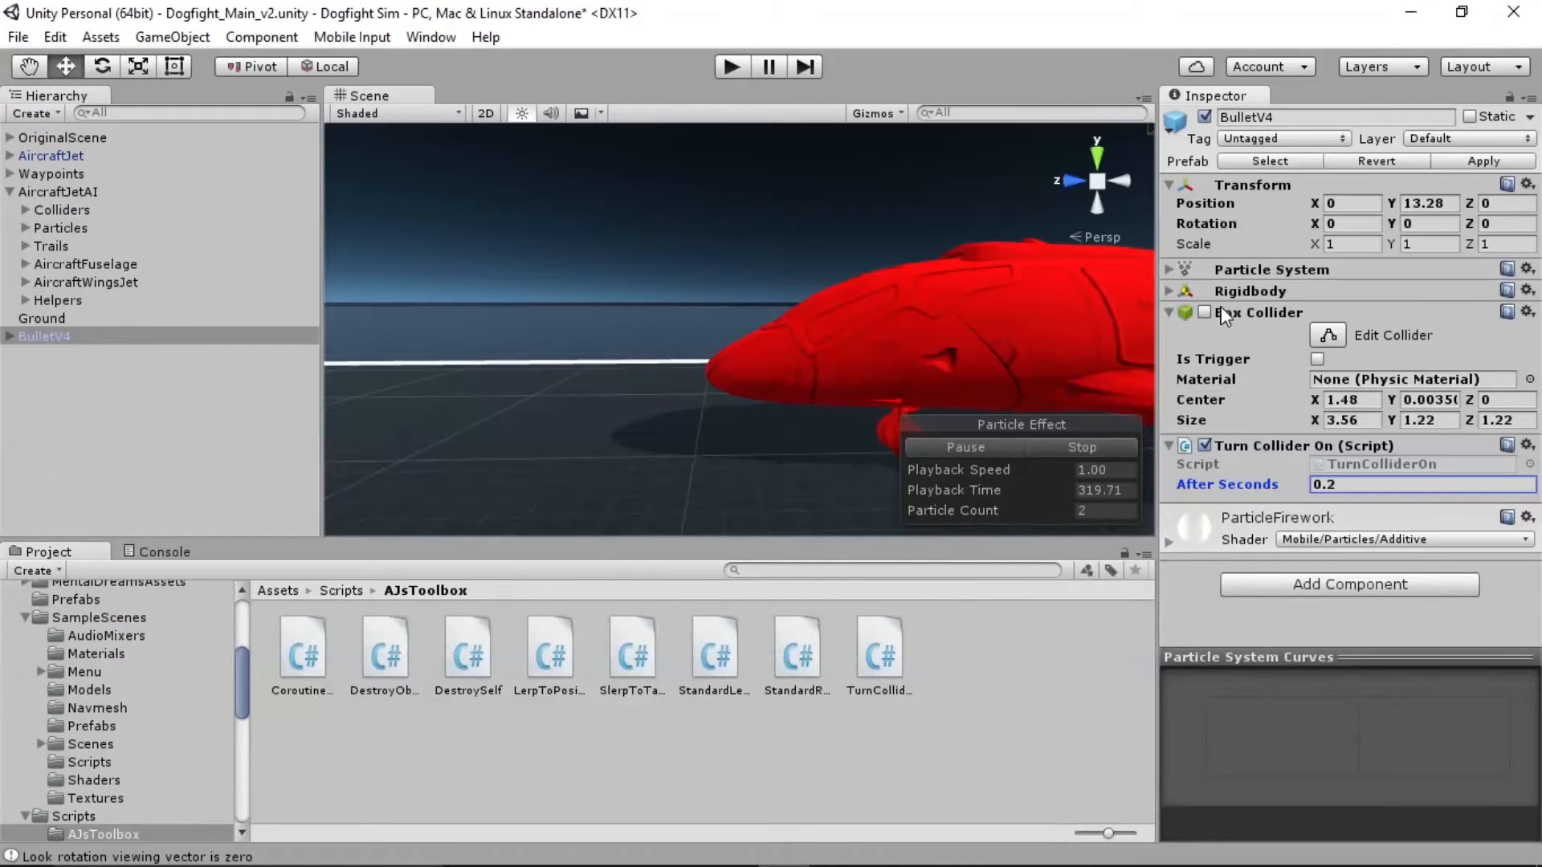
key("alt+Tab")
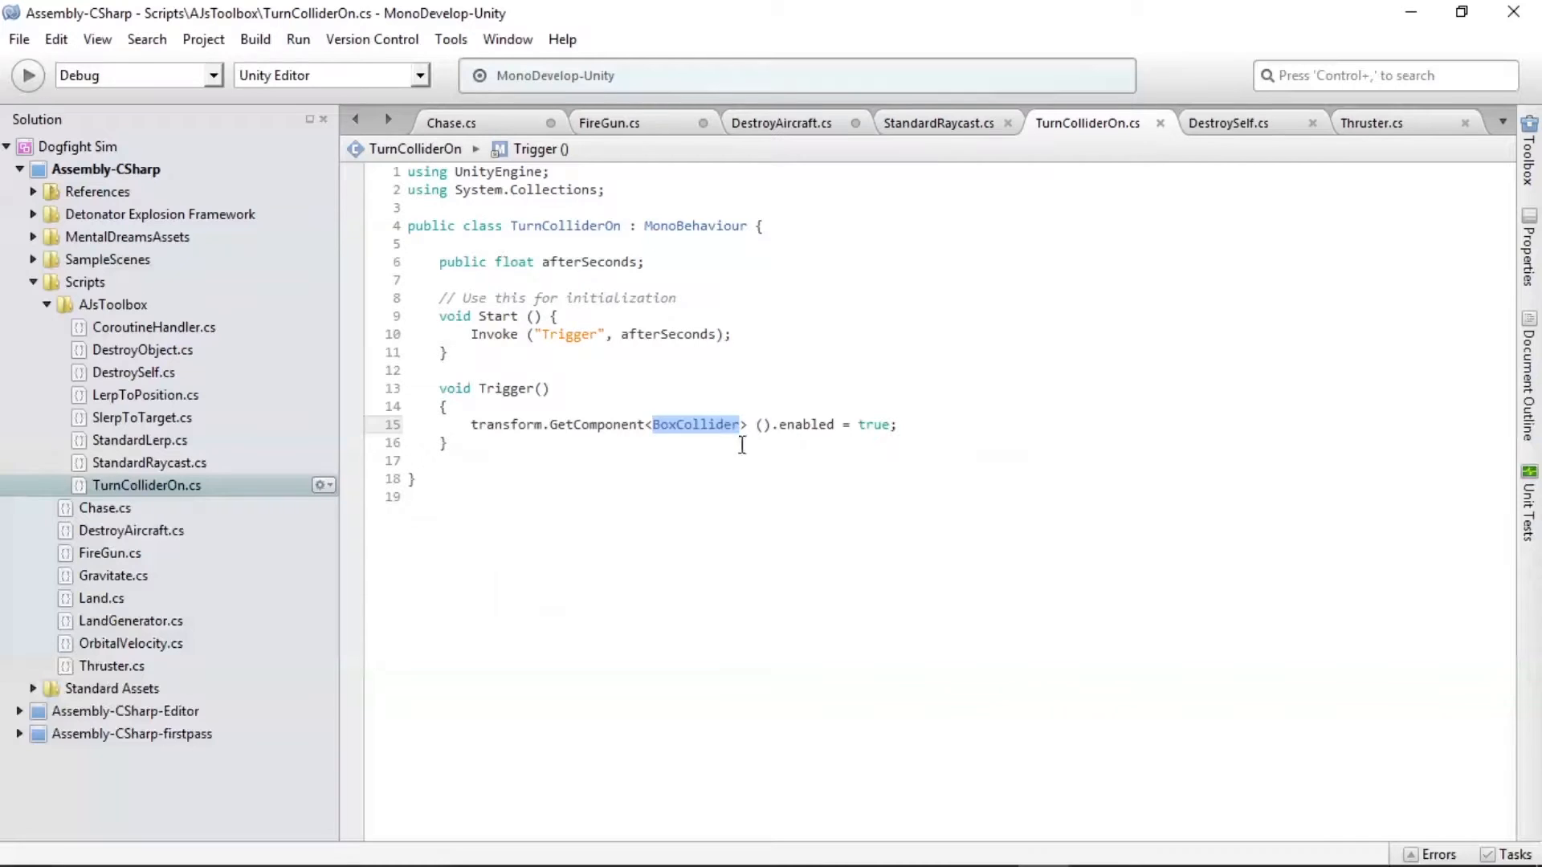
Compare the script's enabled = true assignment with the enabled state of BulletV4's Box Collider in Unity
double_click(806, 425)
key("alt+Tab")
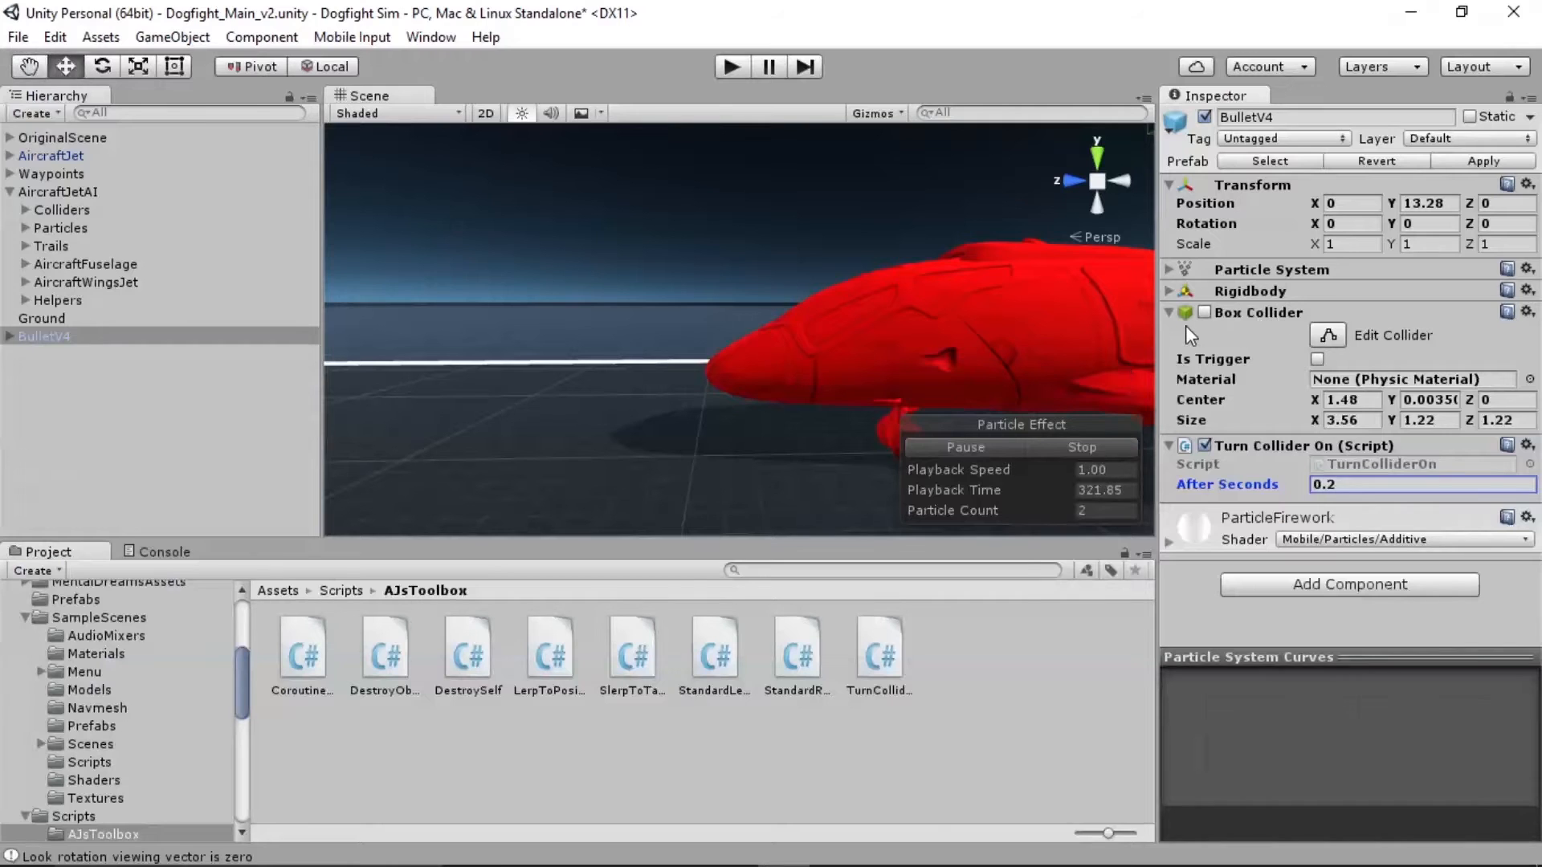
key("alt+Tab")
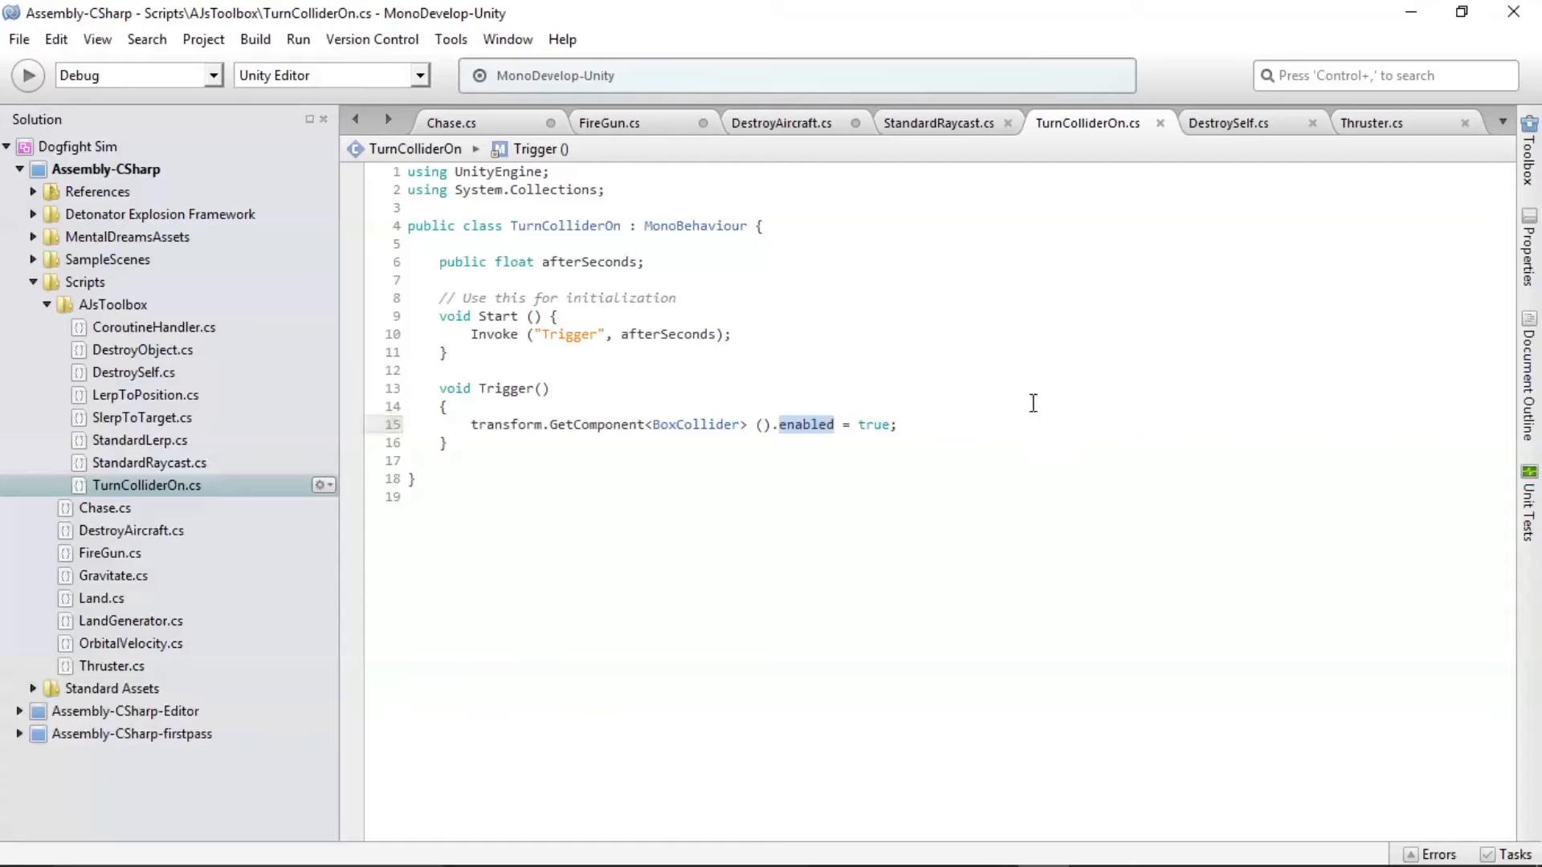
double_click(877, 426)
key("alt+Tab")
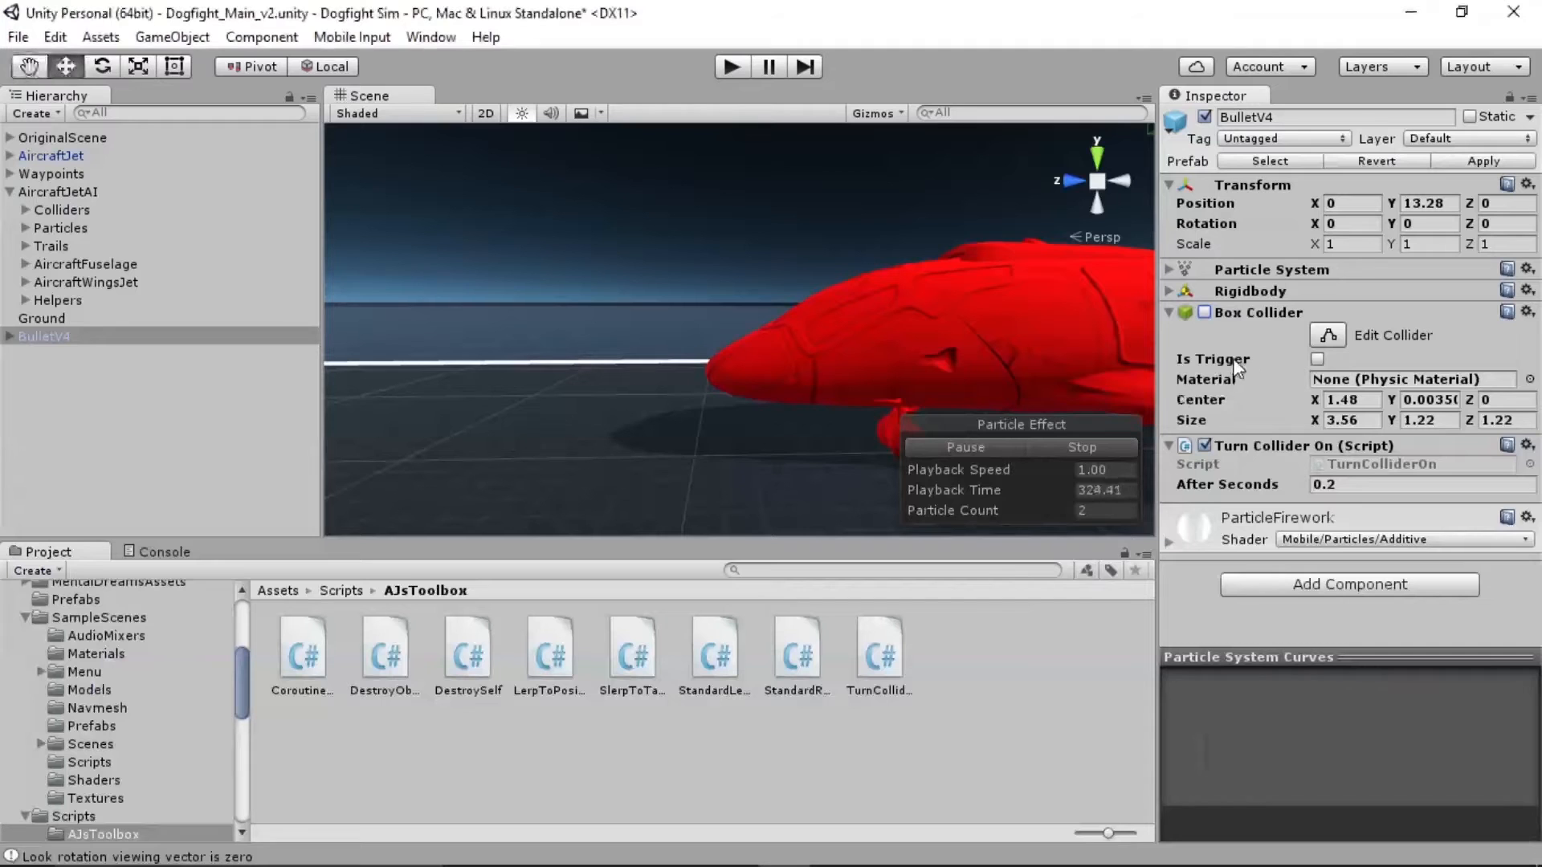
left_click(1204, 312)
key("alt+Tab")
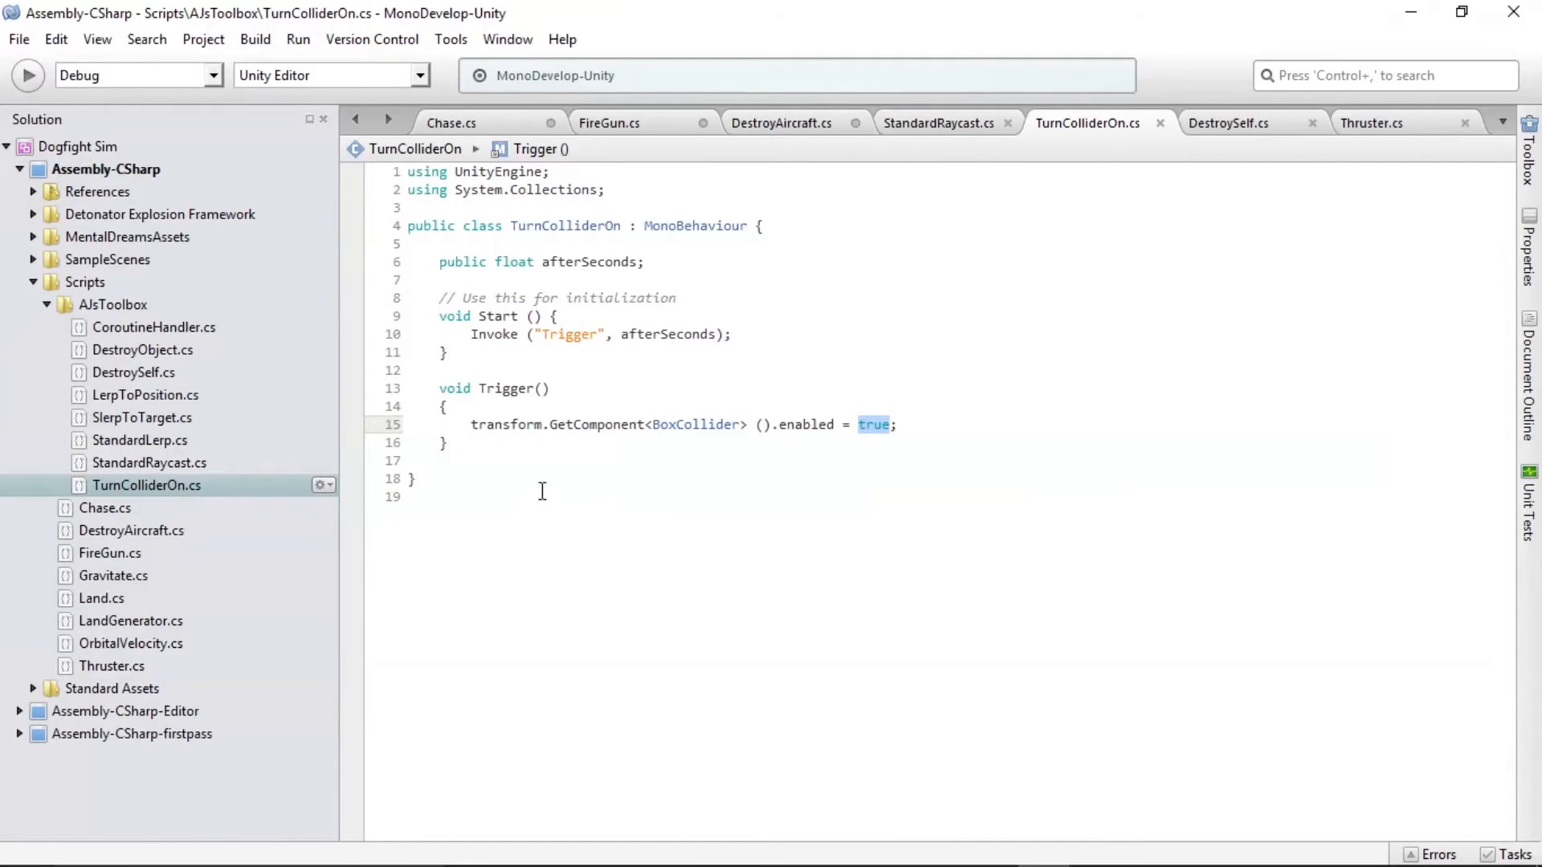
left_click(528, 456)
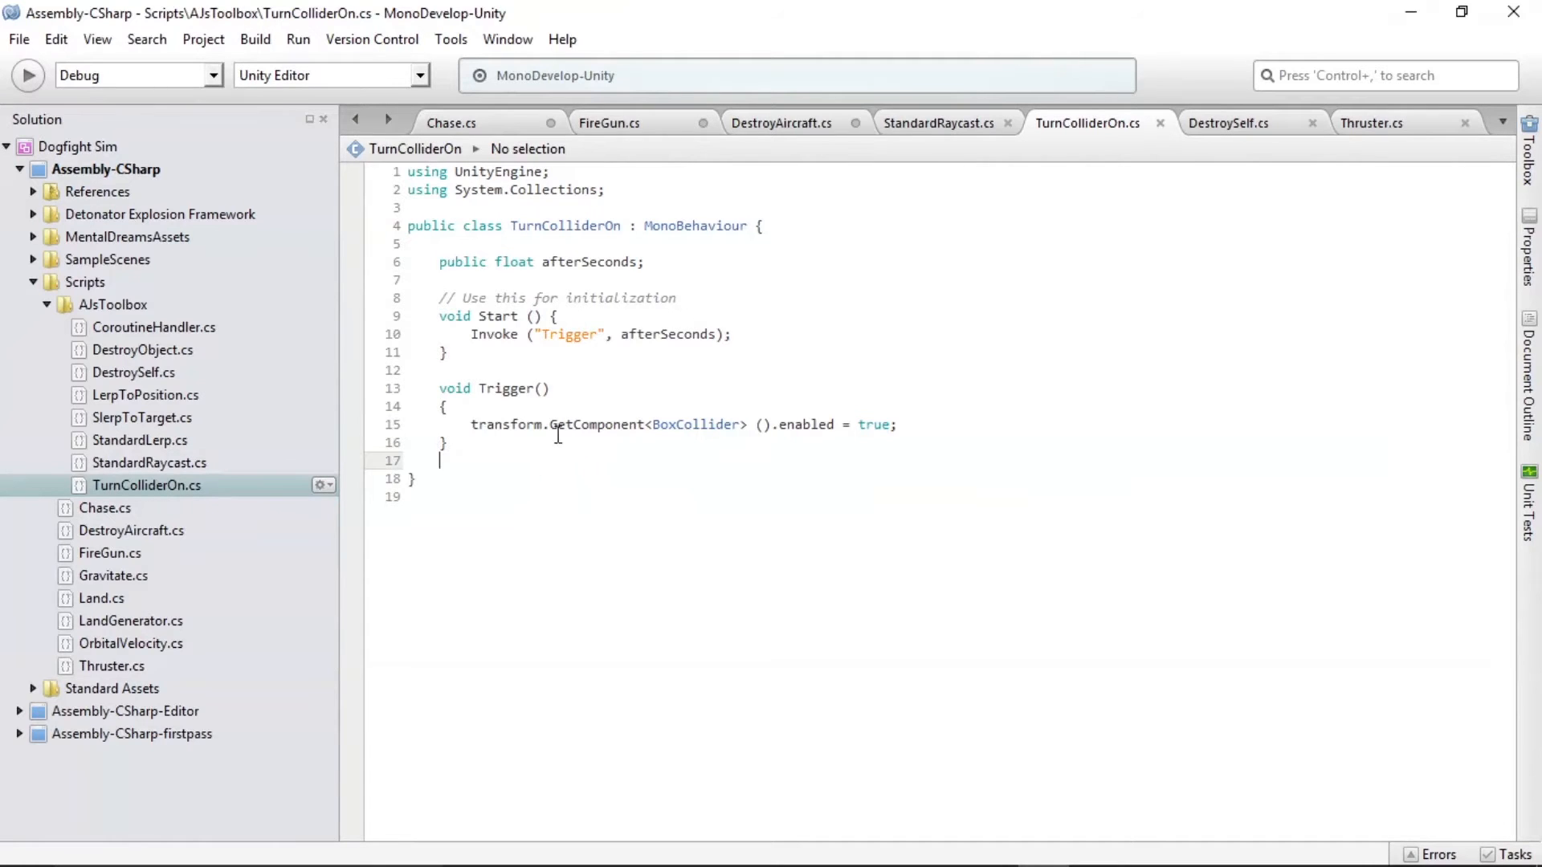
key("alt+Tab")
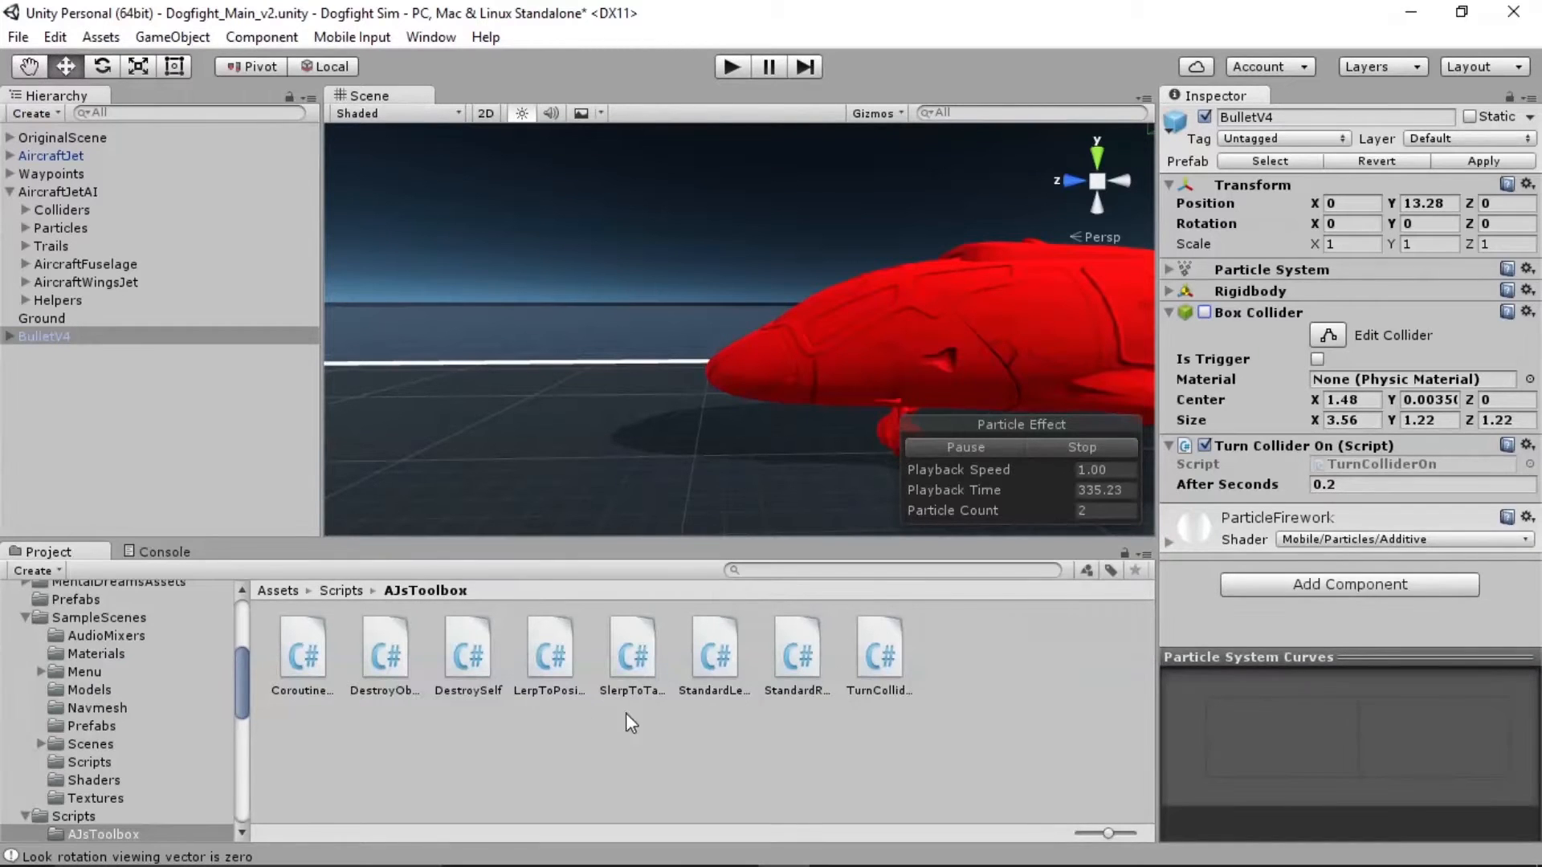
Inspect the BulletV3 prefab's components in the Prefabs folder, including its Turn Collider On settings
scroll(133, 747, "up", 3)
left_click(78, 735)
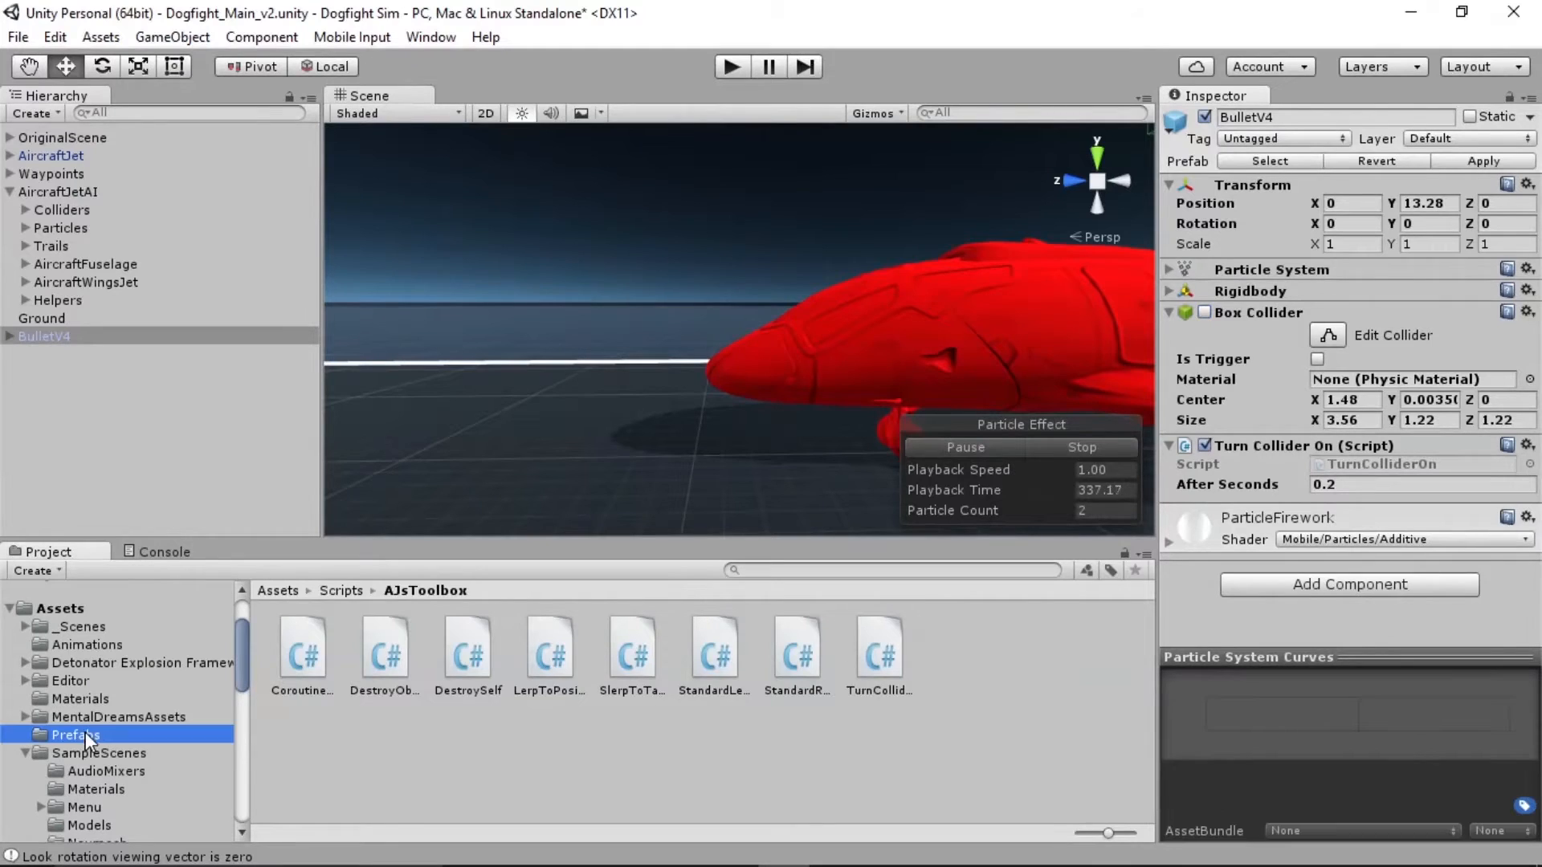
left_click(541, 645)
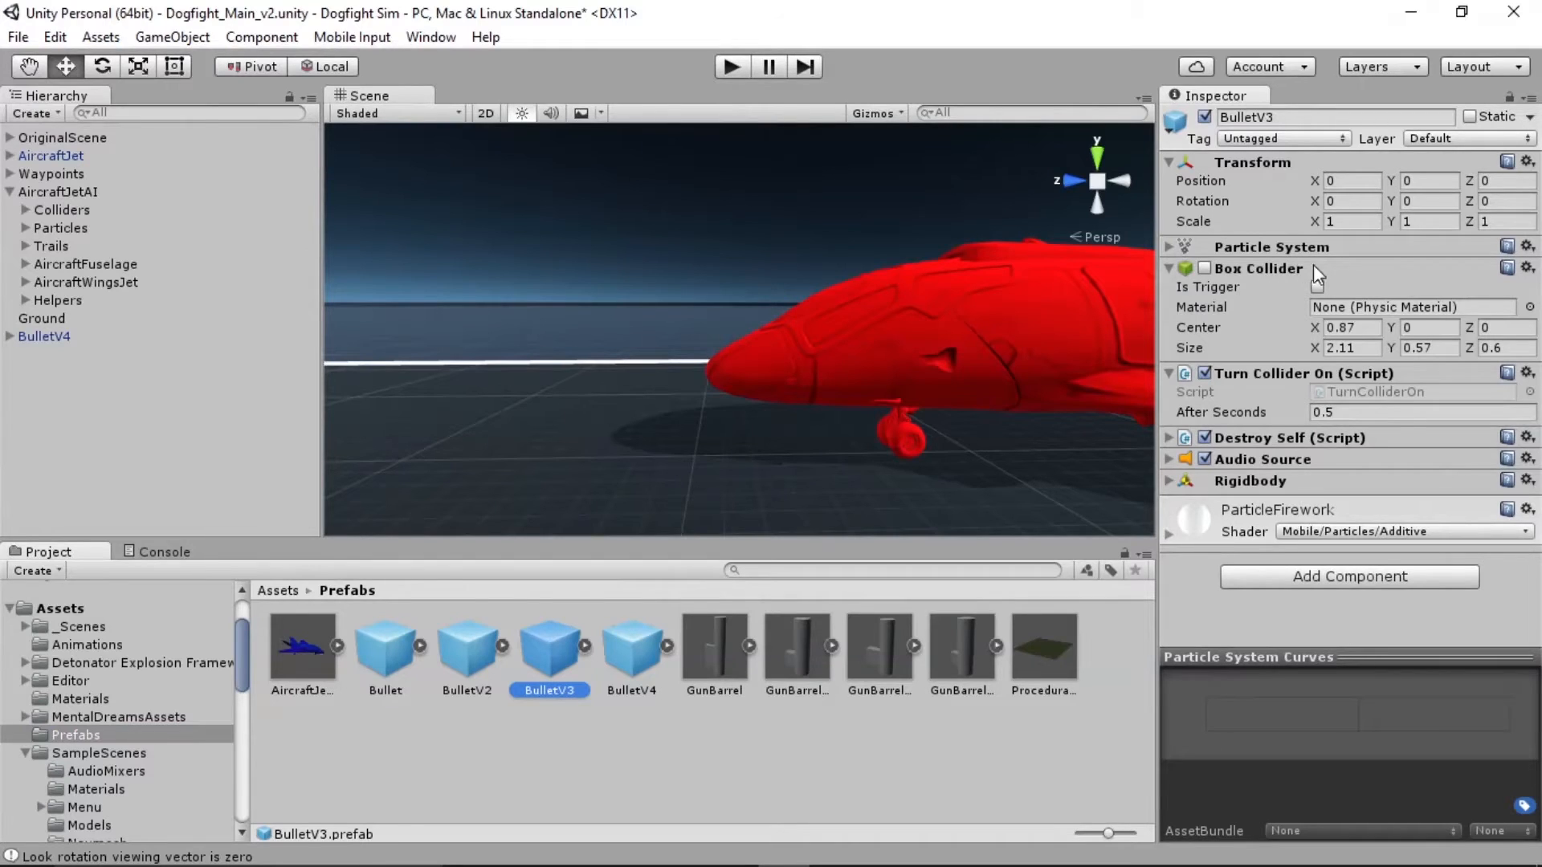
left_click(1257, 378)
left_click(1254, 376)
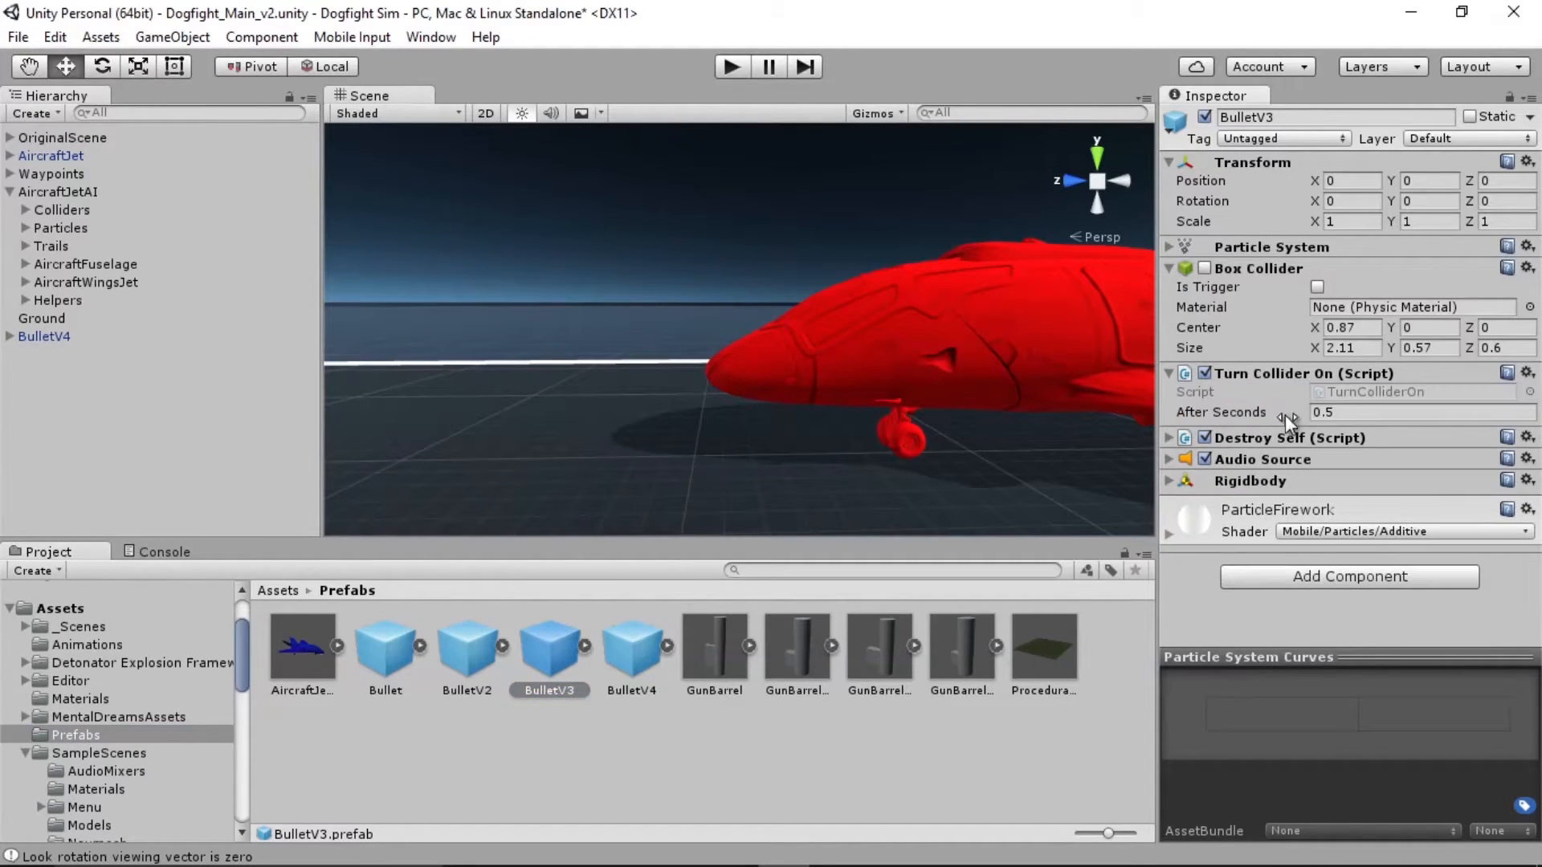
left_click(1247, 372)
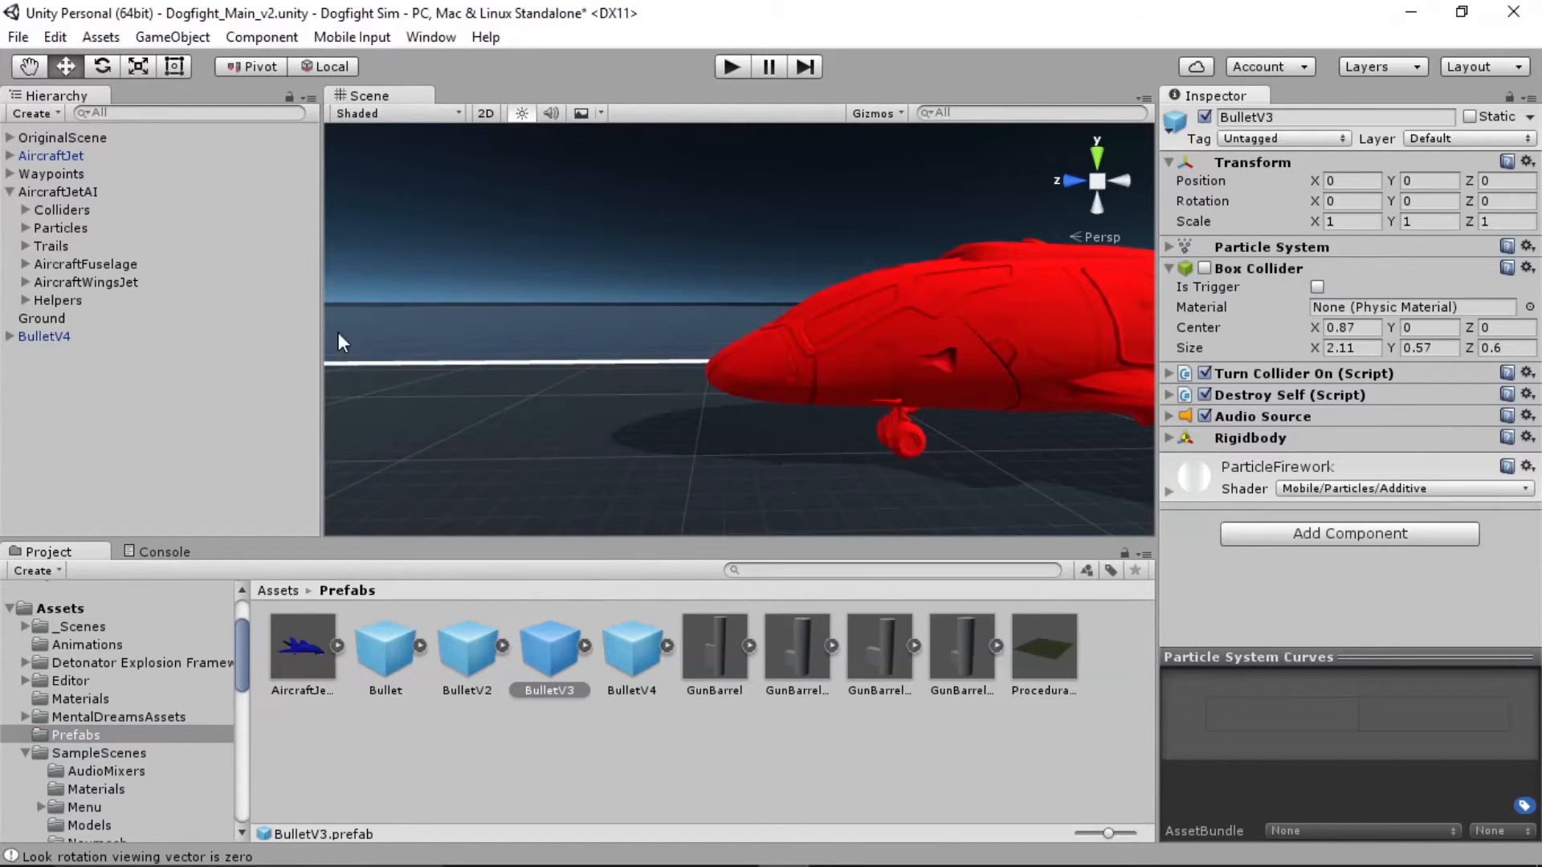
Select BulletV4 in the scene, collapse its Box Collider settings and add the Destroy Self script
left_click(45, 337)
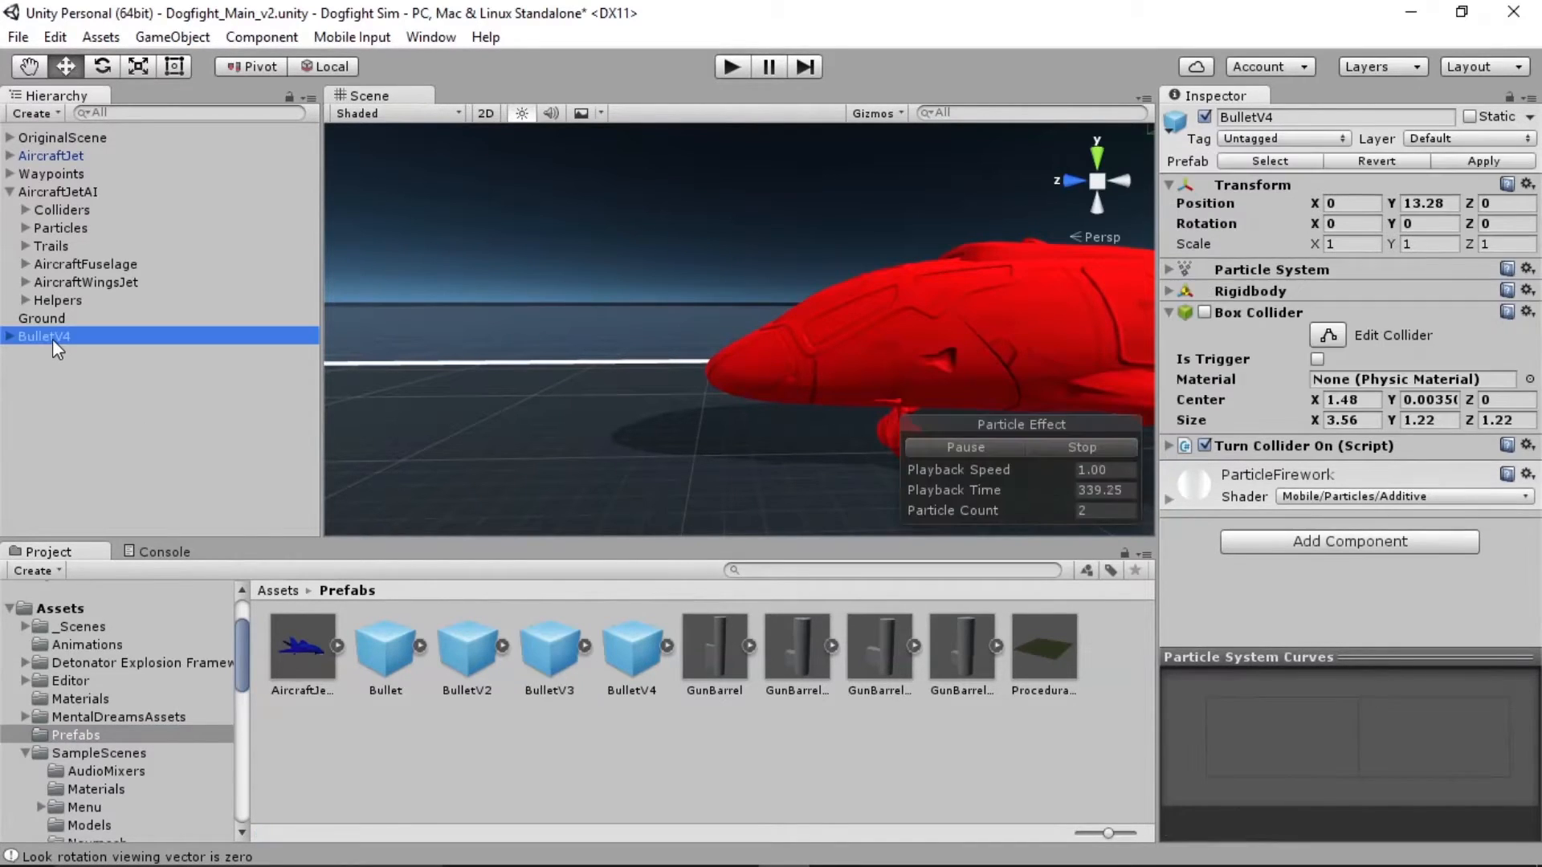
left_click(1286, 314)
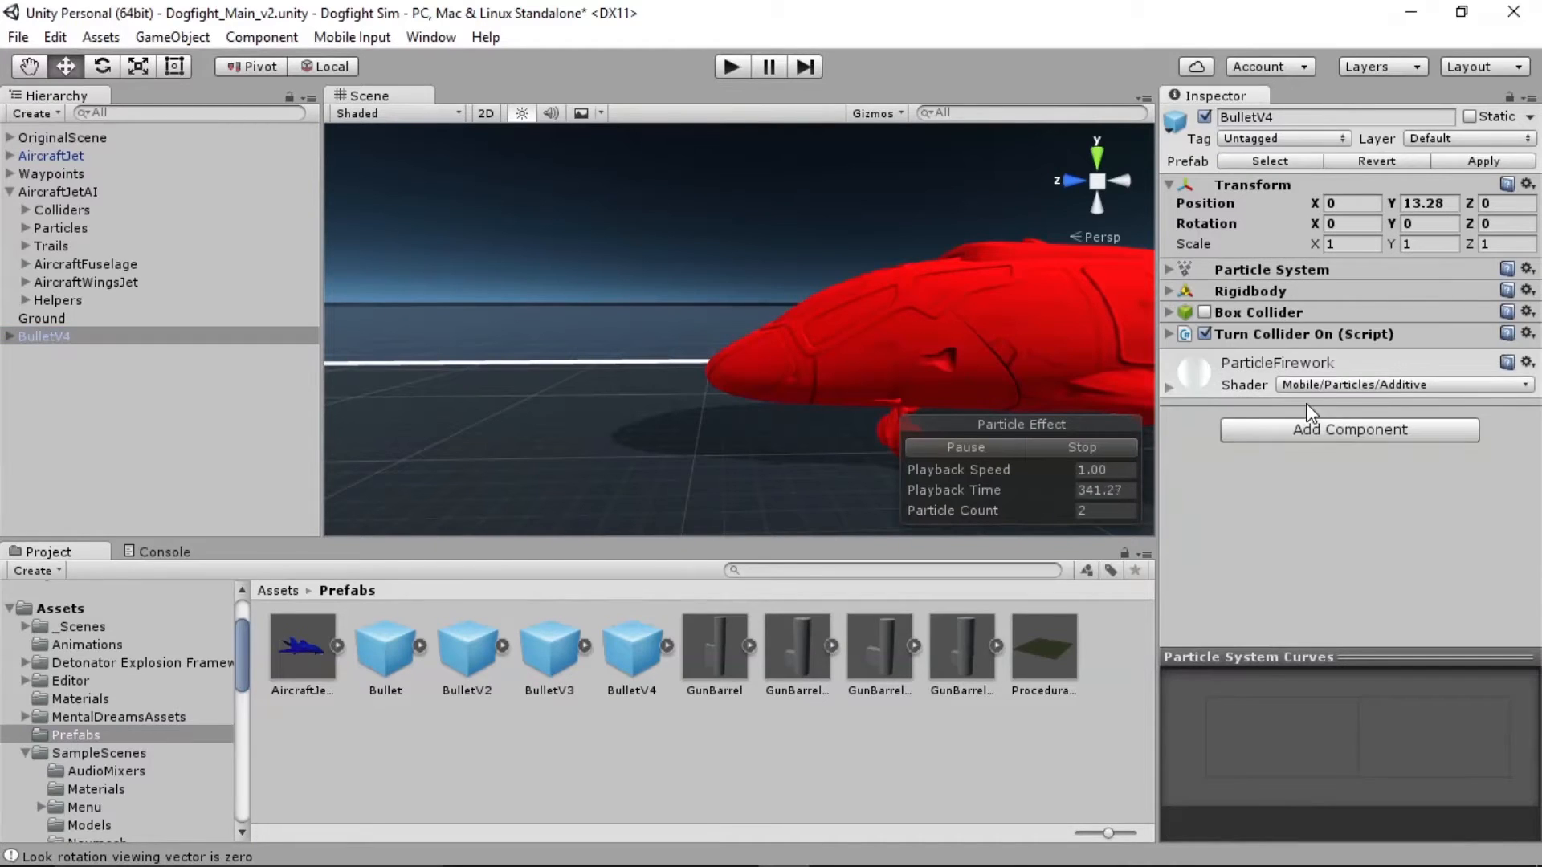
left_click(1268, 438)
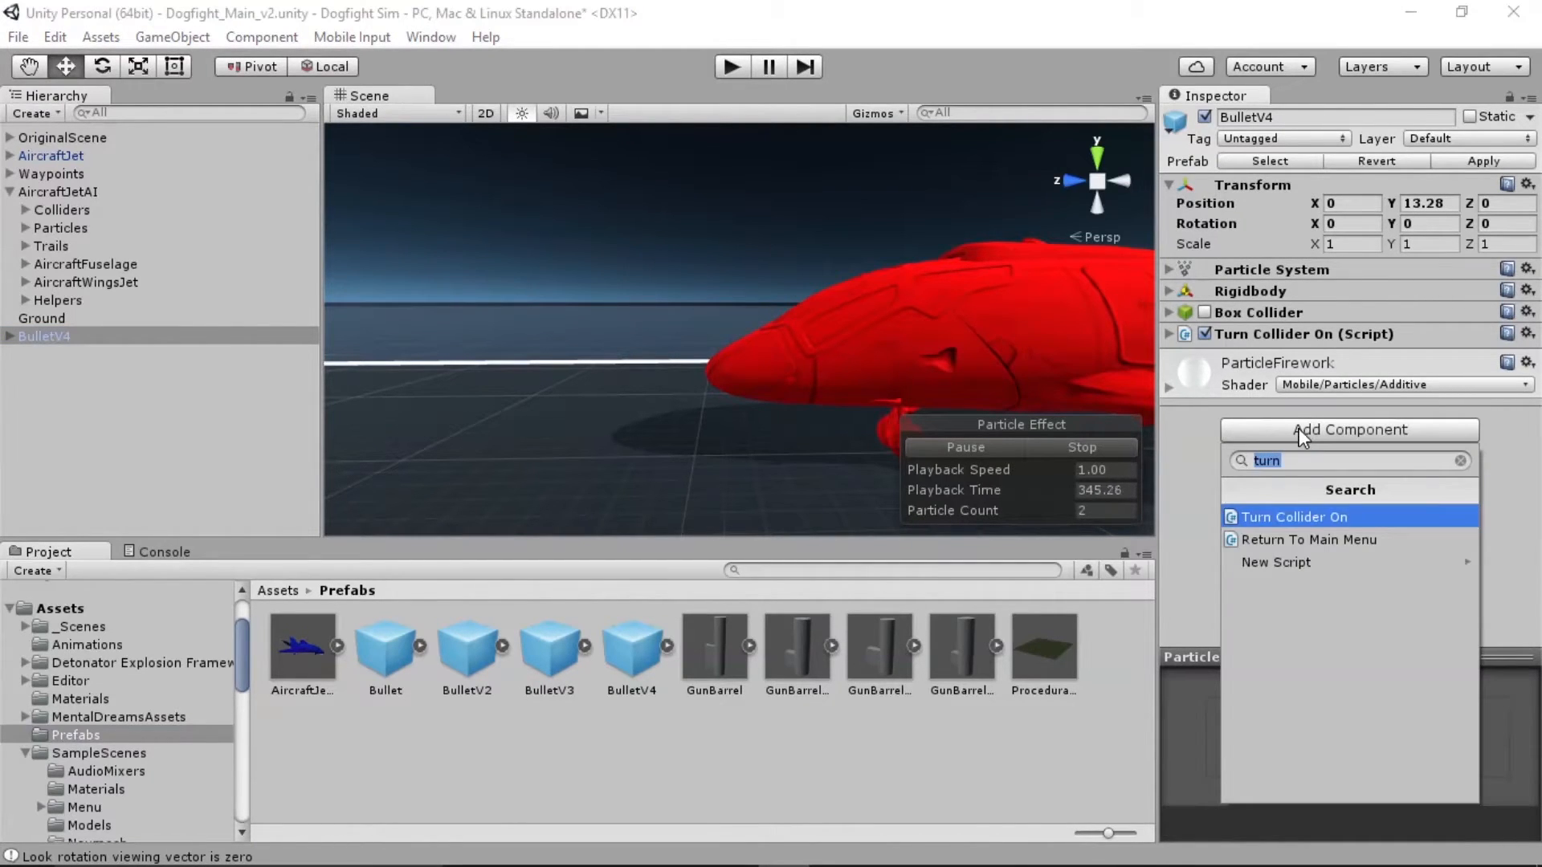
type("destroy")
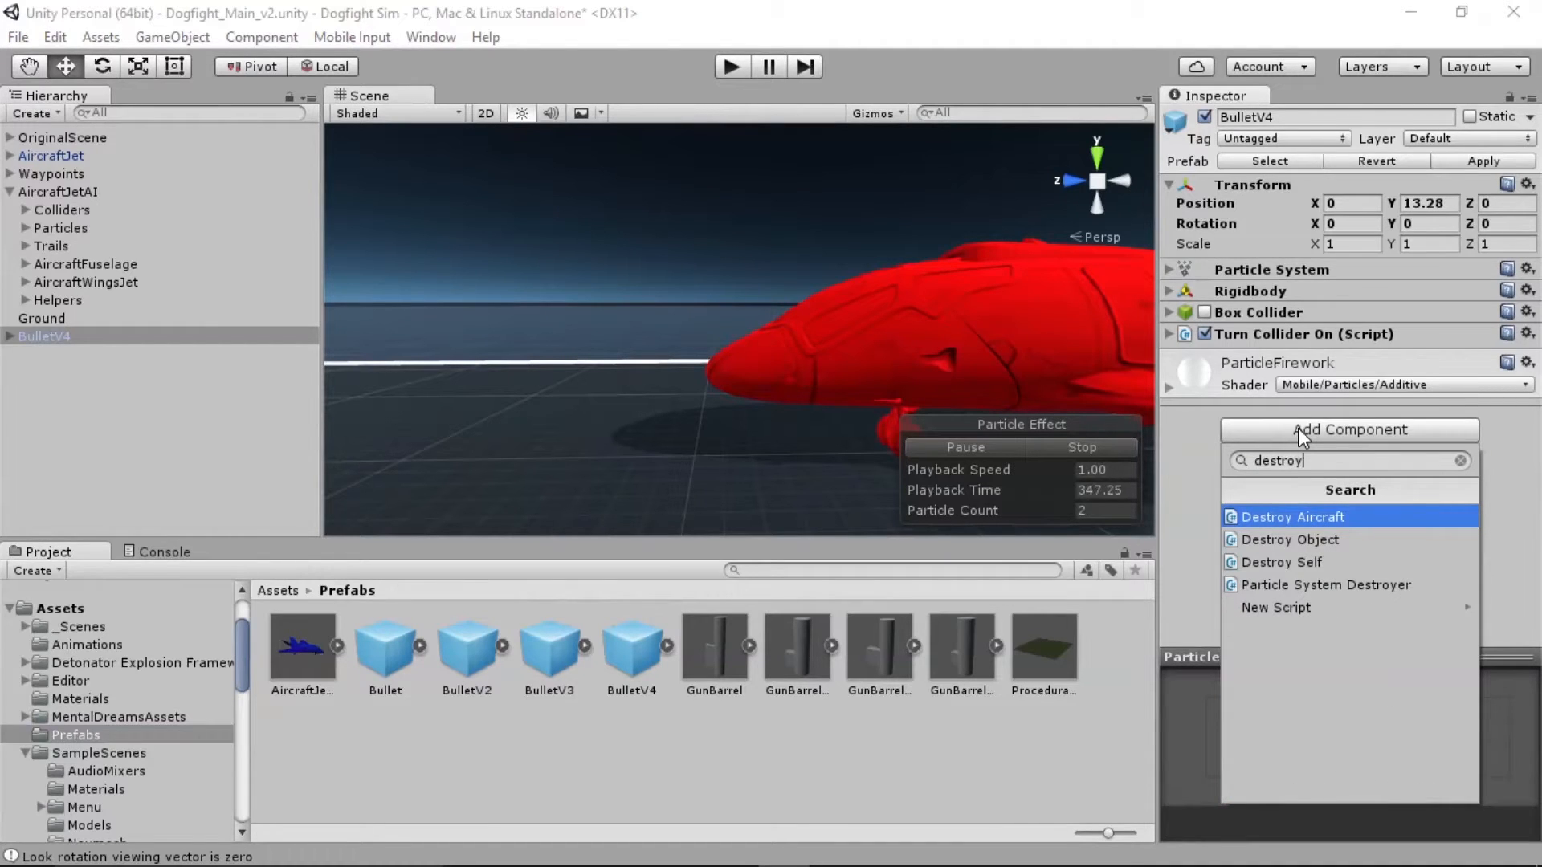
type("self")
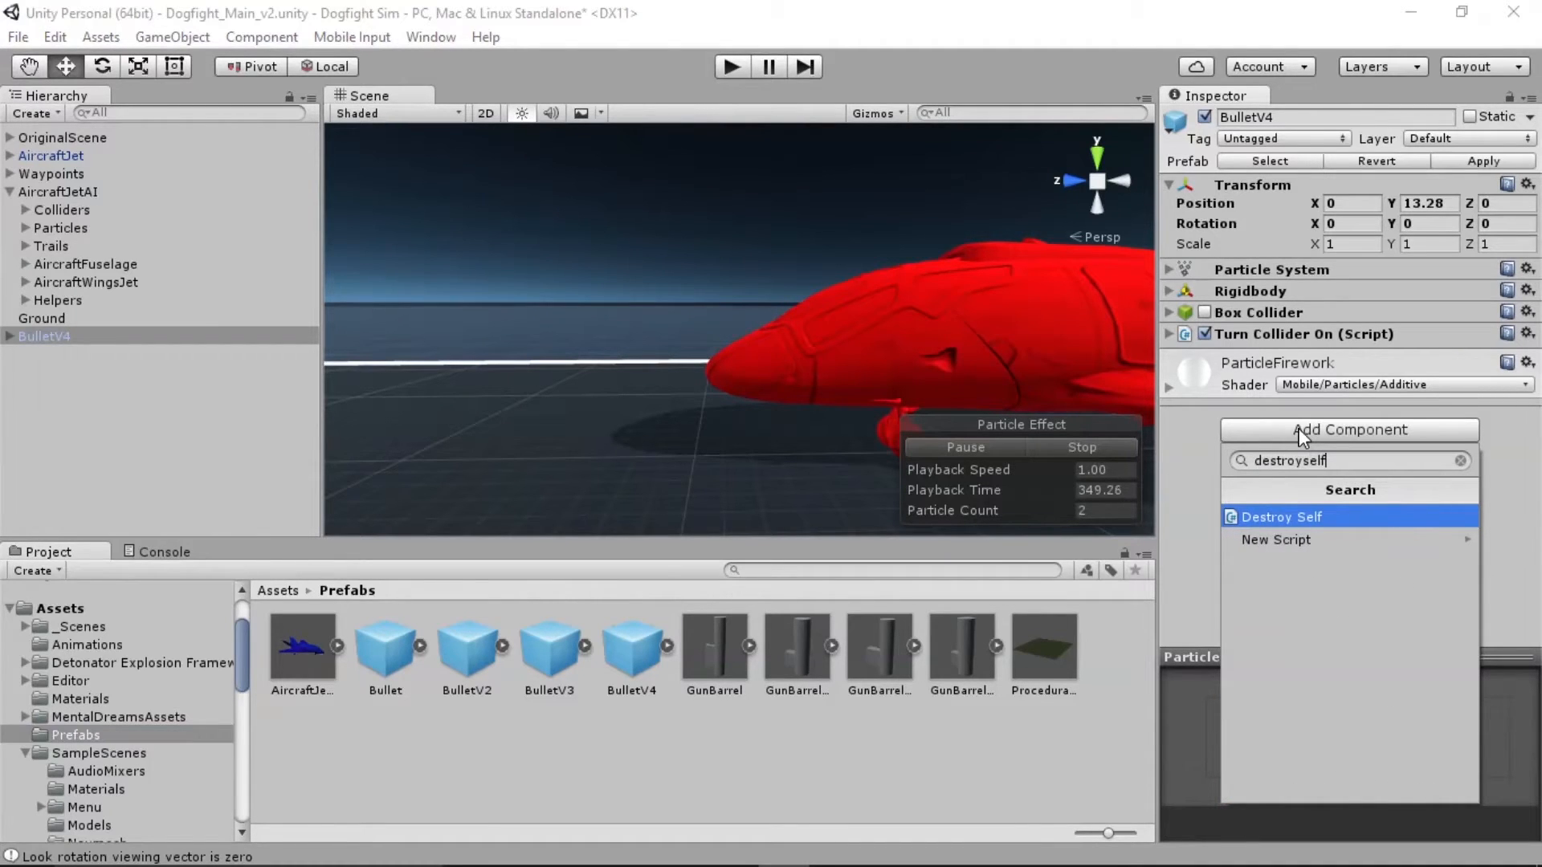
left_click(1311, 515)
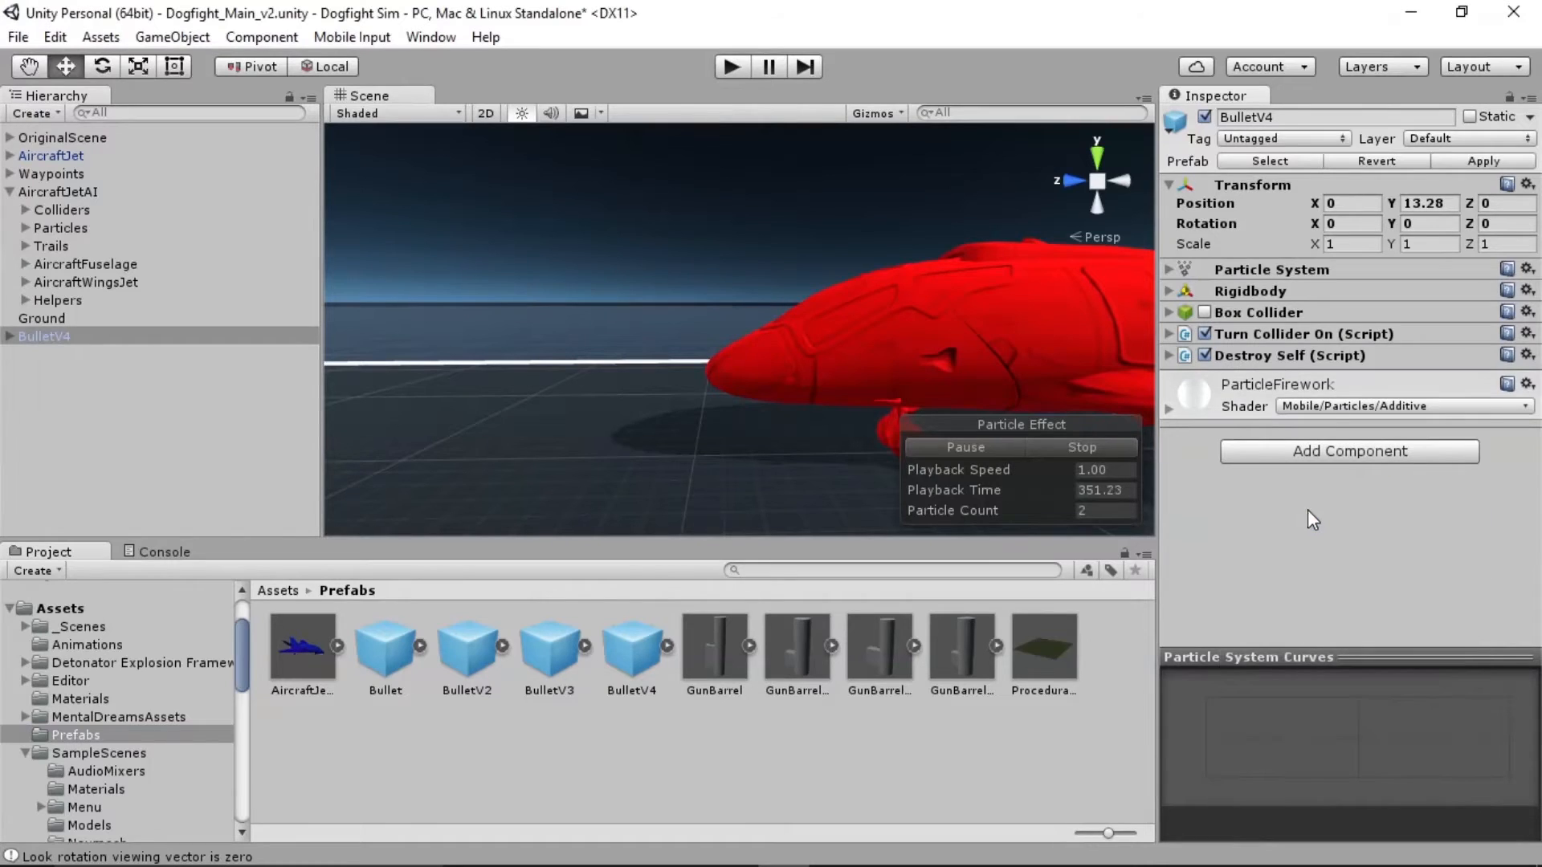
Expand BulletV4's Destroy Self script and set its Time Until Destruction to 5
left_click(1394, 358)
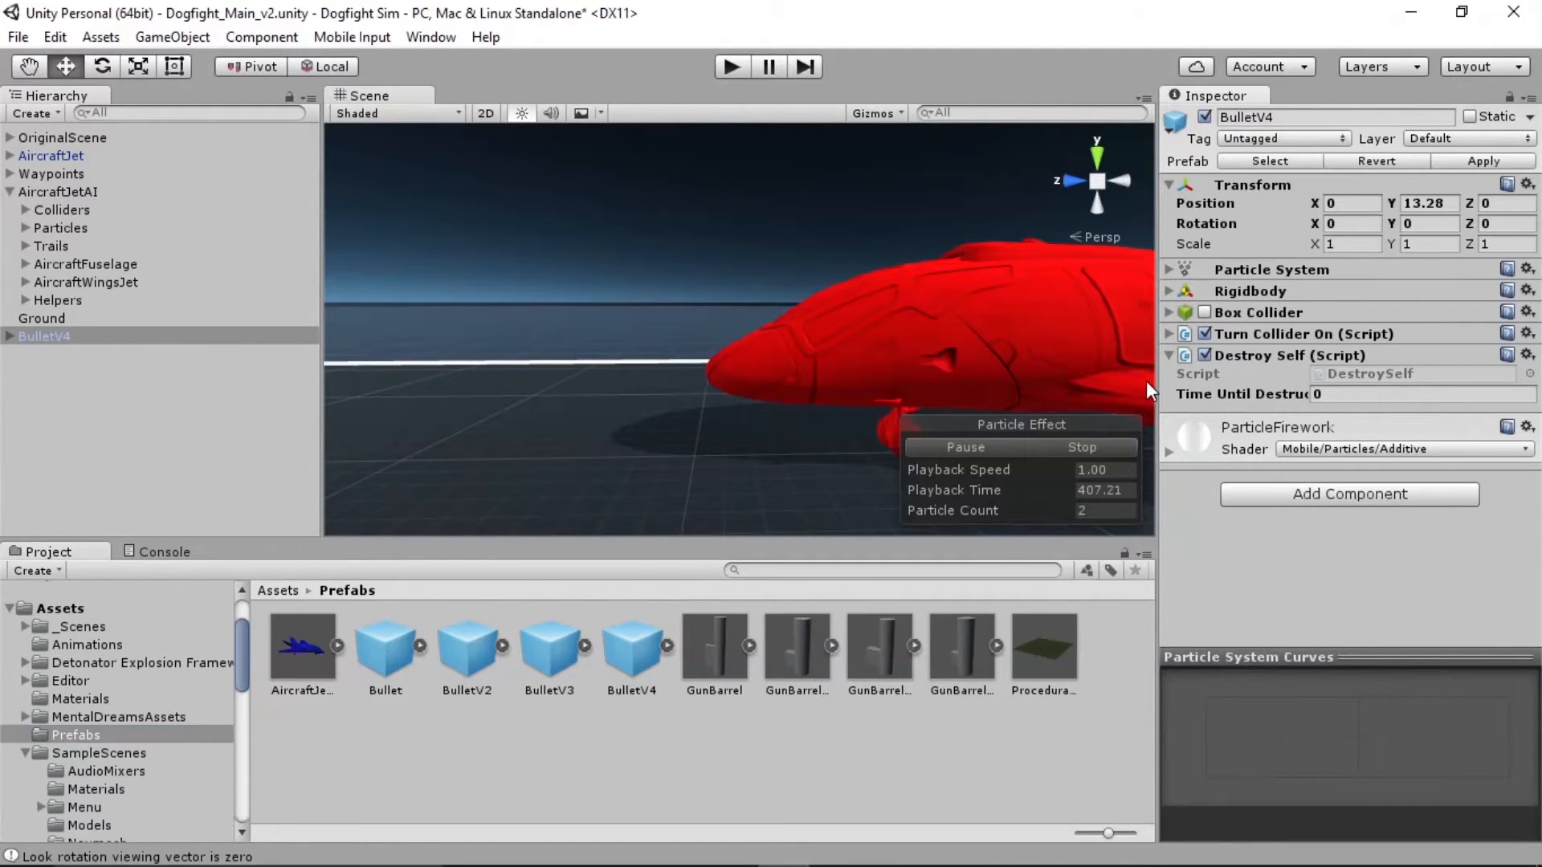
mouse_move(1157, 385)
left_mouse_down()
mouse_move(987, 396)
mouse_move(1167, 401)
left_mouse_up()
left_click(1361, 397)
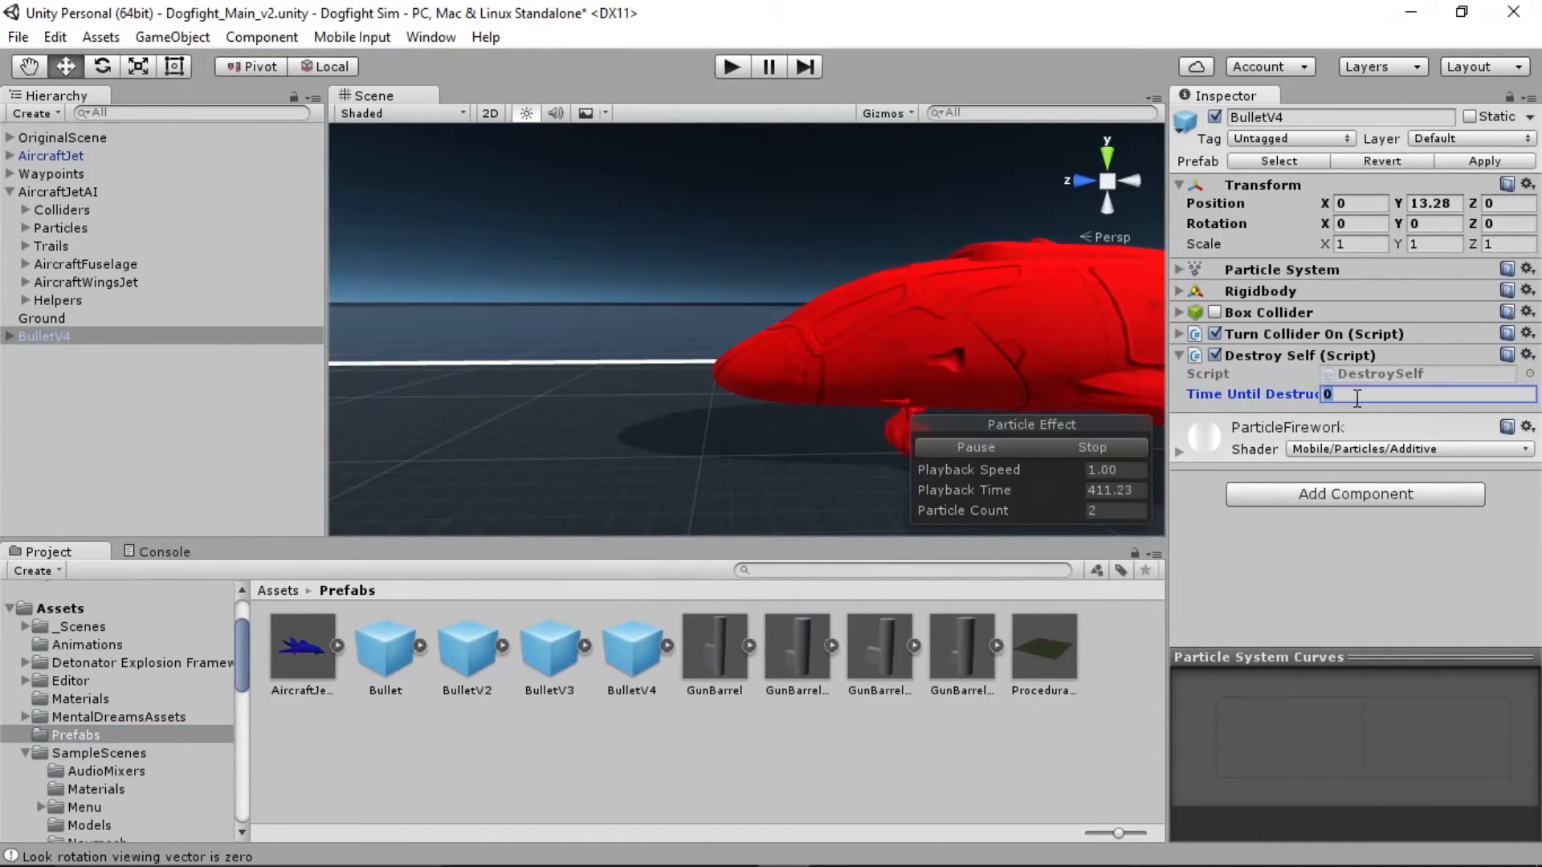
type("5")
Switch to MonoDevelop, open DestroySelf.cs and examine how the Invoke call in Start uses timeUntilDestruction
key("alt+Tab")
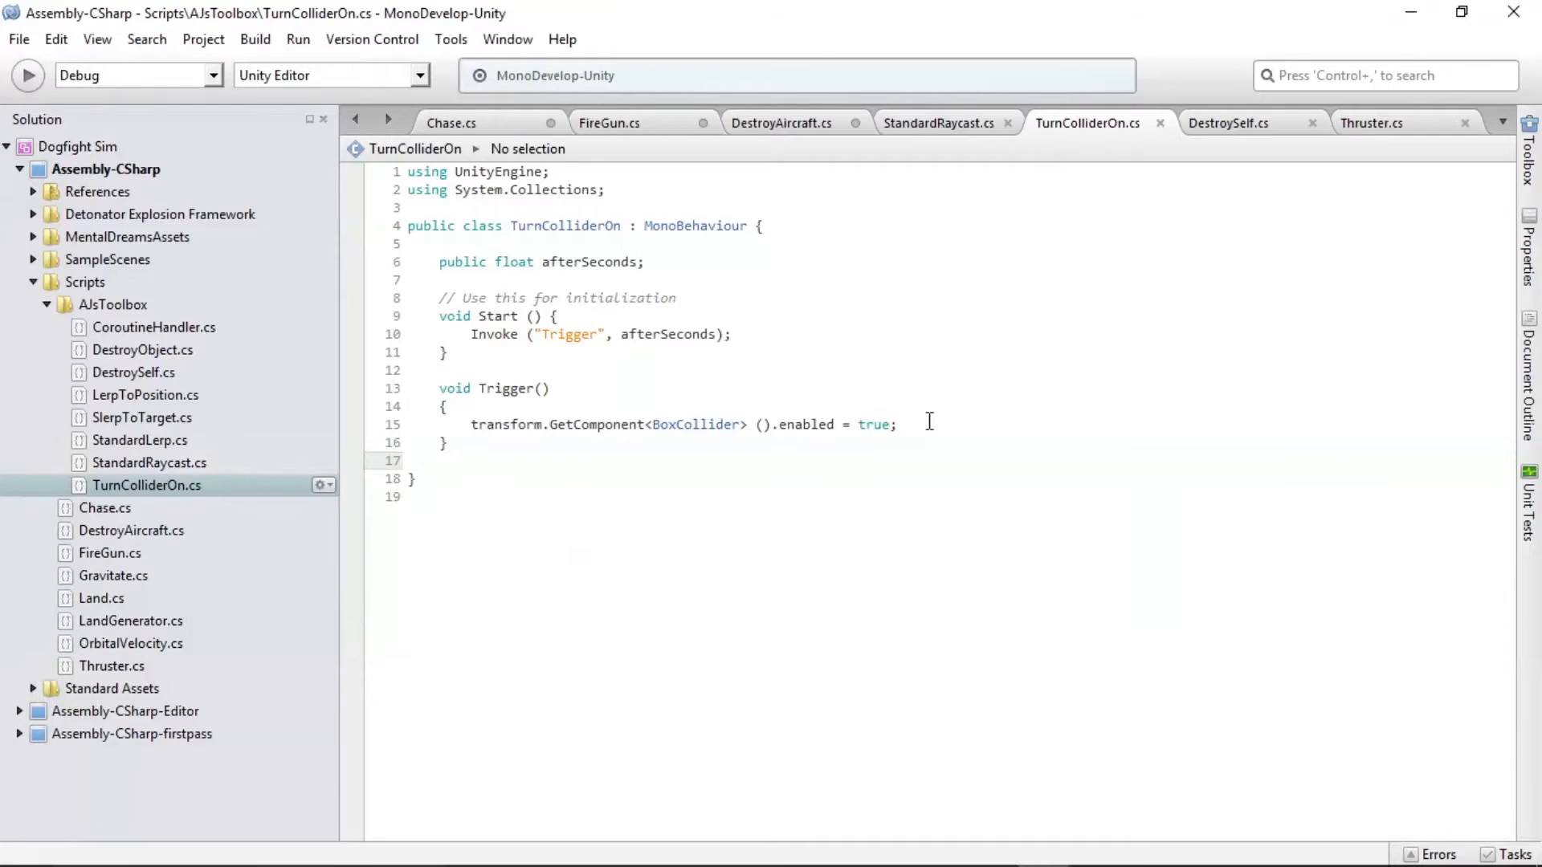
key("alt+Tab")
key("alt+Tab")
left_click(1253, 122)
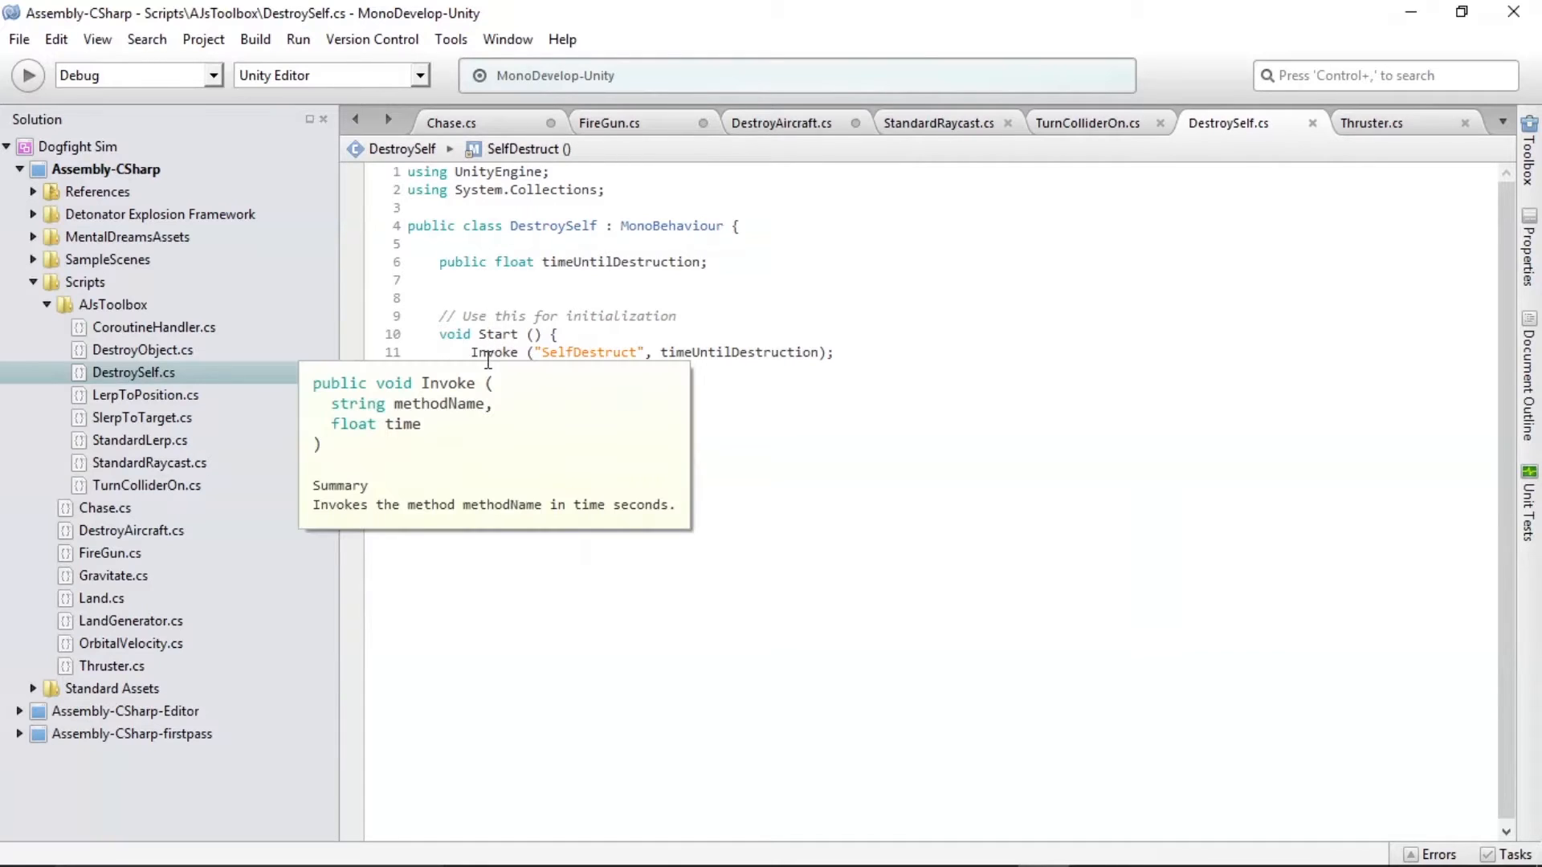
double_click(485, 353)
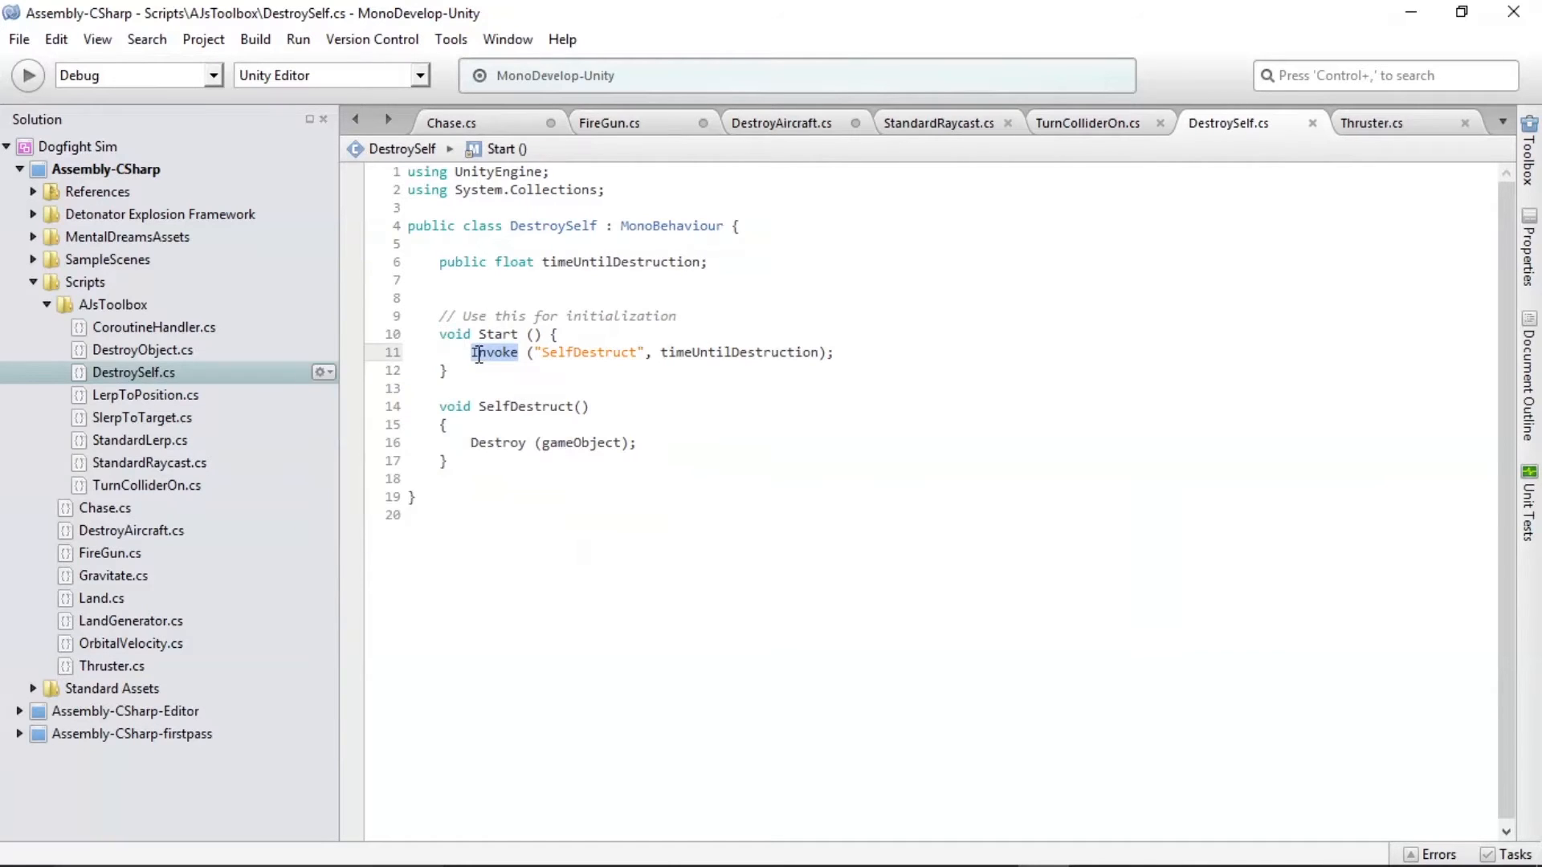
double_click(569, 265)
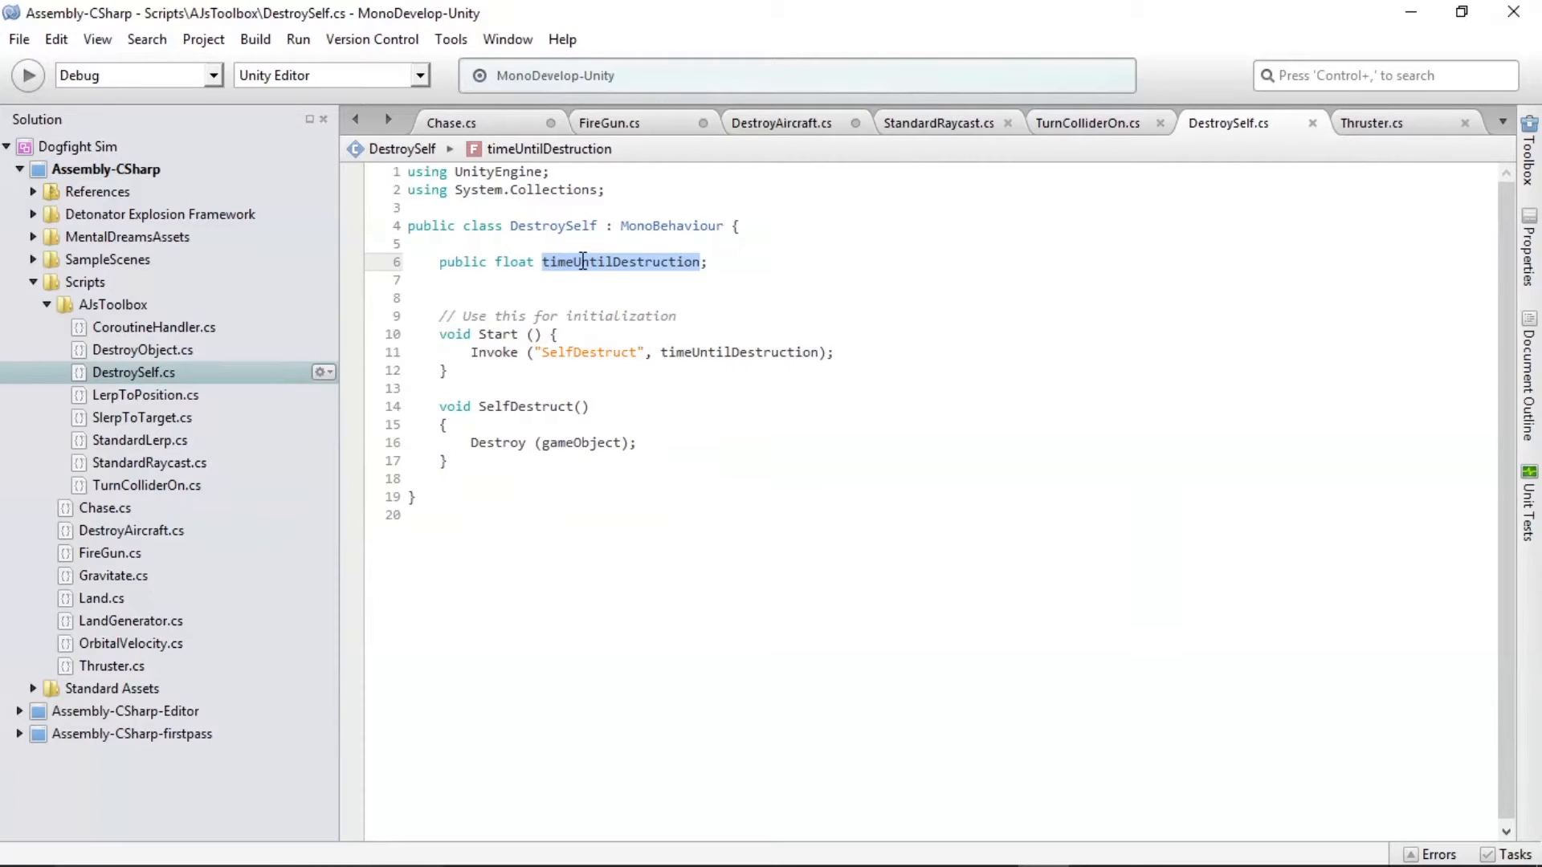
double_click(687, 357)
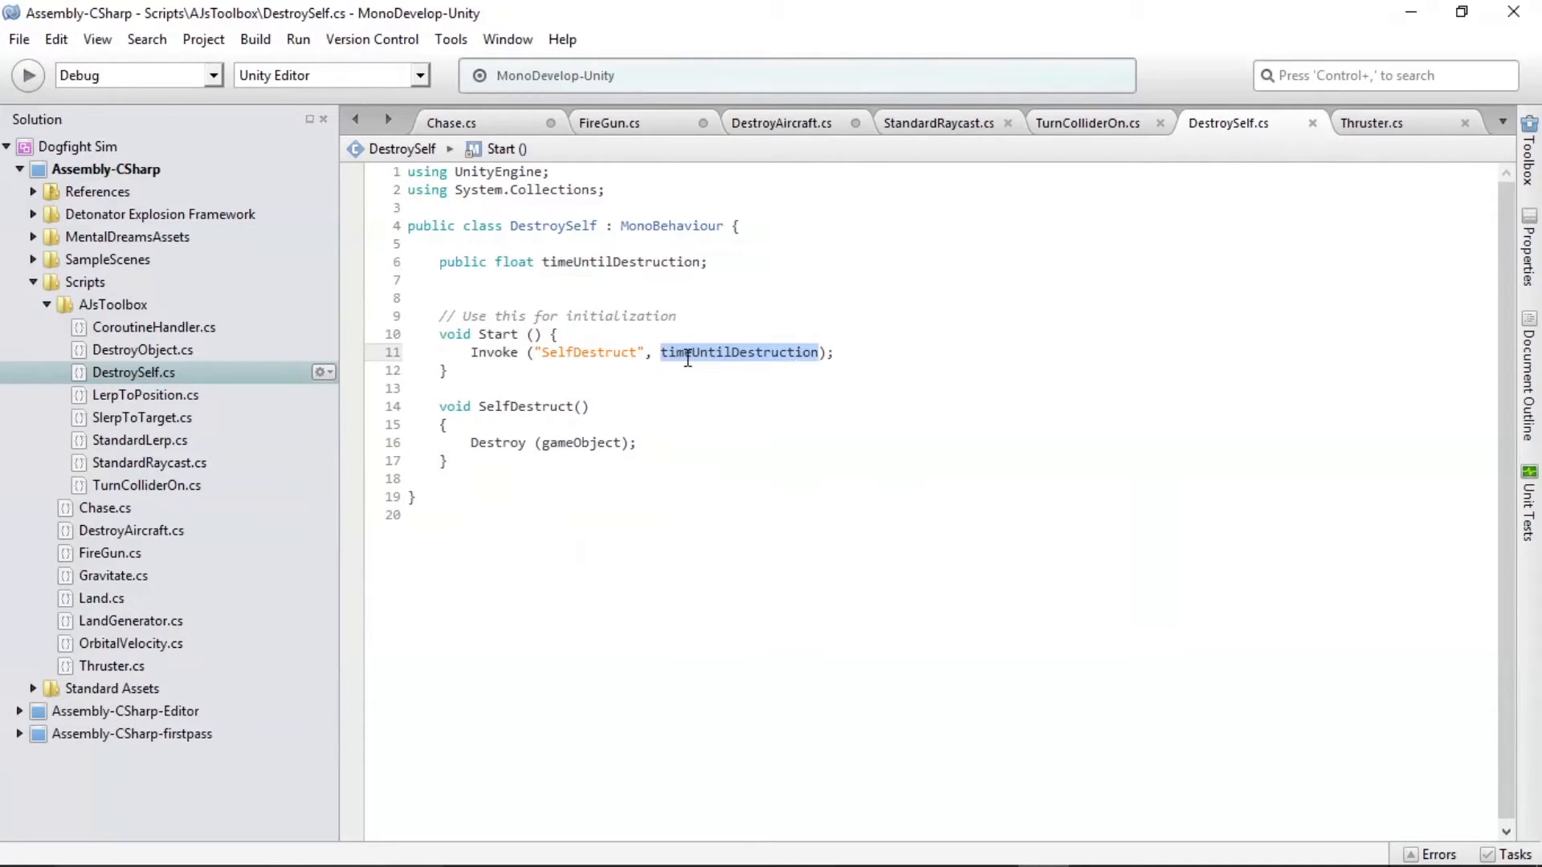
Trace the SelfDestruct name in the Invoke call to its method and the Destroy (gameObject) line
double_click(481, 353)
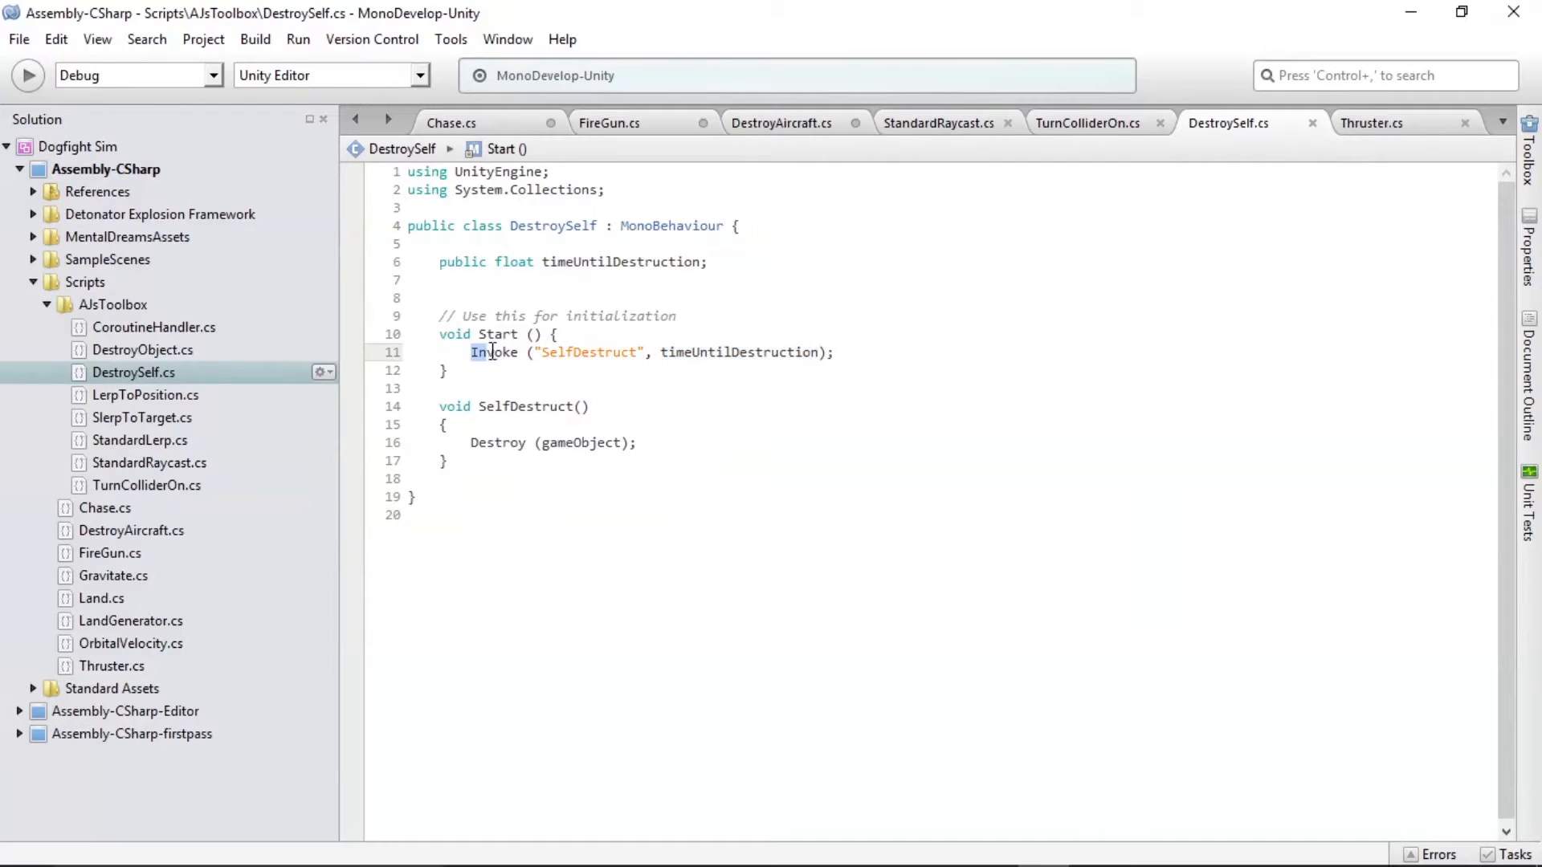
double_click(590, 353)
double_click(508, 406)
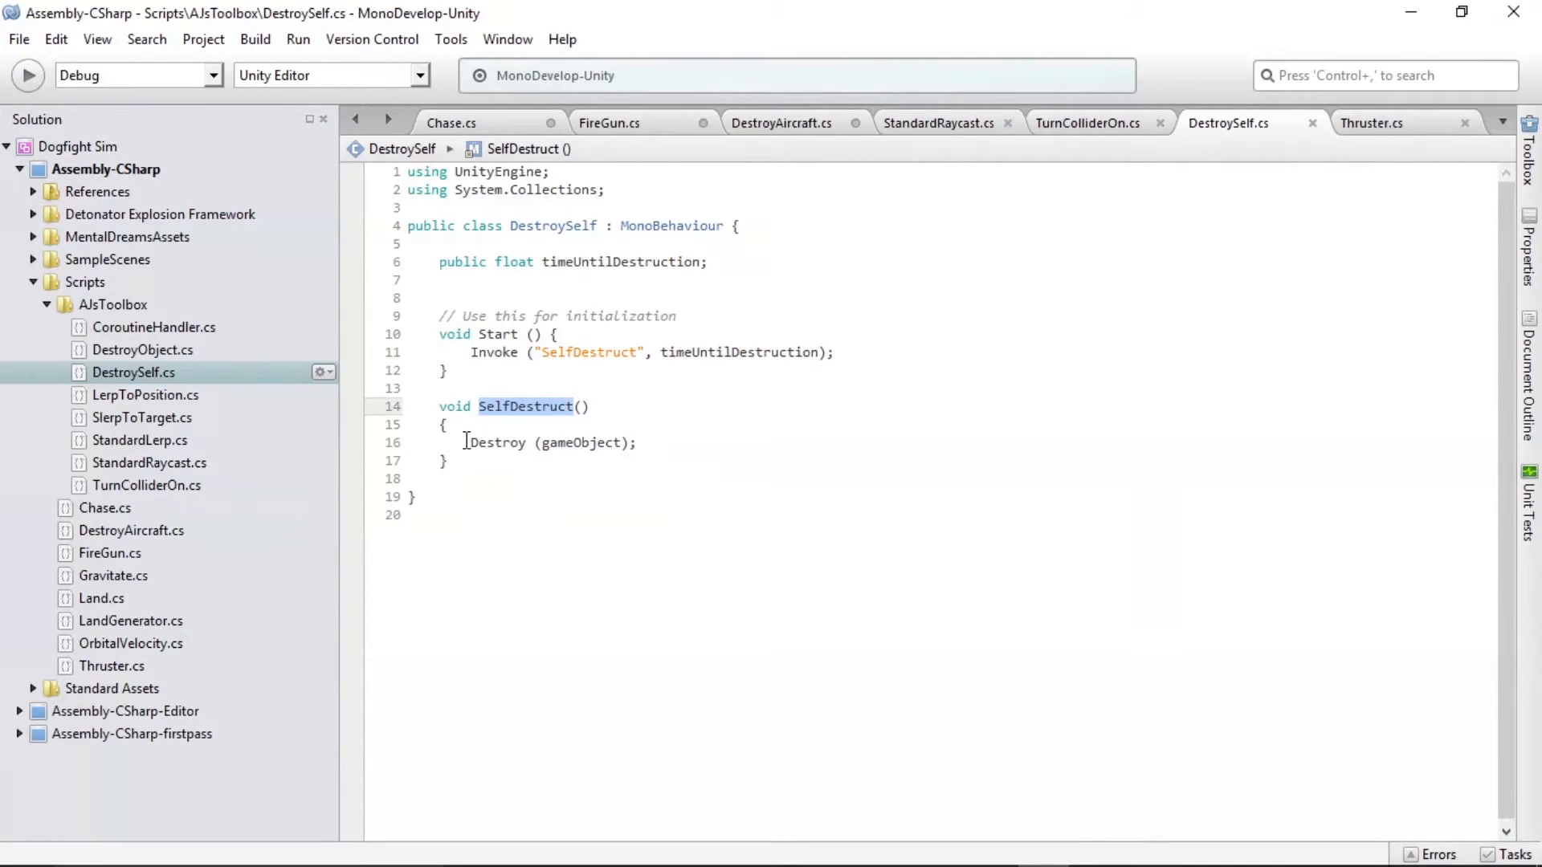
left_click_drag(467, 442, 683, 443)
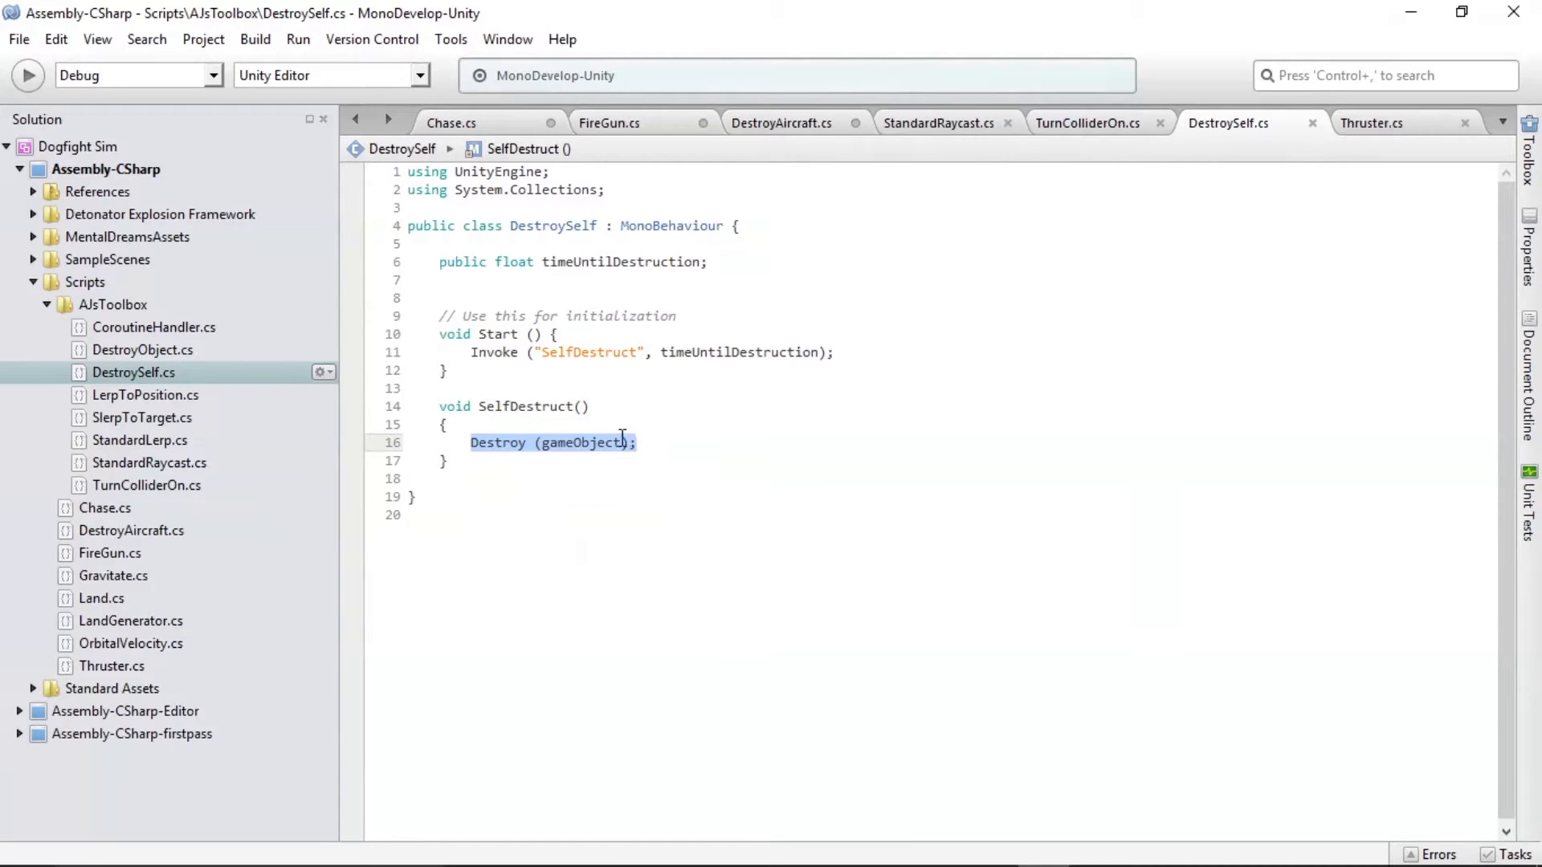
Switch to Unity, inspect the BulletV3 prefab's Audio Source and locate its fire clip in the SoldierSoundsPack folder
key("alt+Tab")
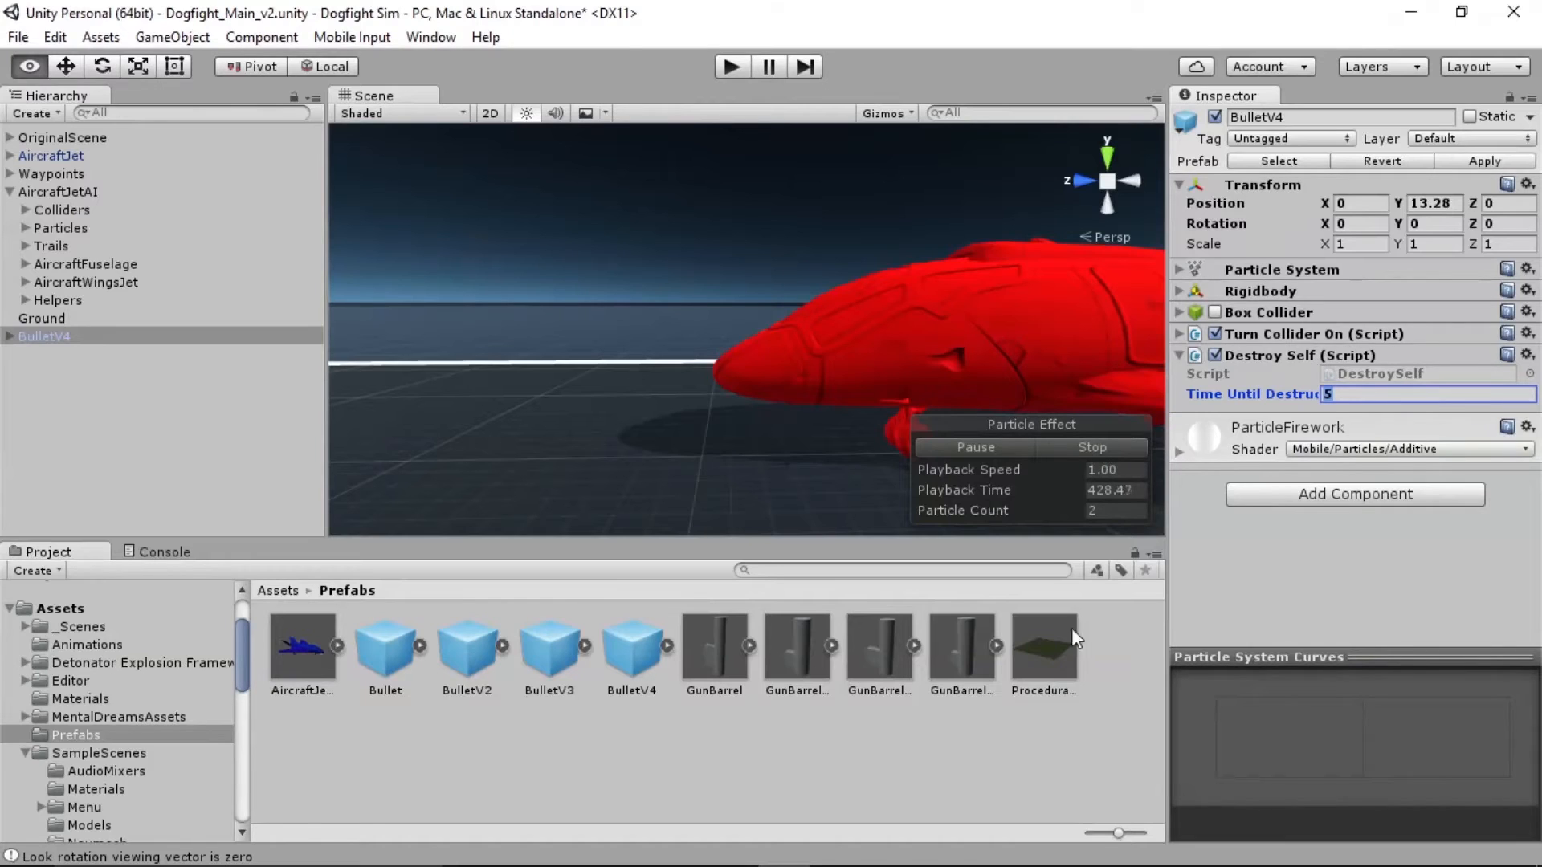
left_click(551, 662)
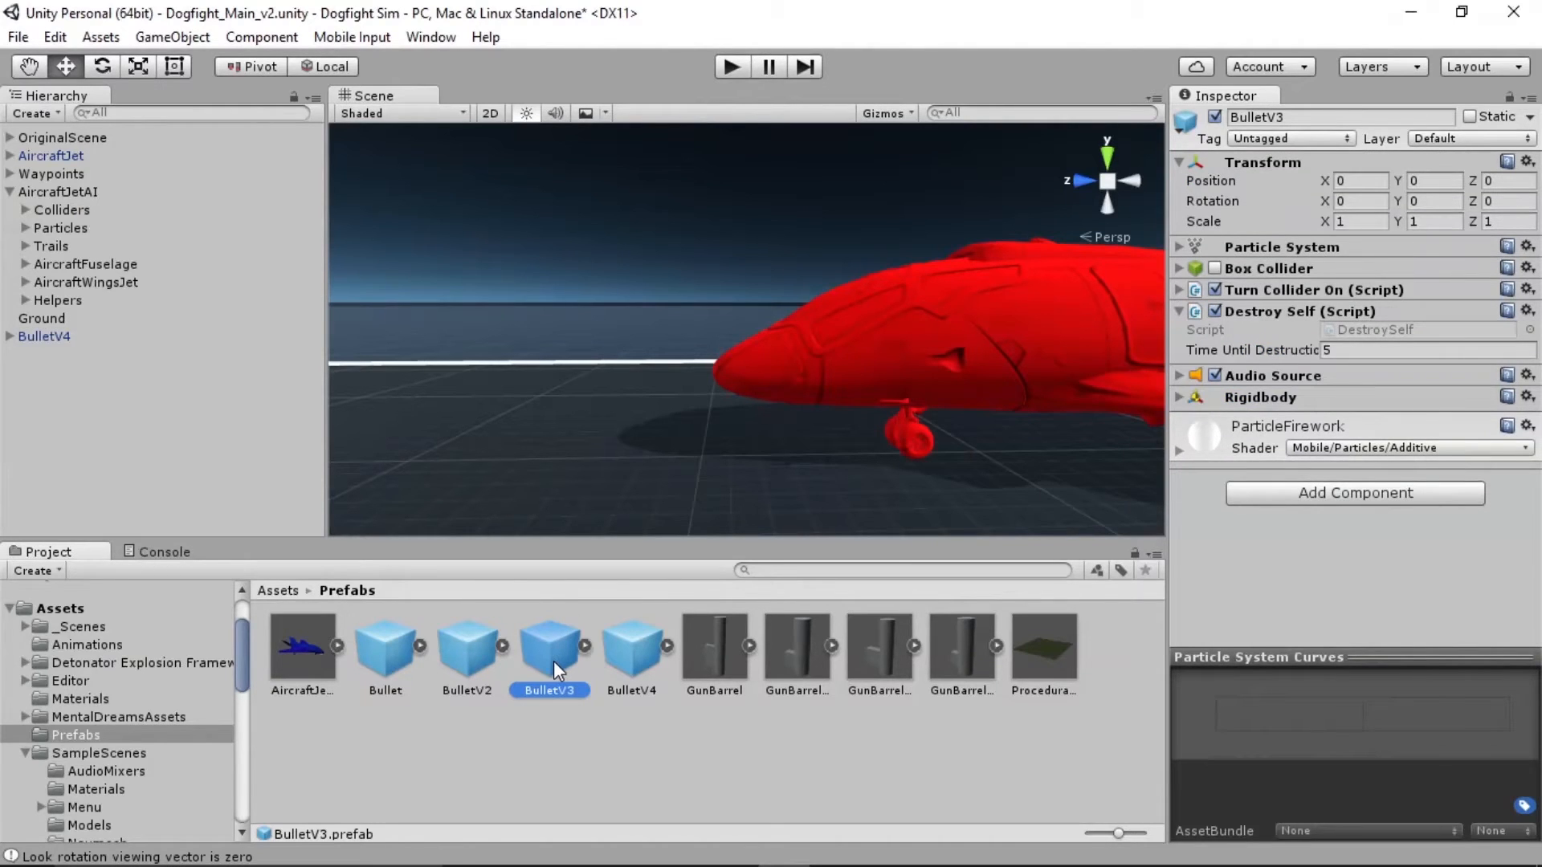
left_click(1367, 376)
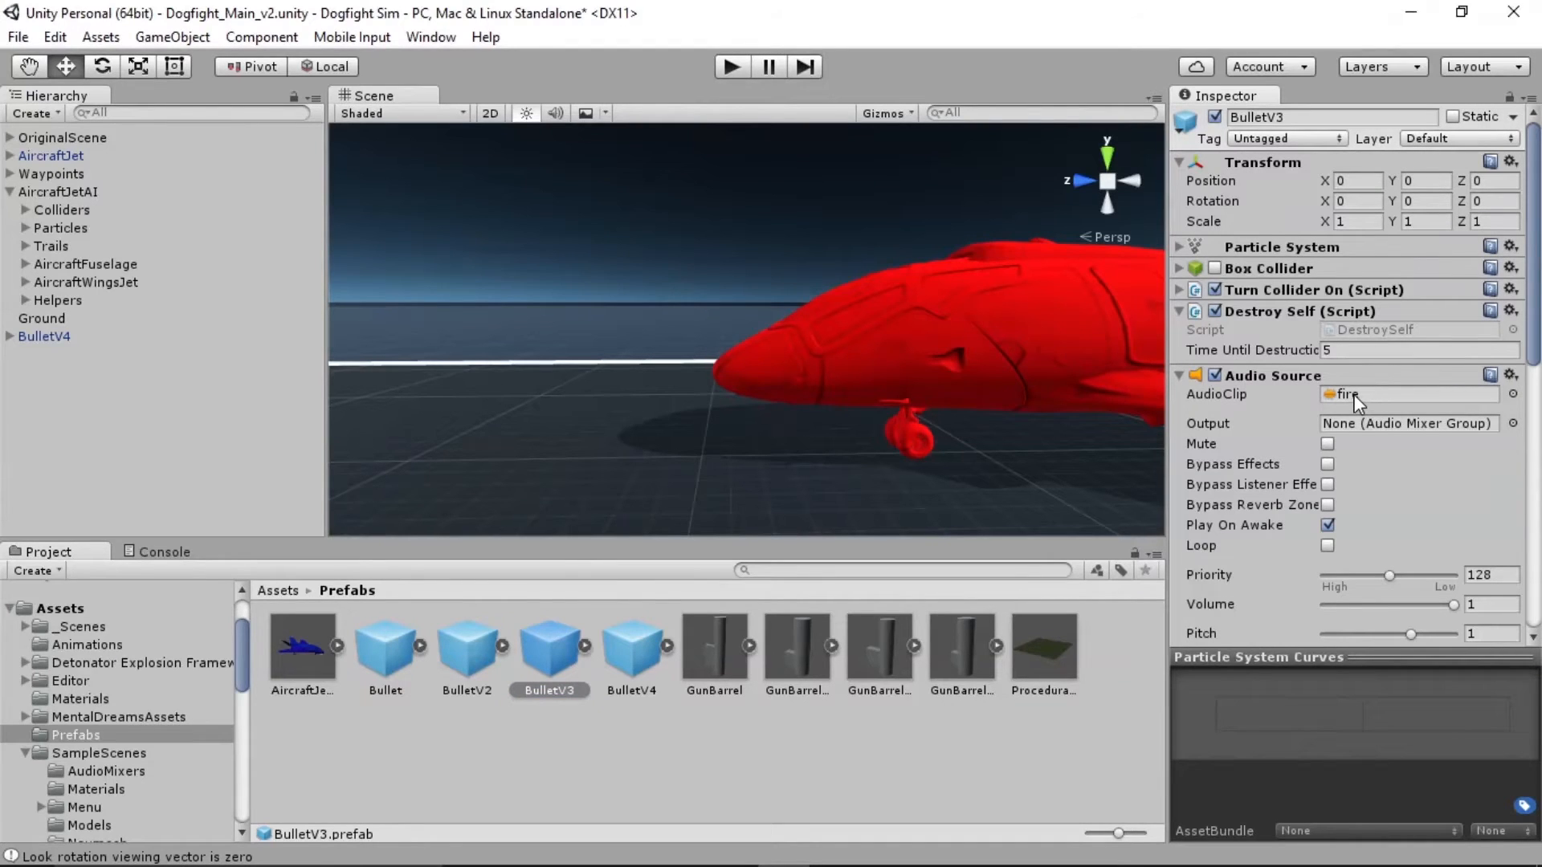
left_click(1355, 396)
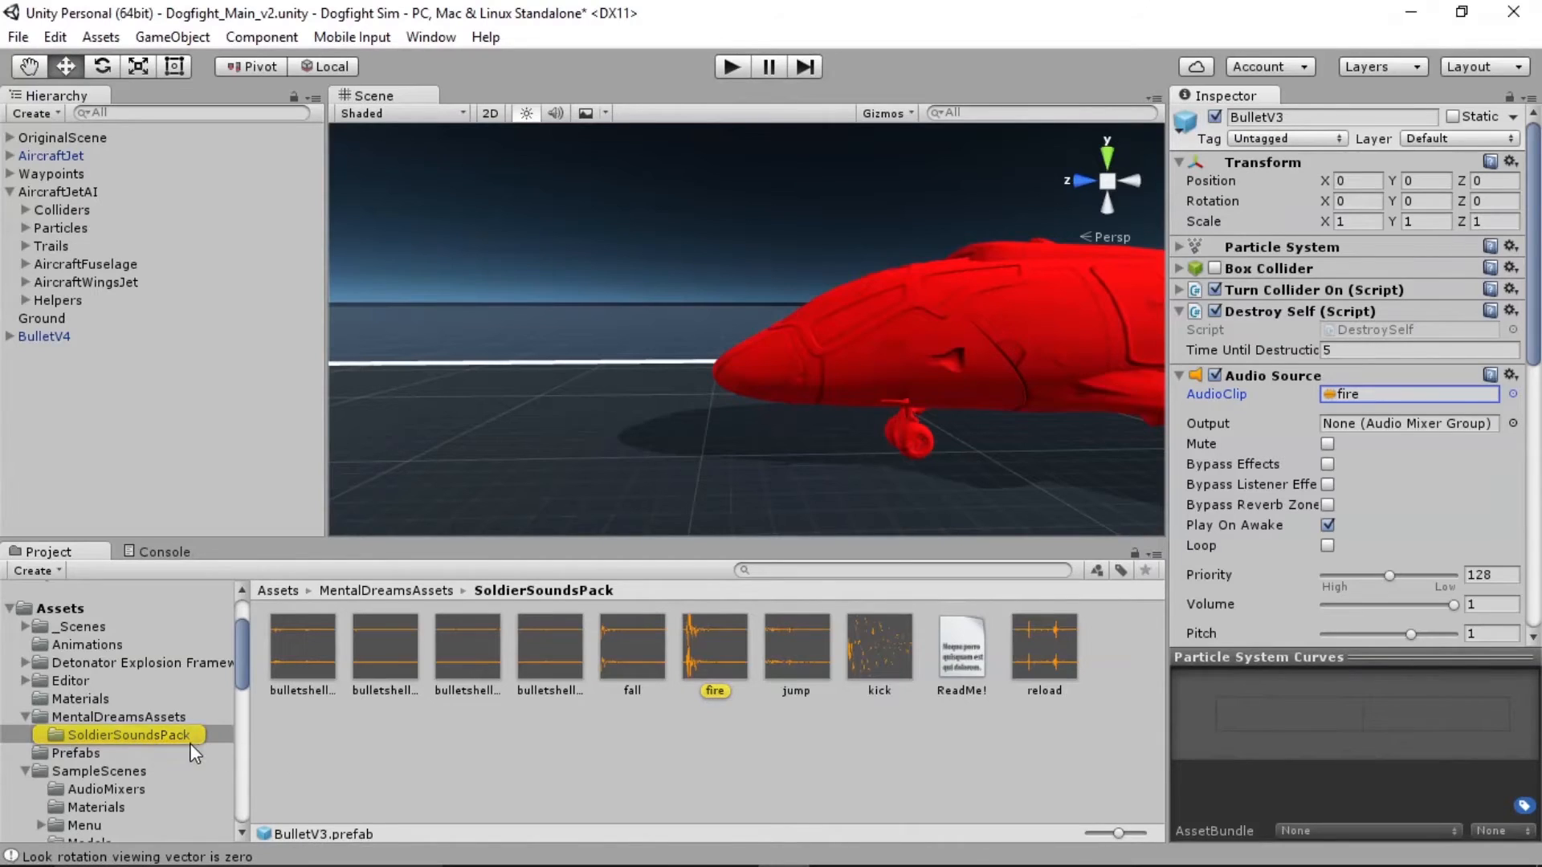
left_click(153, 719)
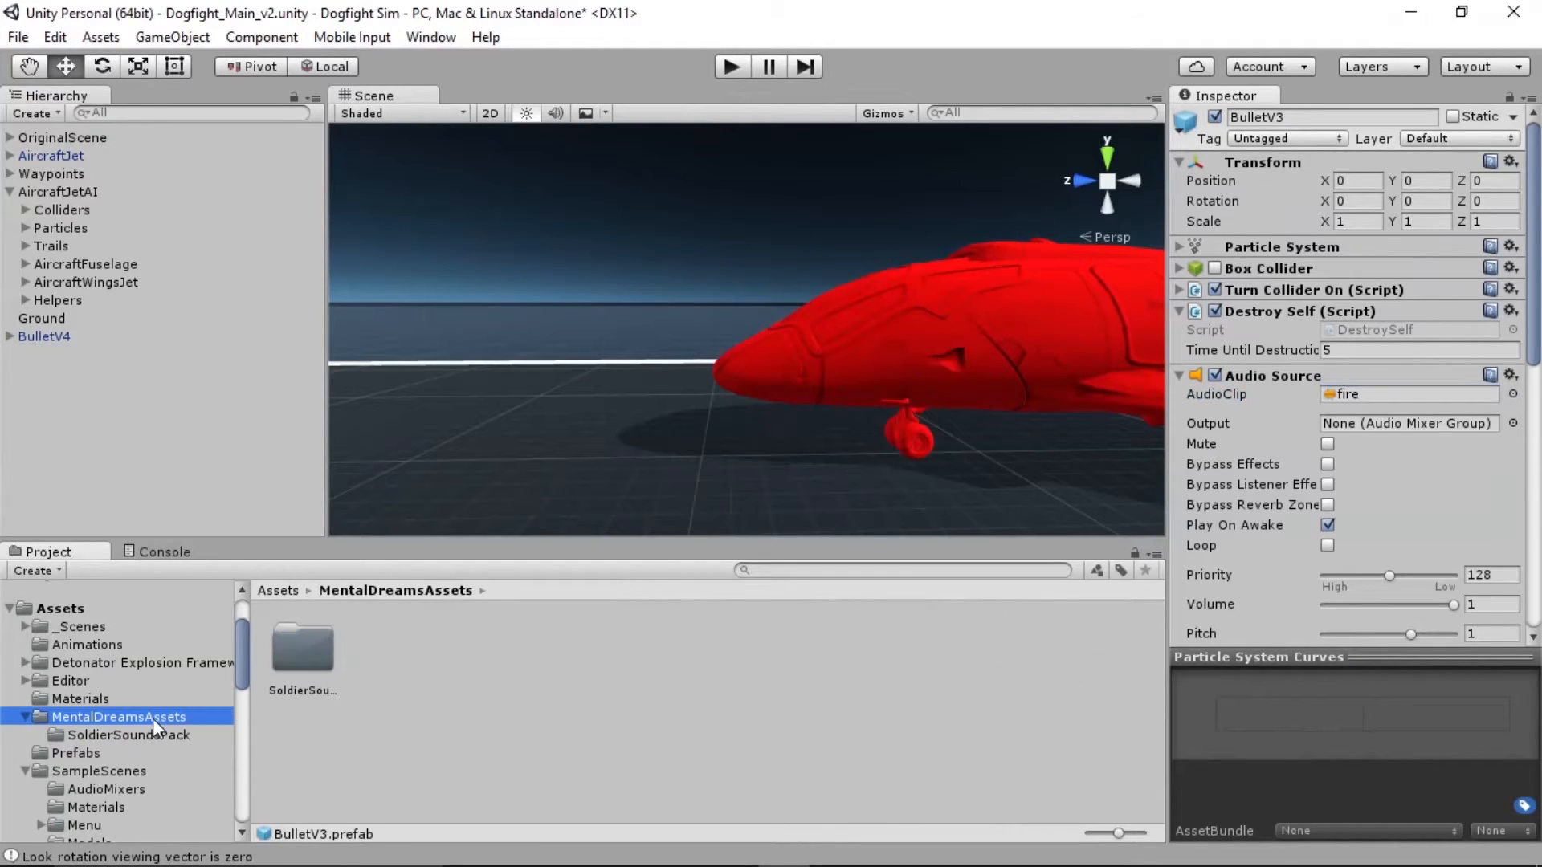
left_click(152, 735)
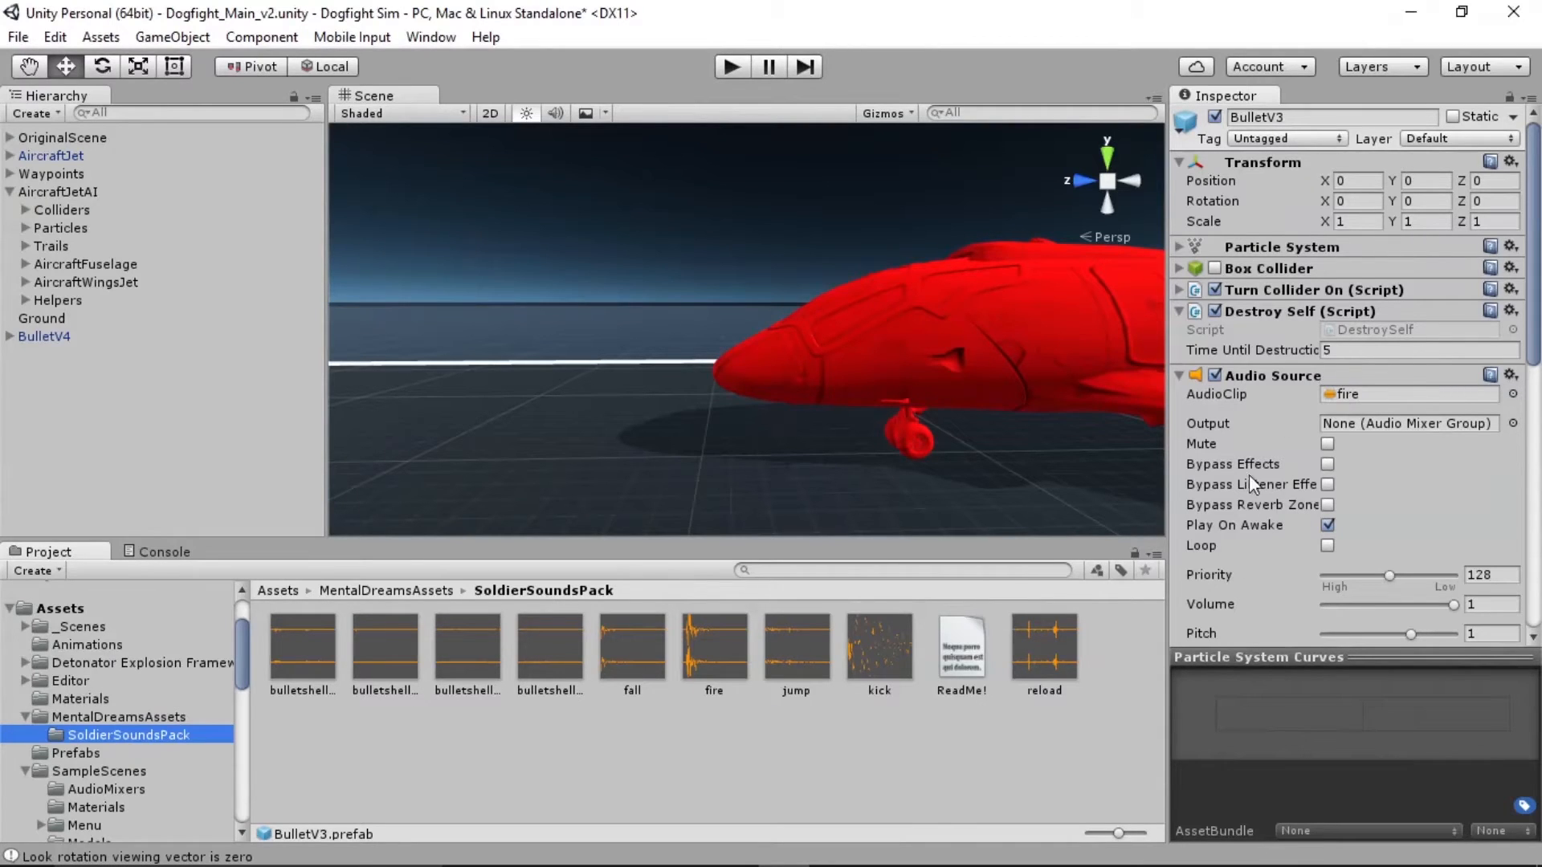
left_click(1350, 375)
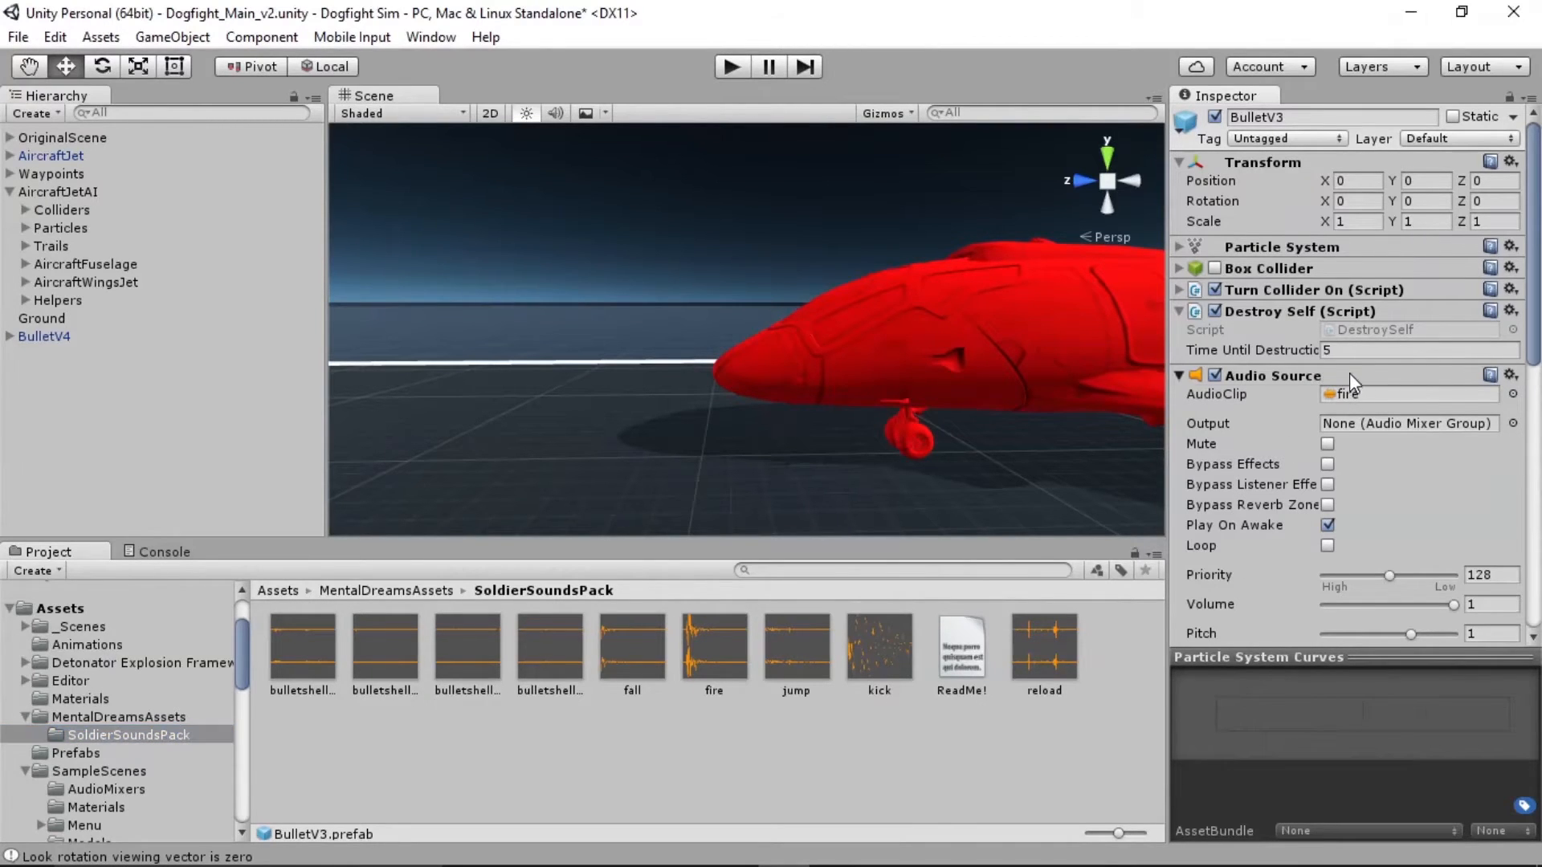
Add a second Audio Source component to the BulletV3 prefab
left_click(1312, 493)
type("audiosou")
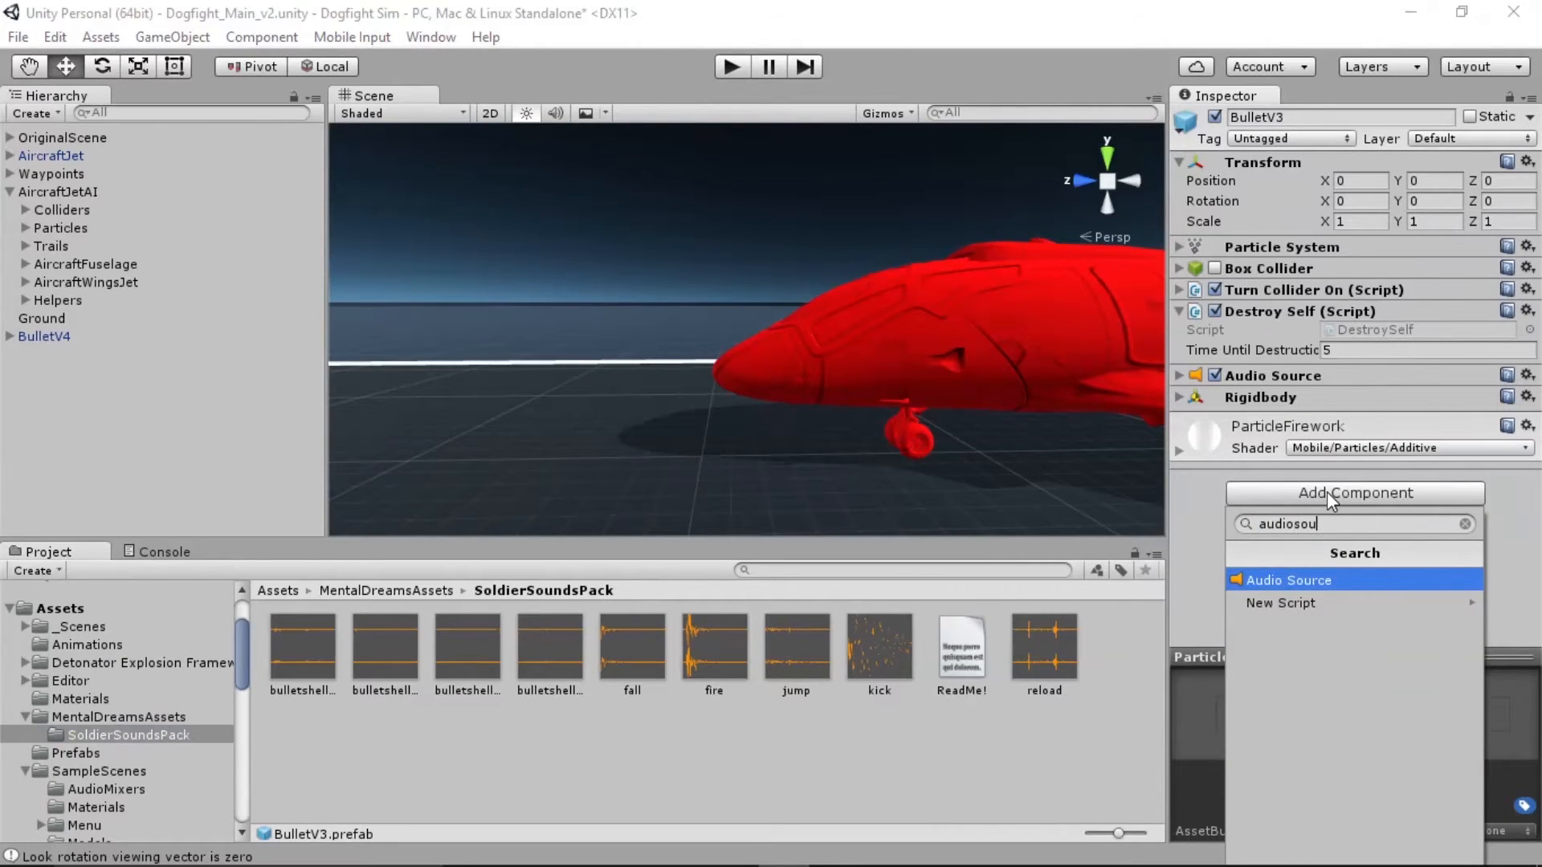
key("BackSpace")
key("BackSpace")
key("BackSpace")
key("BackSpace")
key("BackSpace")
key("BackSpace")
key("BackSpace")
key("BackSpace")
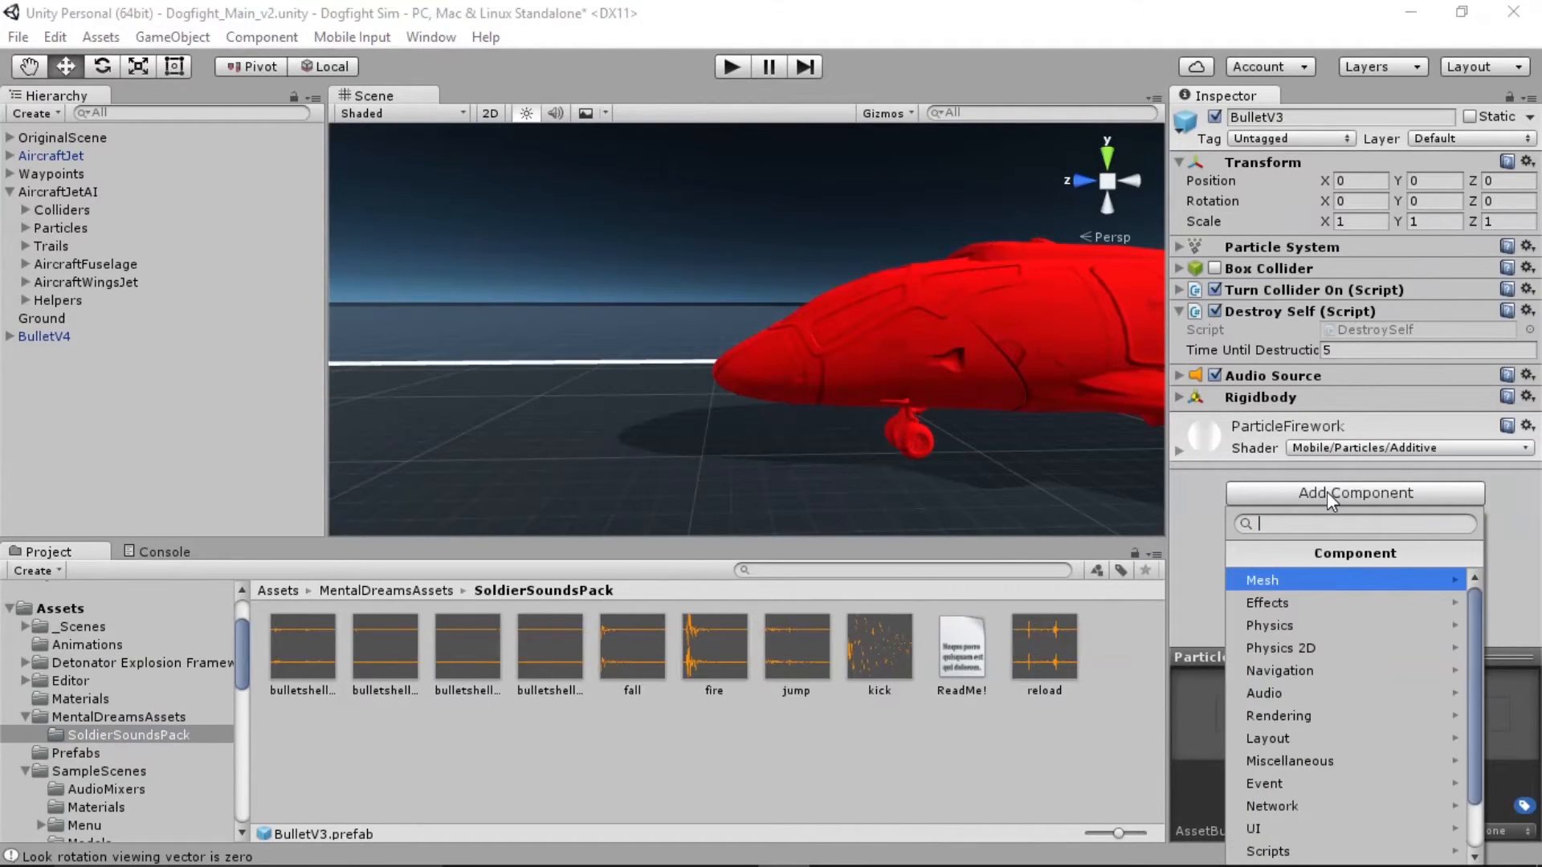
type("audio")
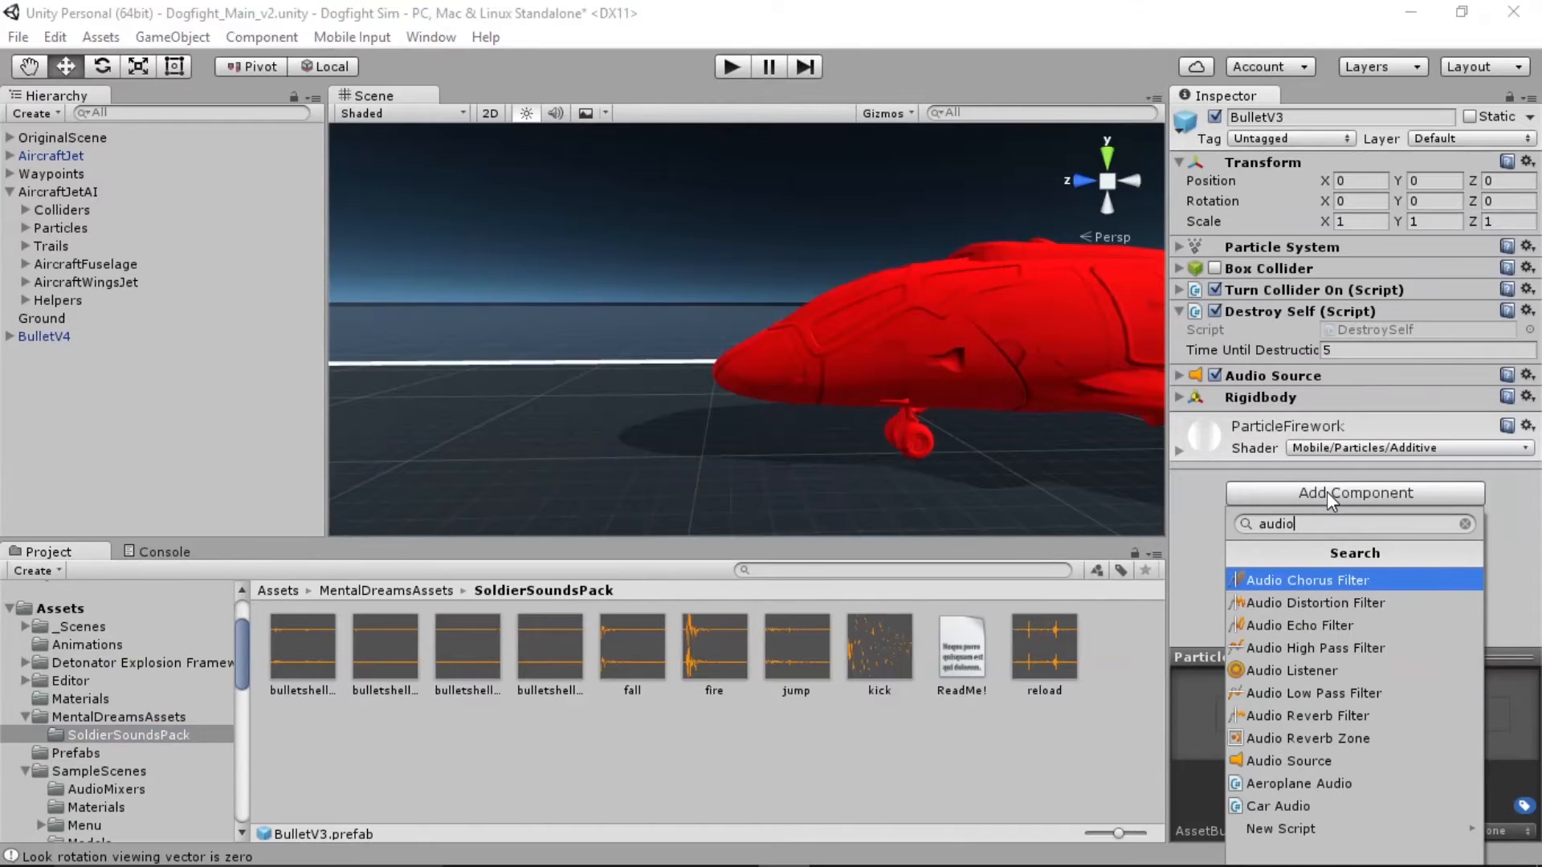
type("source")
key("Return")
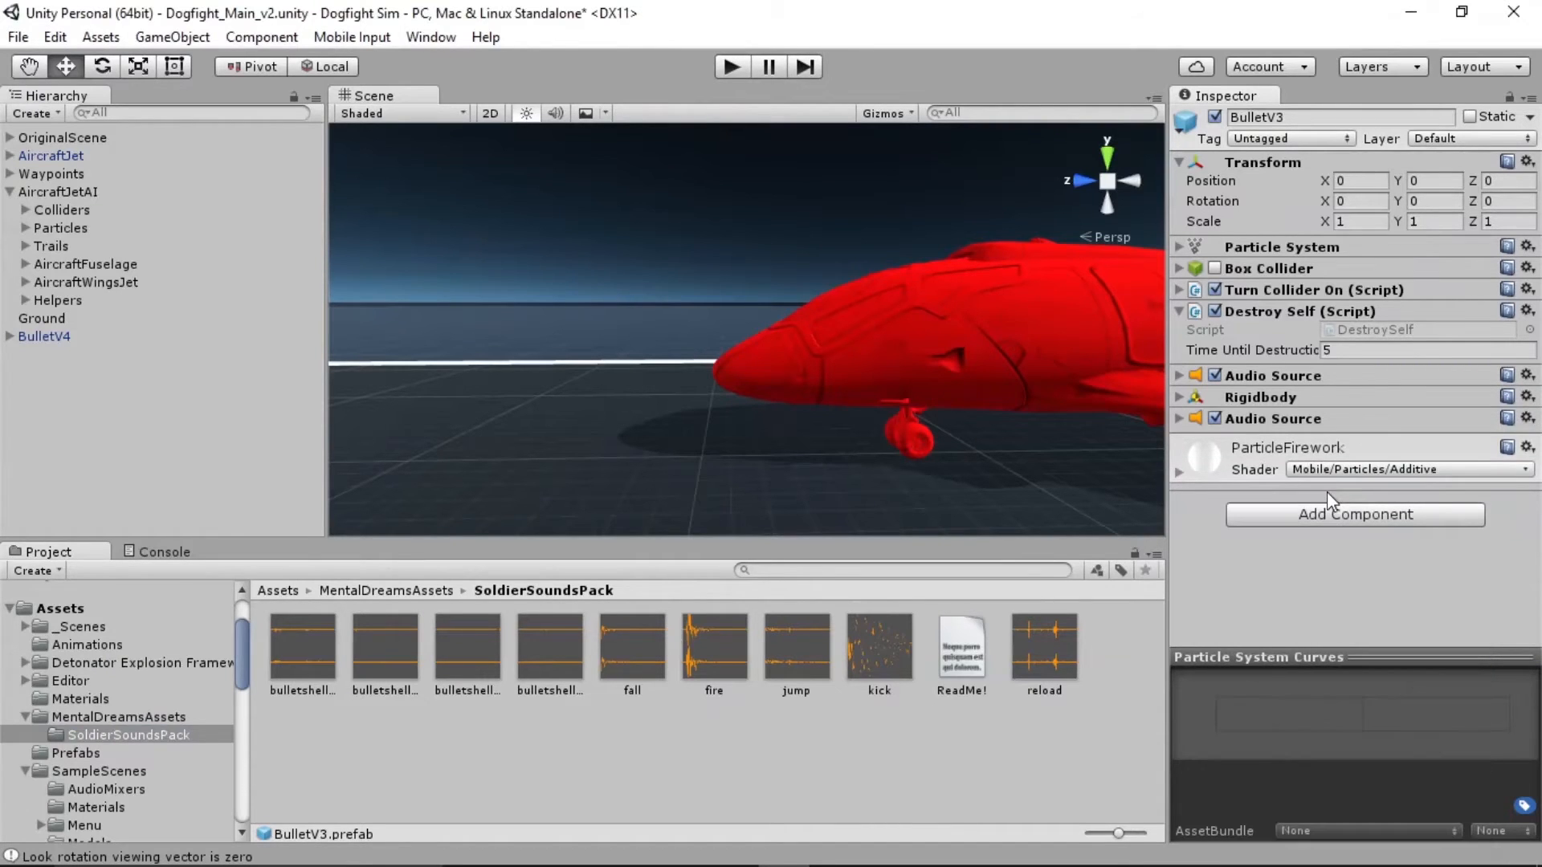
Expand BulletV3's extra Audio Source with the empty AudioClip and remove that component
left_click(1351, 421)
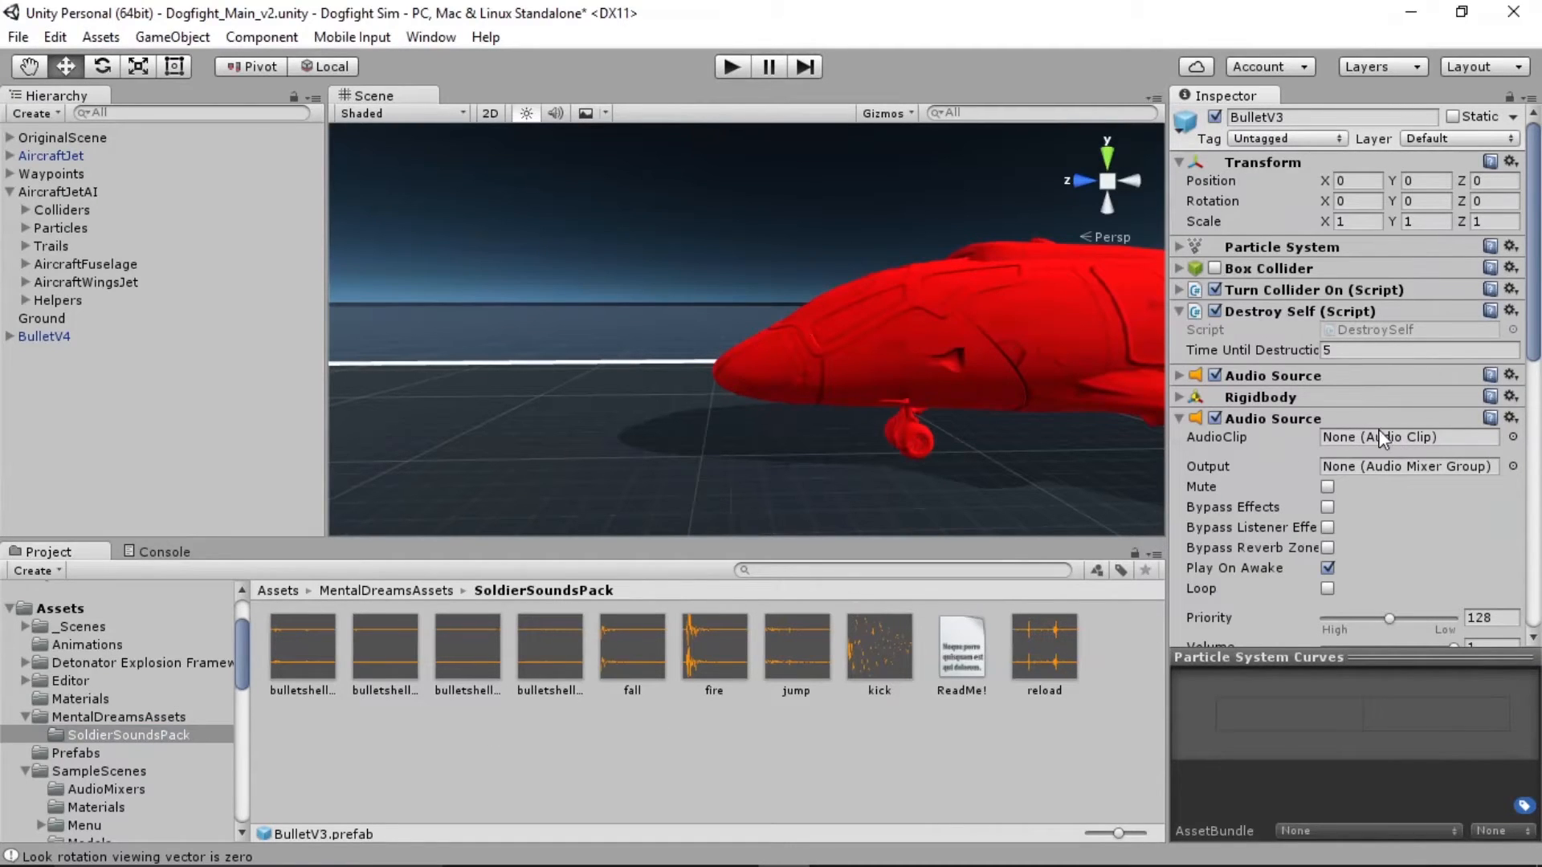
left_click(1511, 419)
left_click(1365, 475)
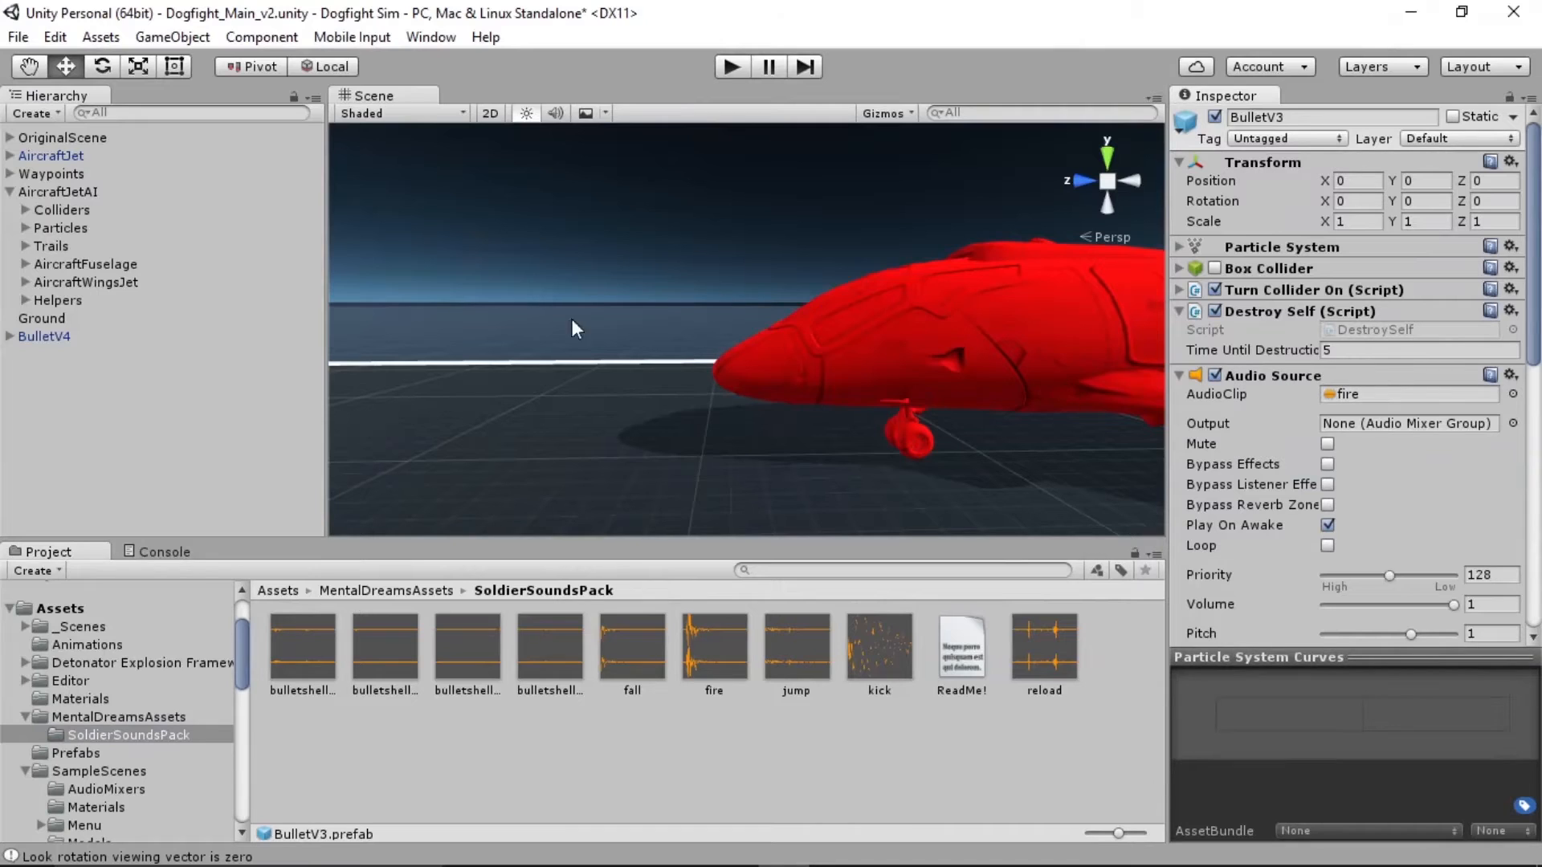
Attach the fire clip from SoldierSoundsPack to BulletV4 in the scene as an Audio Source, and check its Play On Awake setting
left_click(92, 331)
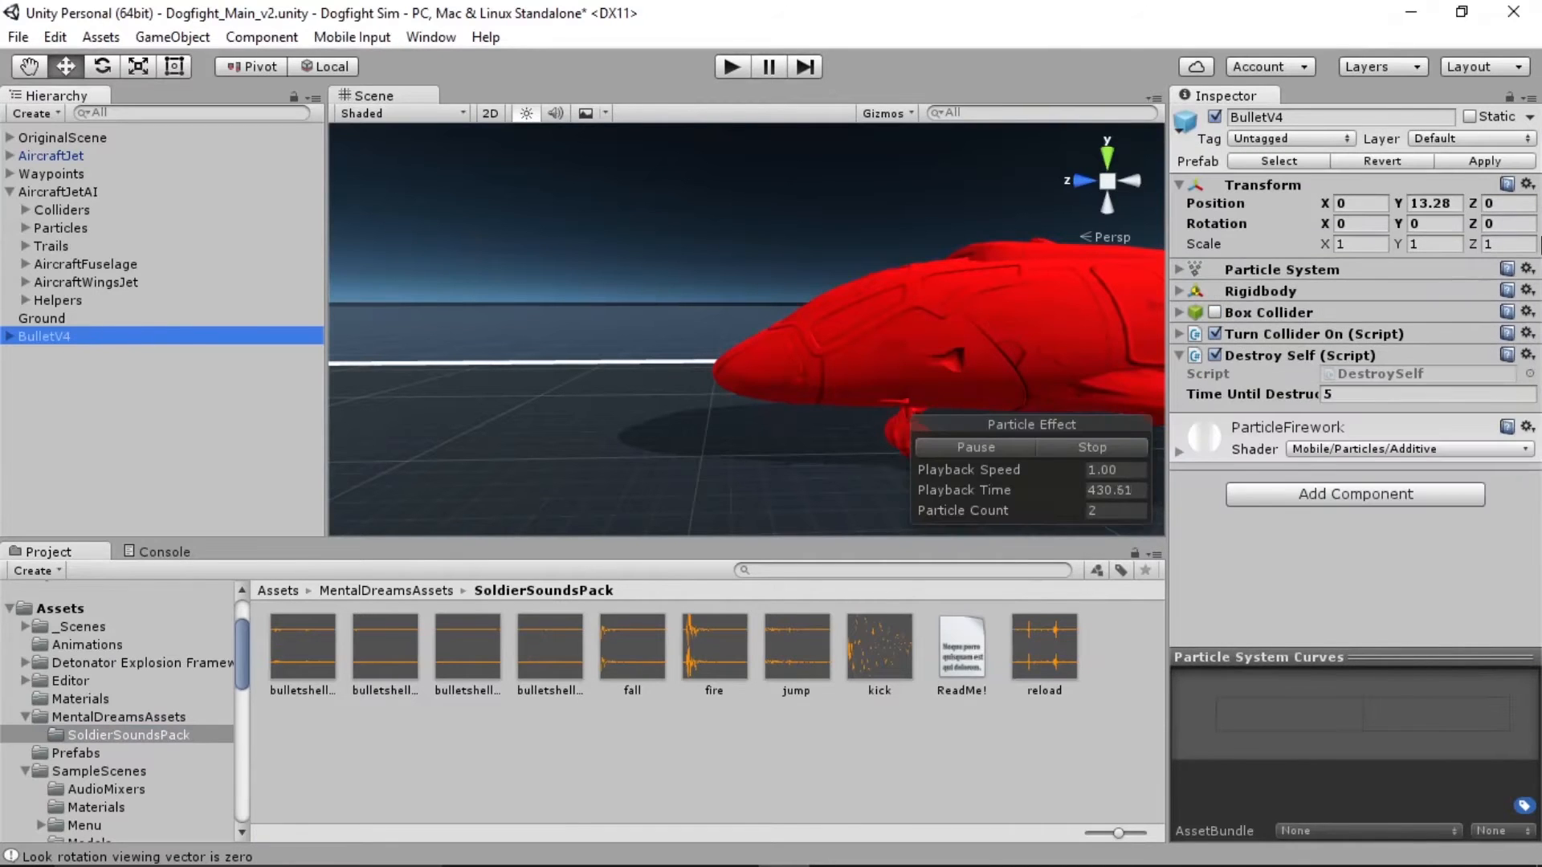
left_click_drag(717, 652, 1277, 554)
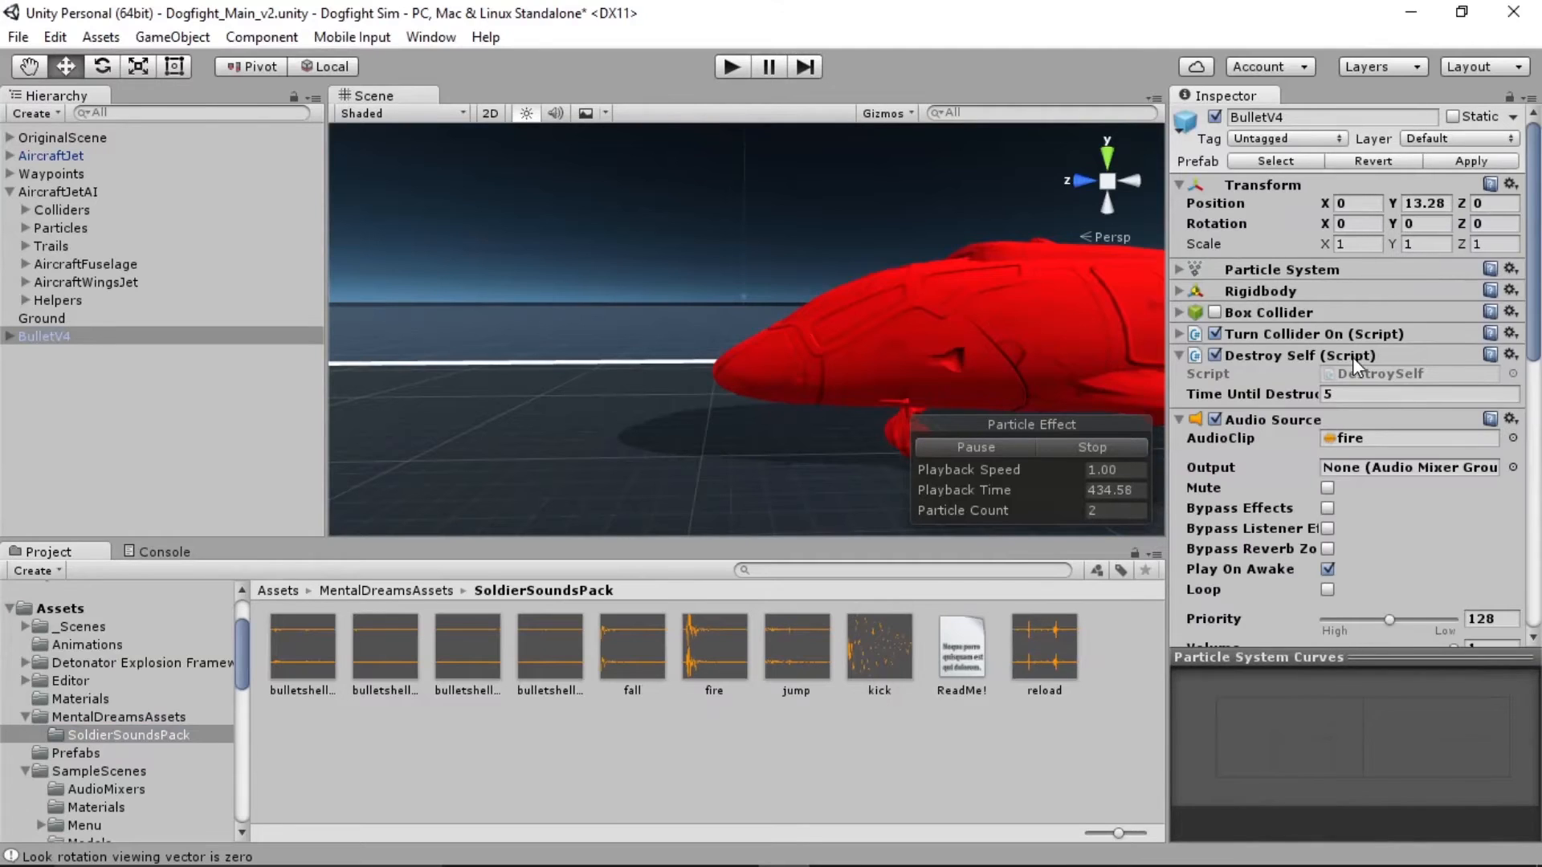
scroll(1379, 402, "down", 2)
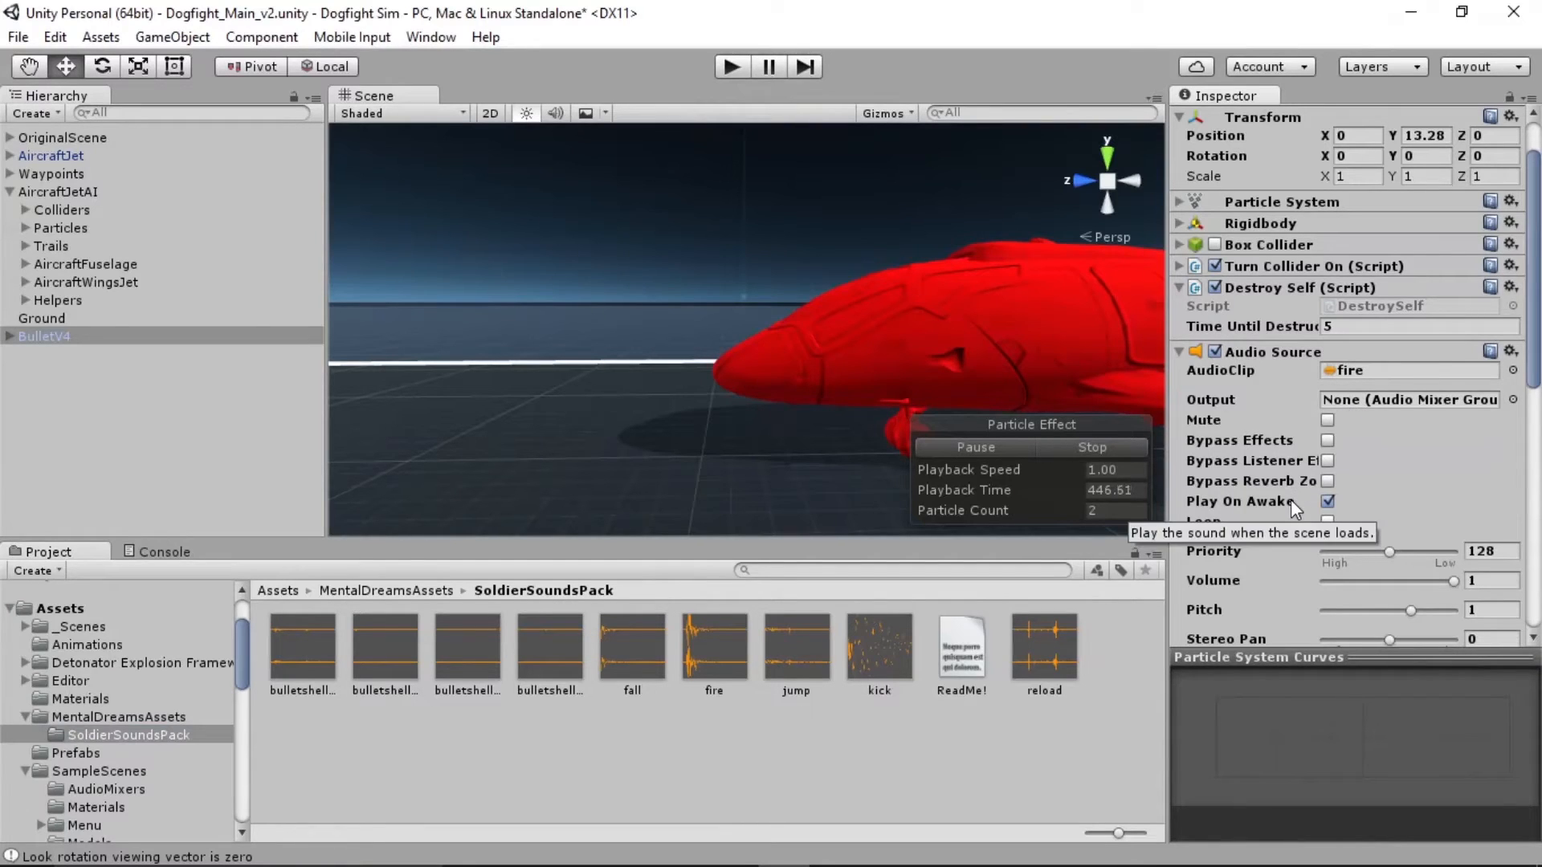
left_click(1327, 351)
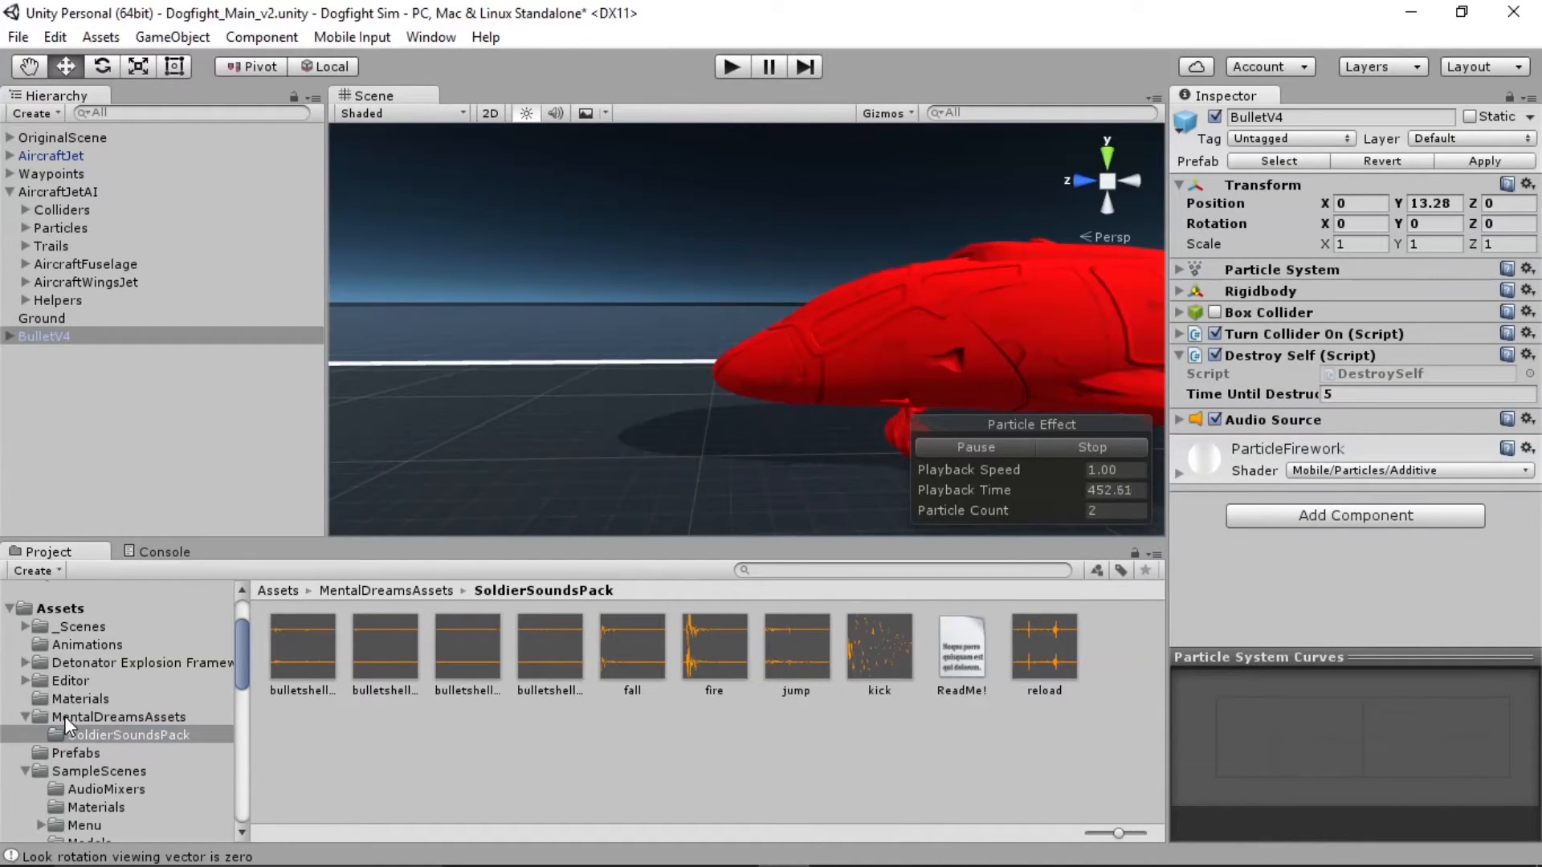
Update the BulletV4 prefab in the Prefabs folder from the scene object, and delete BulletV4 from the scene
left_click(71, 753)
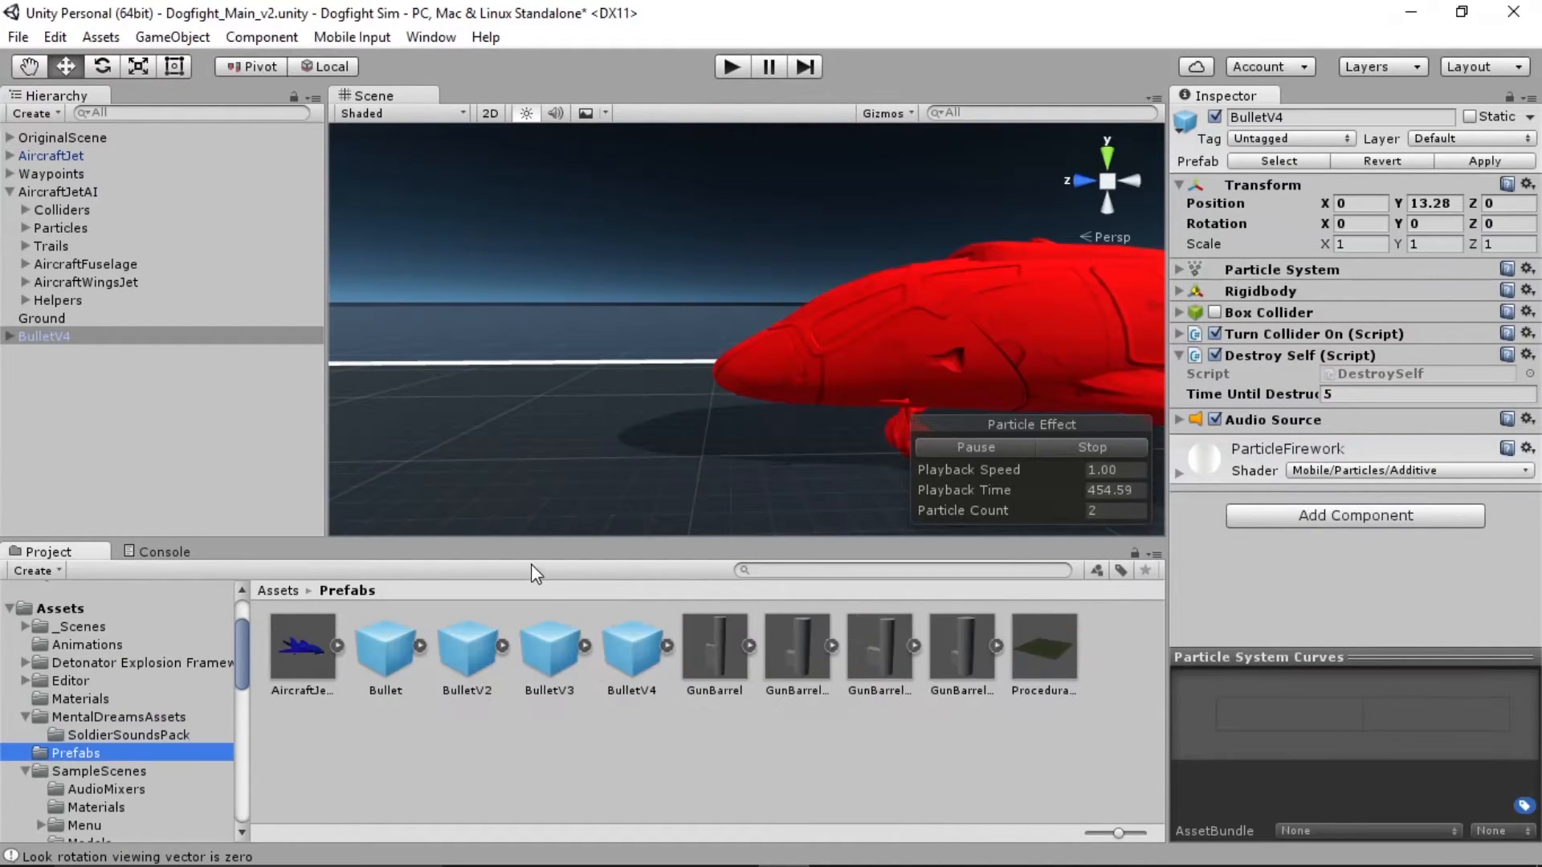
left_click_drag(66, 335, 643, 656)
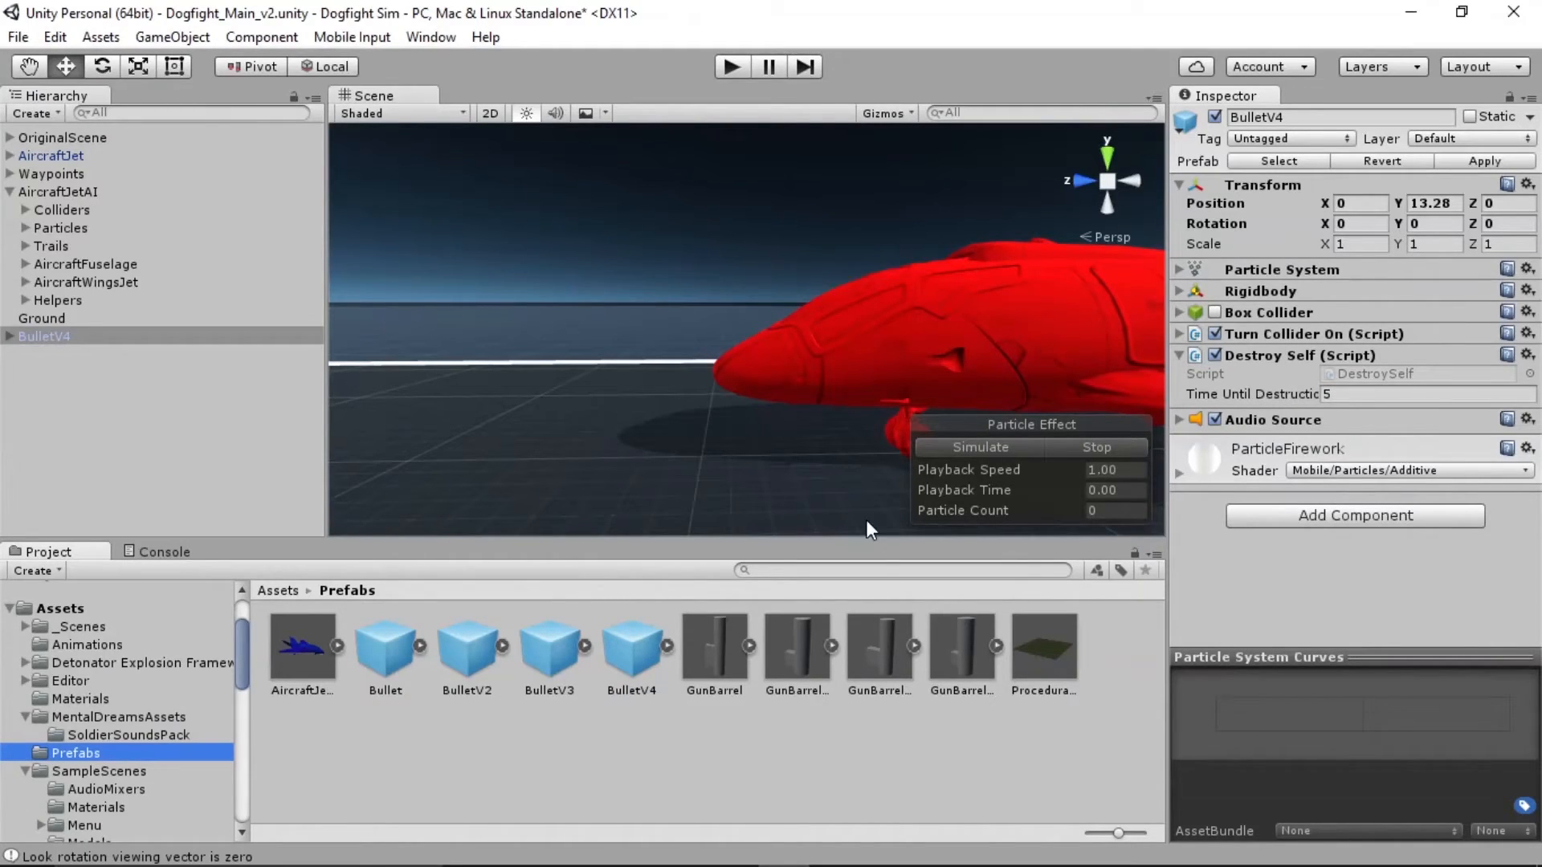
left_click(36, 319)
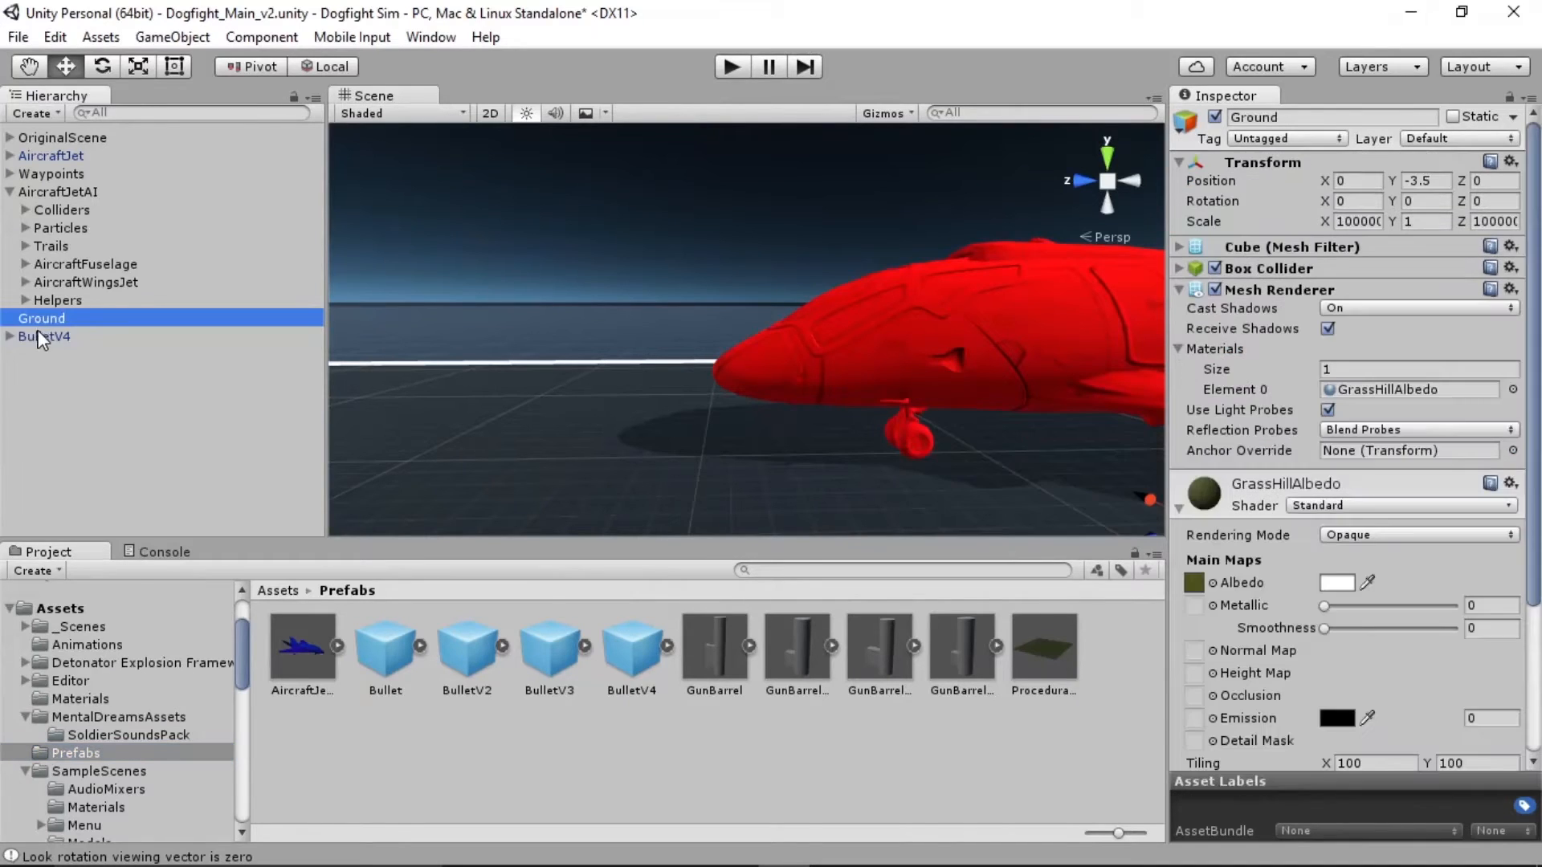
left_click(36, 334)
key("Delete")
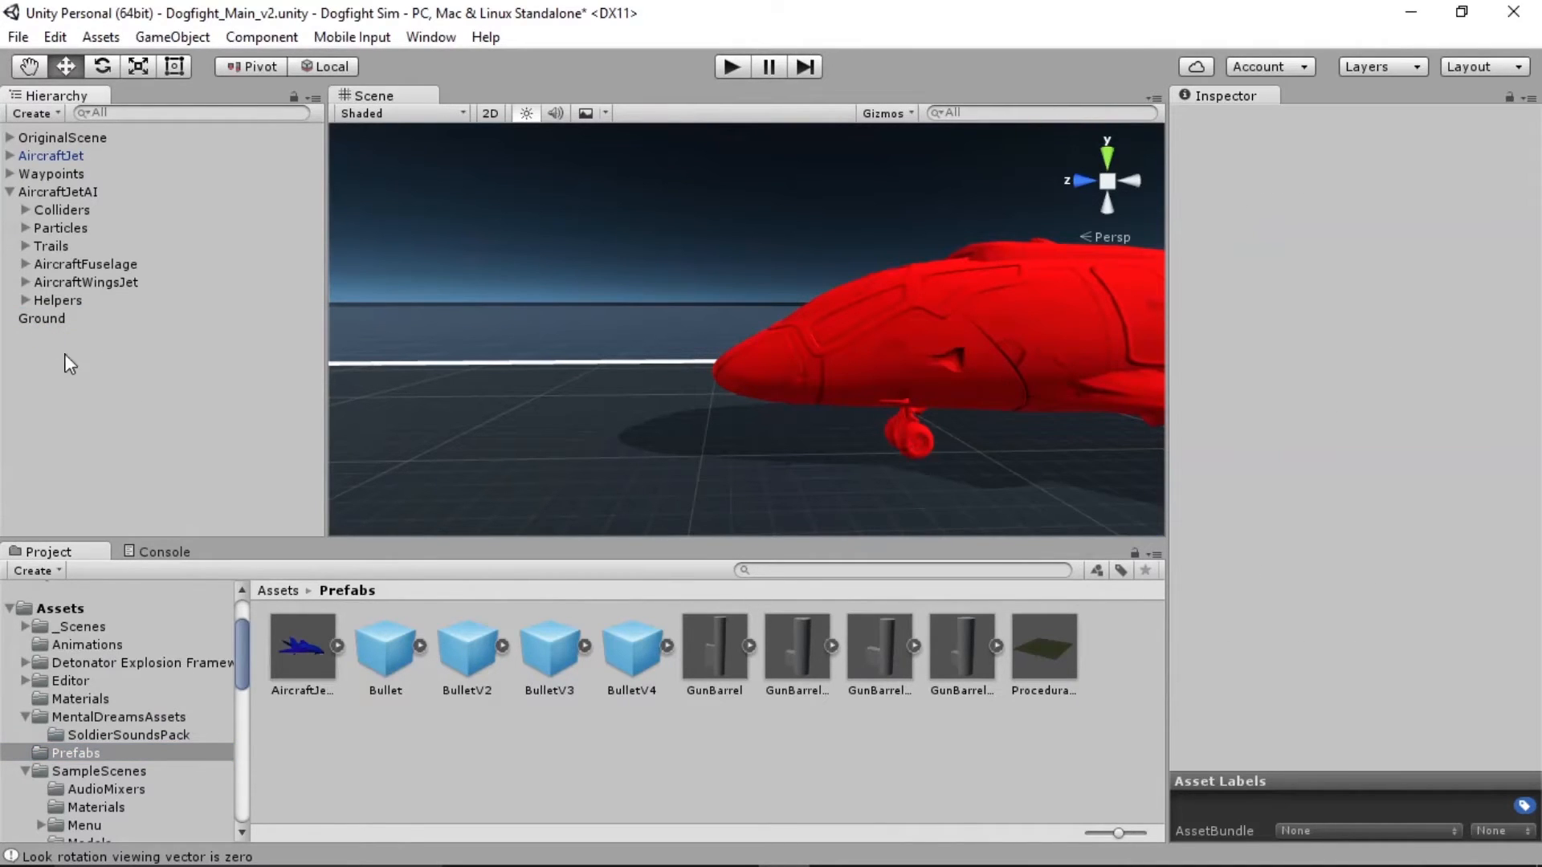
Create a cube in the scene, lower it to about Y 1.72, and set its X position to 0
right_click(62, 371)
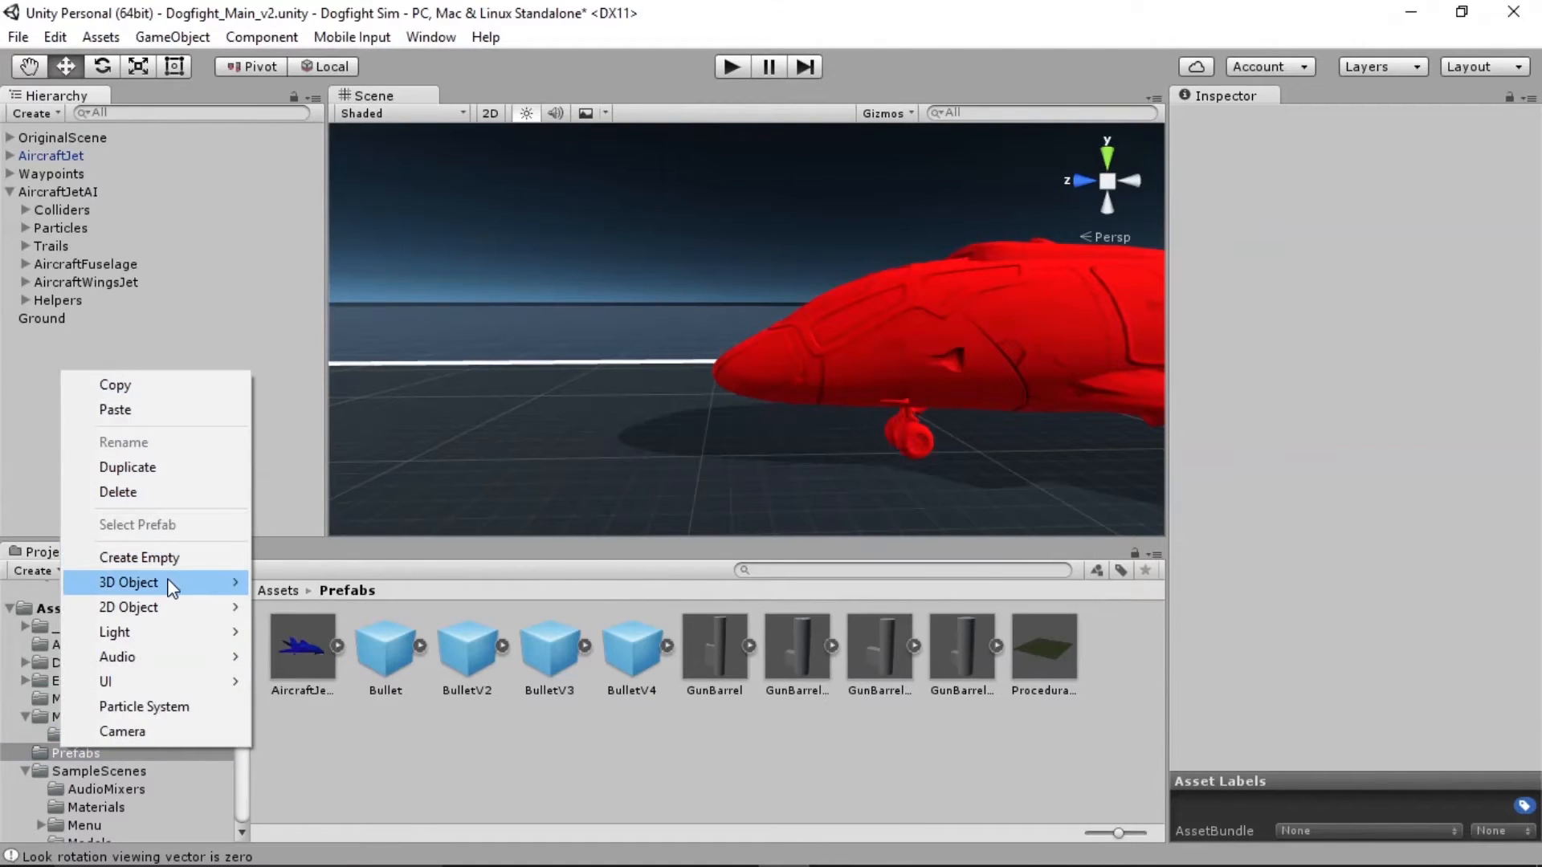
mouse_move(172, 583)
left_click(301, 583)
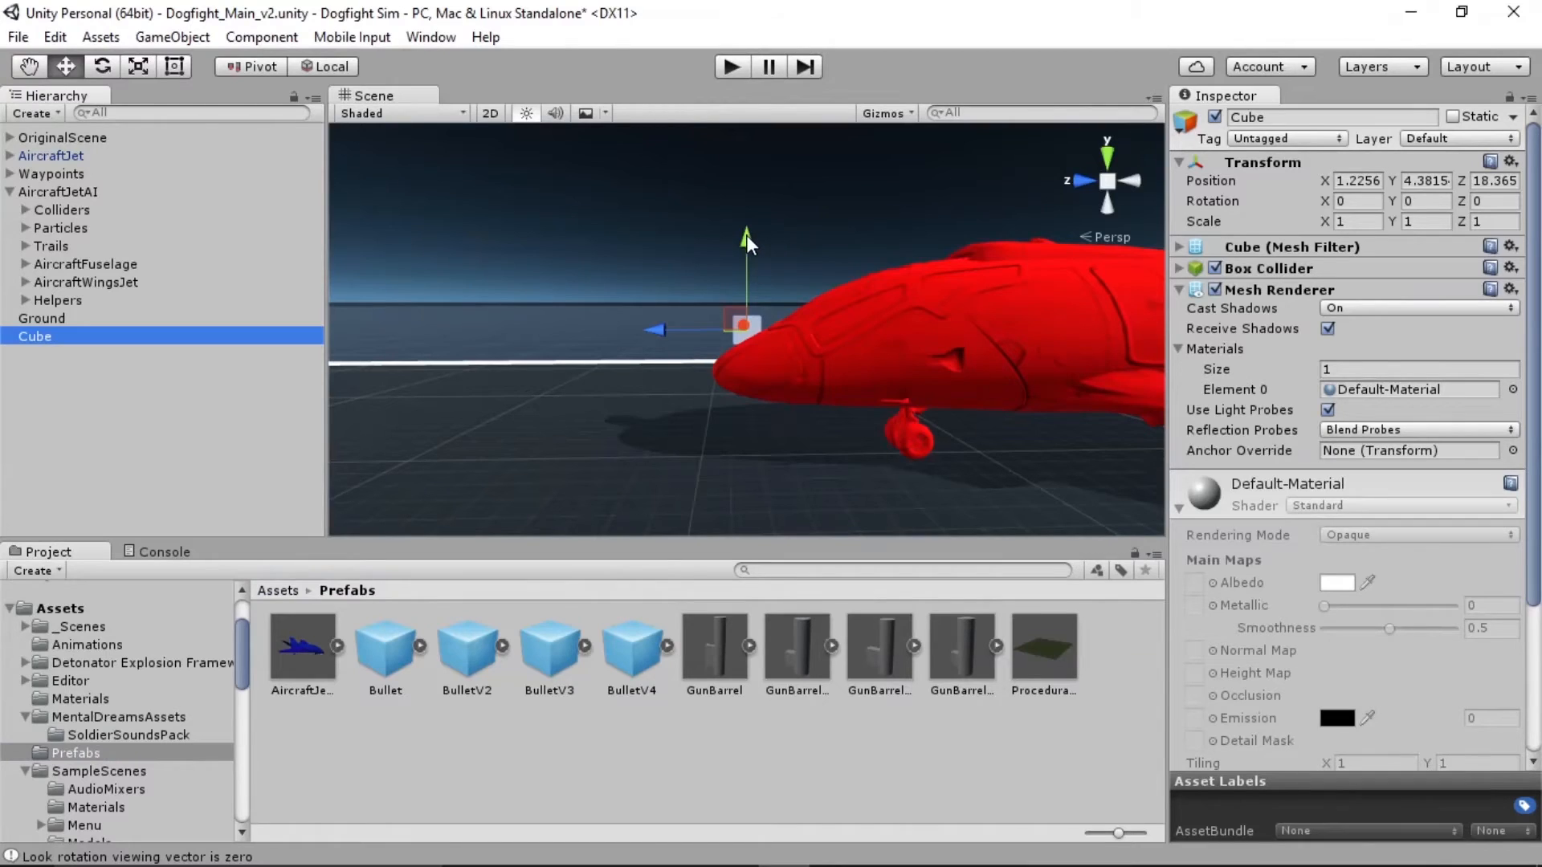
left_click_drag(745, 234, 752, 305)
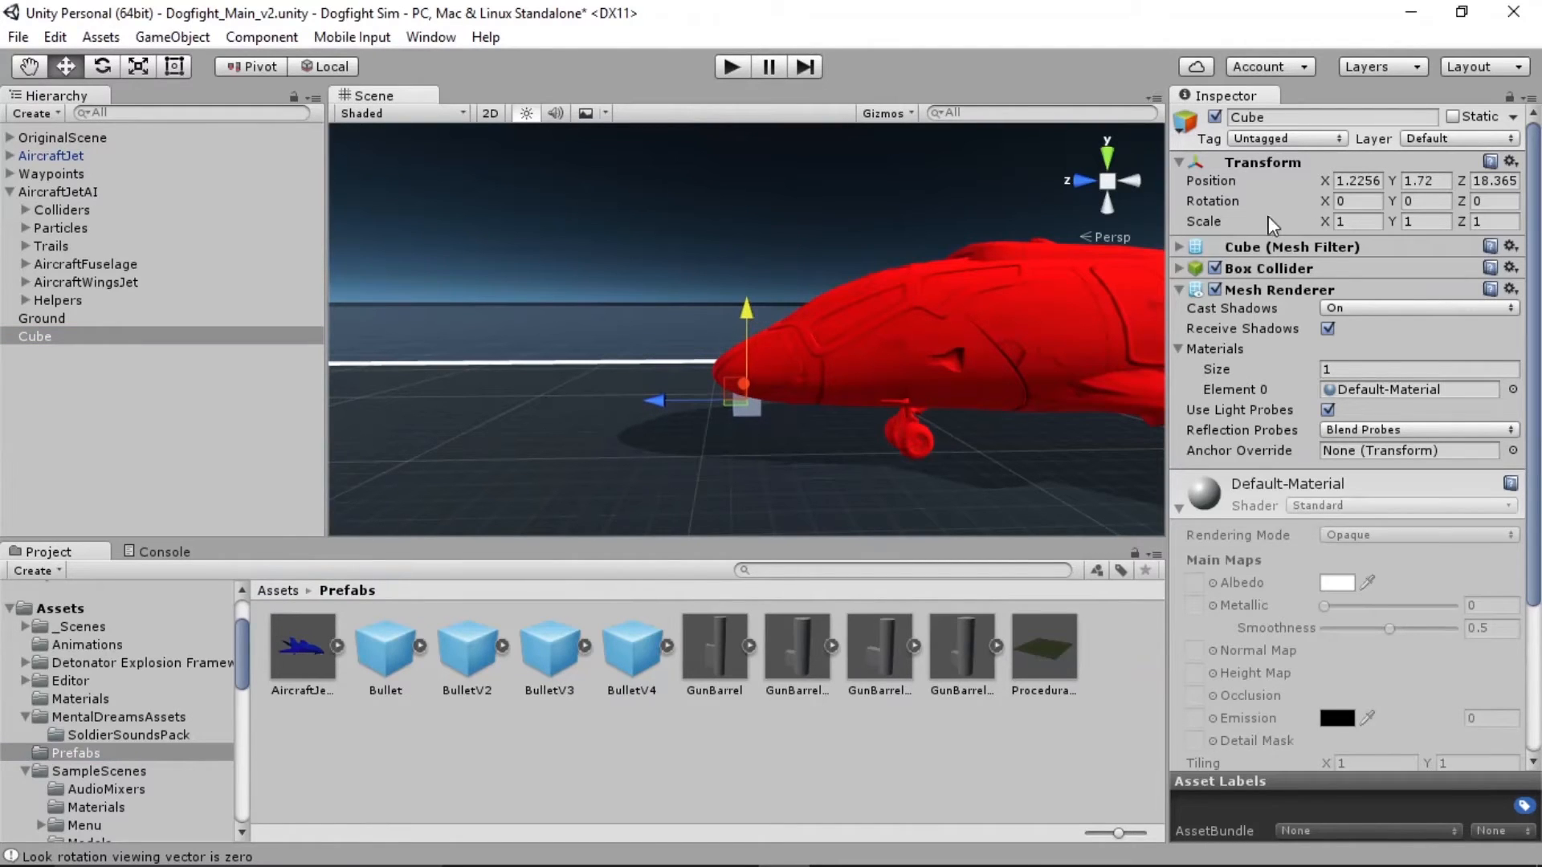
left_click(1369, 179)
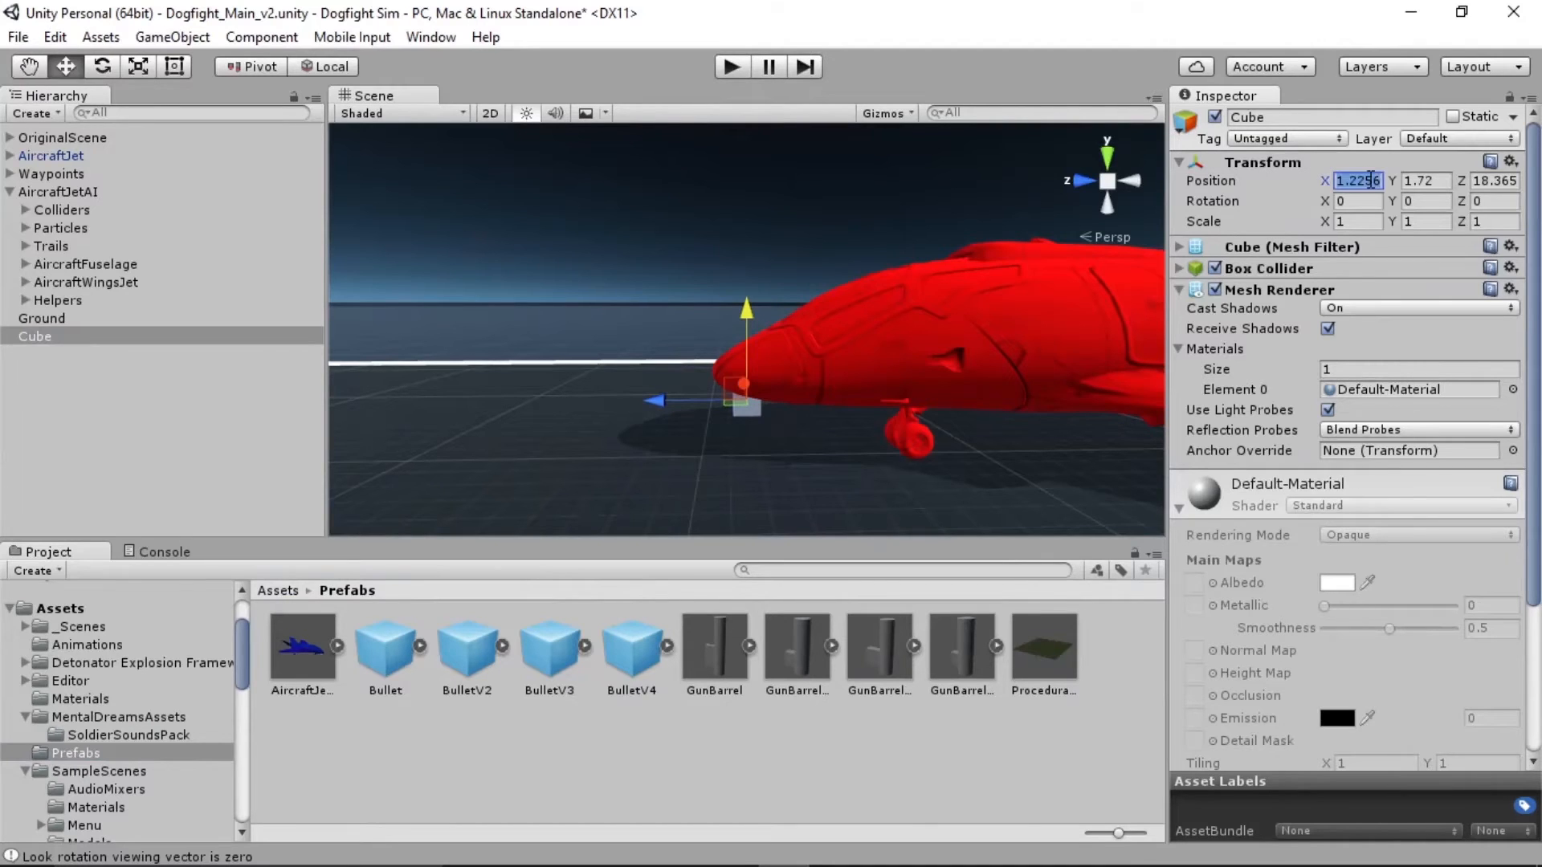
type("0")
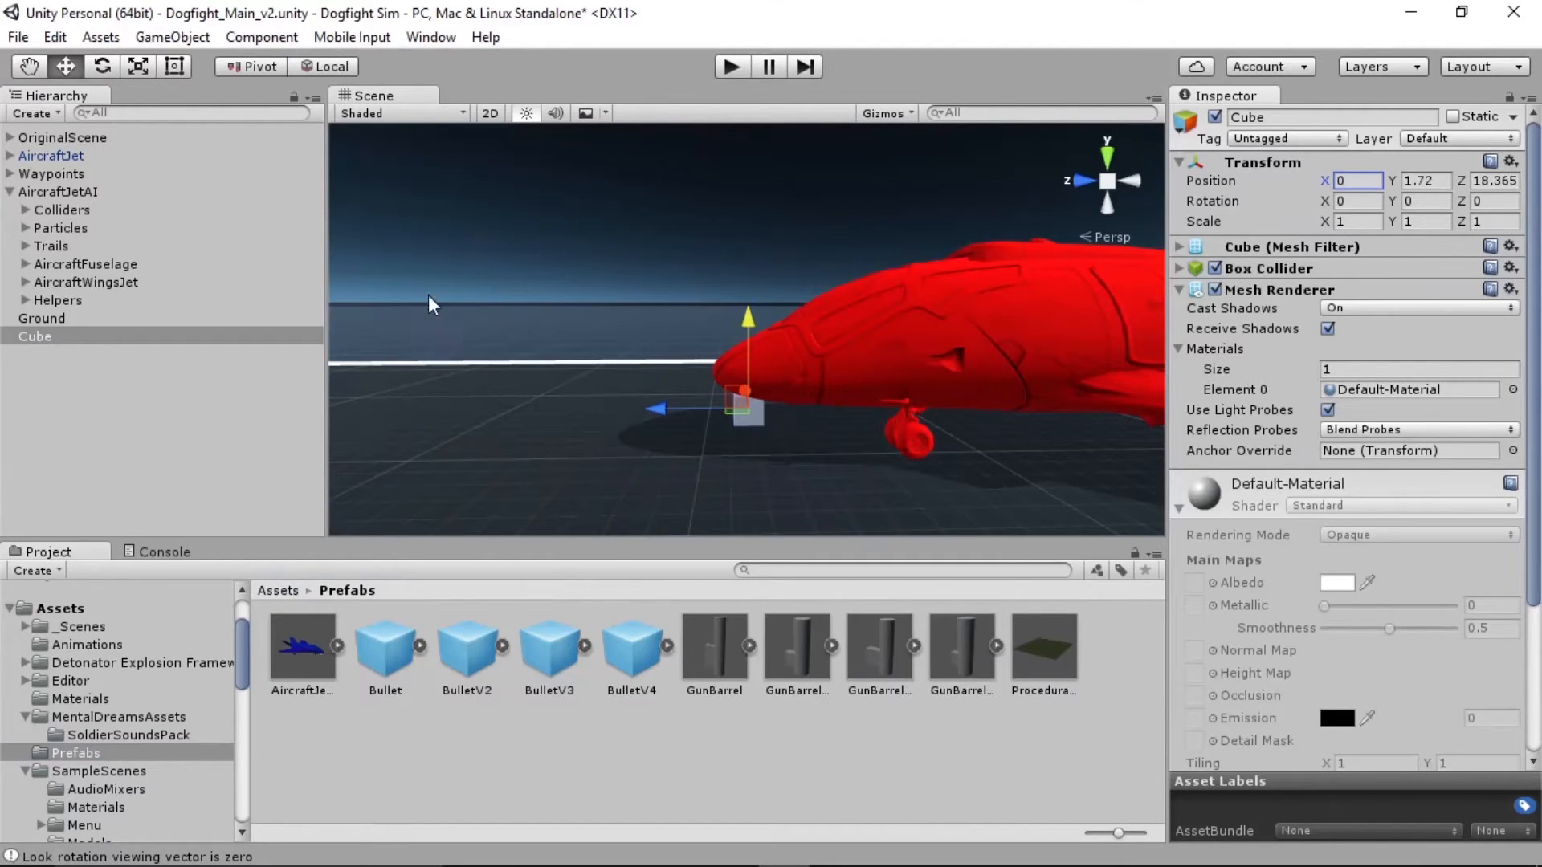
Move the cube beneath the jet's nose to about Y 2.09, Z 17.59, and narrow its X scale to about 0.55
left_click_drag(728, 466, 910, 400, "alt")
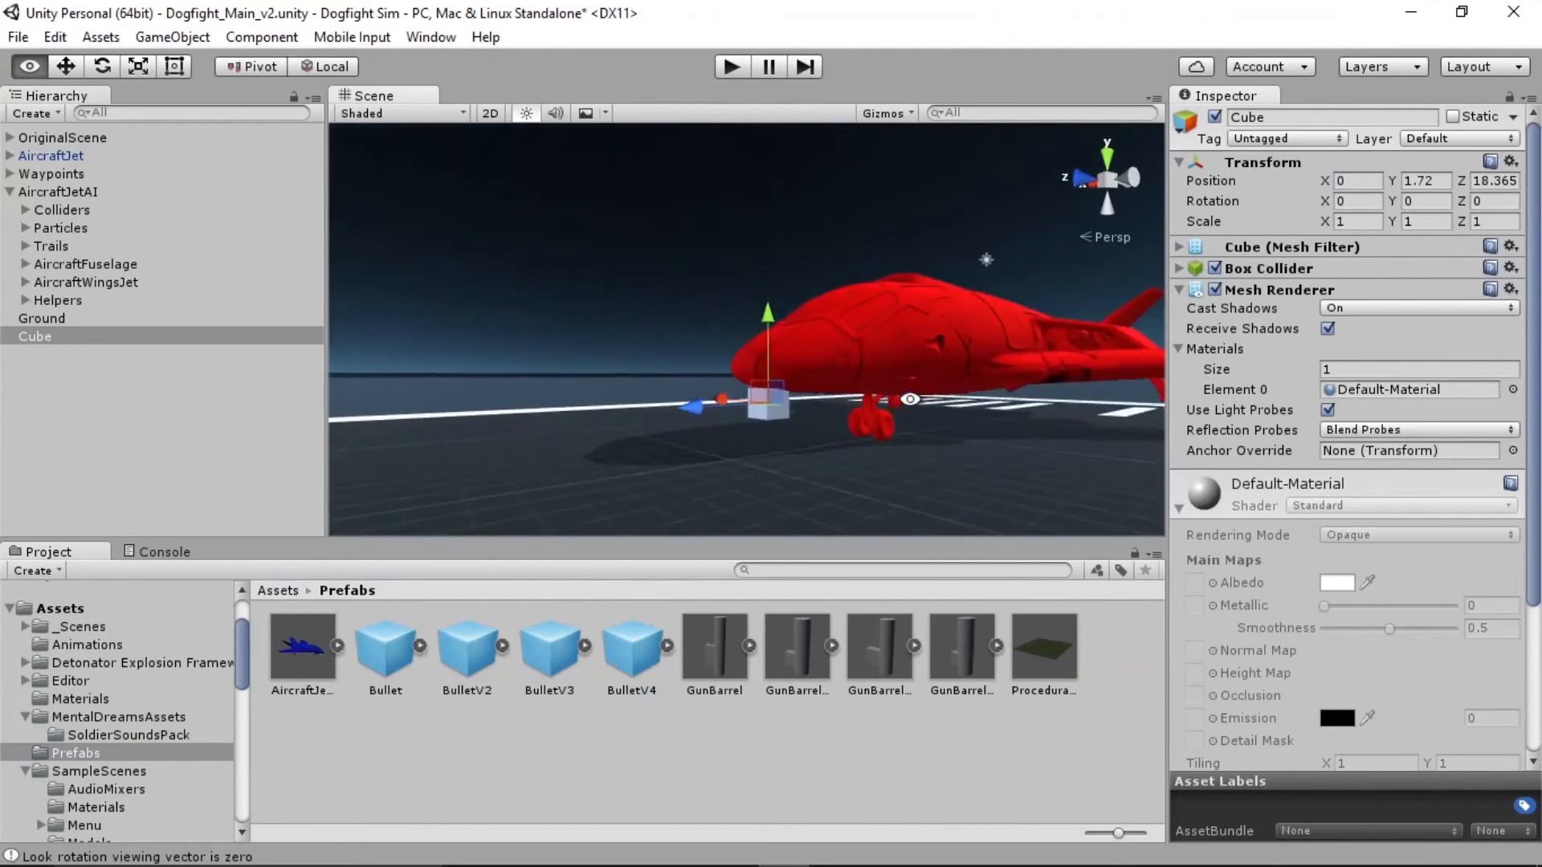
scroll(862, 377, "up", 5)
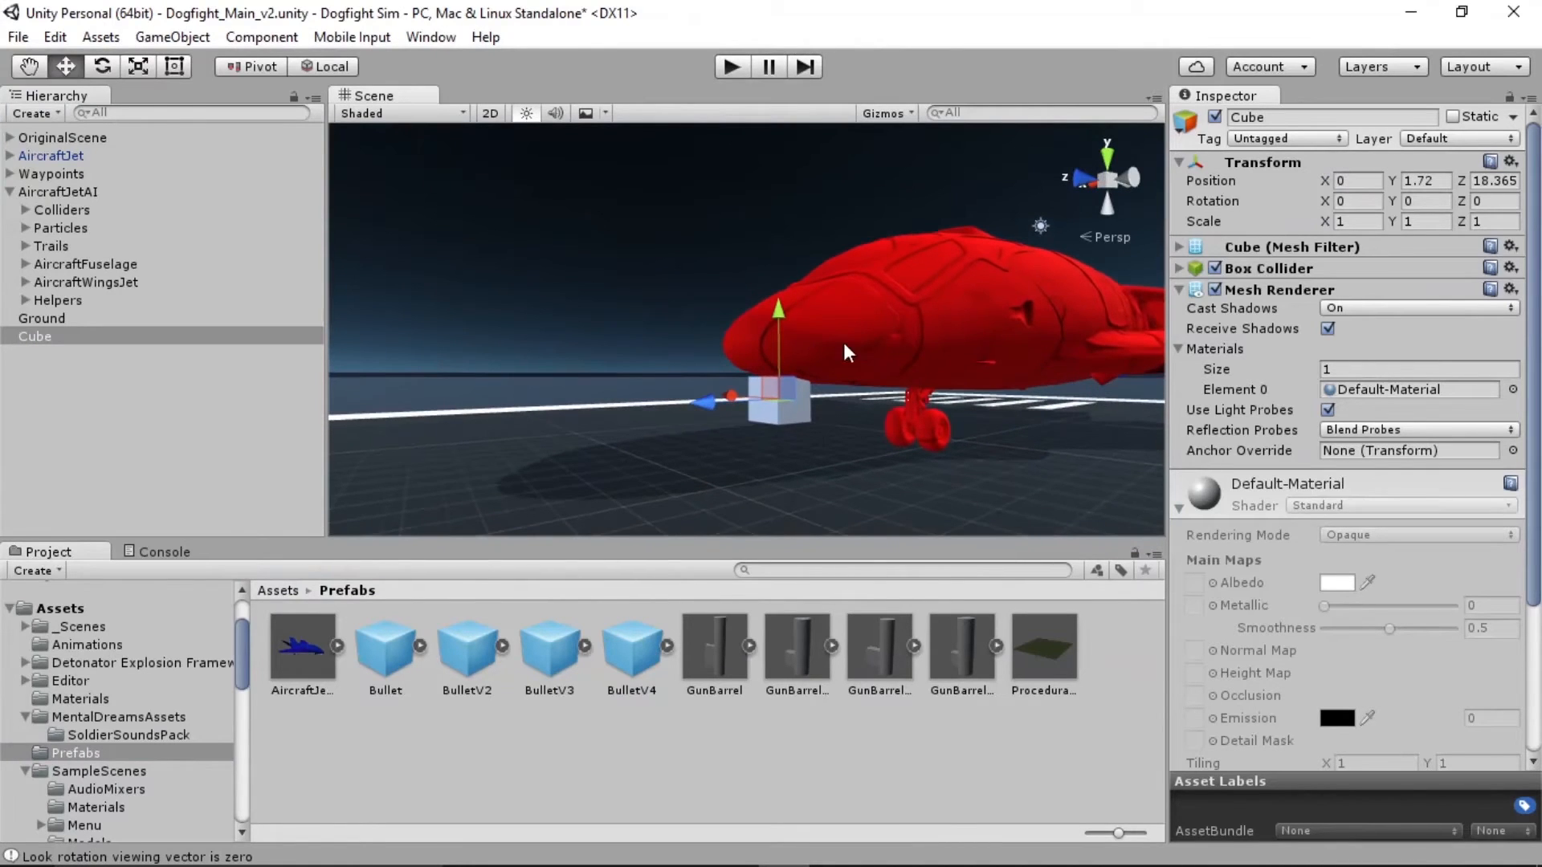
left_click_drag(783, 308, 774, 297)
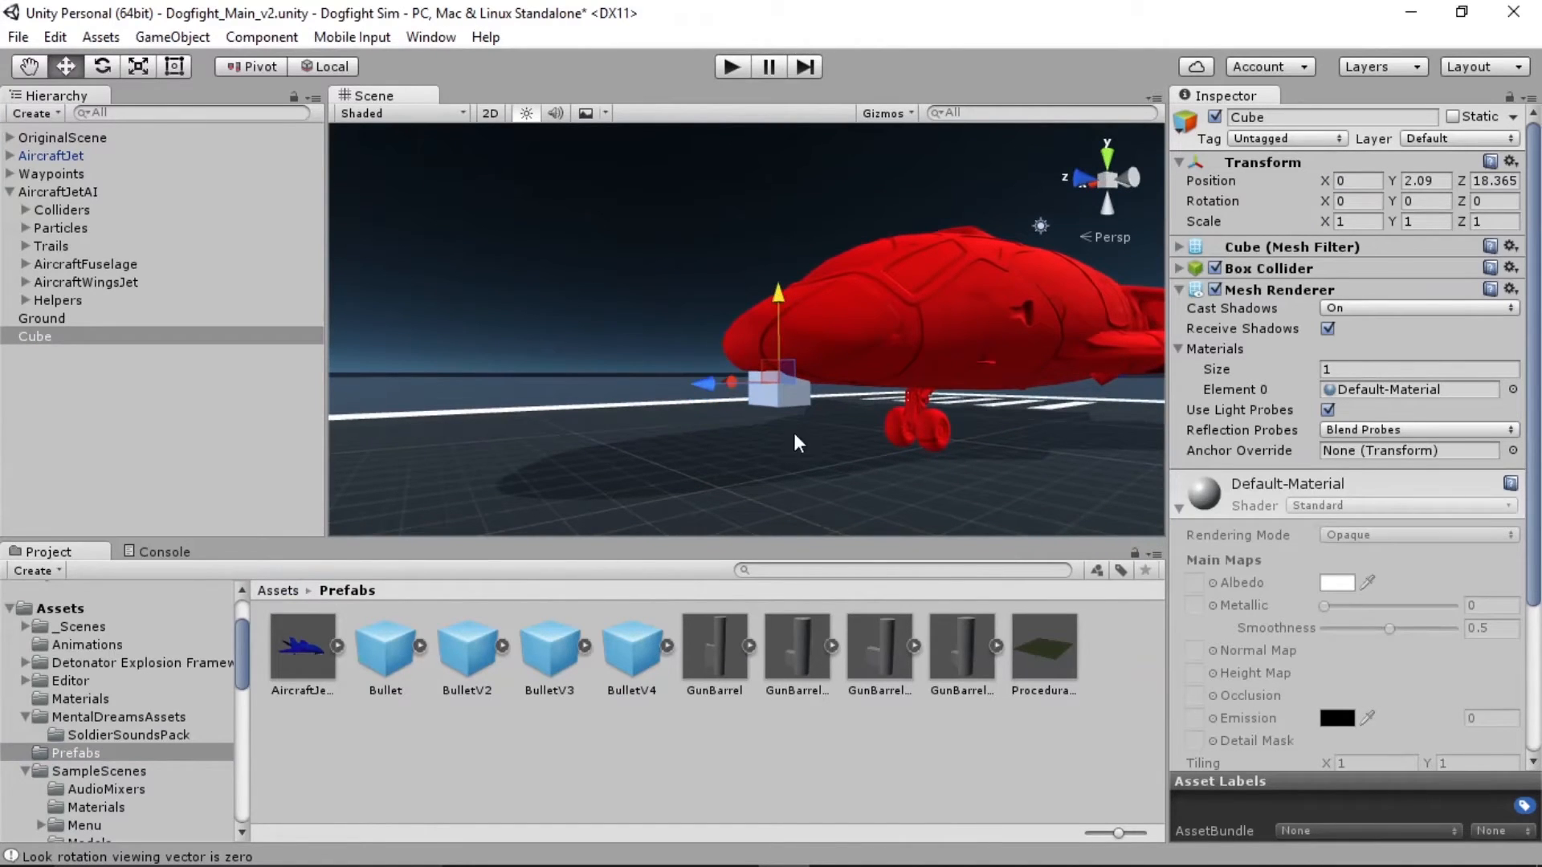
left_click_drag(793, 432, 987, 470, "alt")
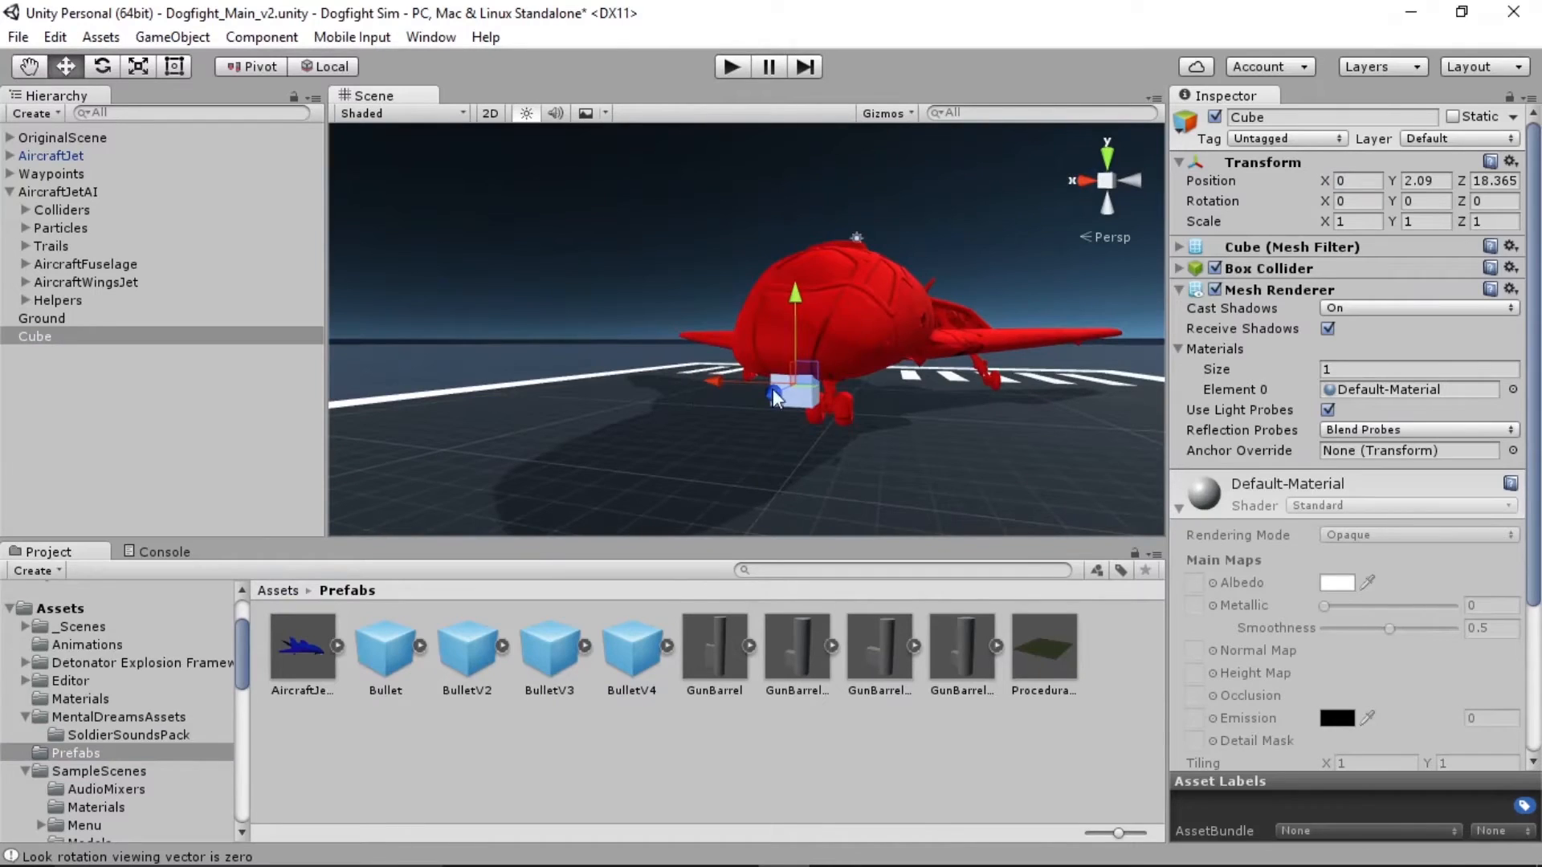
left_click_drag(900, 416, 742, 396, "alt")
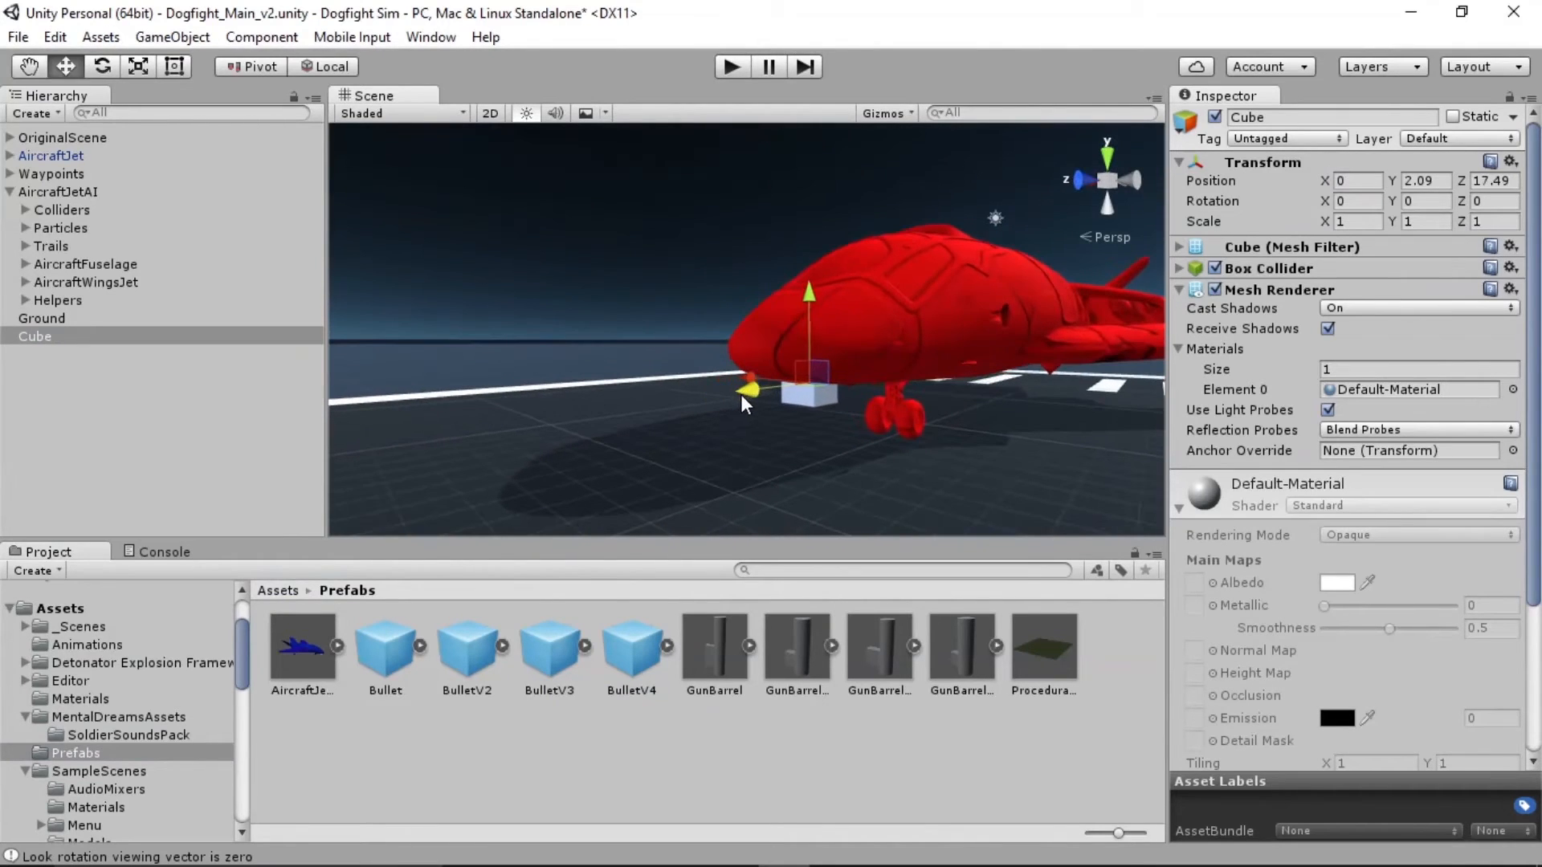
key("r")
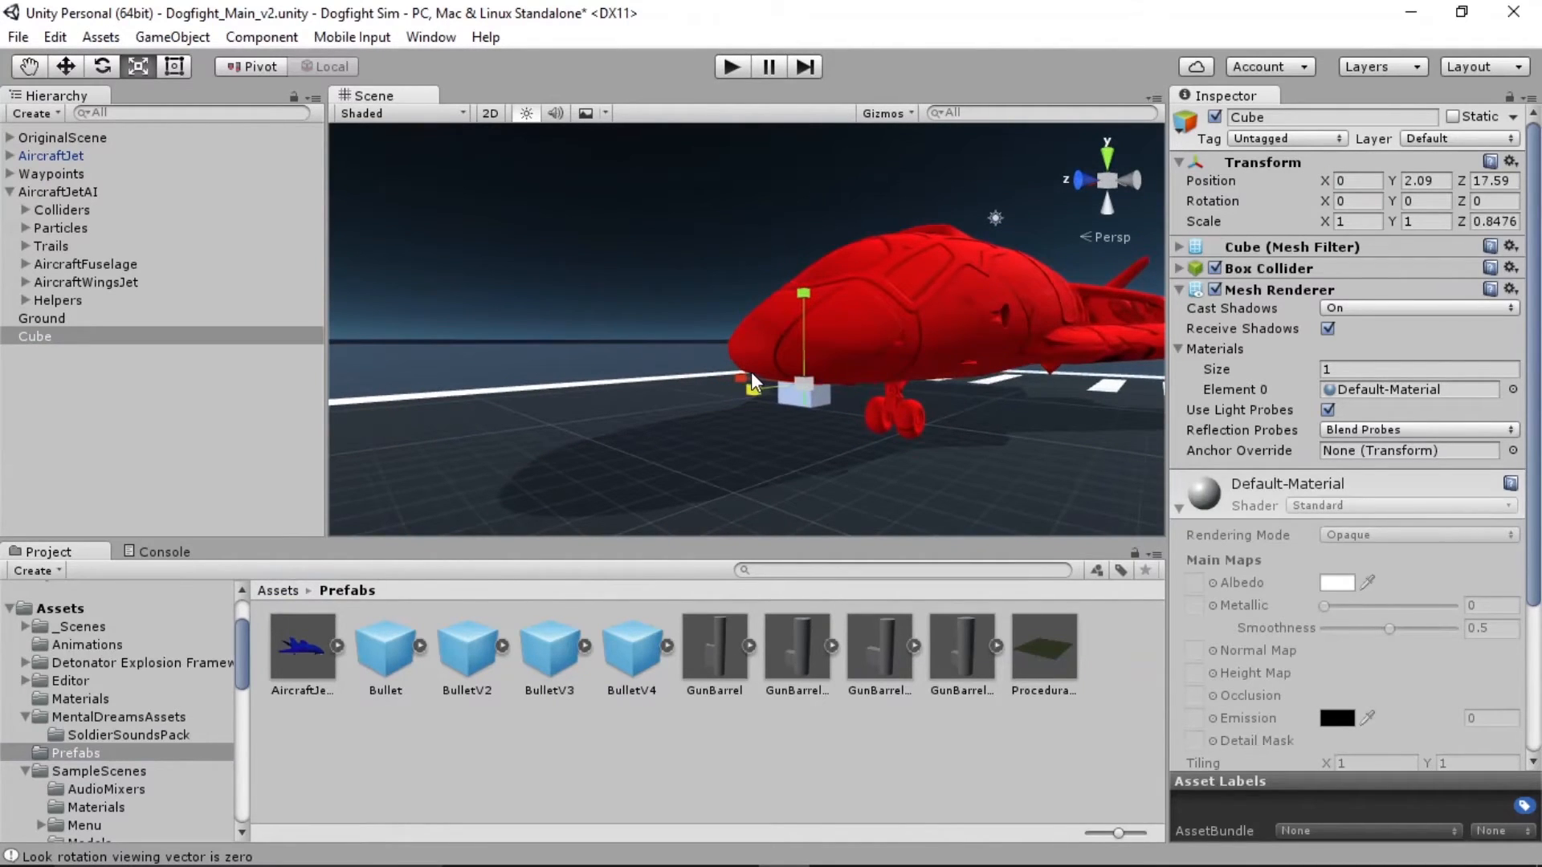
left_click_drag(734, 435, 475, 406, "alt")
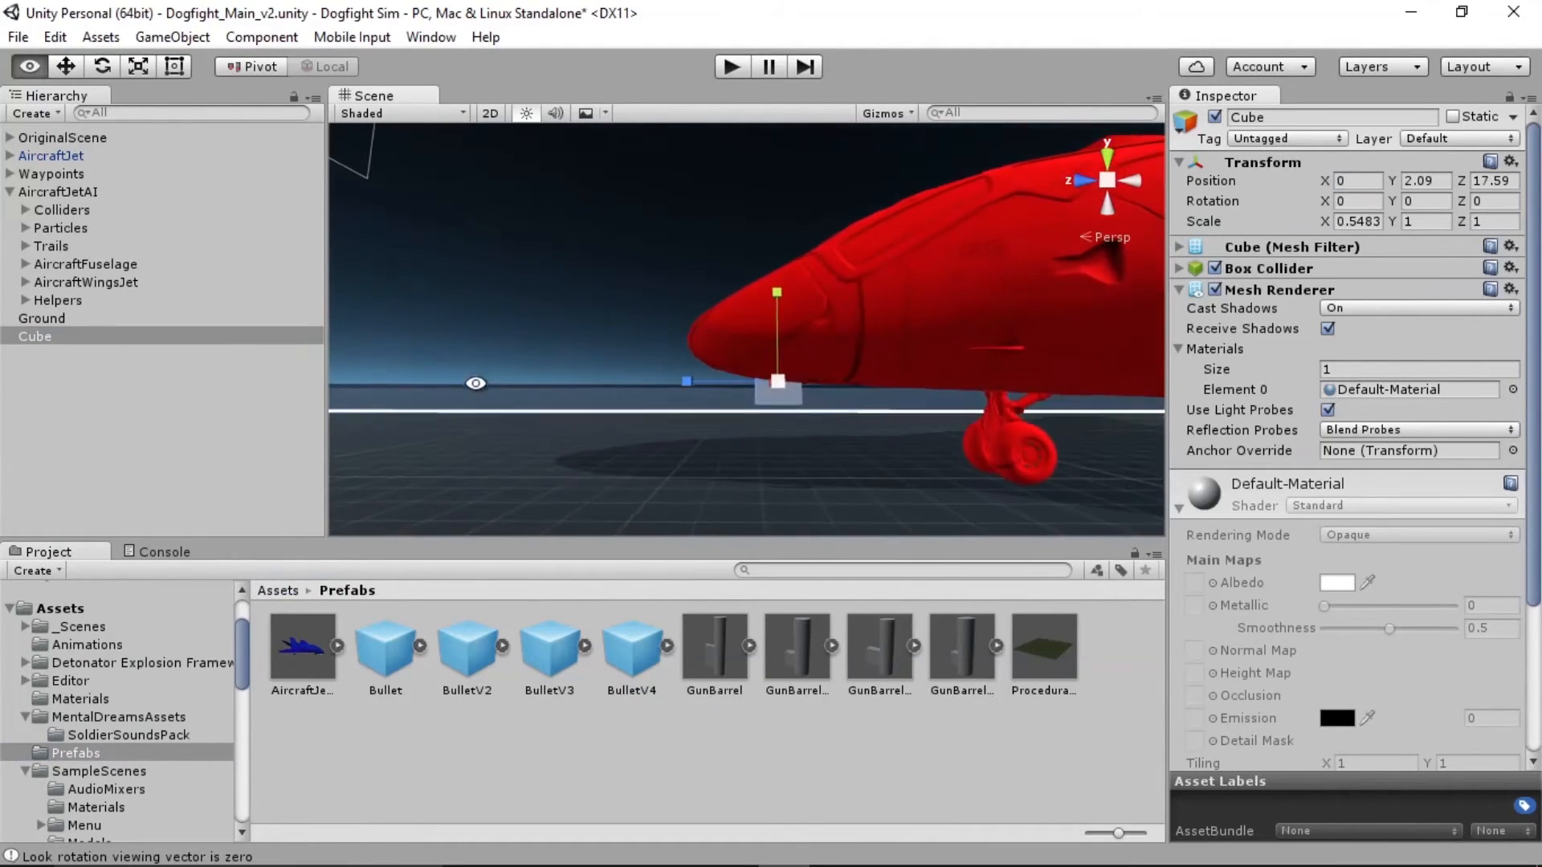
Create a cylinder in the scene and lower it beneath the jet's nose to about Y 1.06
left_click(76, 385)
right_click(77, 389)
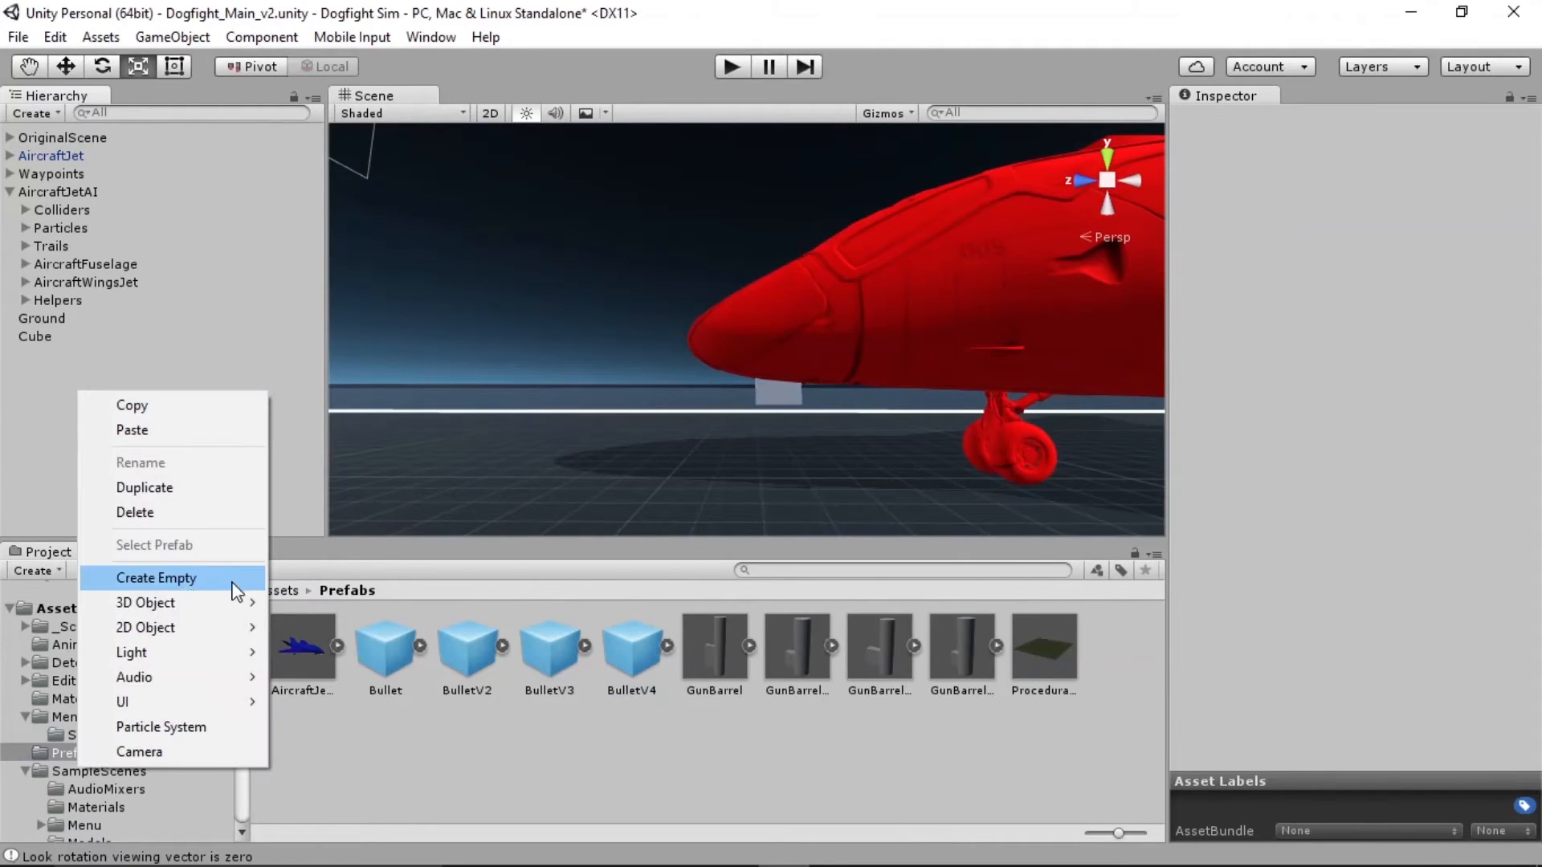
mouse_move(207, 601)
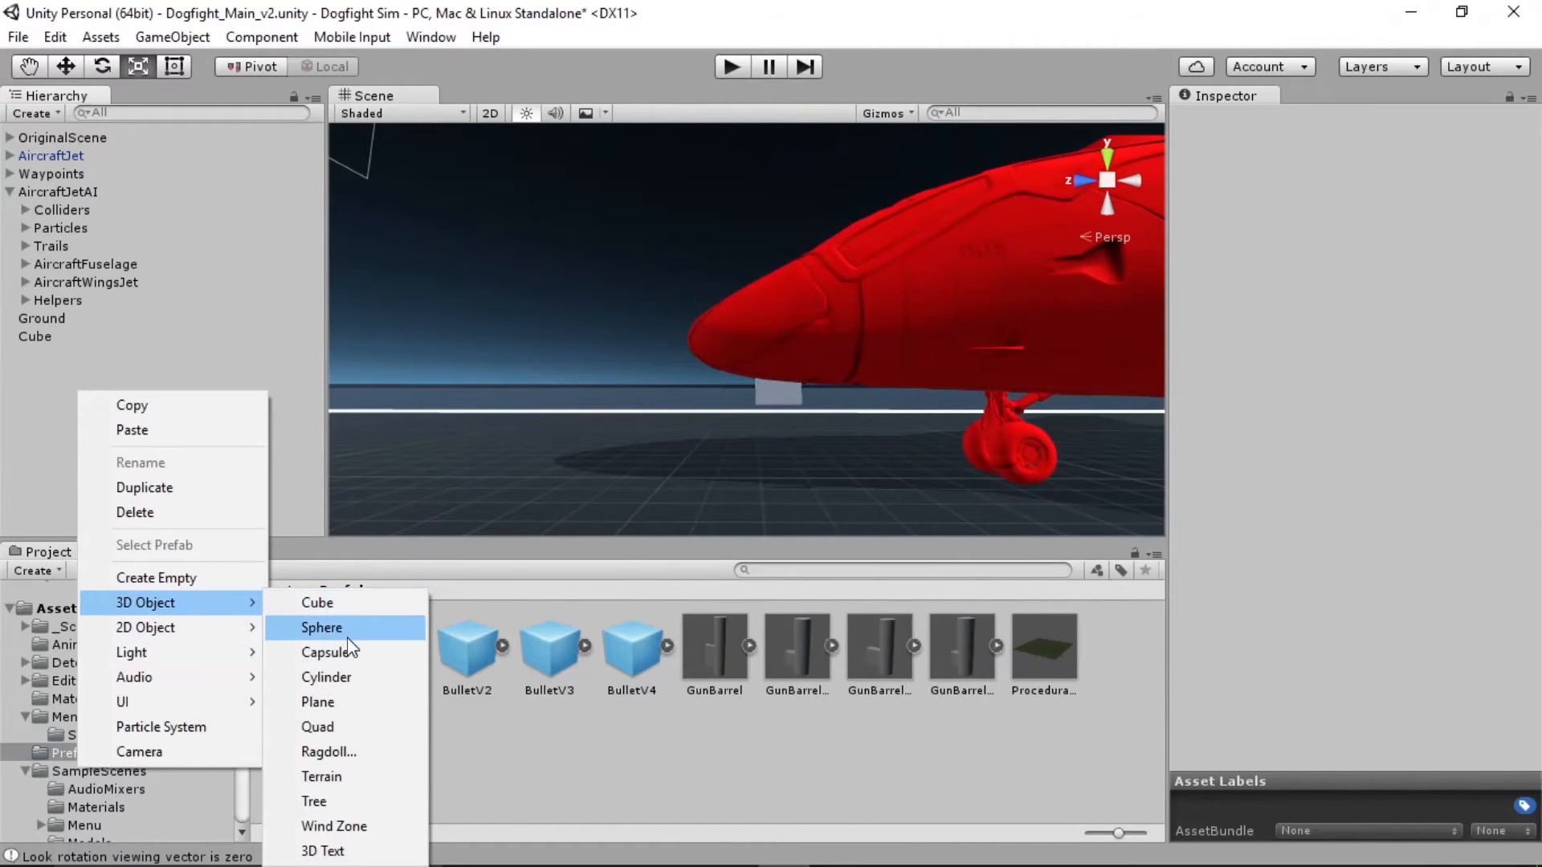
left_click(346, 679)
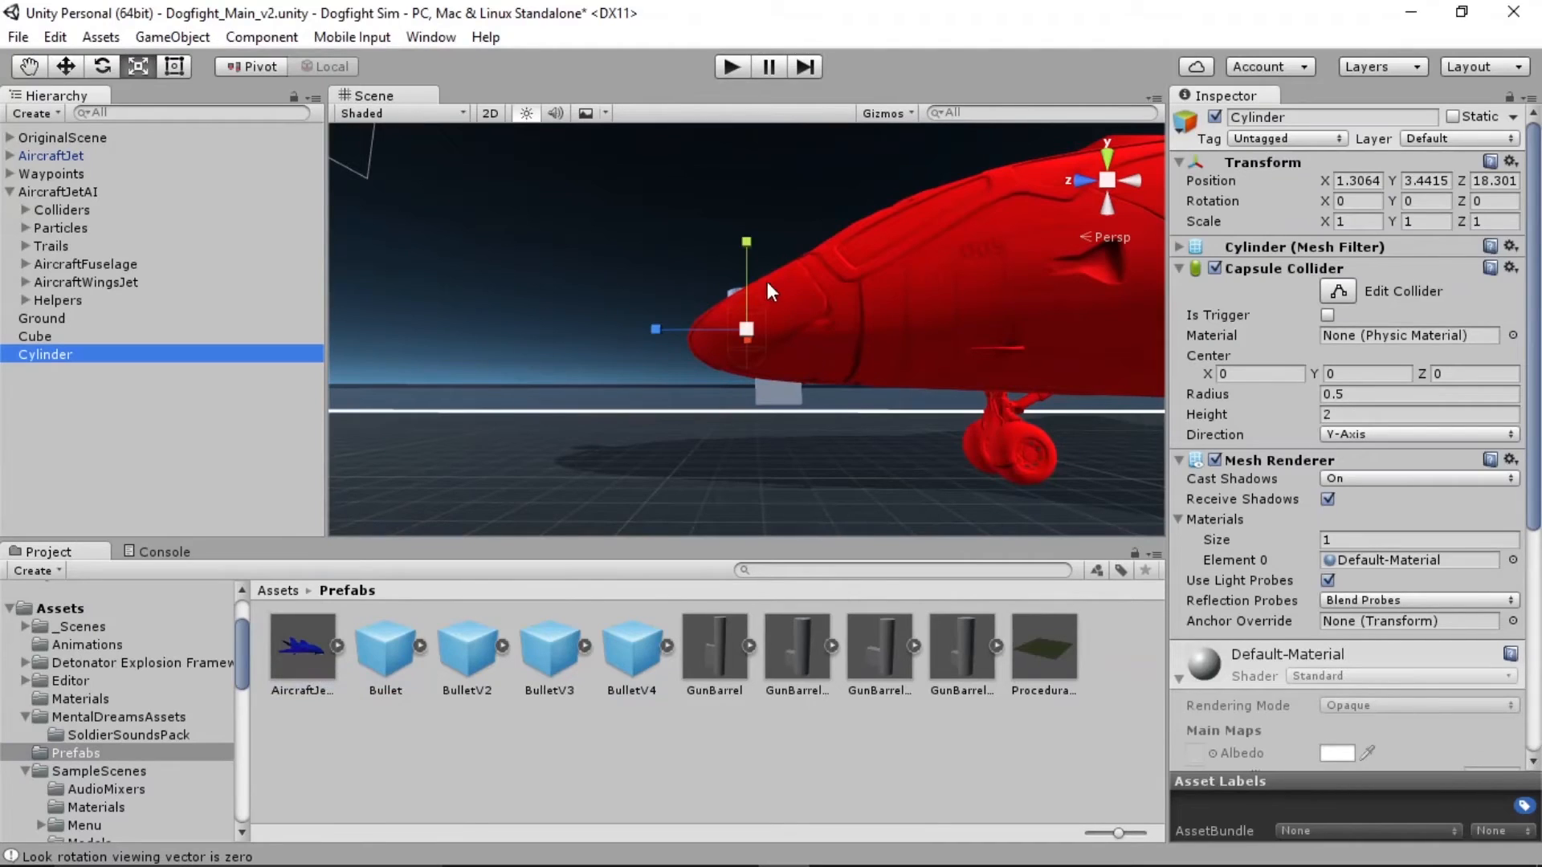
key("w")
left_click_drag(744, 241, 724, 356)
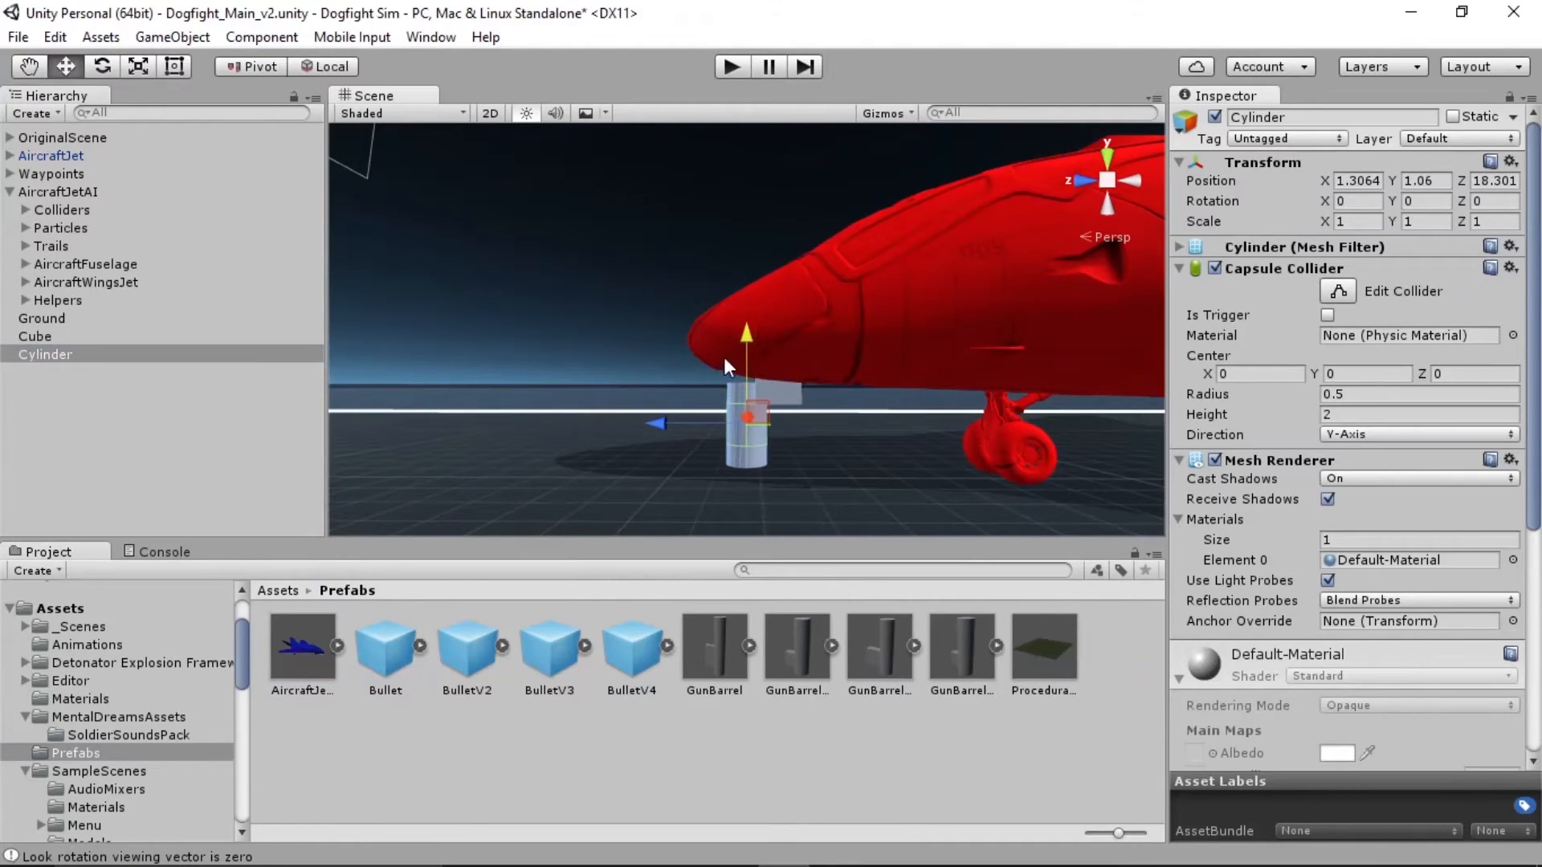
Set the cylinder's X rotation to 90 and X position to 0, and shift it under the cube to about Z 17.64
key("e")
left_click(1341, 202)
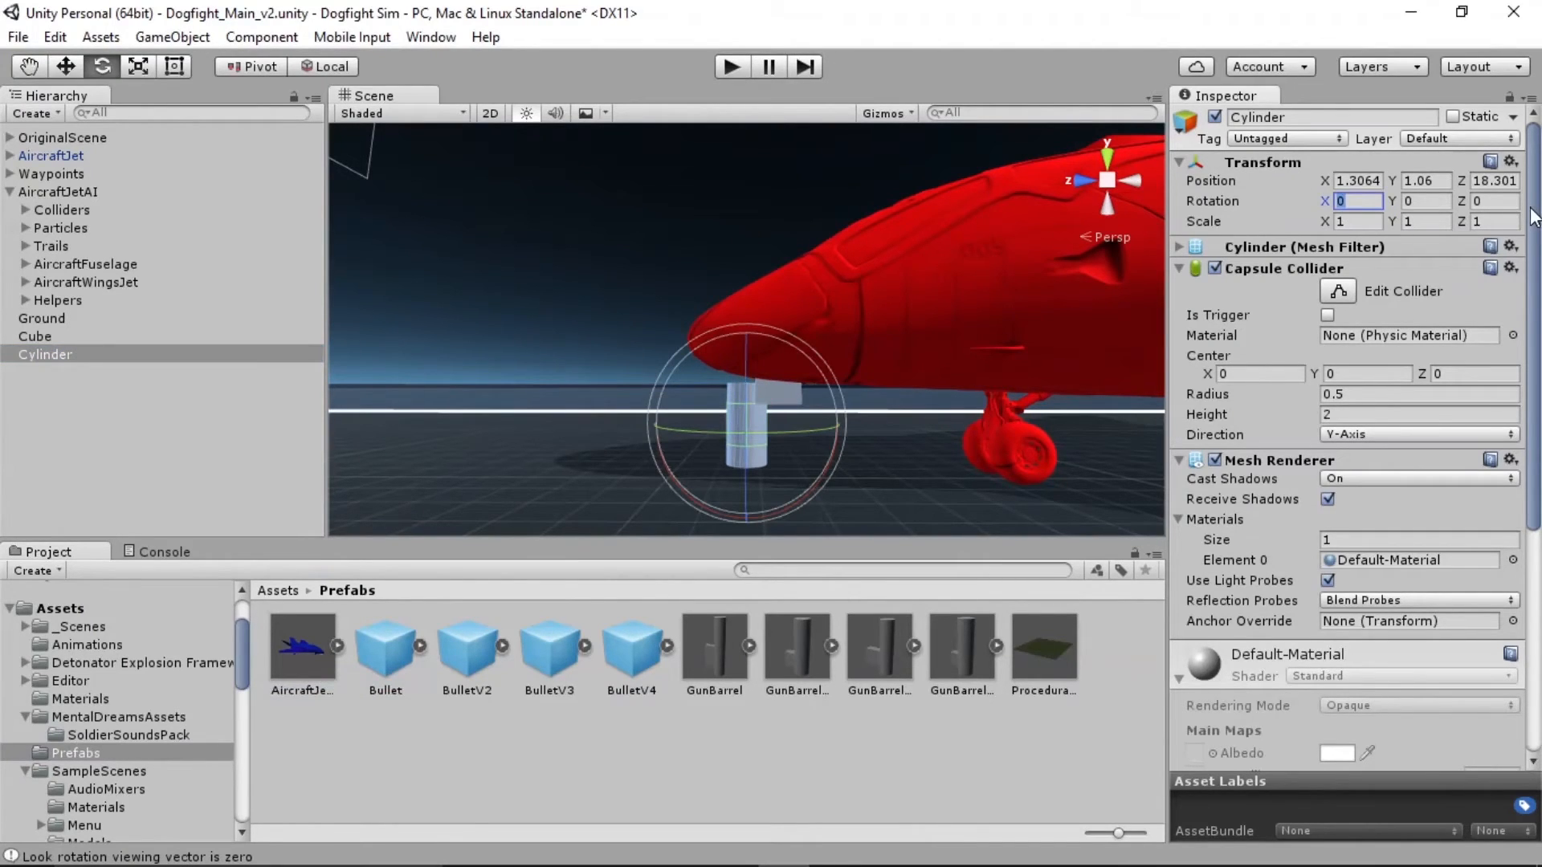
type("90")
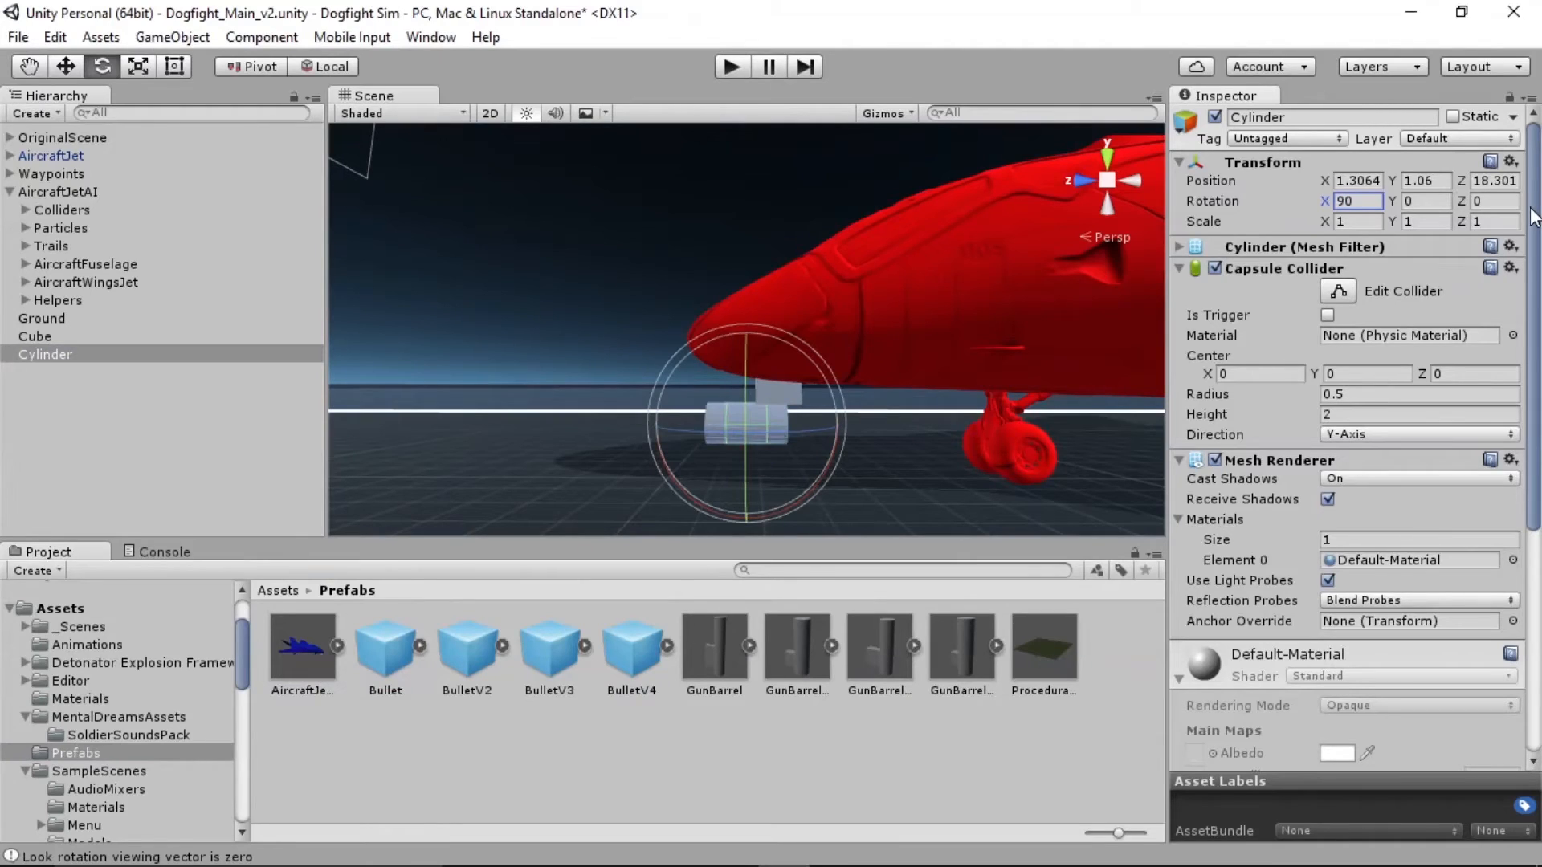
left_click(90, 353)
key("w")
left_click(671, 424)
left_click_drag(674, 420, 687, 419)
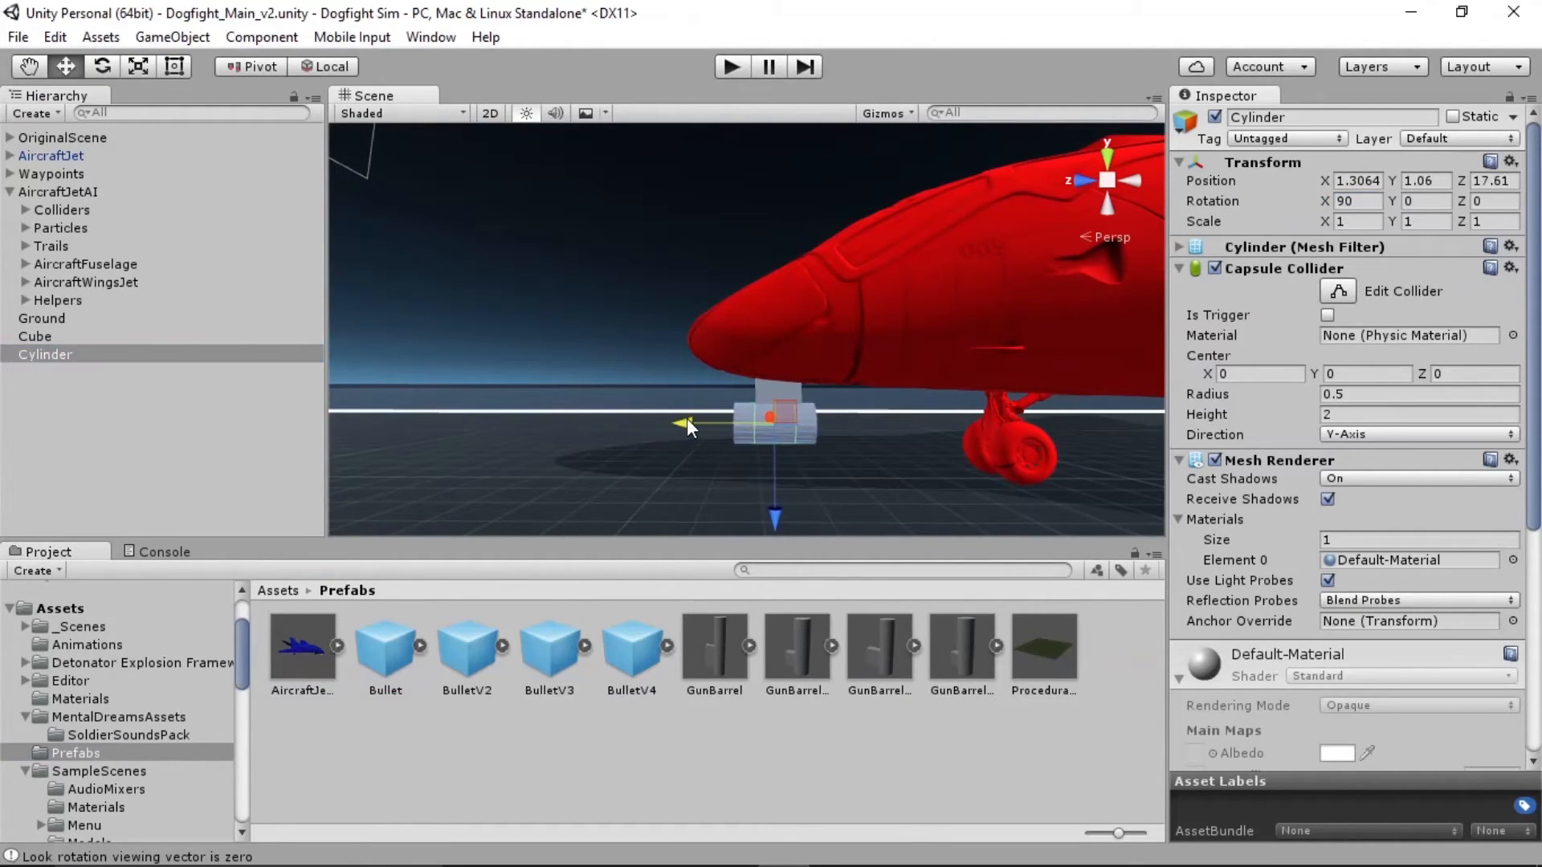
left_click(1363, 179)
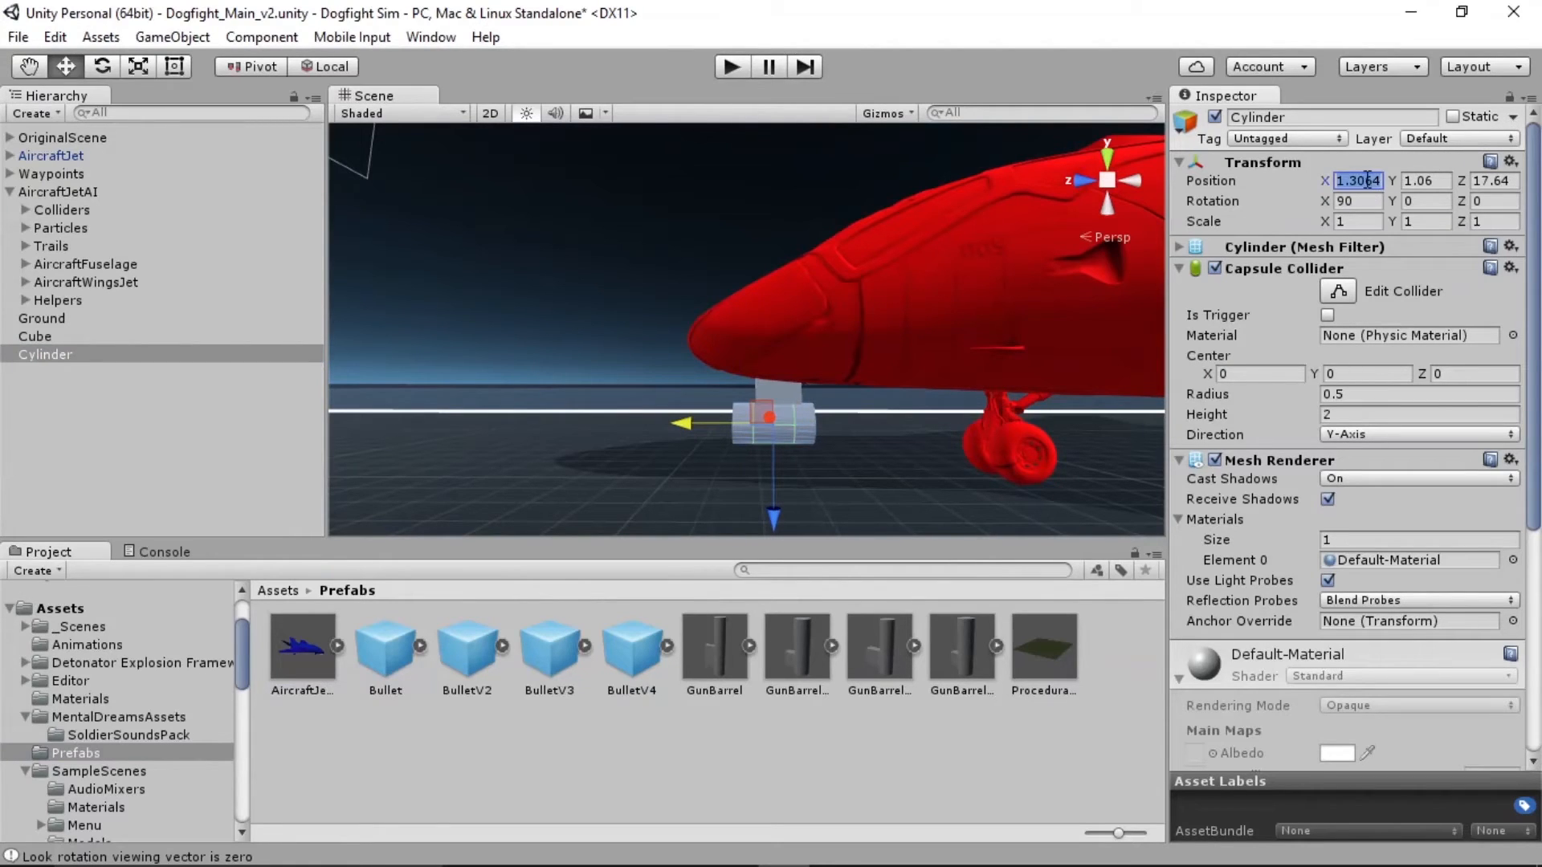
type("0")
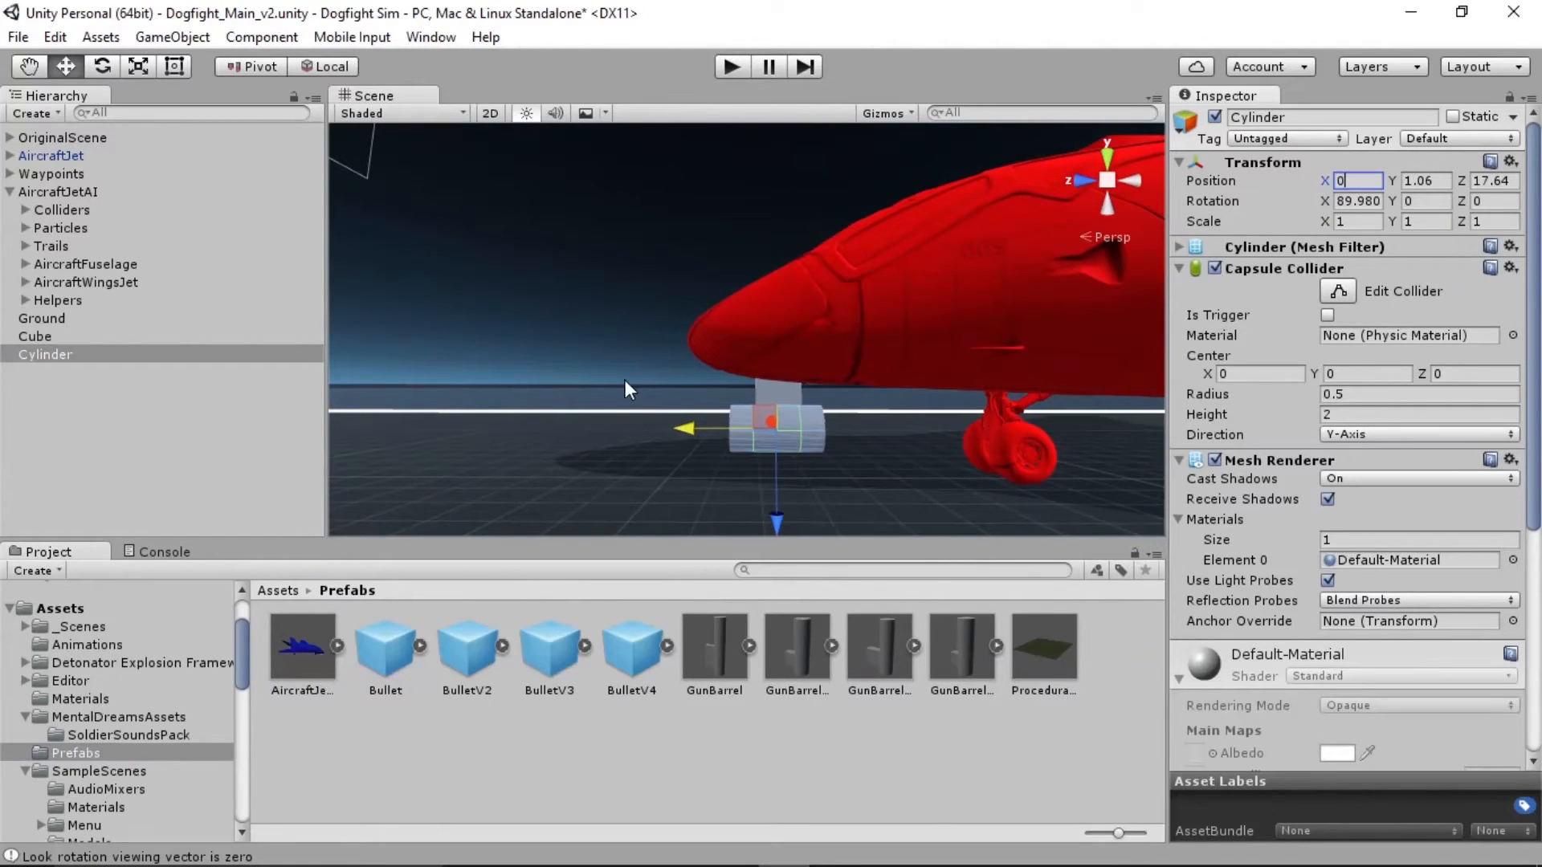
Enlarge the cylinder to a scale of about 1.15, 1.67, 1.15 and move it against the cube at about Y 1.23, Z 18.3
left_click_drag(691, 422, 654, 428)
key("r")
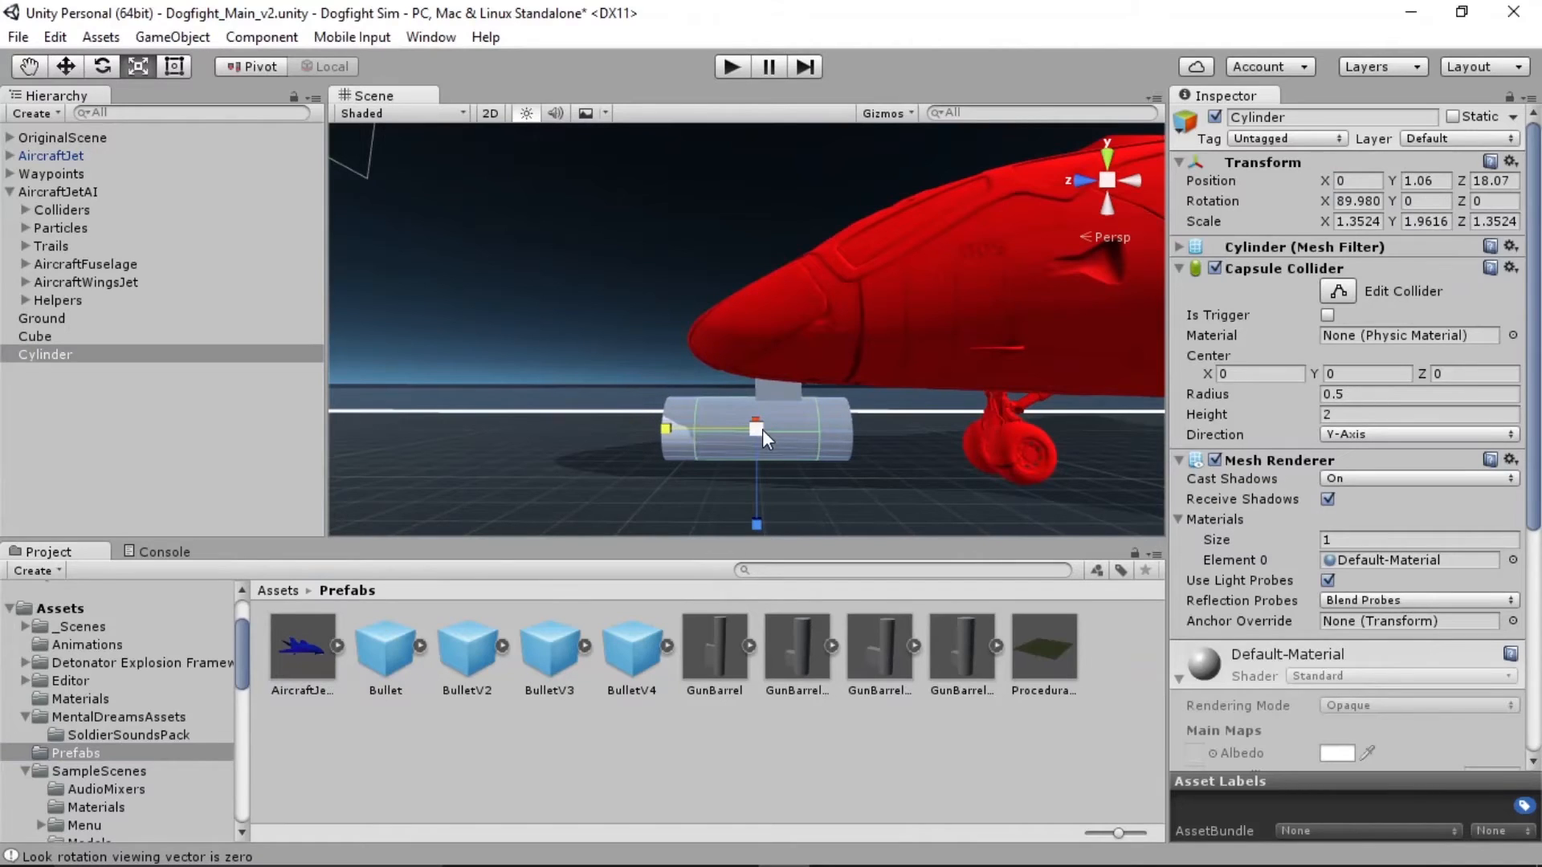
left_click_drag(759, 431, 659, 425)
key("w")
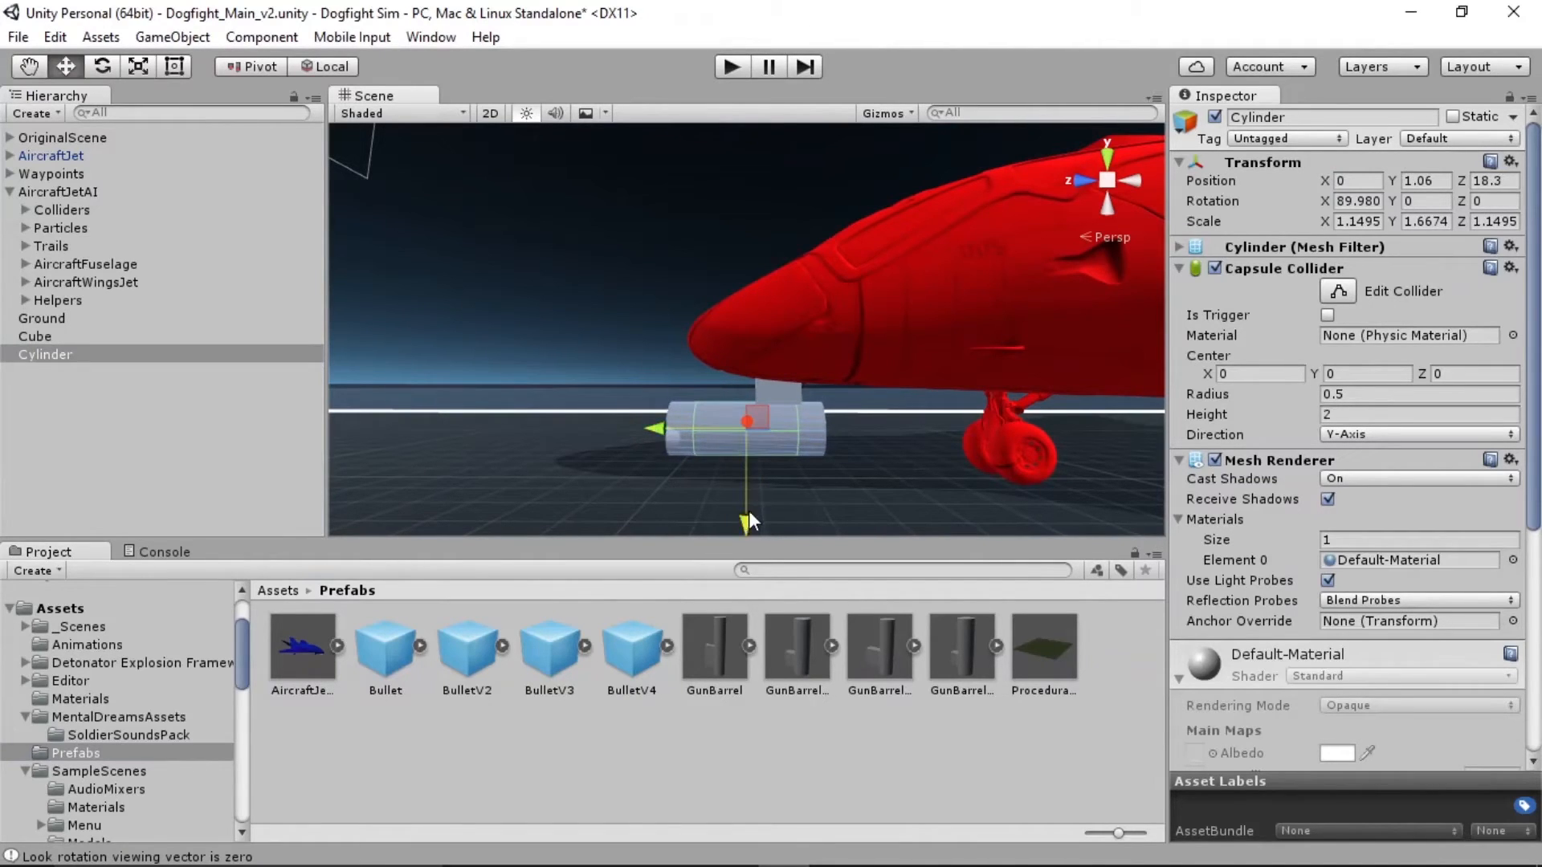
left_click_drag(749, 511, 748, 508)
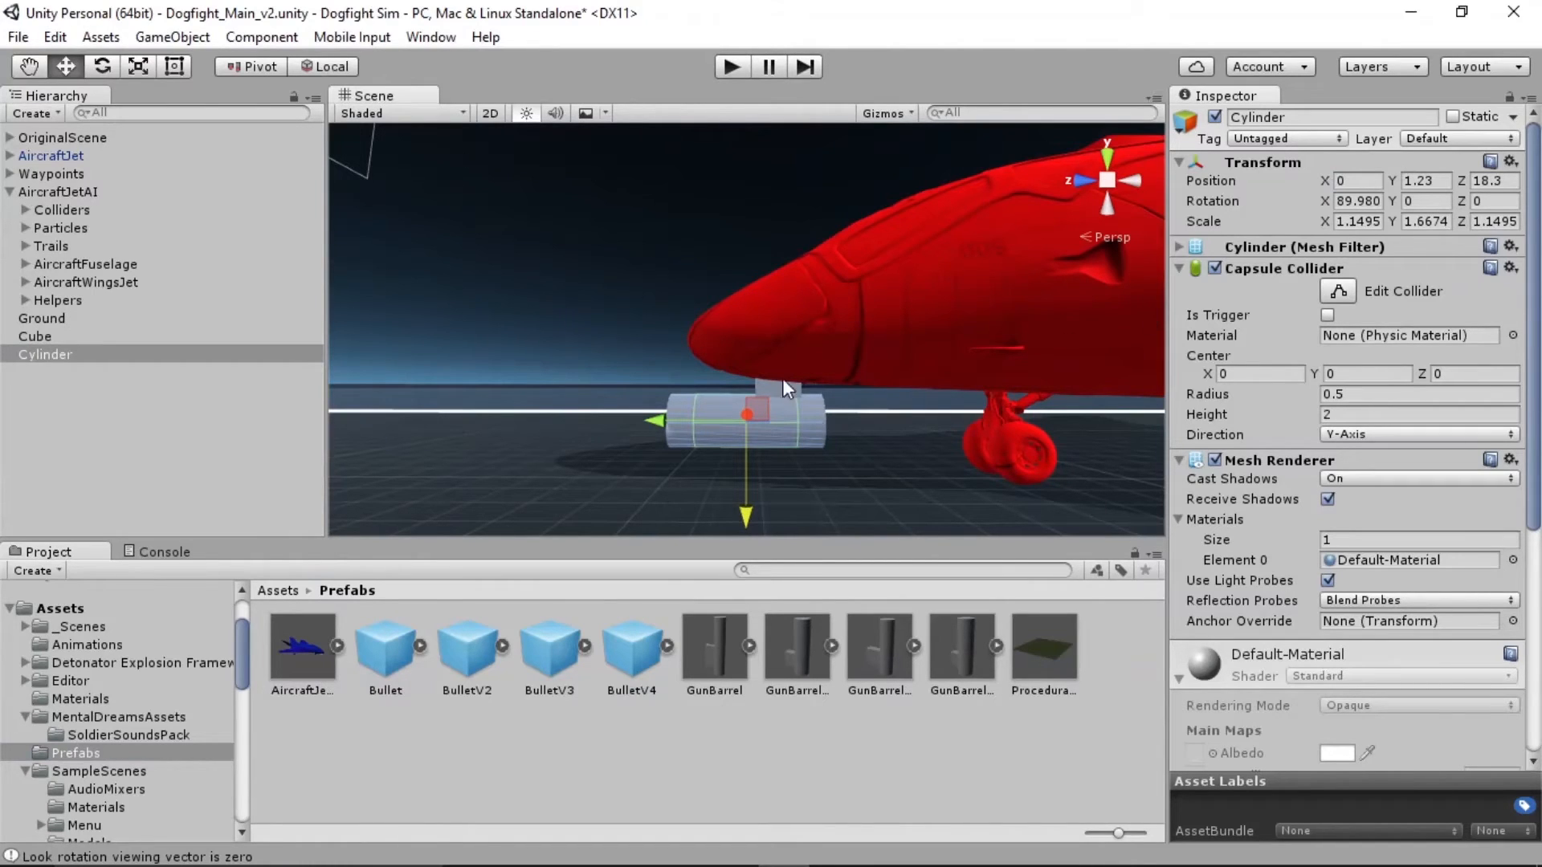
Make the Cube a child of the Cylinder and rename the Cylinder as GunBarrel
left_click(36, 338)
left_click_drag(42, 335, 49, 355)
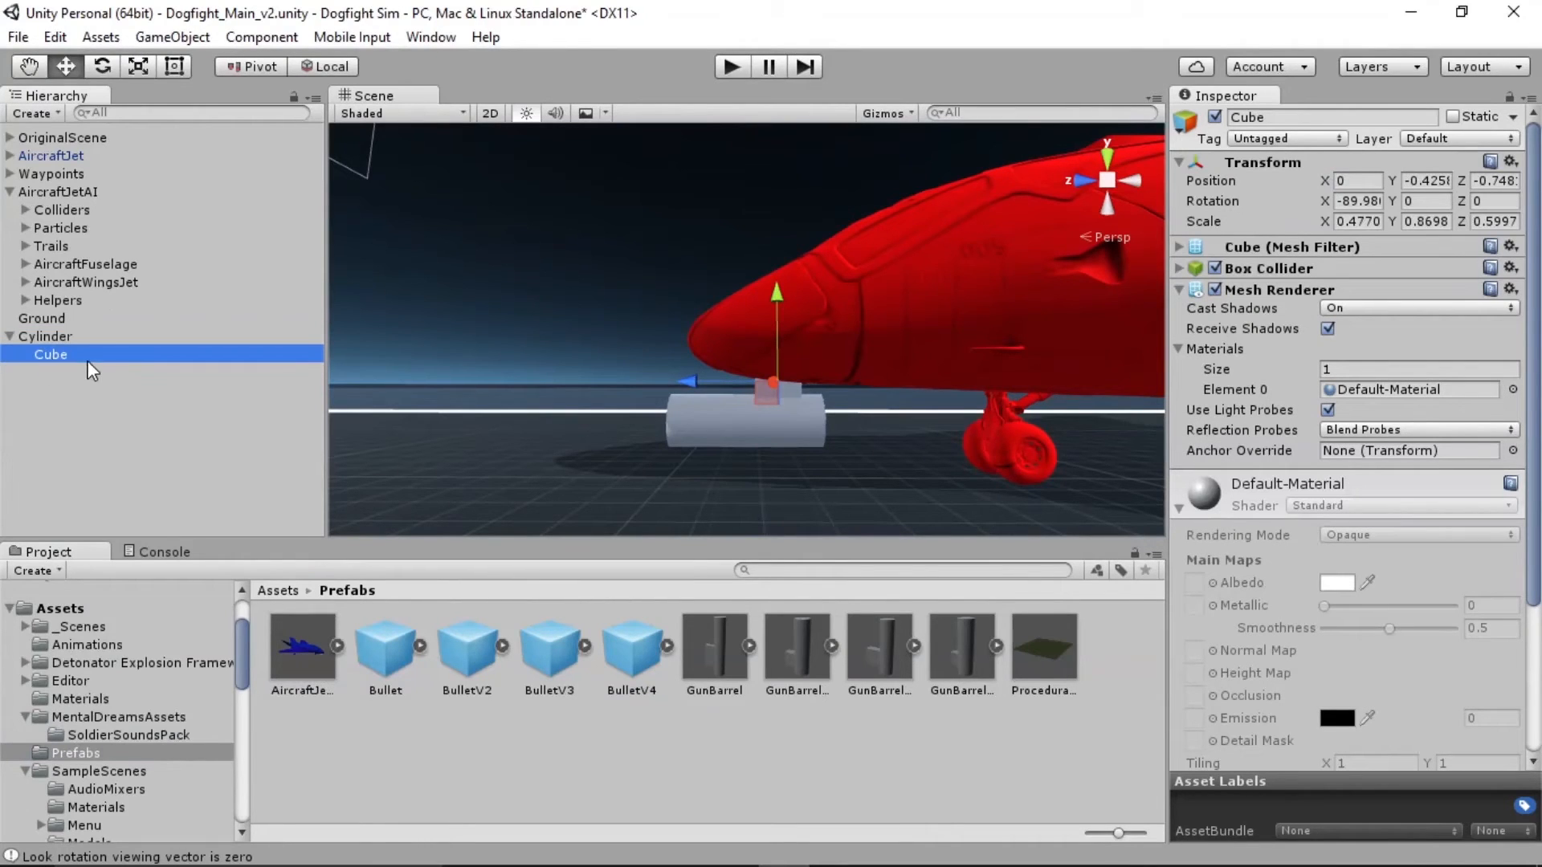
left_click(46, 336)
left_click(41, 335)
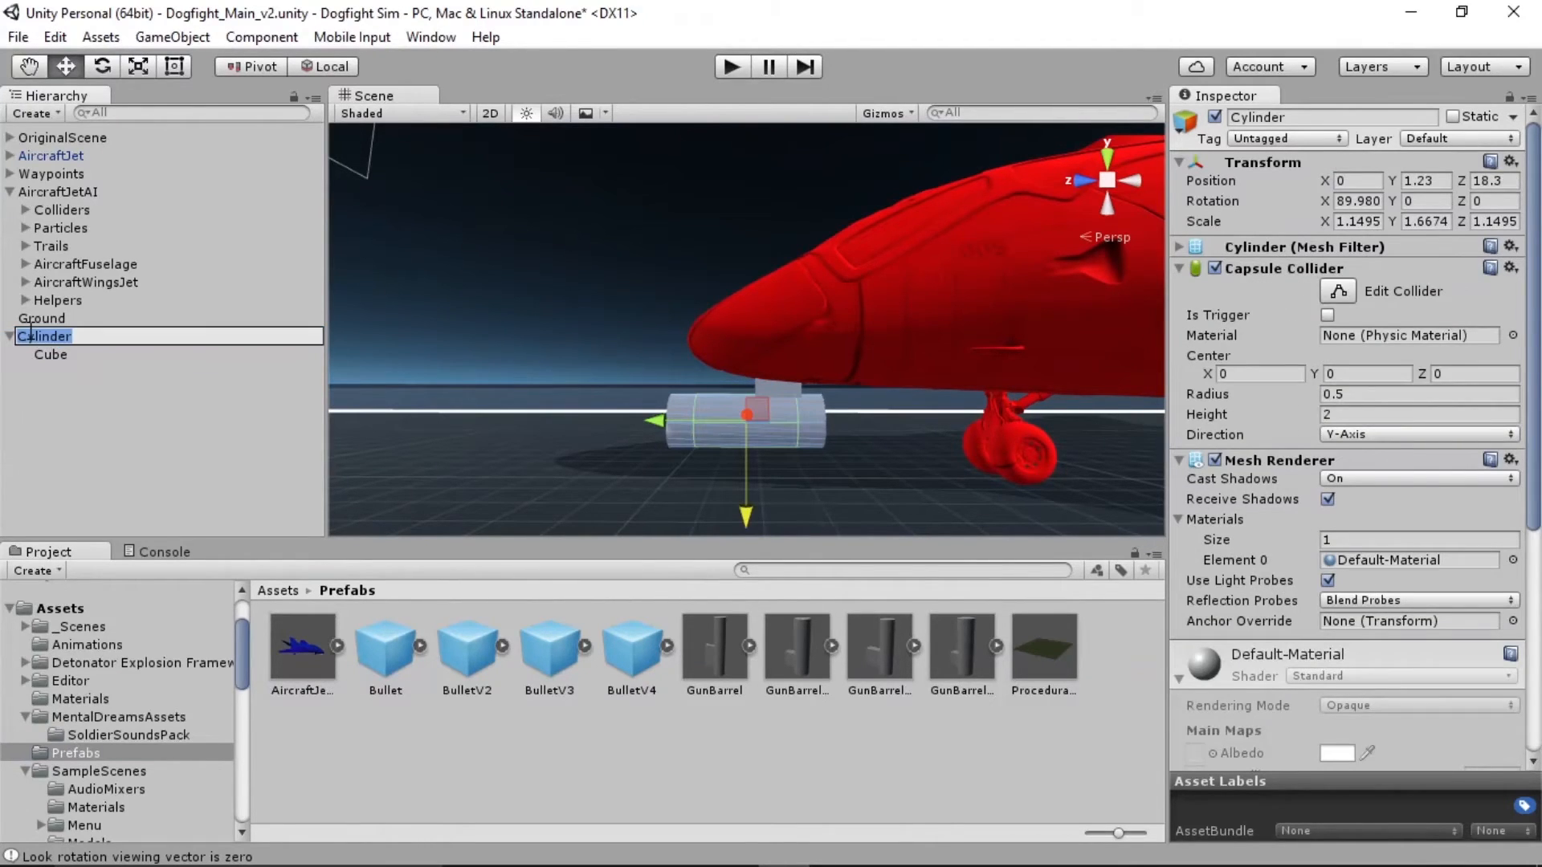
type("GunBarrel")
key("Return")
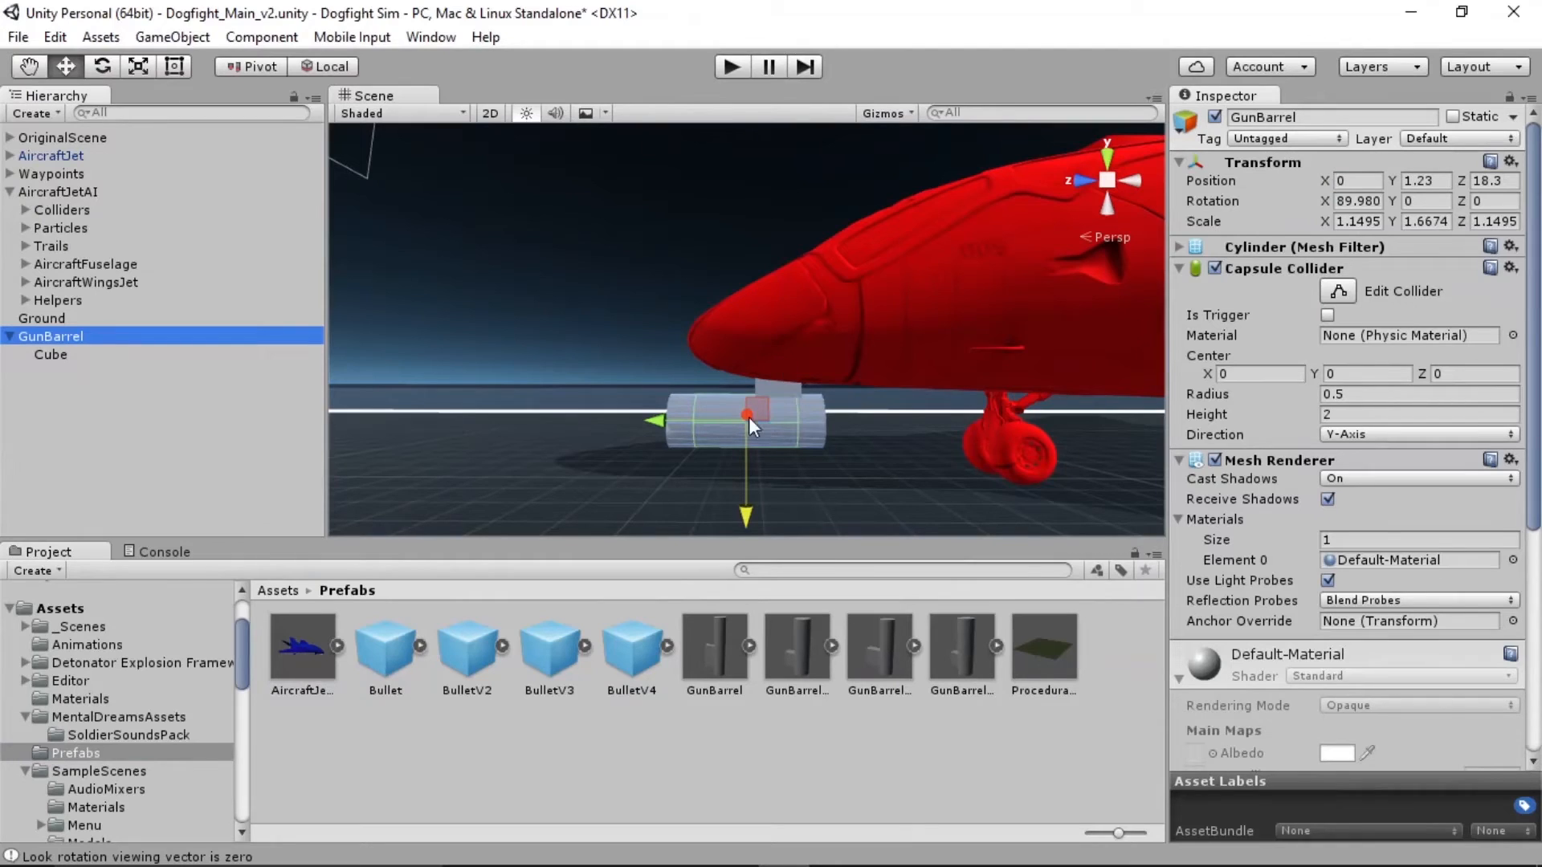
Create an empty child object under GunBarrel and move it in front of the muzzle to about local Y 1.76
right_click(80, 342)
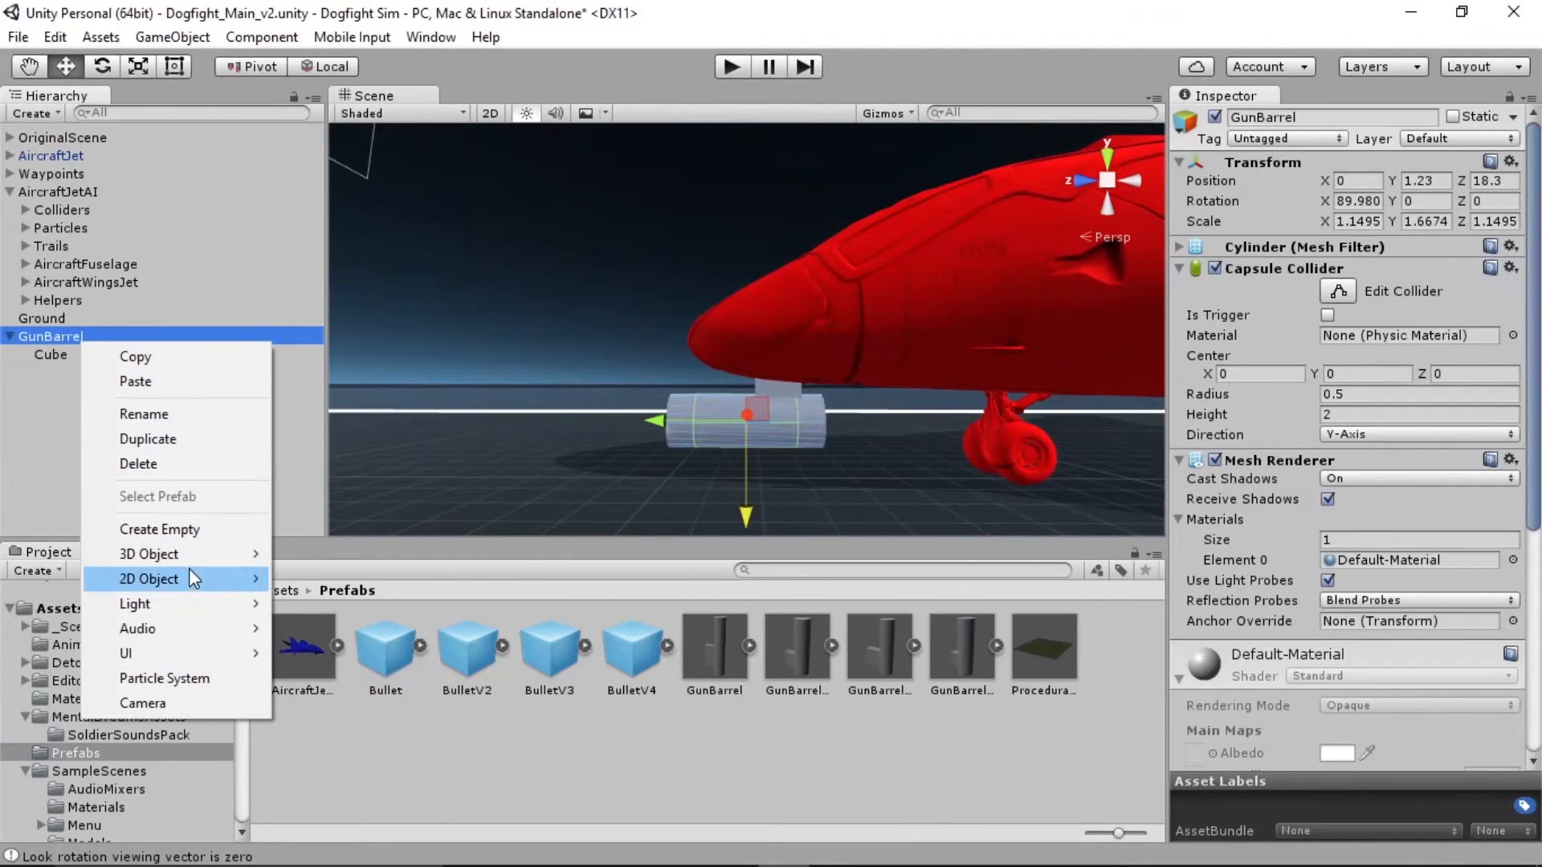
left_click(160, 530)
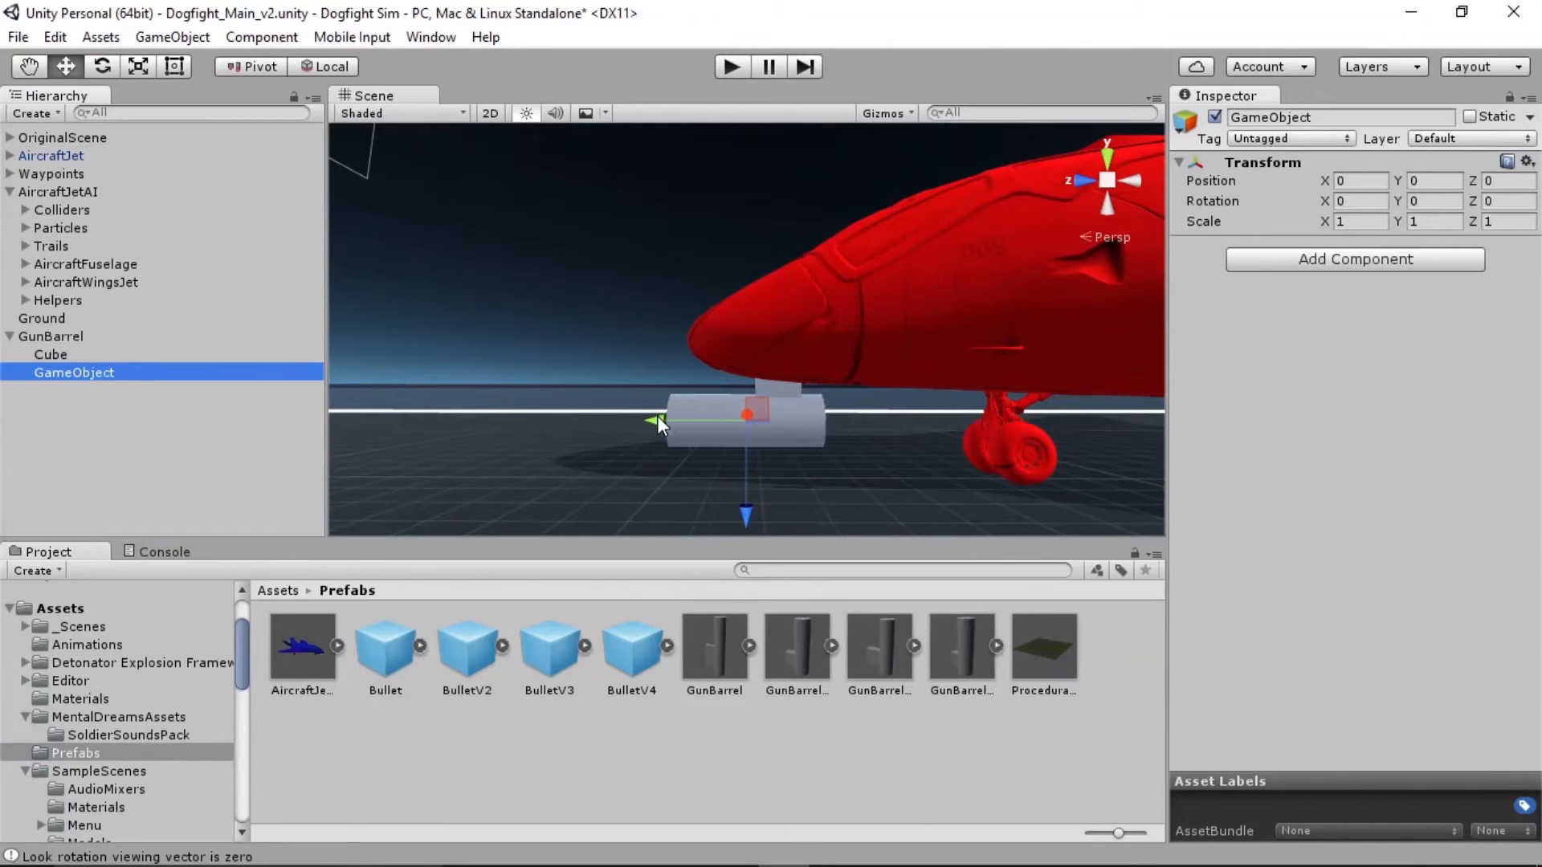
left_click_drag(657, 416, 523, 416)
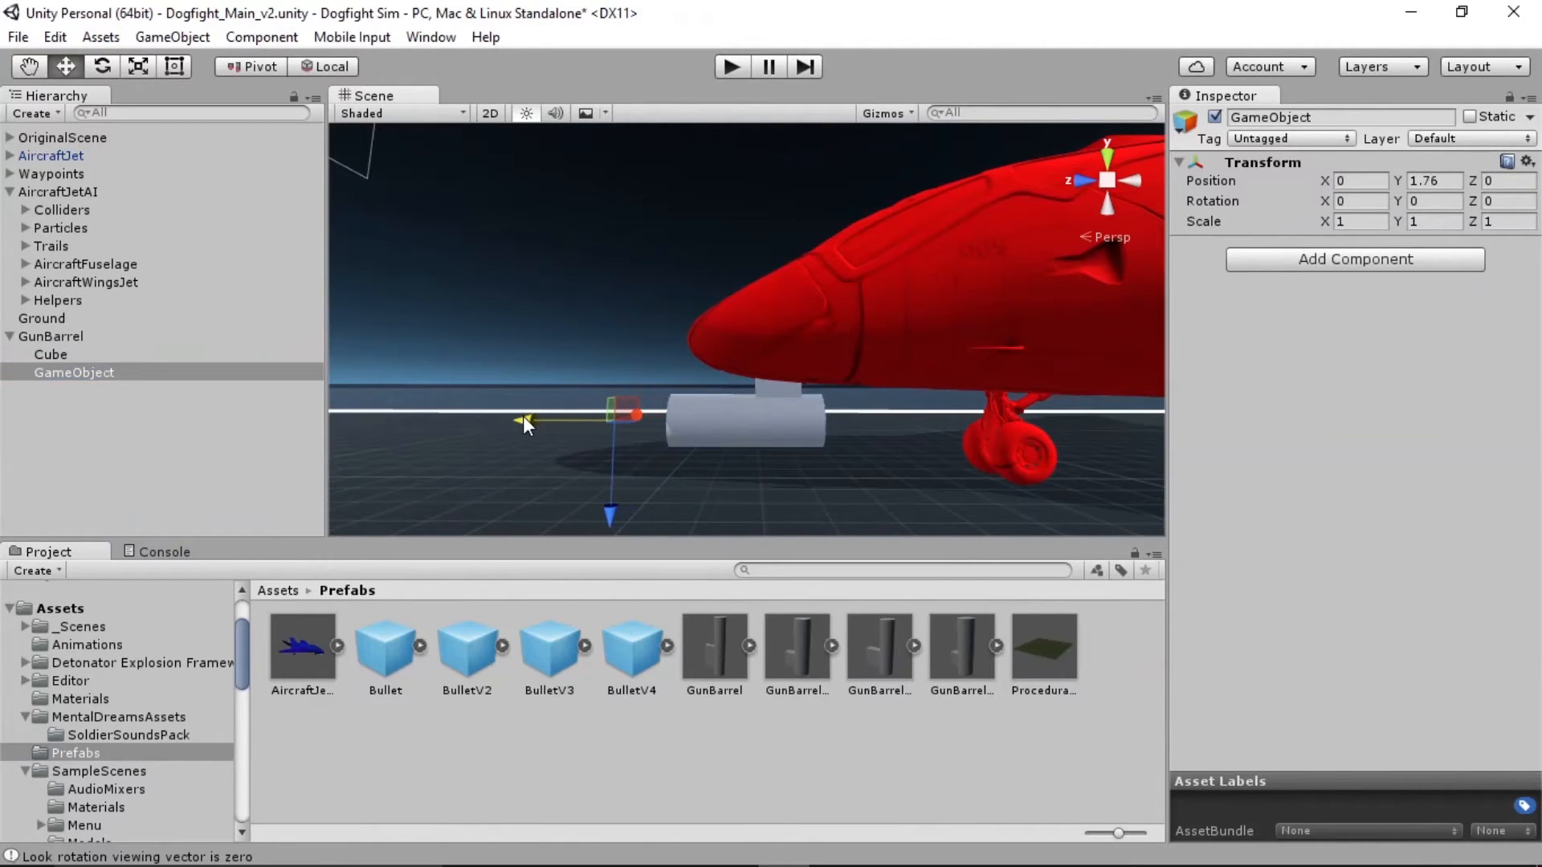
middle_click_drag(523, 416, 764, 410)
Rename GunBarrel's empty child object as BulletInstantiator
left_click(86, 373)
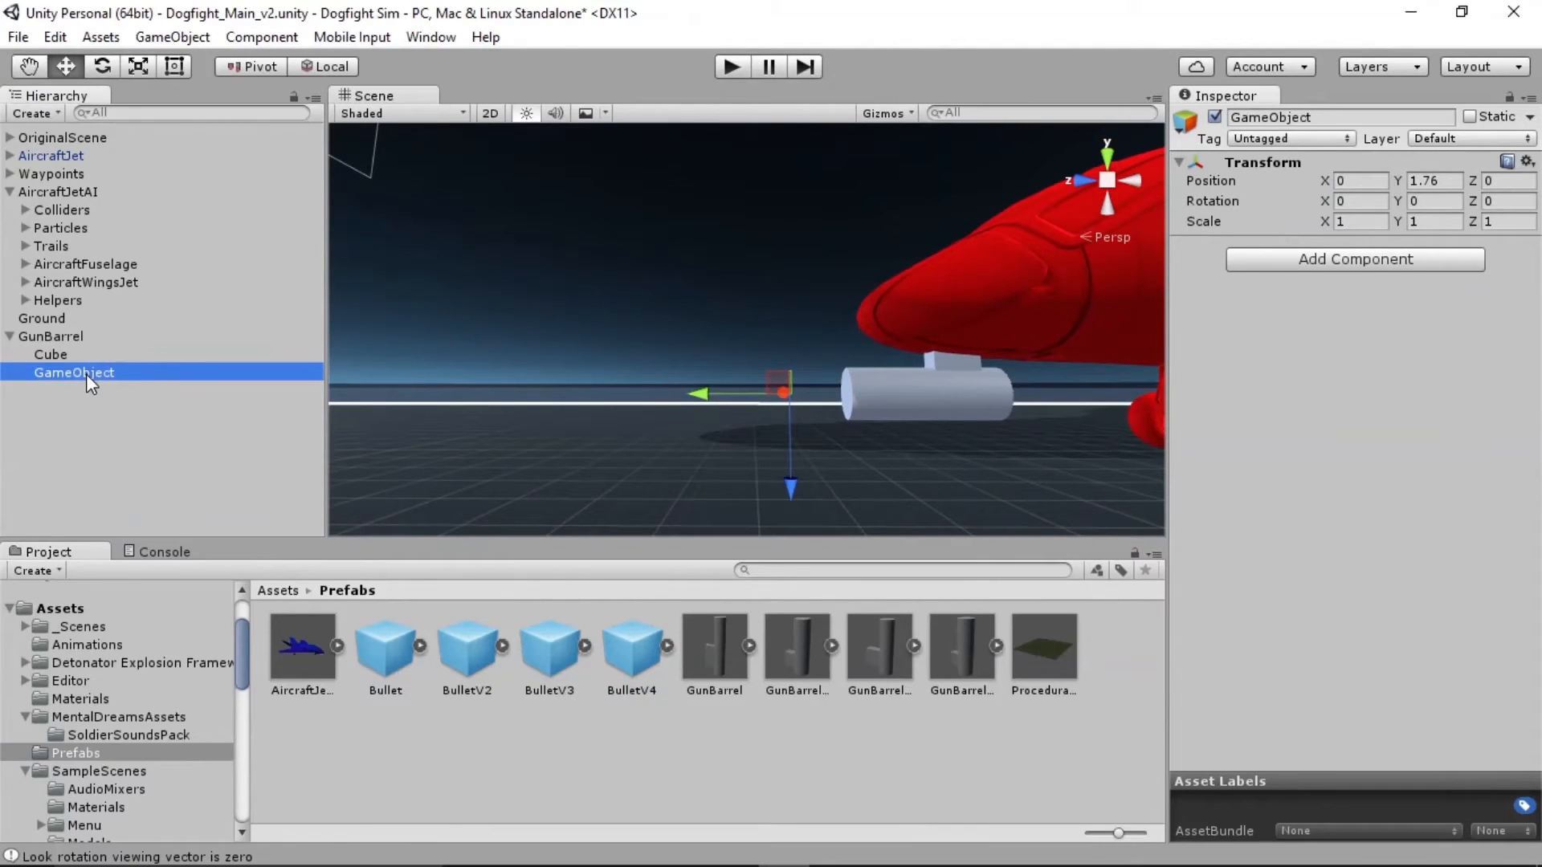
left_click(85, 374)
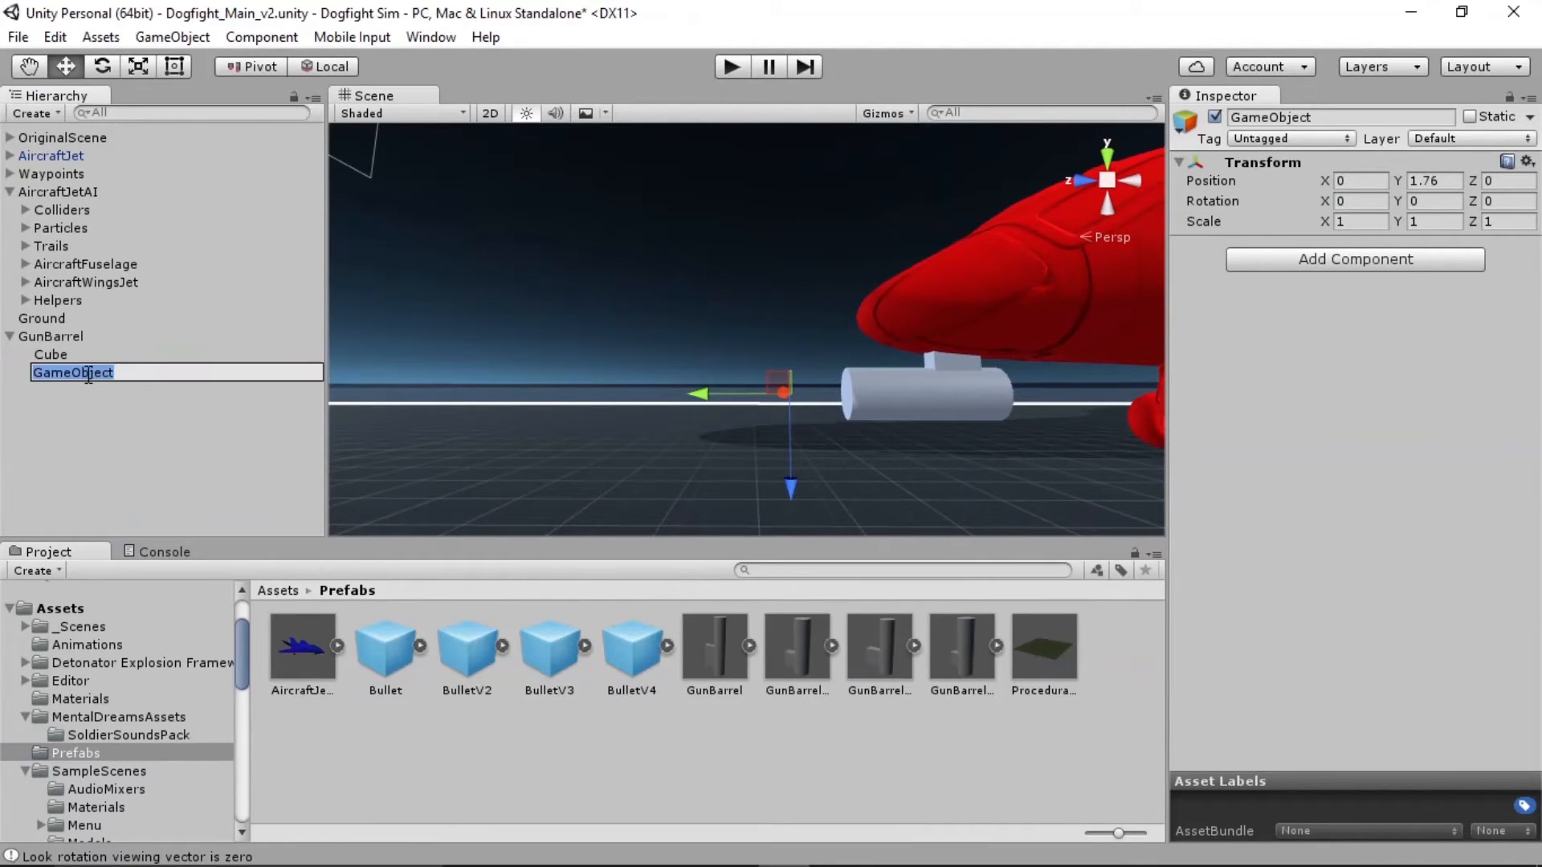
type("BulletIns")
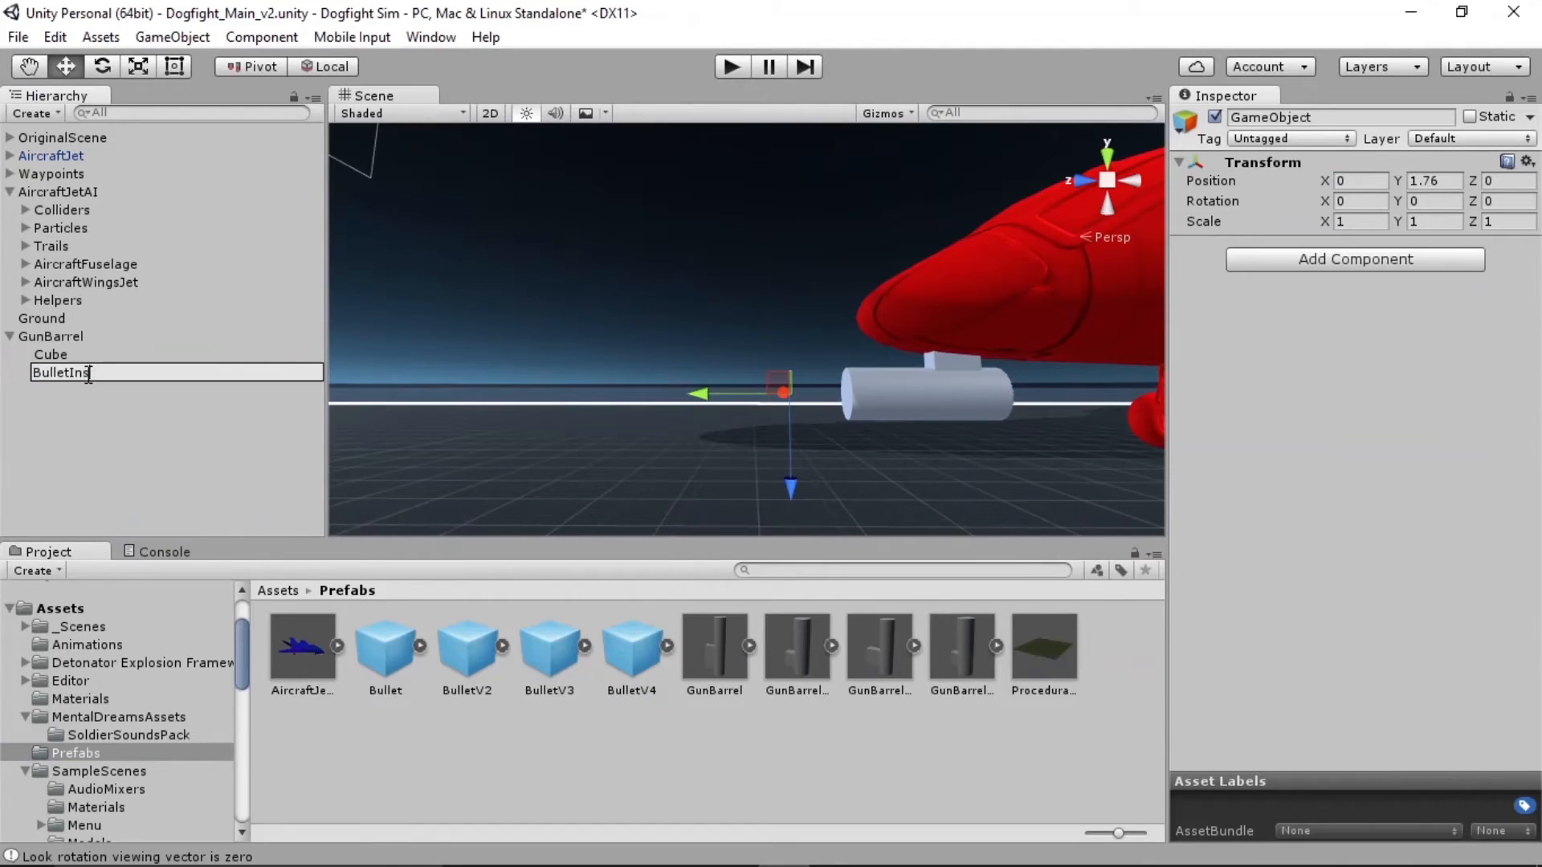
type("tantiator")
key("Return")
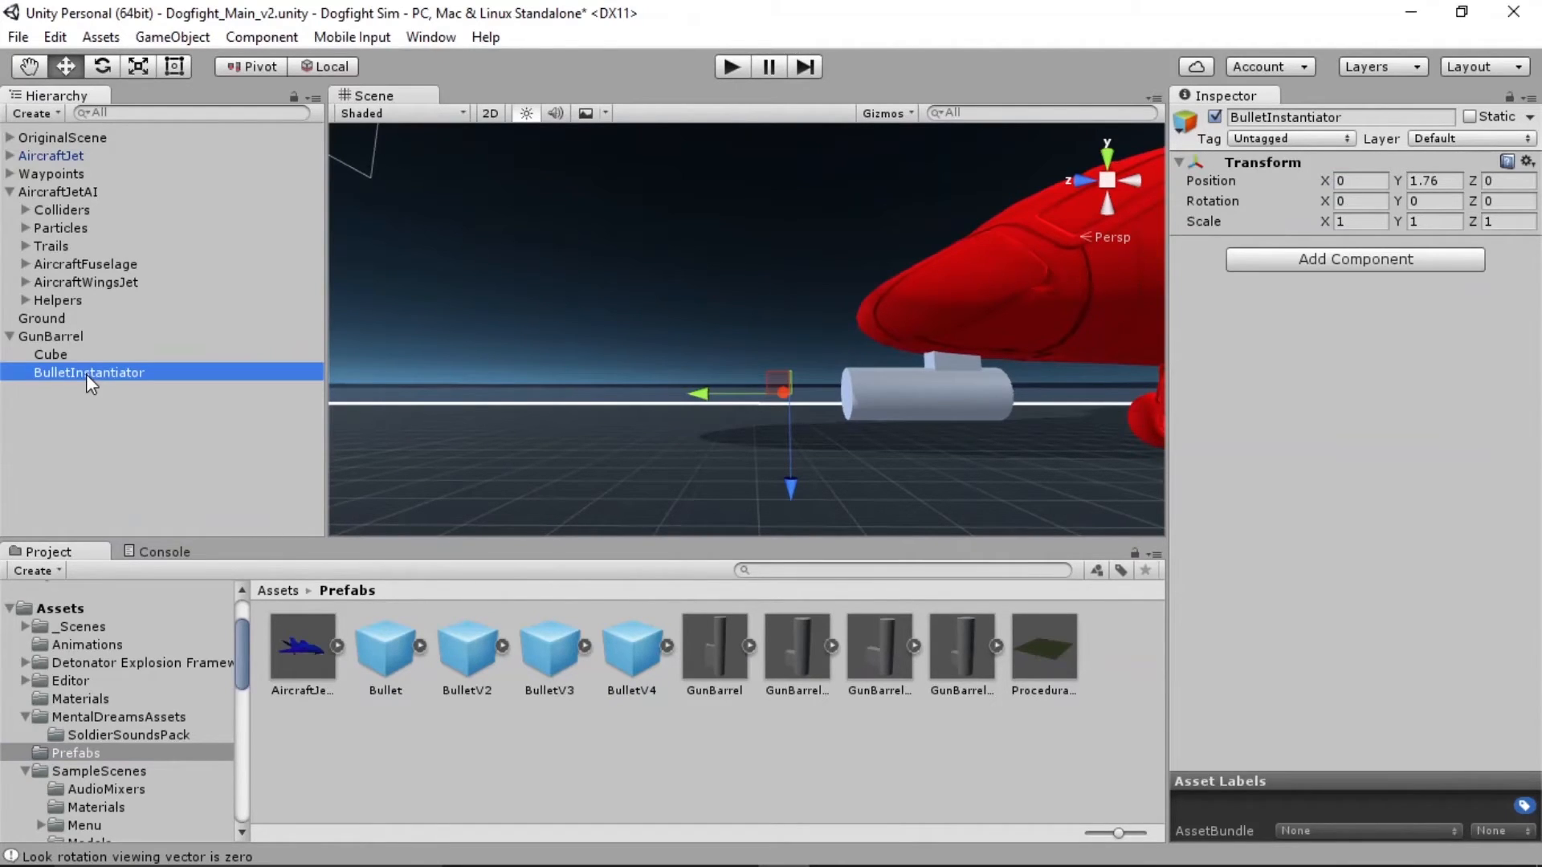
left_click(704, 395)
left_click(791, 485)
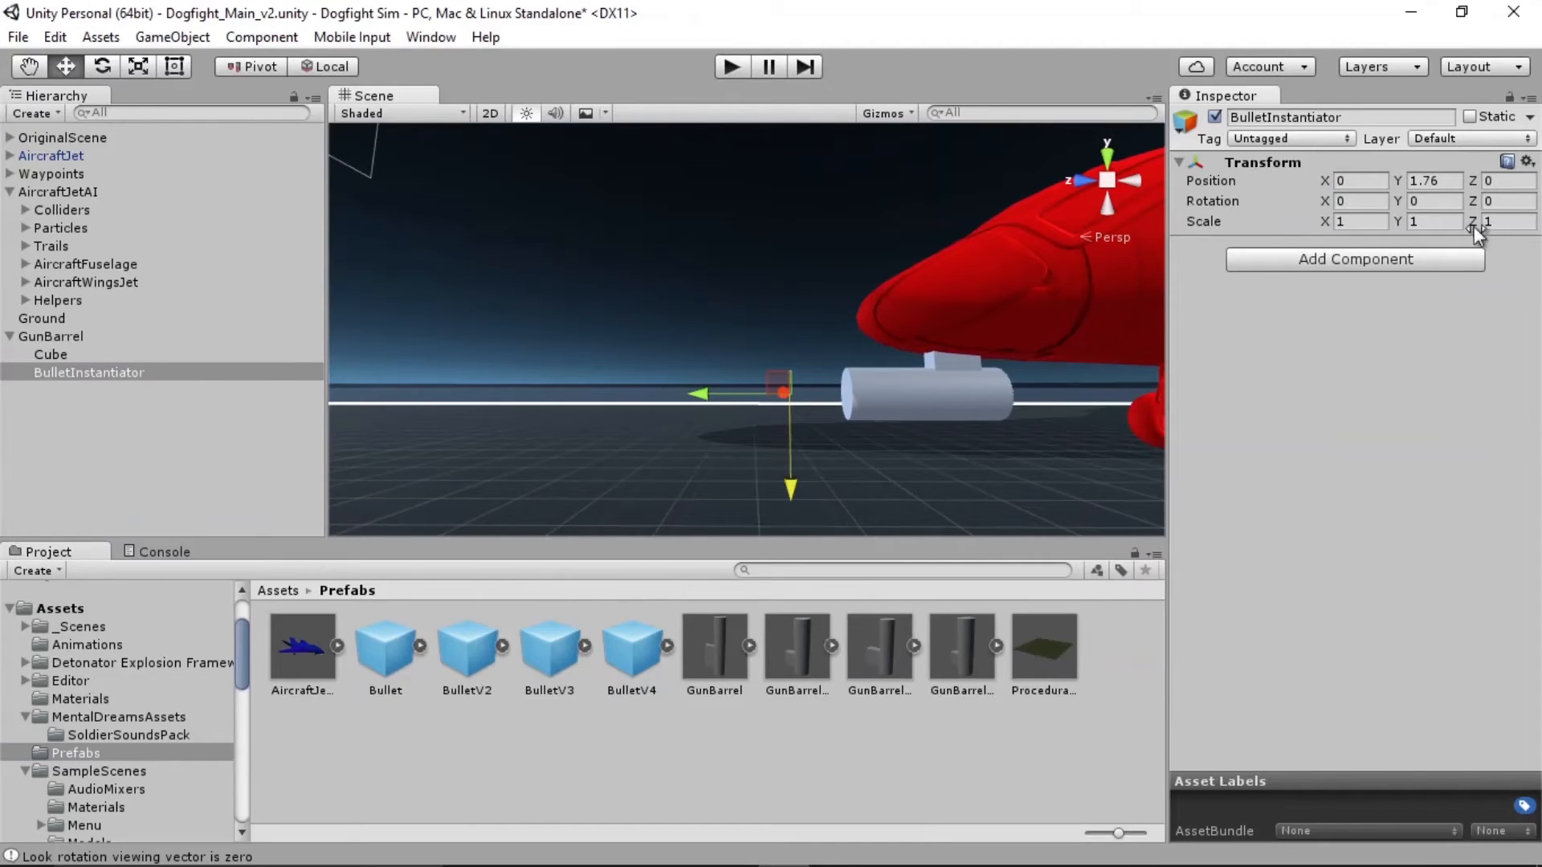
Rotate BulletInstantiator to -90 on X and move it closer to the muzzle, to about local Y 1.62
left_click(1377, 201)
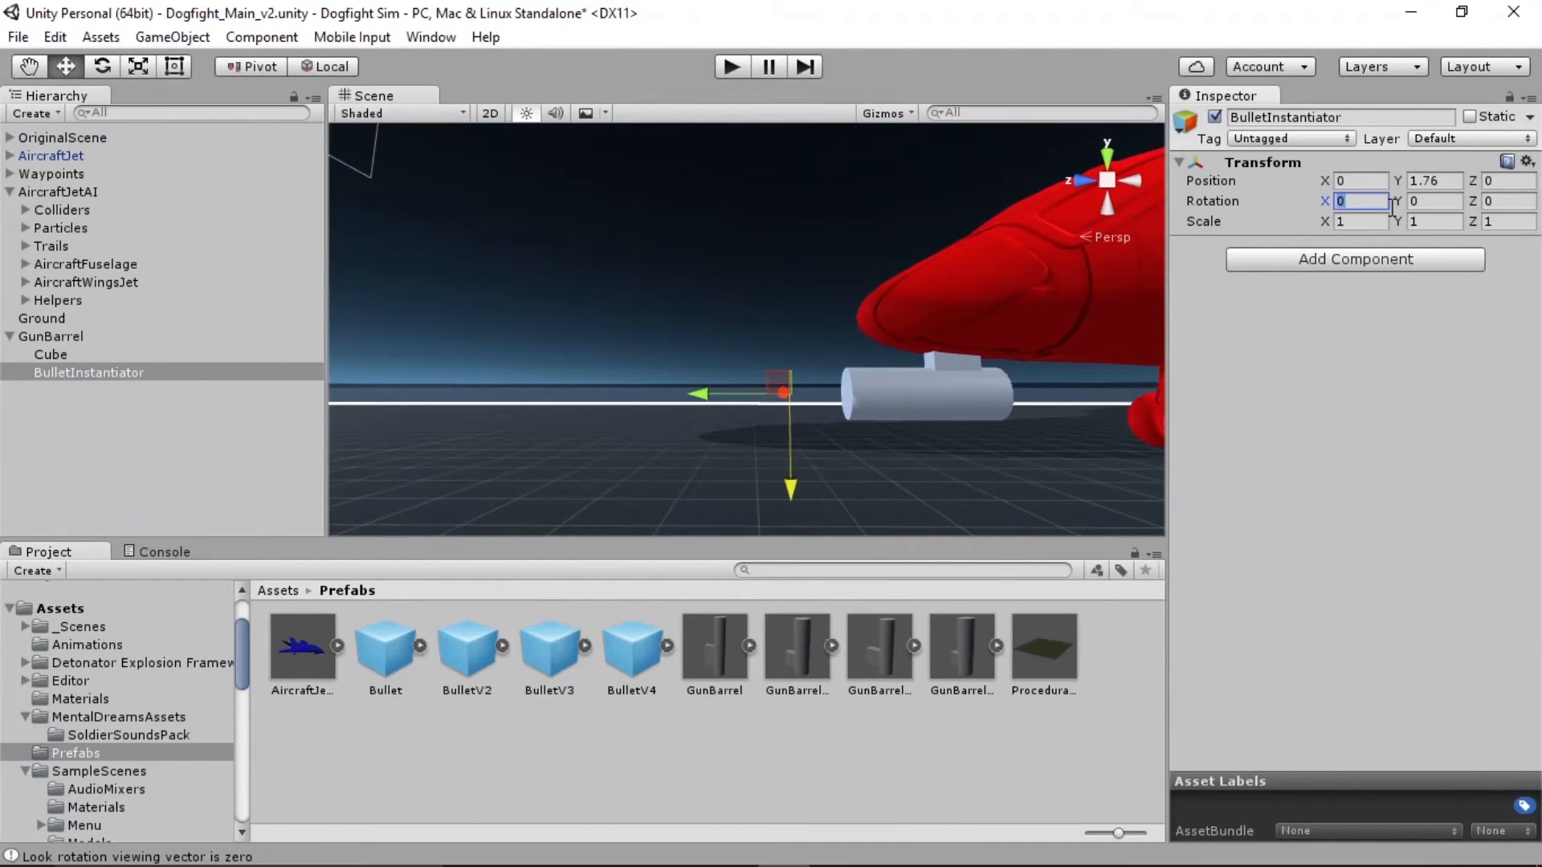
type("-90")
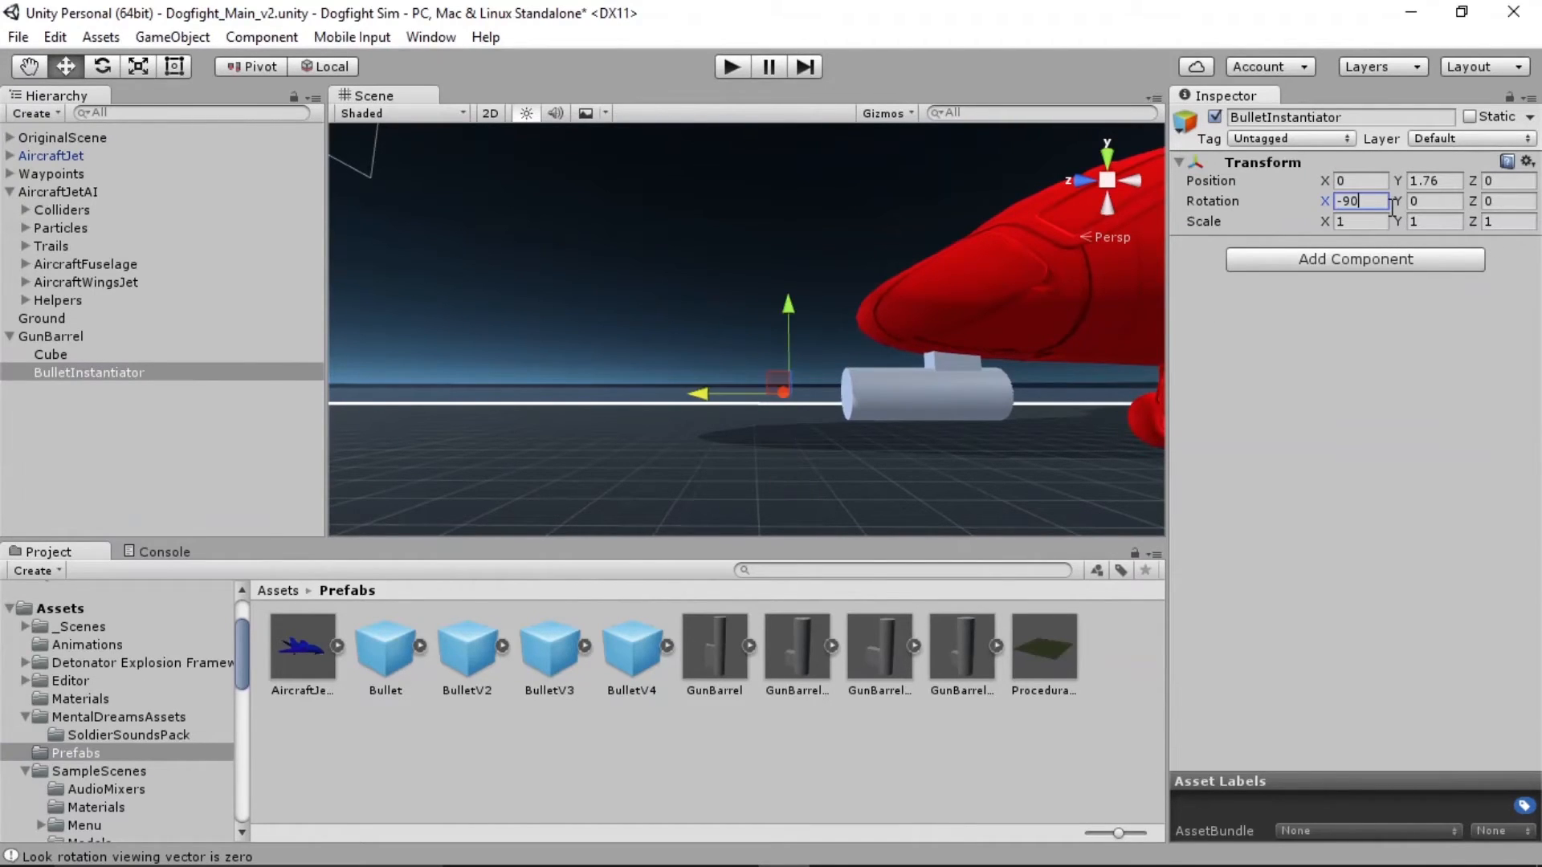
left_click(793, 308)
left_click_drag(784, 395, 701, 396, "alt")
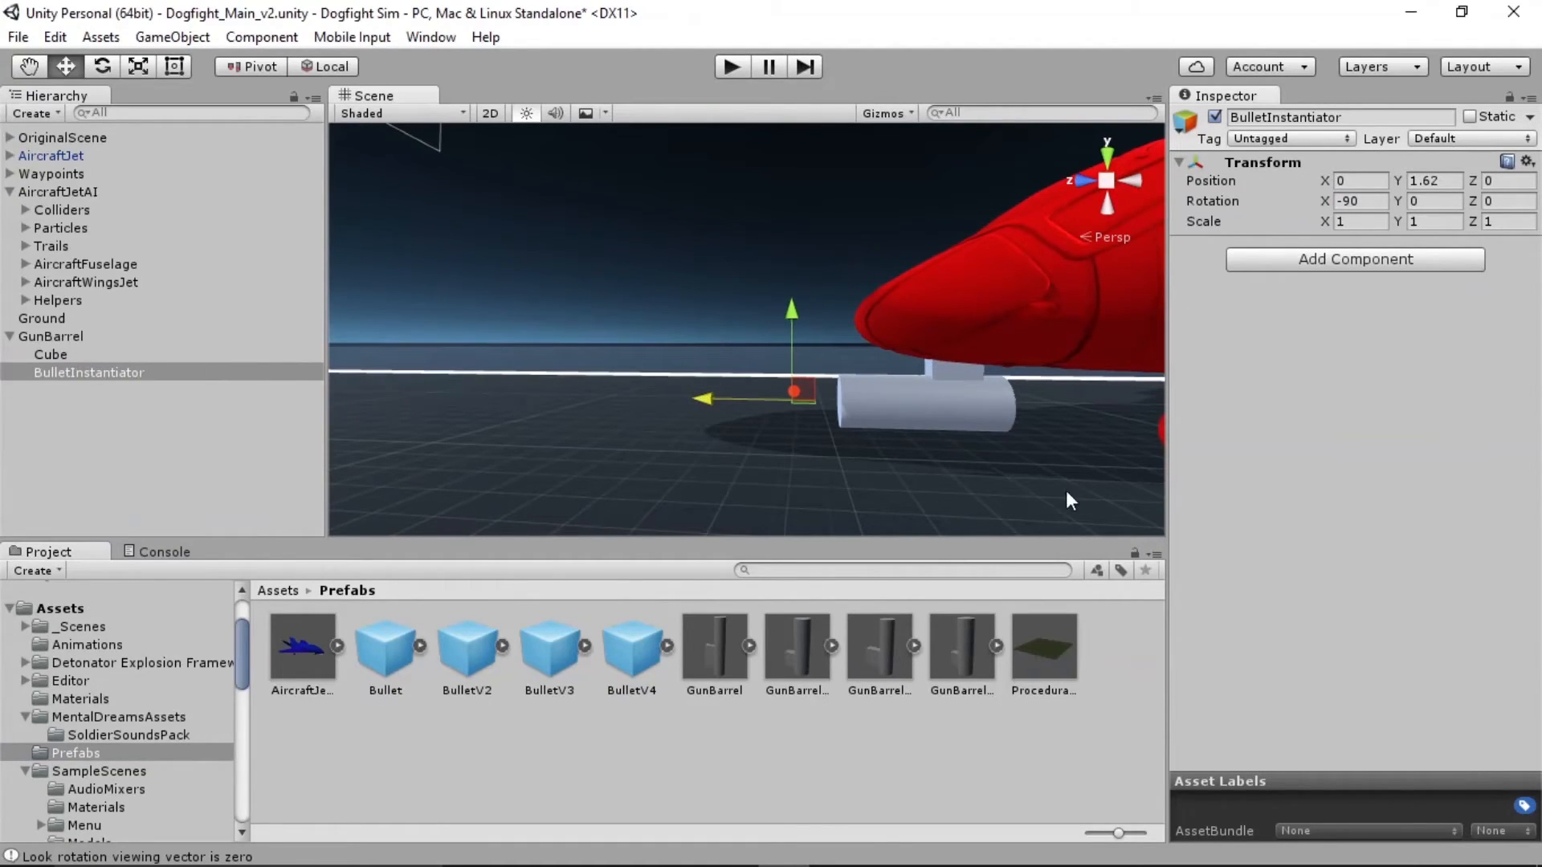
Add the Fire Gun script to BulletInstantiator and assign the BulletV4 prefab as its Bullet Object
left_click(50, 335)
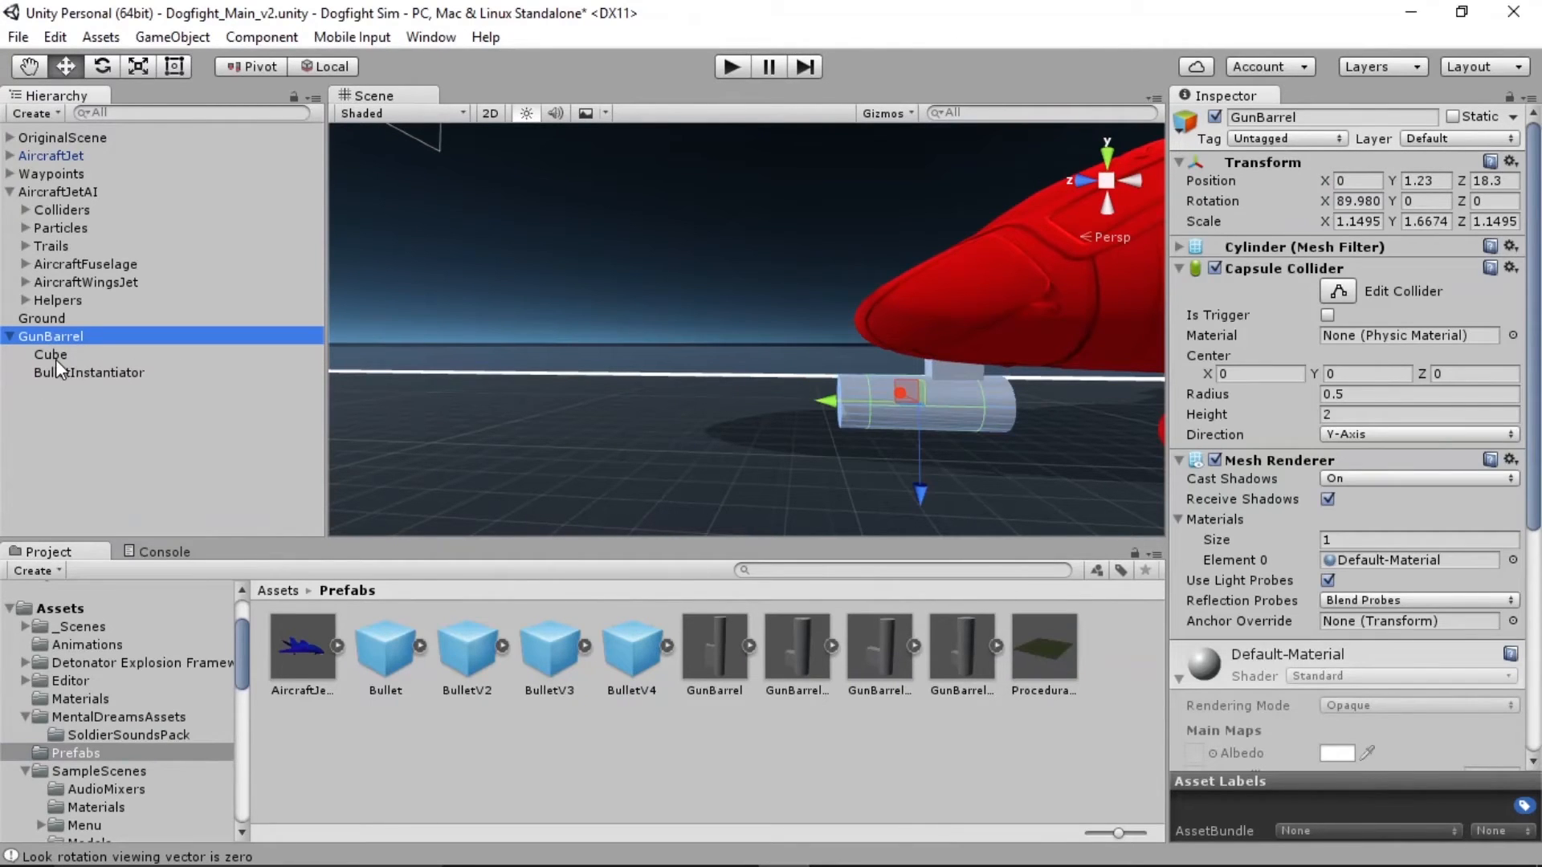
left_click(79, 372)
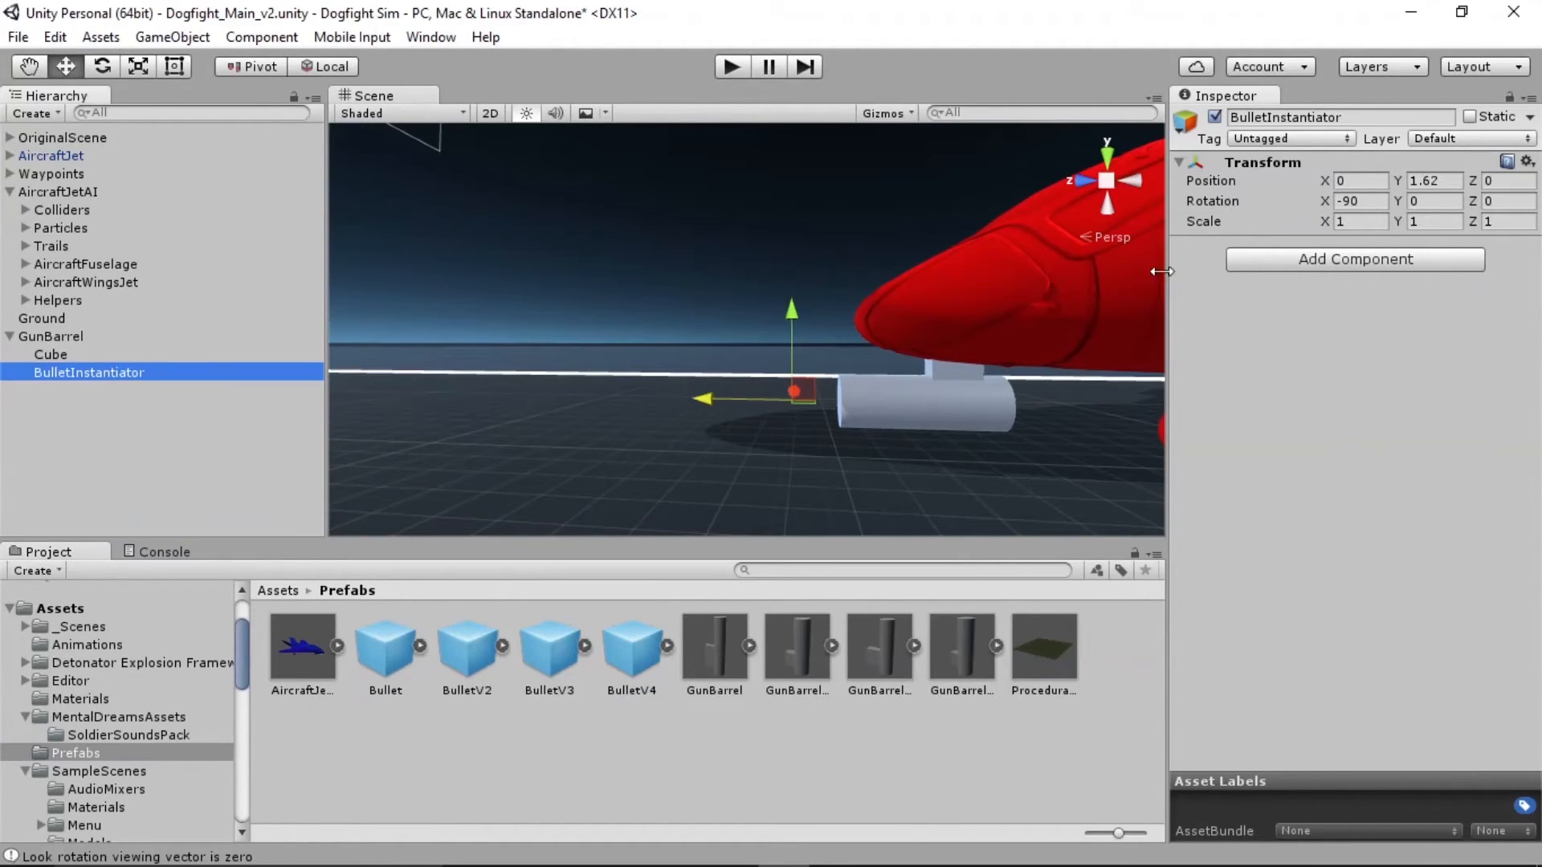
left_click(1289, 261)
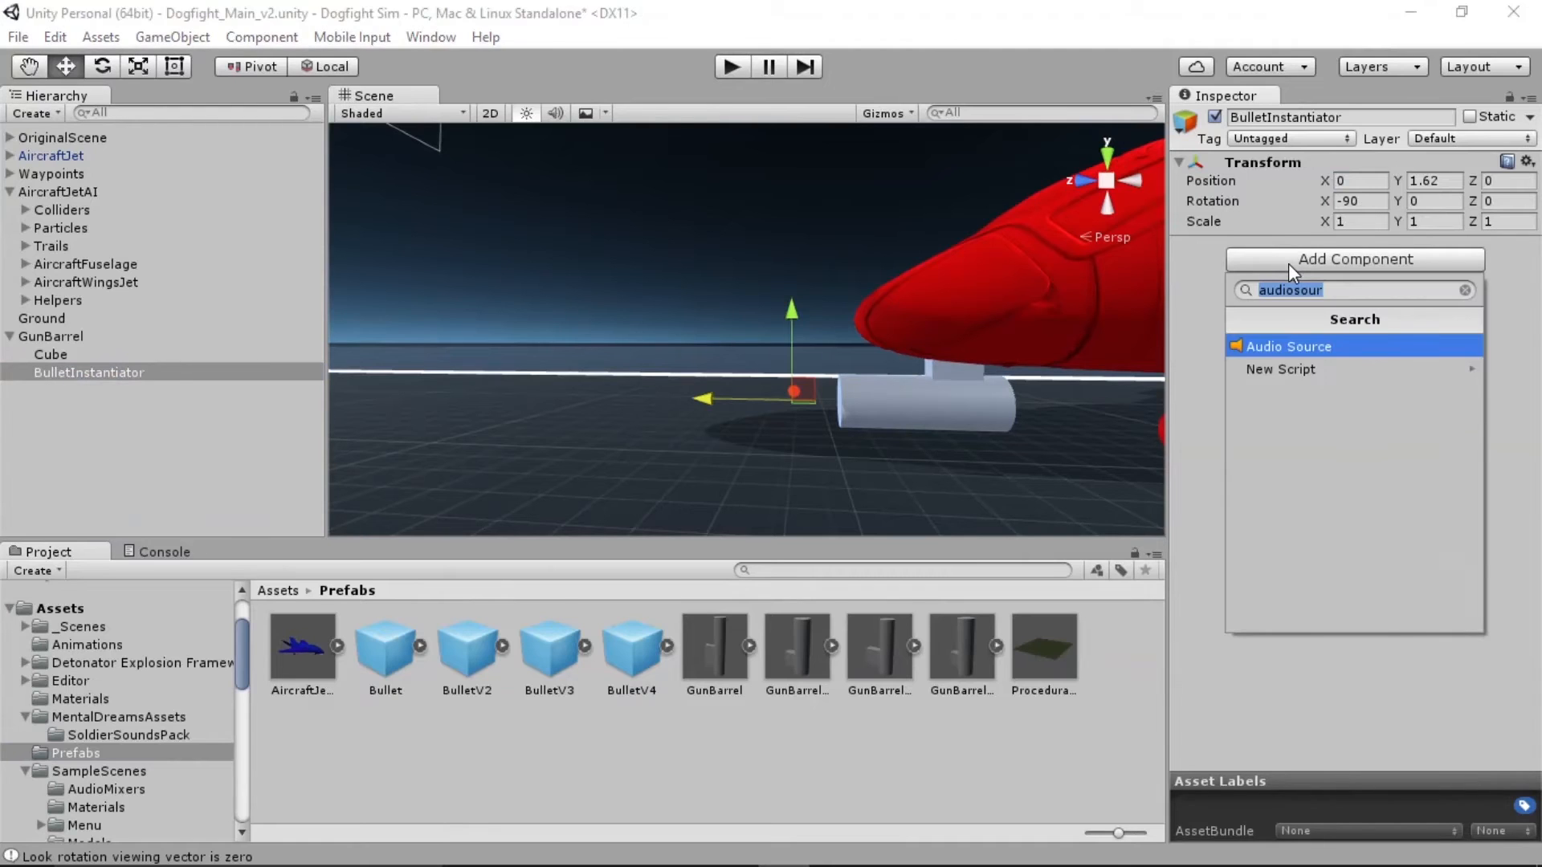
type("Fire")
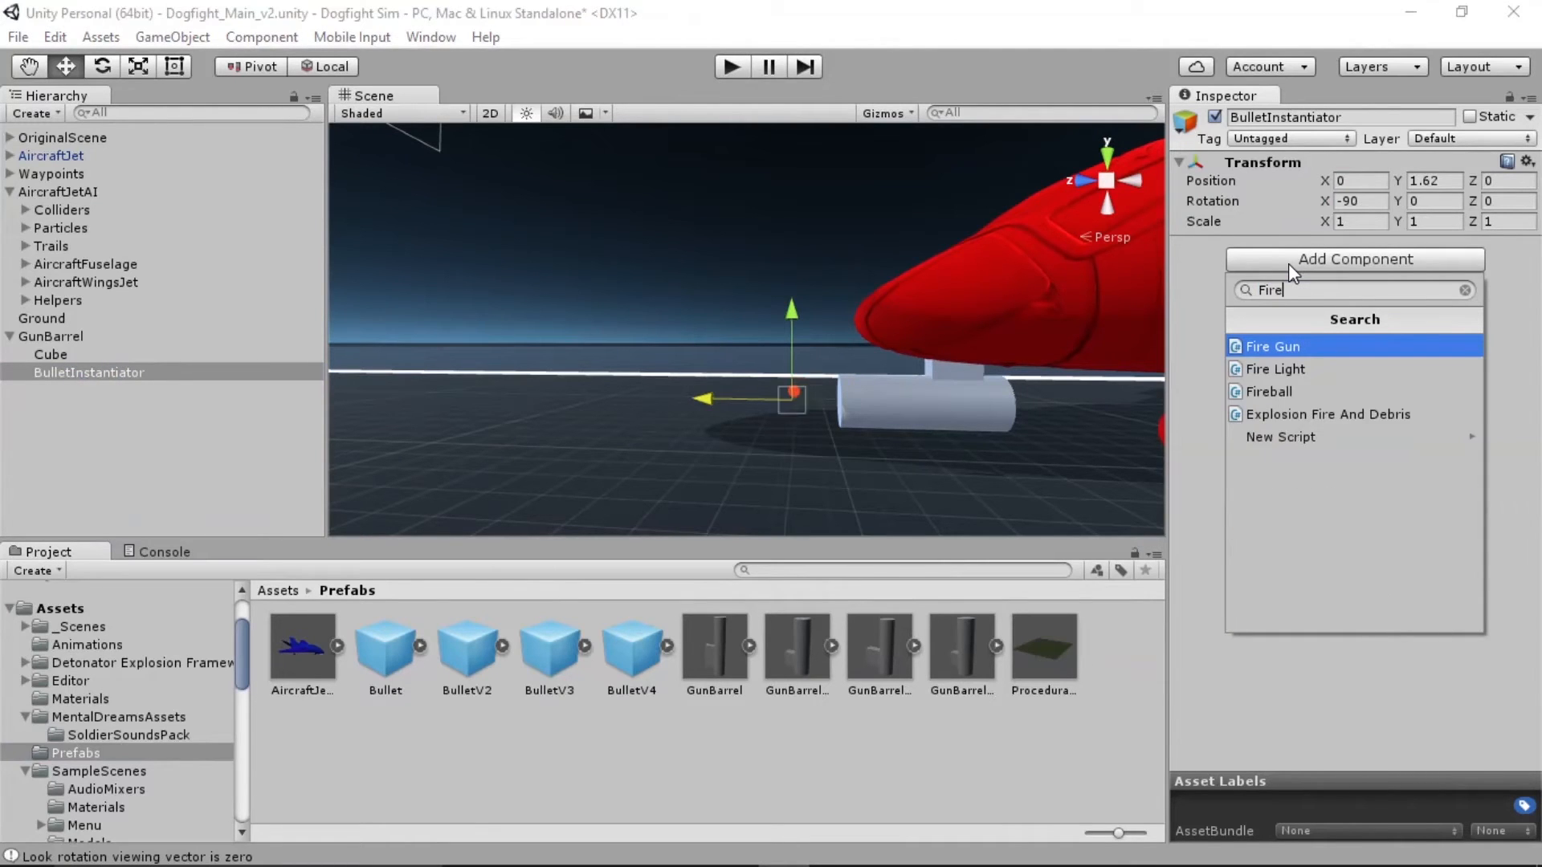
type("Gun")
key("Return")
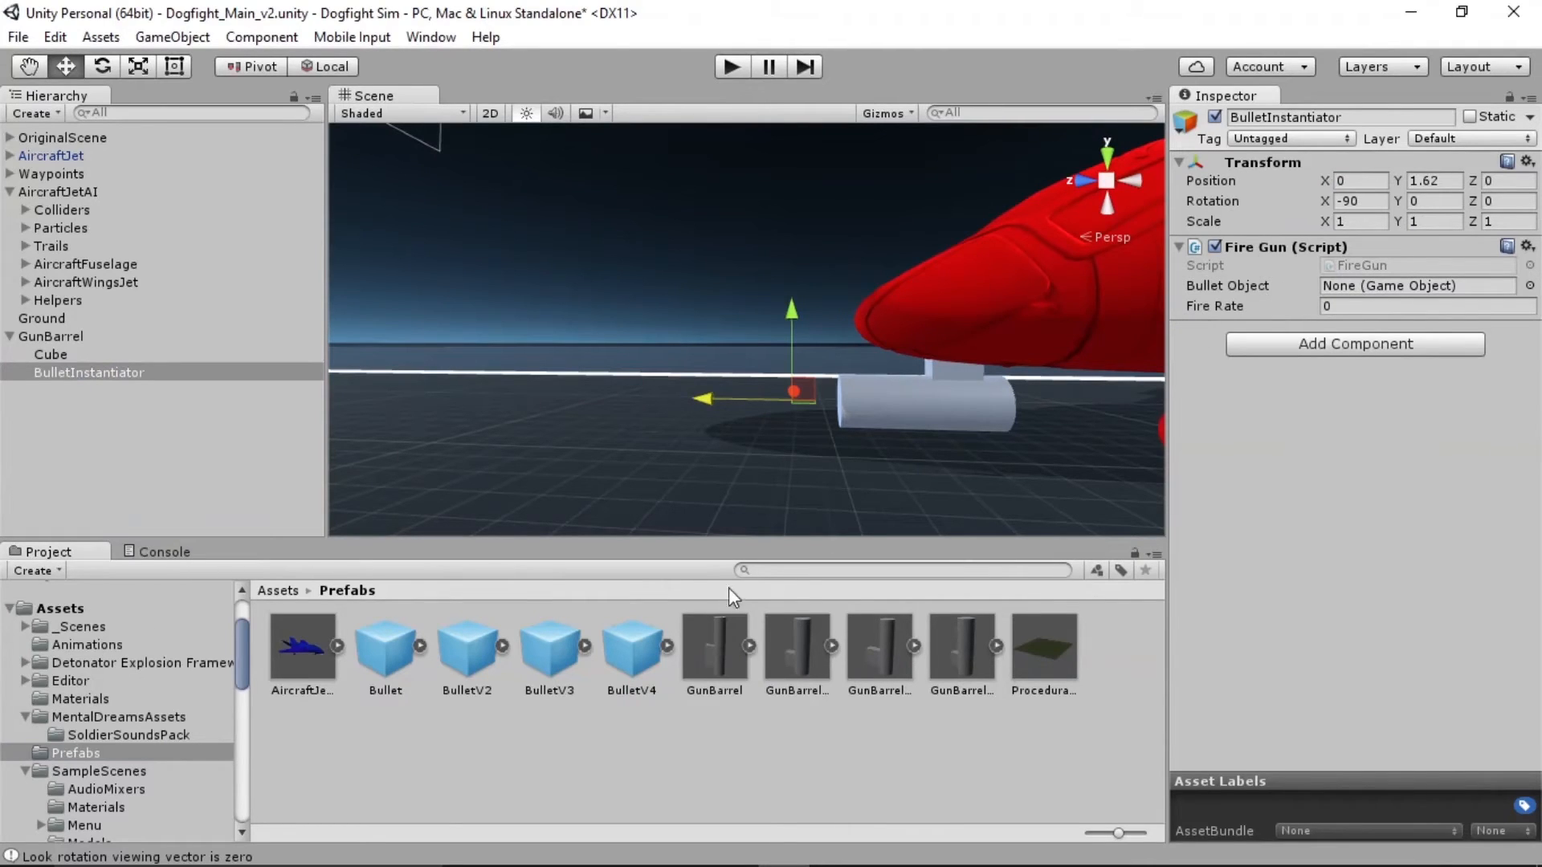
left_click_drag(623, 655, 1361, 281)
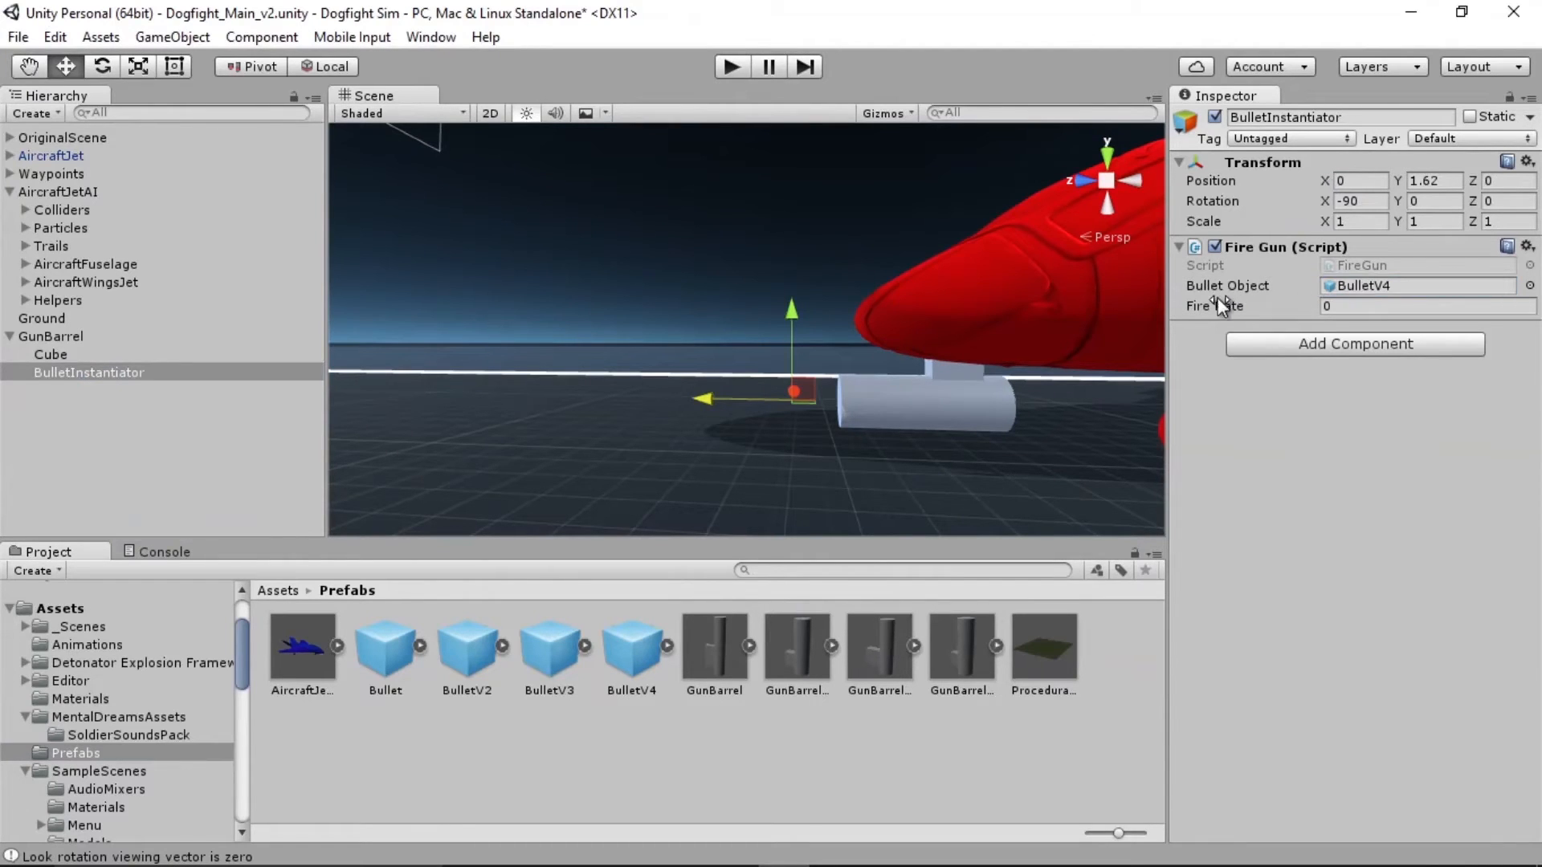
Locate the FireGun script and examine its public bulletObject declaration in MonoDevelop, then return to Unity
left_click(1354, 266)
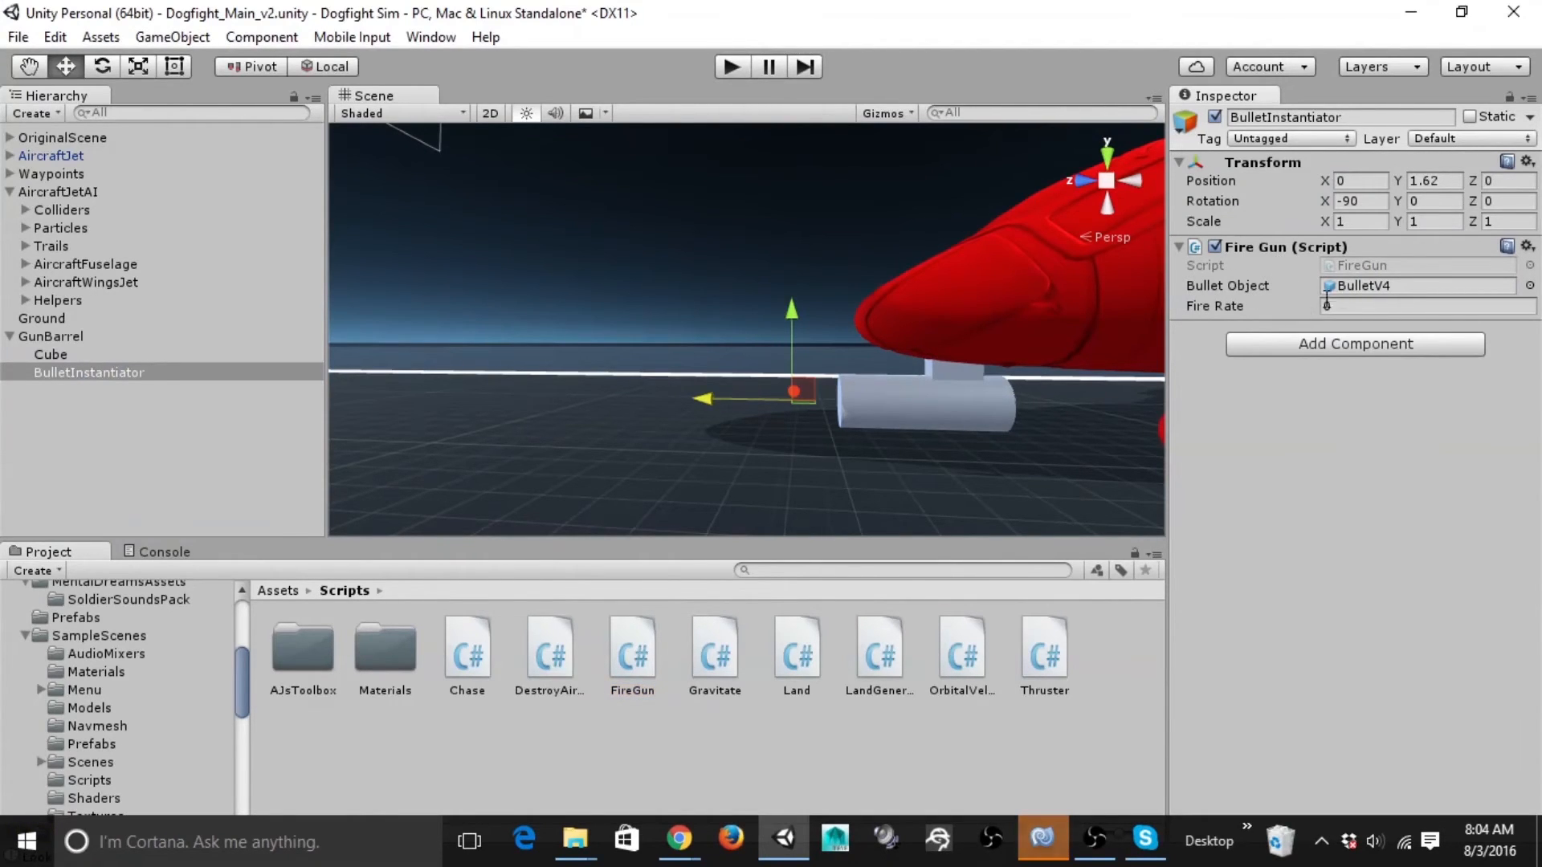
key("alt+Tab")
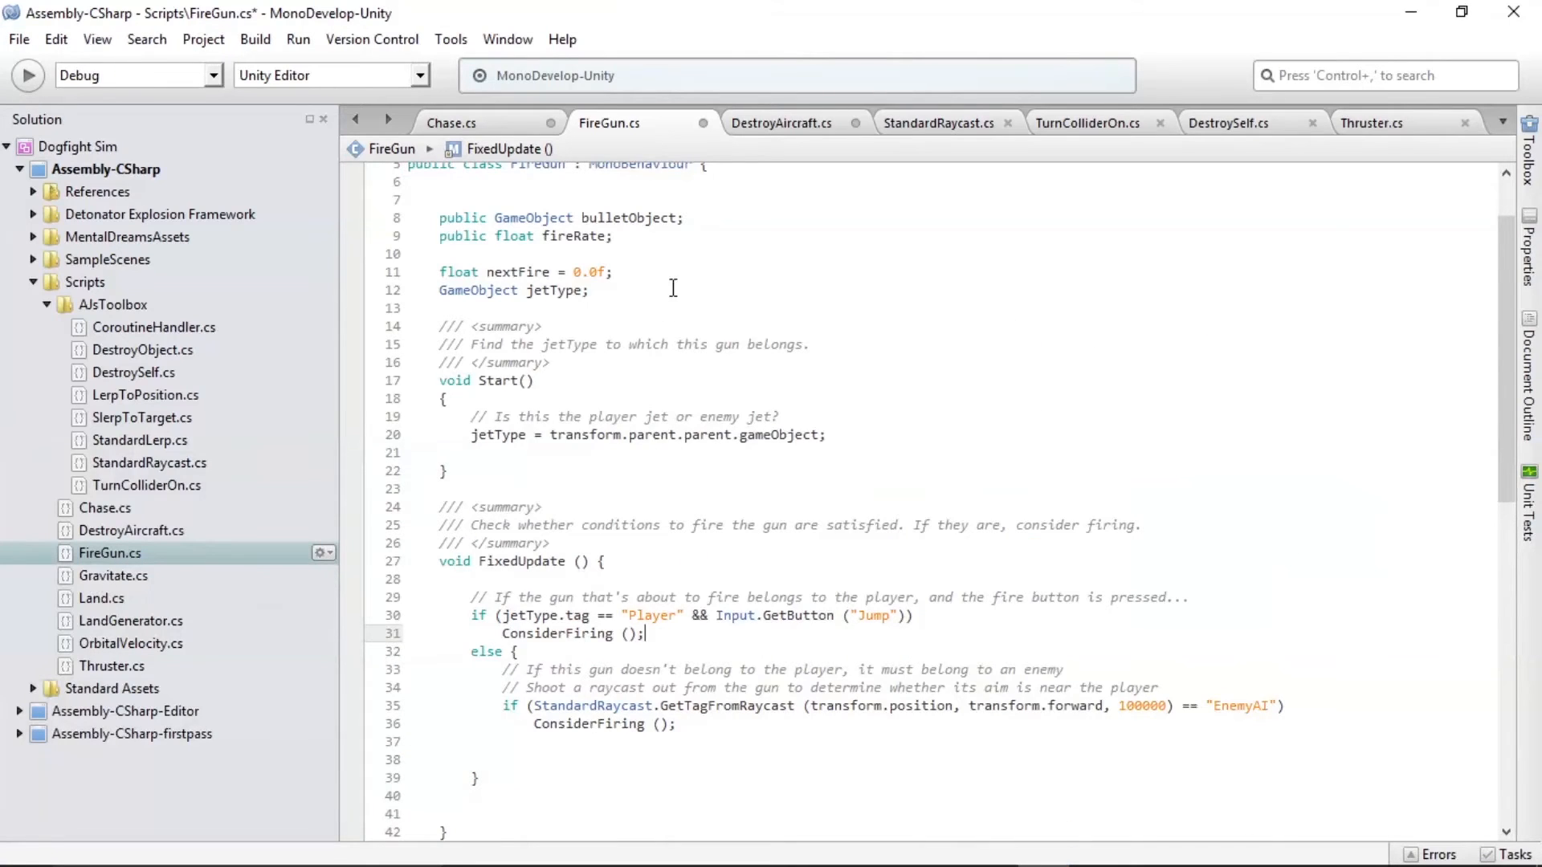
scroll(674, 290, "up", 2)
double_click(446, 298)
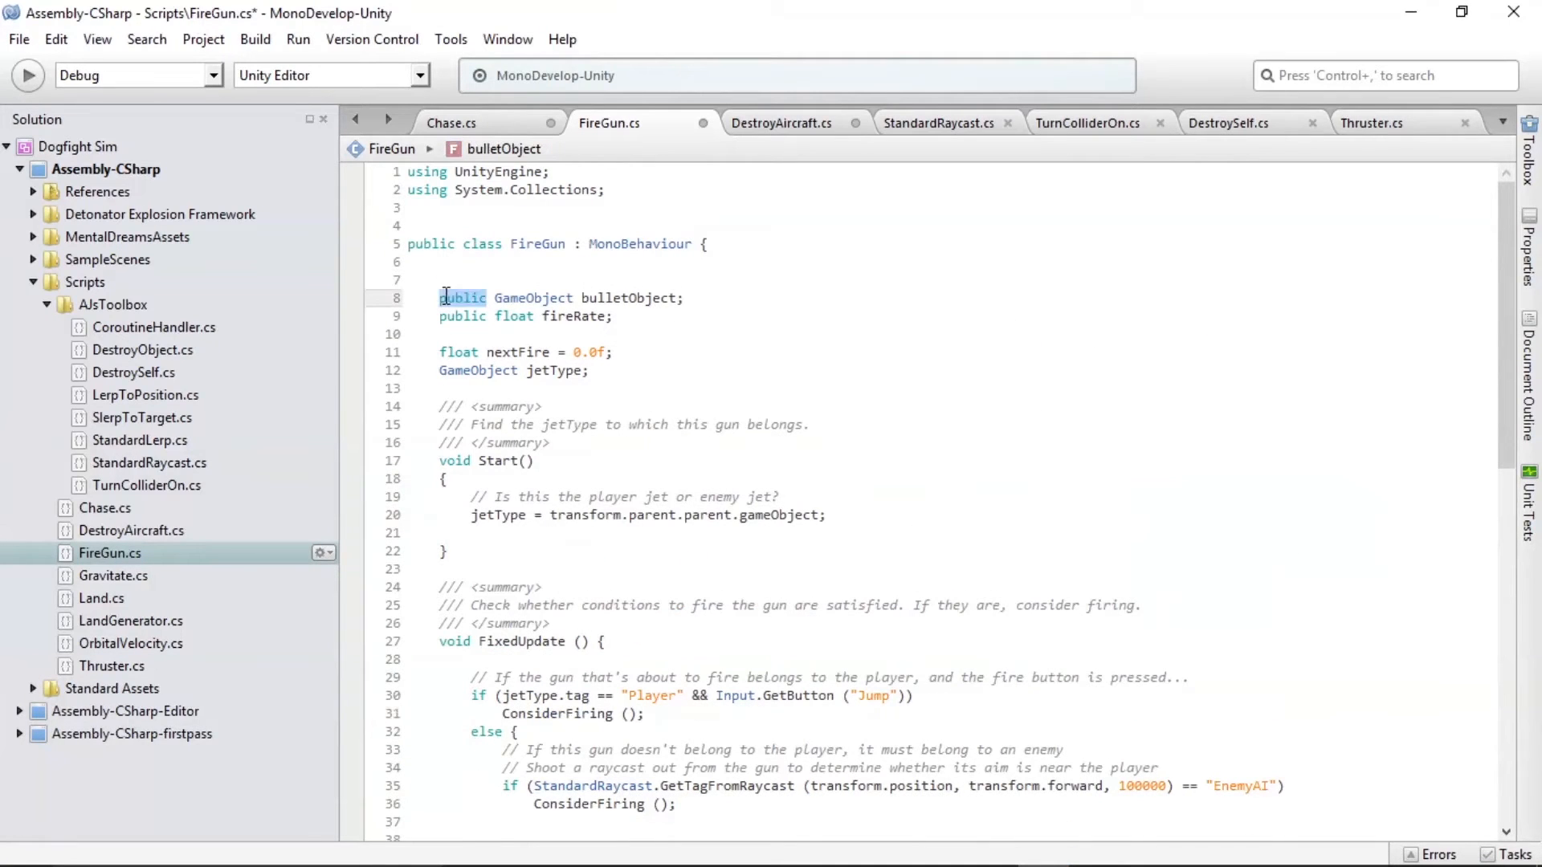
left_click_drag(488, 297, 687, 300)
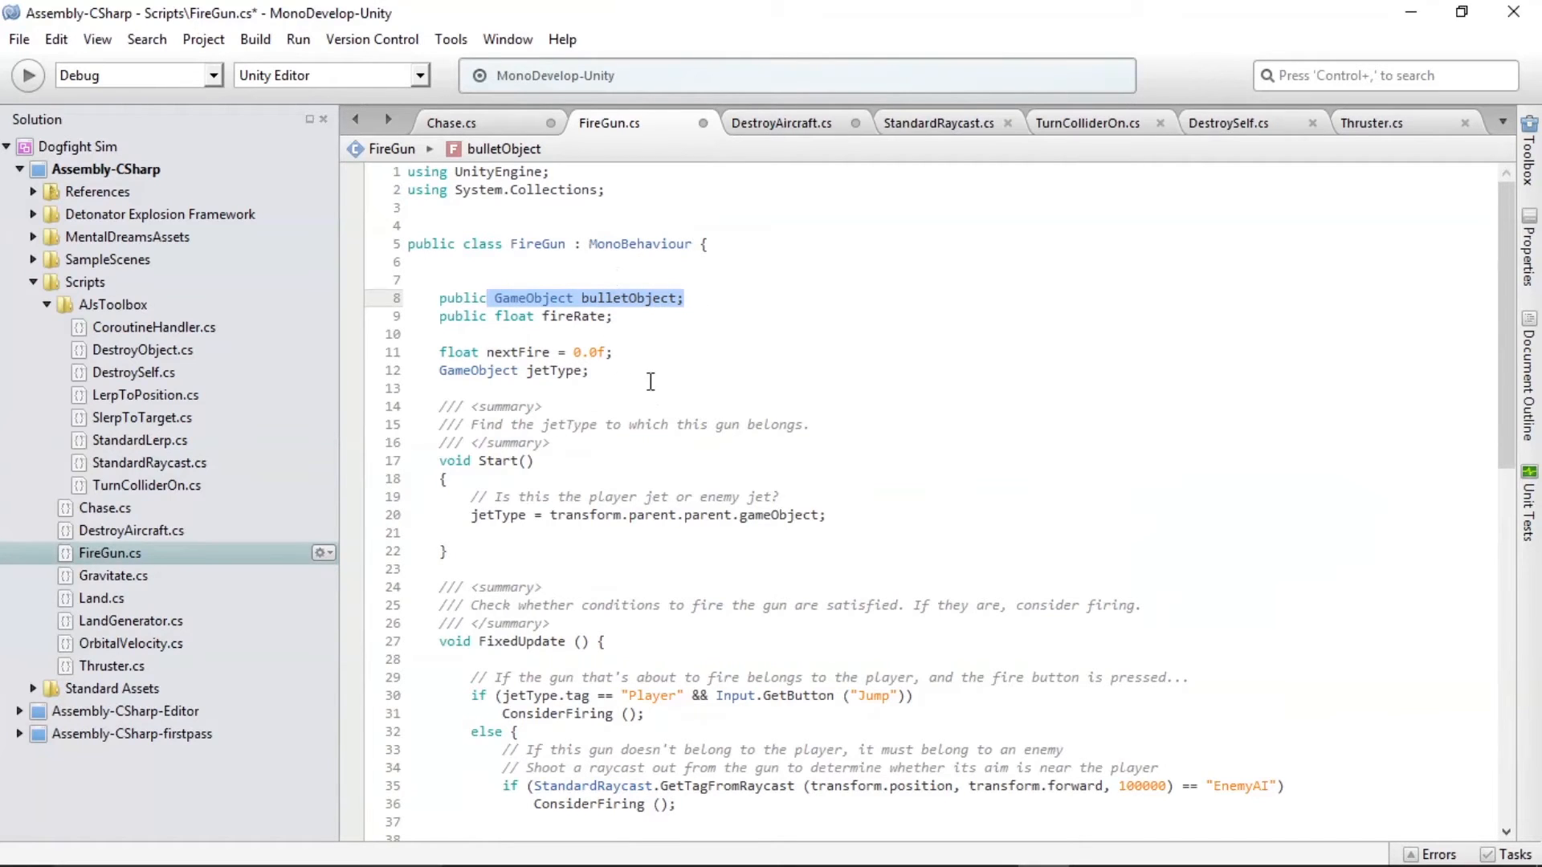
key("alt+Tab")
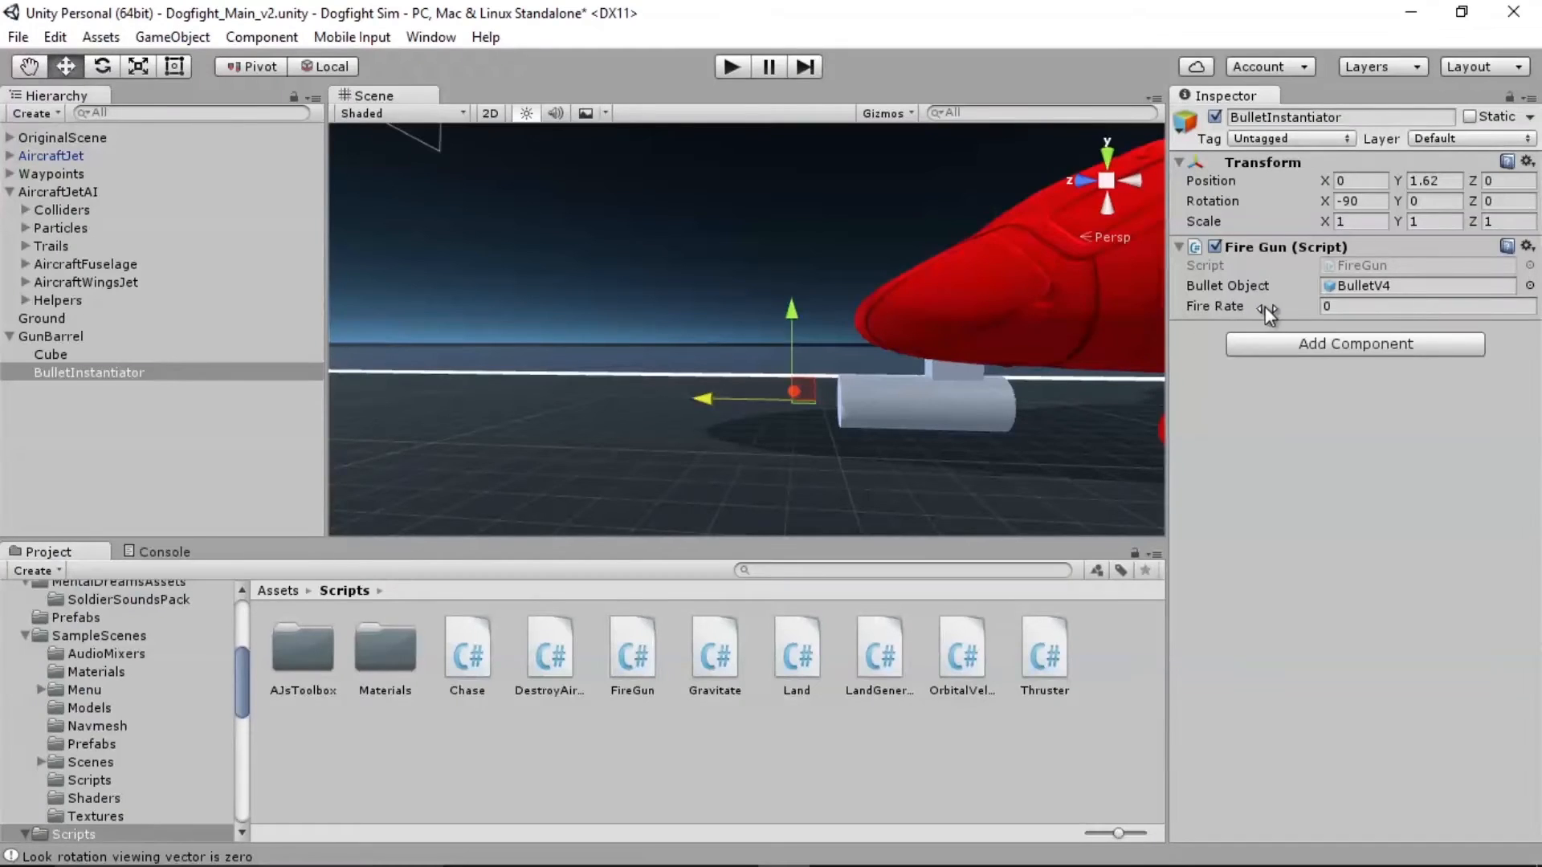
Set the Fire Rate of BulletInstantiator's Fire Gun script to 0.1
left_click(1358, 308)
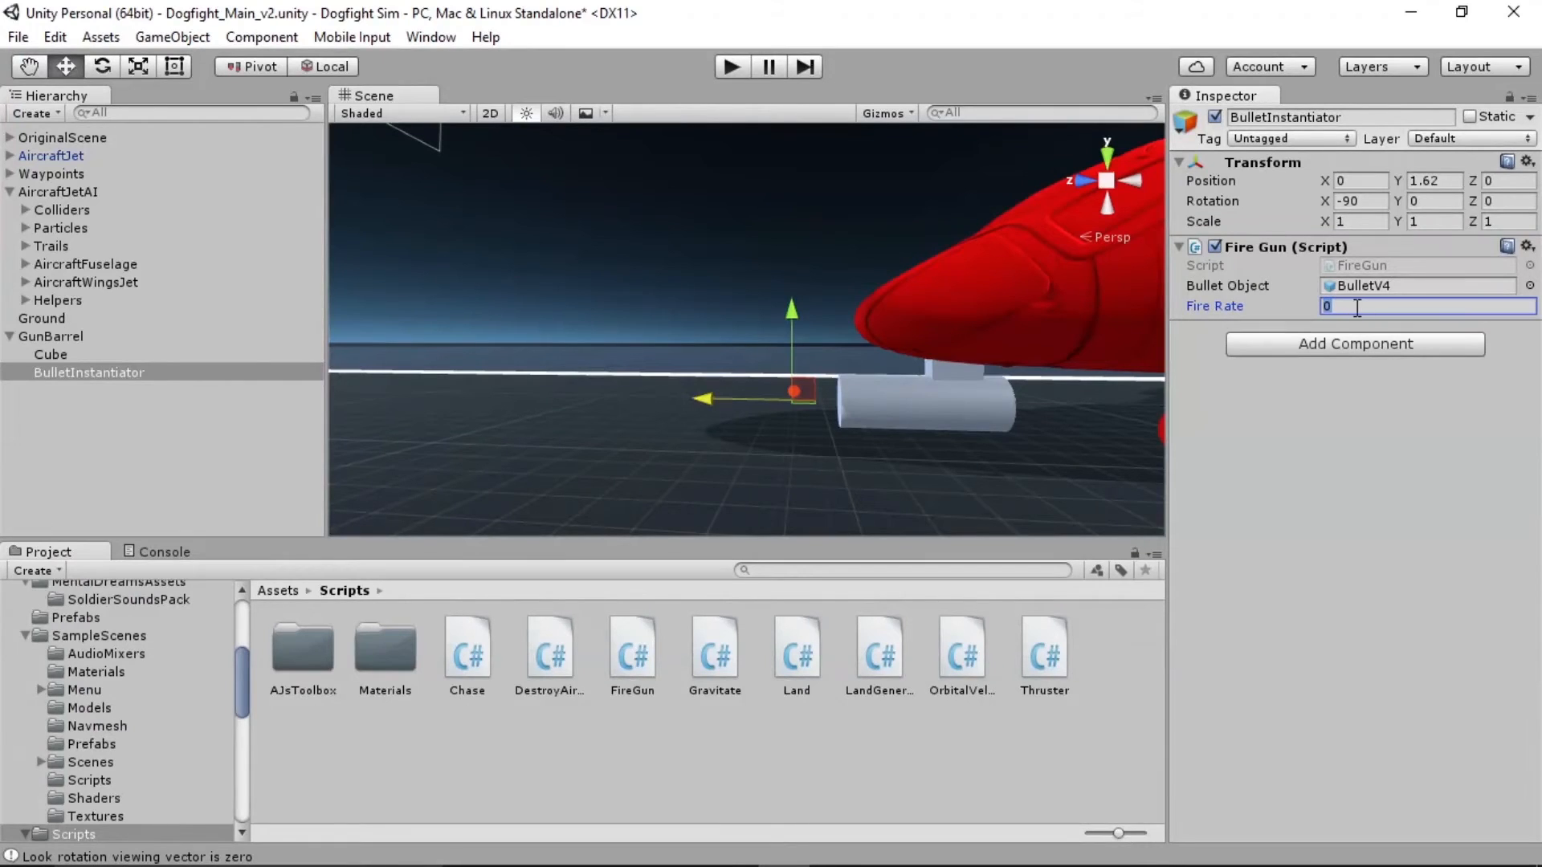
type("0")
type(".1")
Switch to MonoDevelop and read FireGun.cs, covering the fireRate field, the Start and FixedUpdate summaries and the enemy raycast comments
key("alt+Tab")
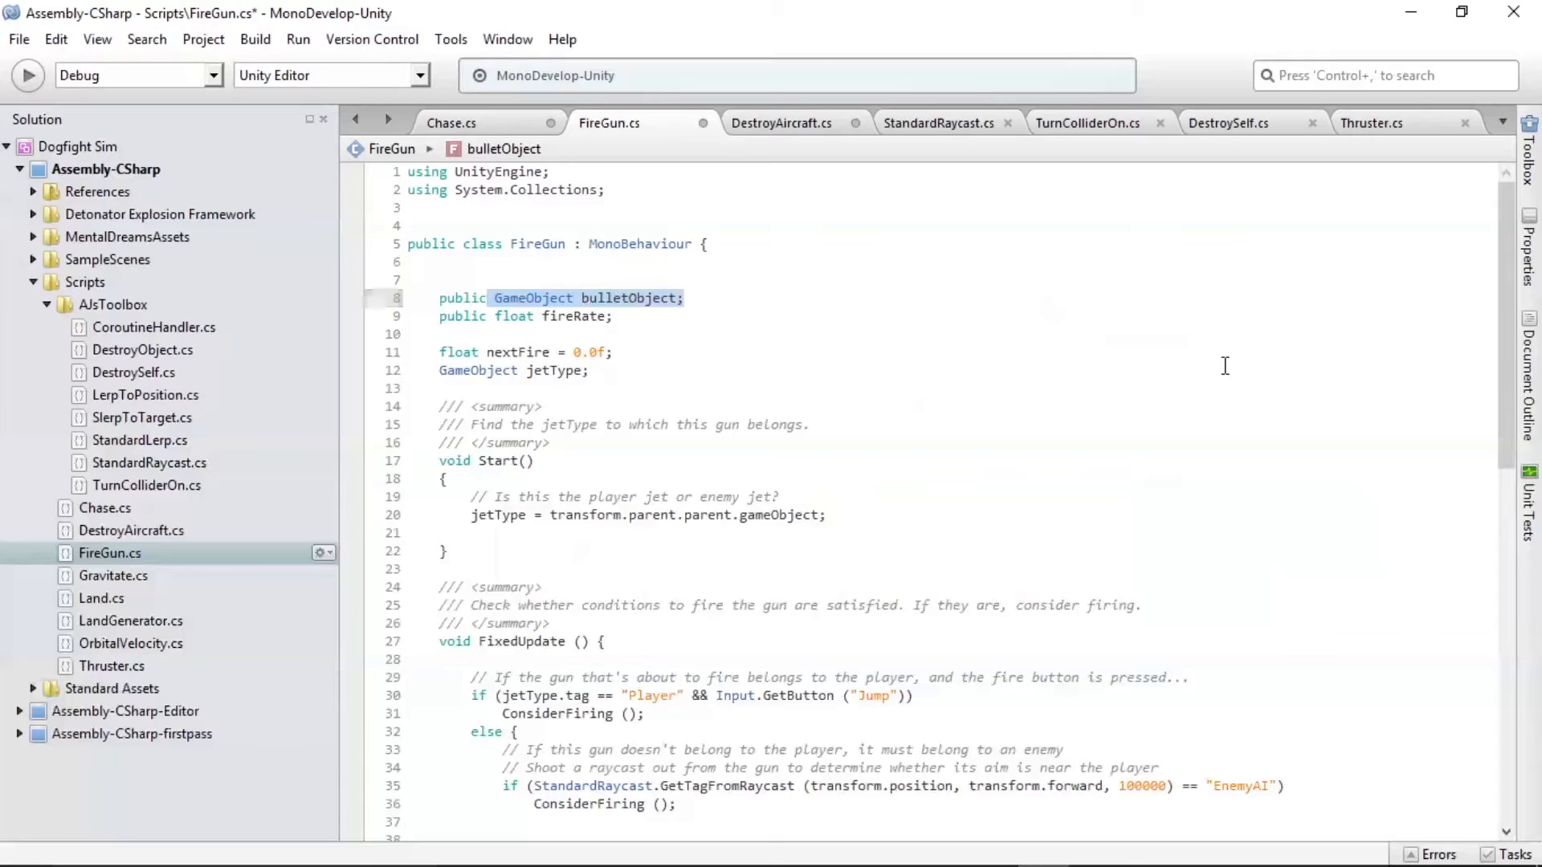
double_click(573, 315)
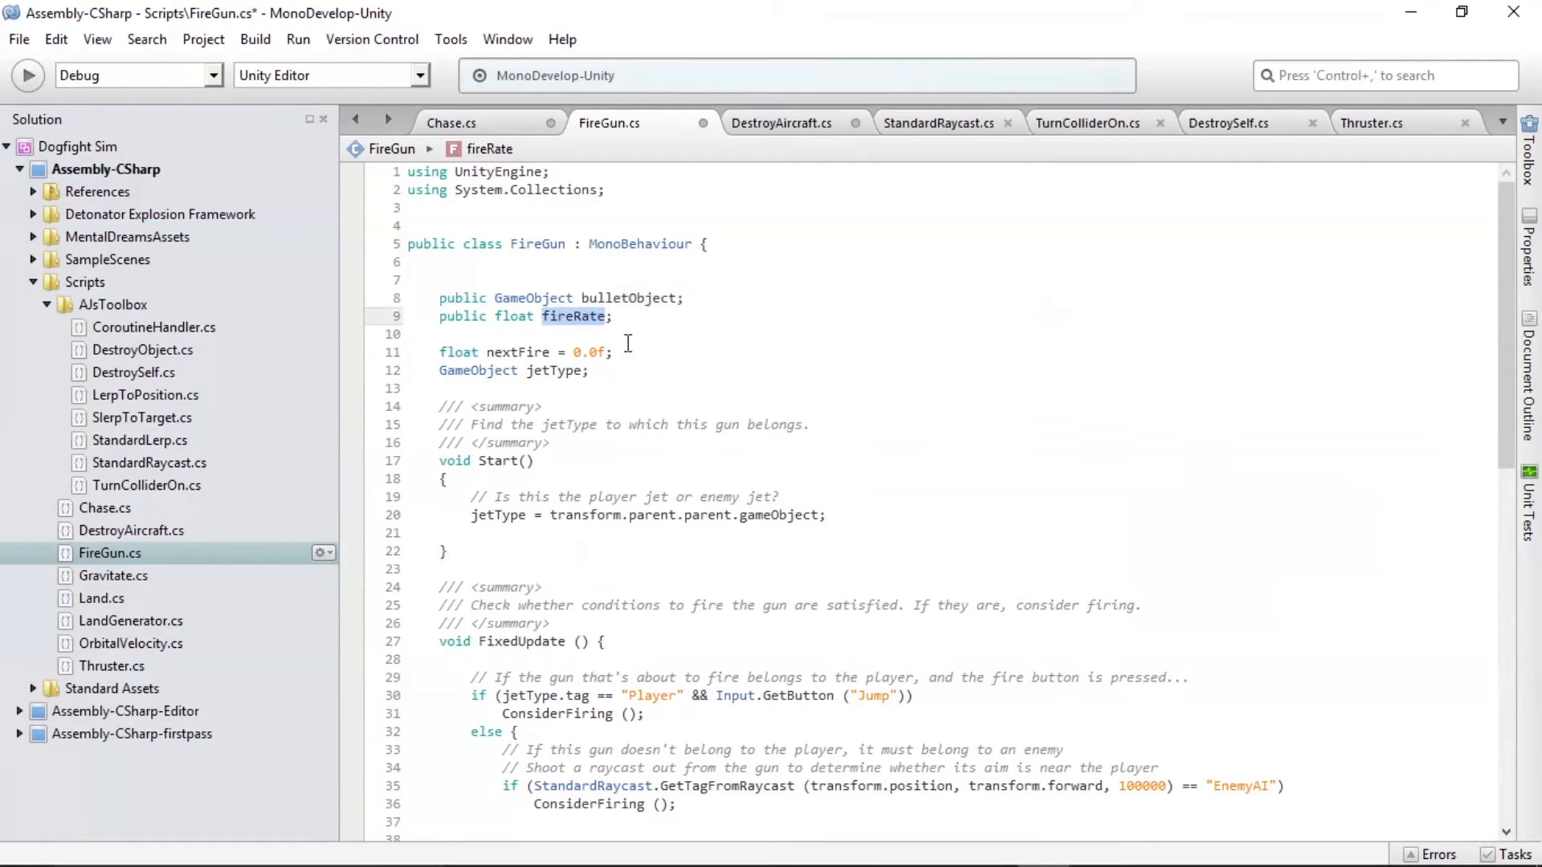
left_click(563, 316)
left_click(640, 384)
scroll(651, 319, "down", 3)
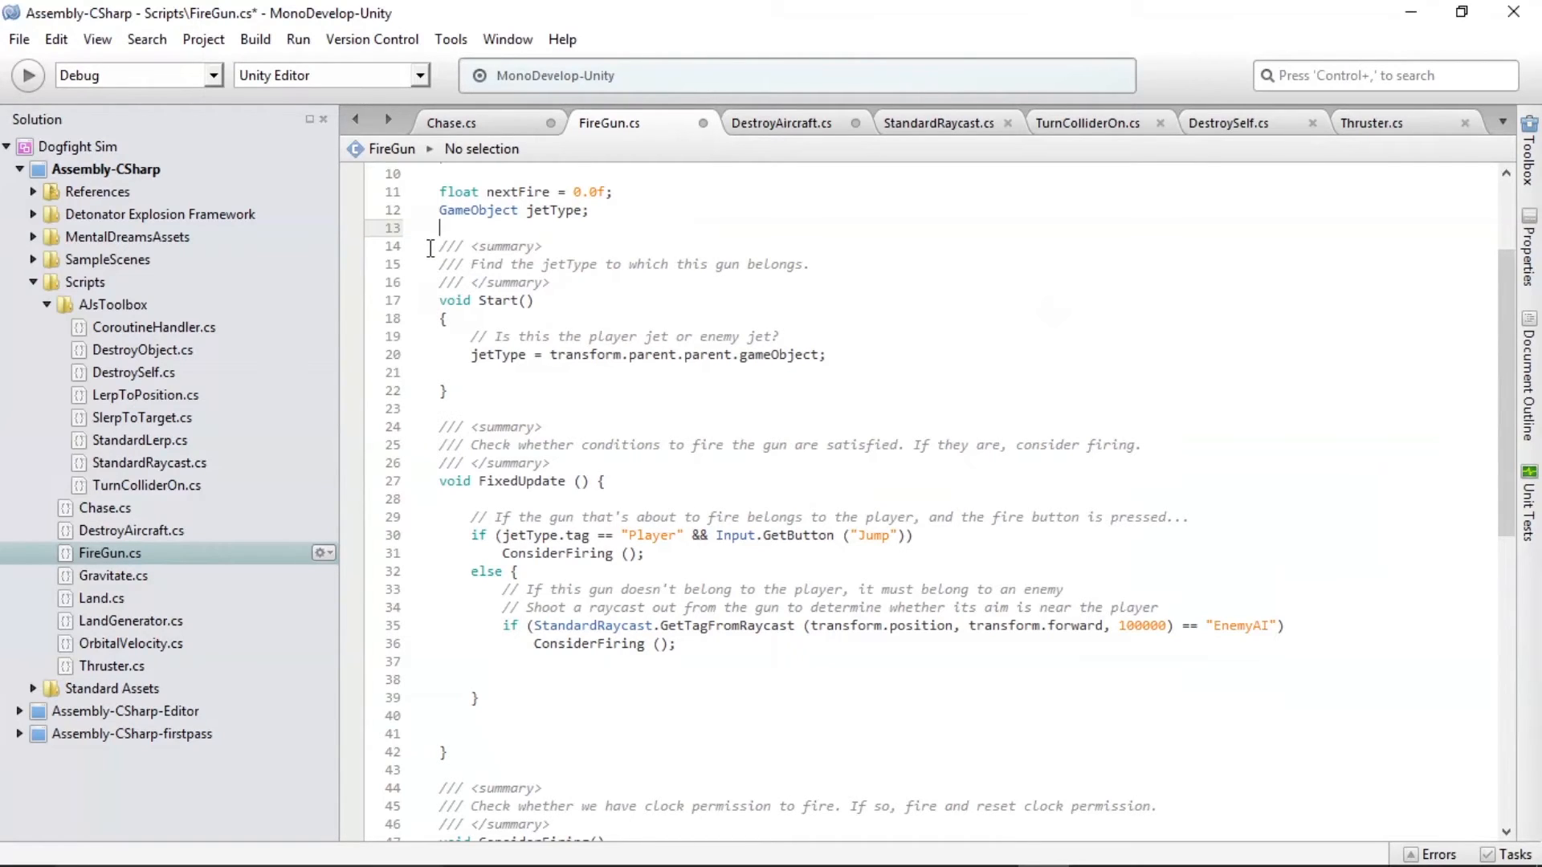
left_click_drag(432, 247, 612, 277)
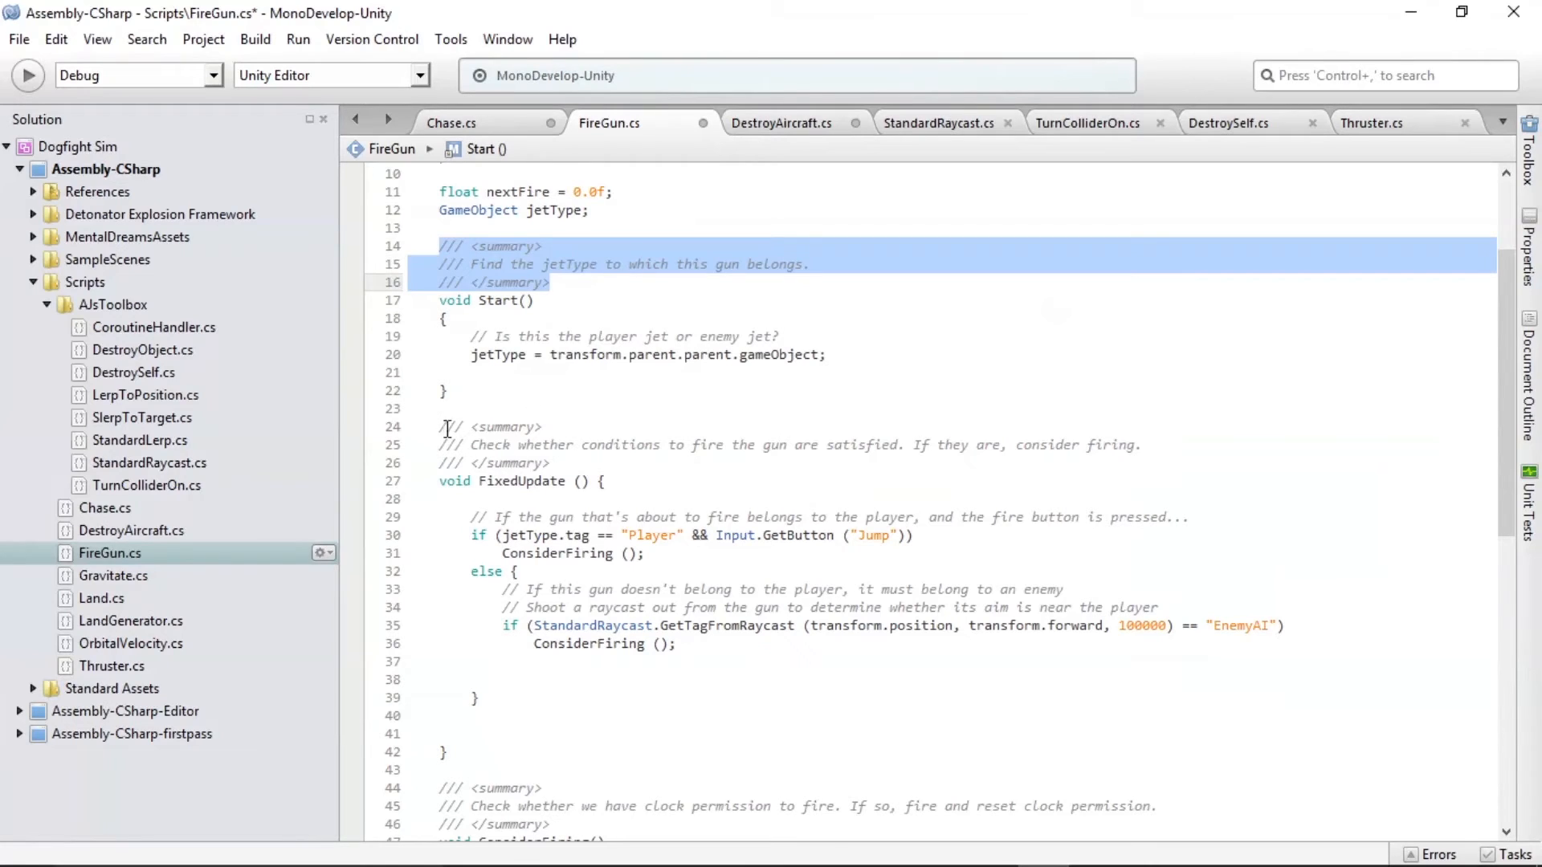
left_click_drag(435, 427, 553, 466)
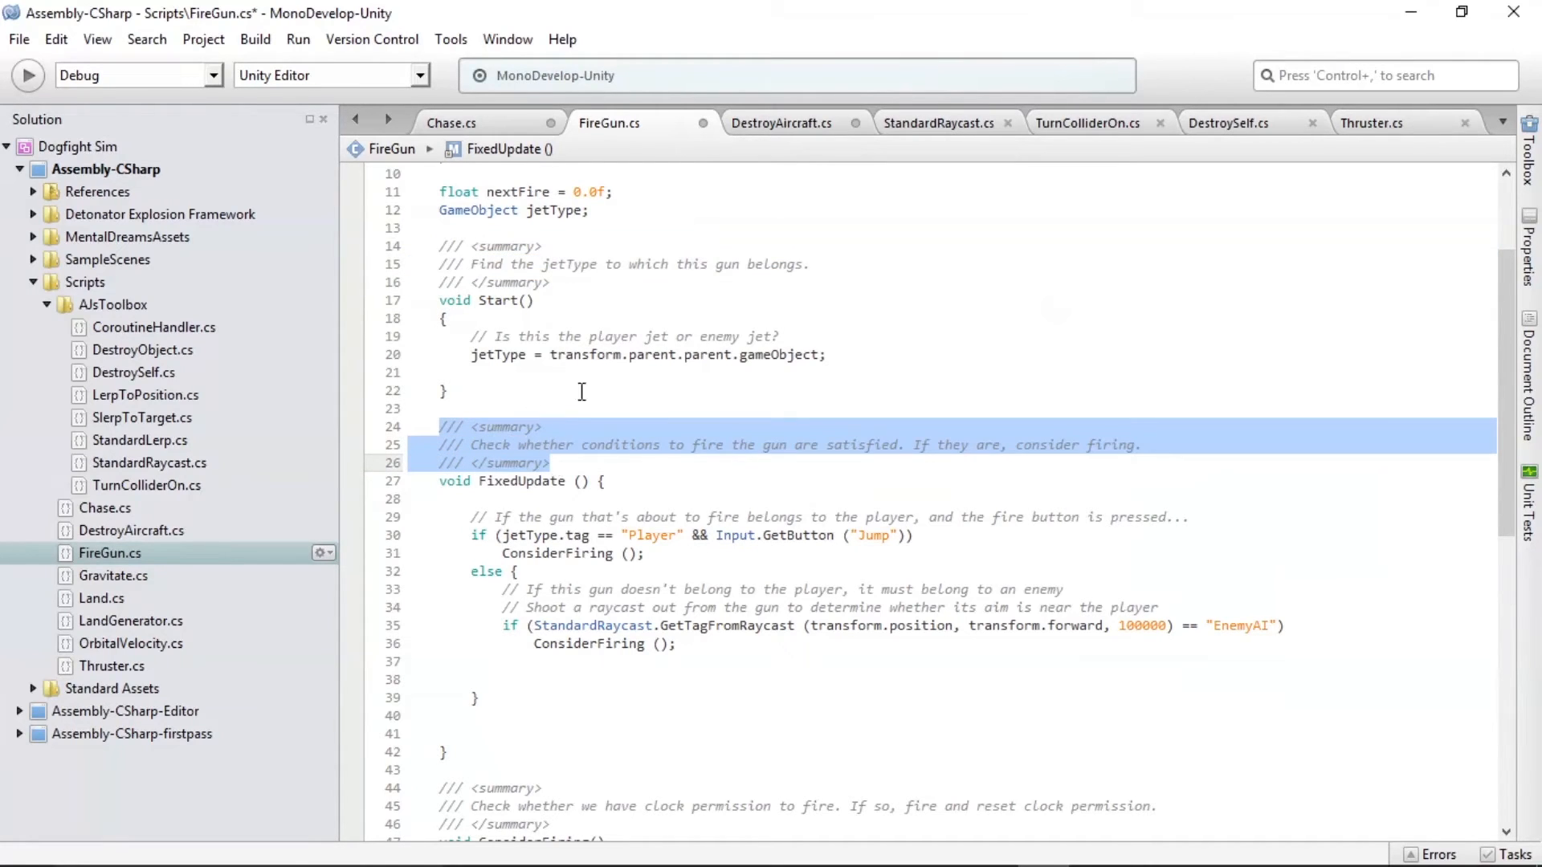
left_click_drag(502, 590, 1164, 604)
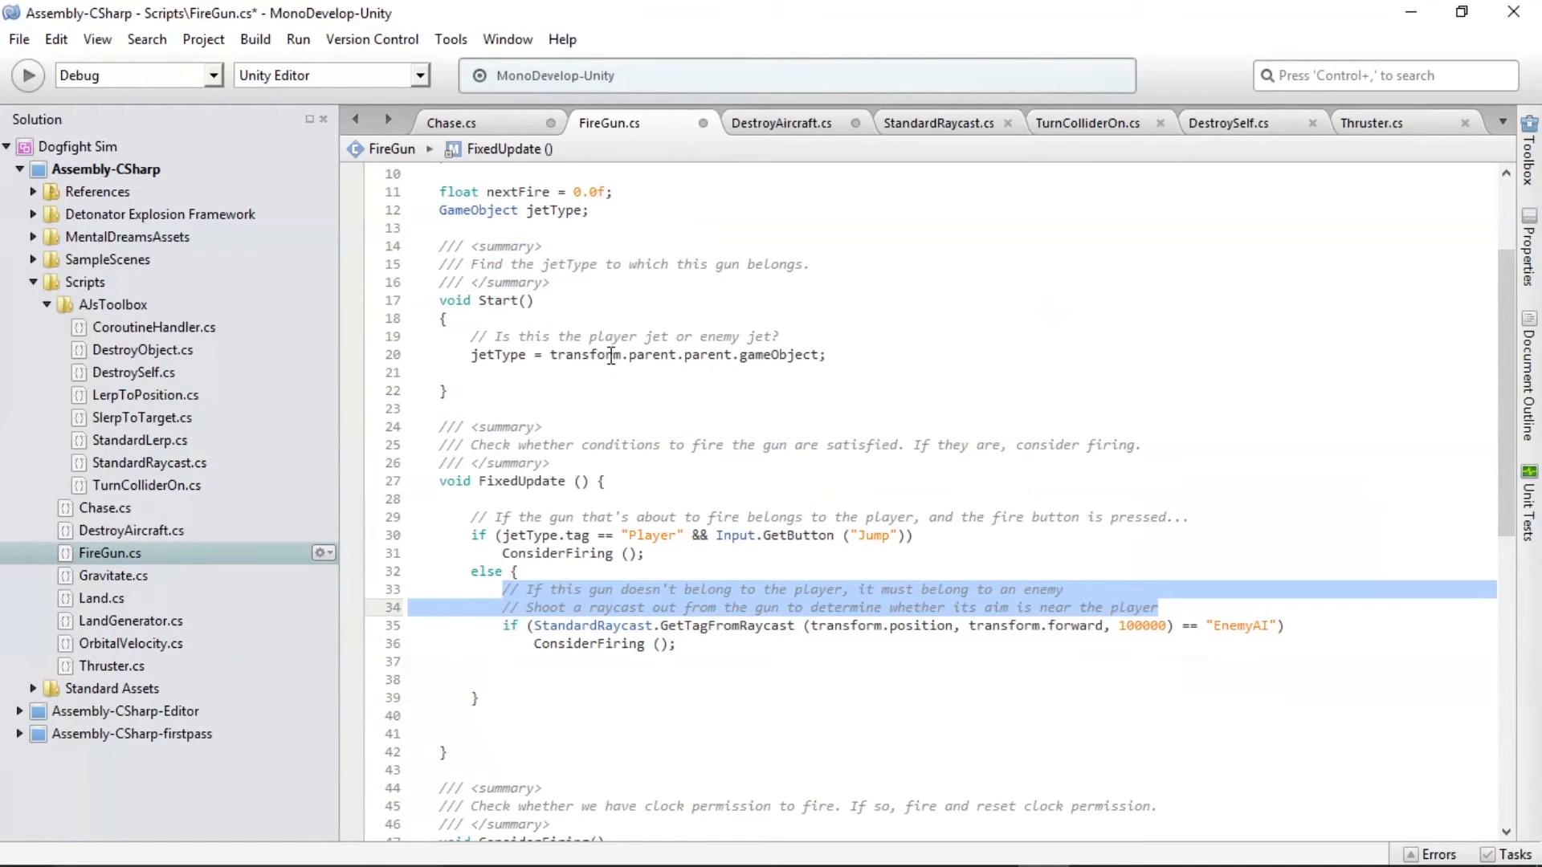
scroll(633, 407, "up", 2)
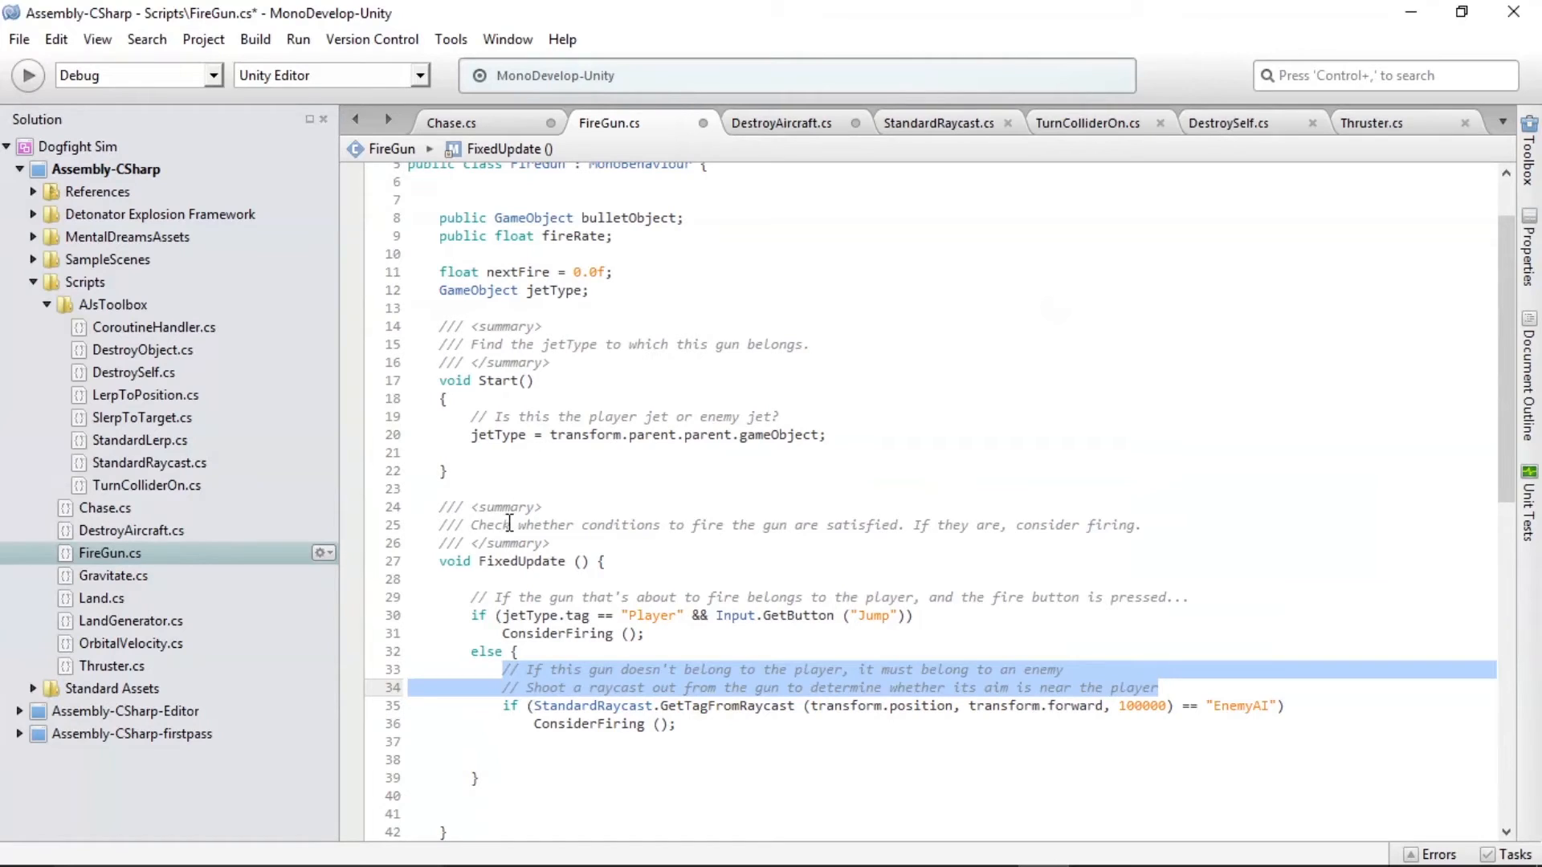
scroll(563, 487, "down", 2)
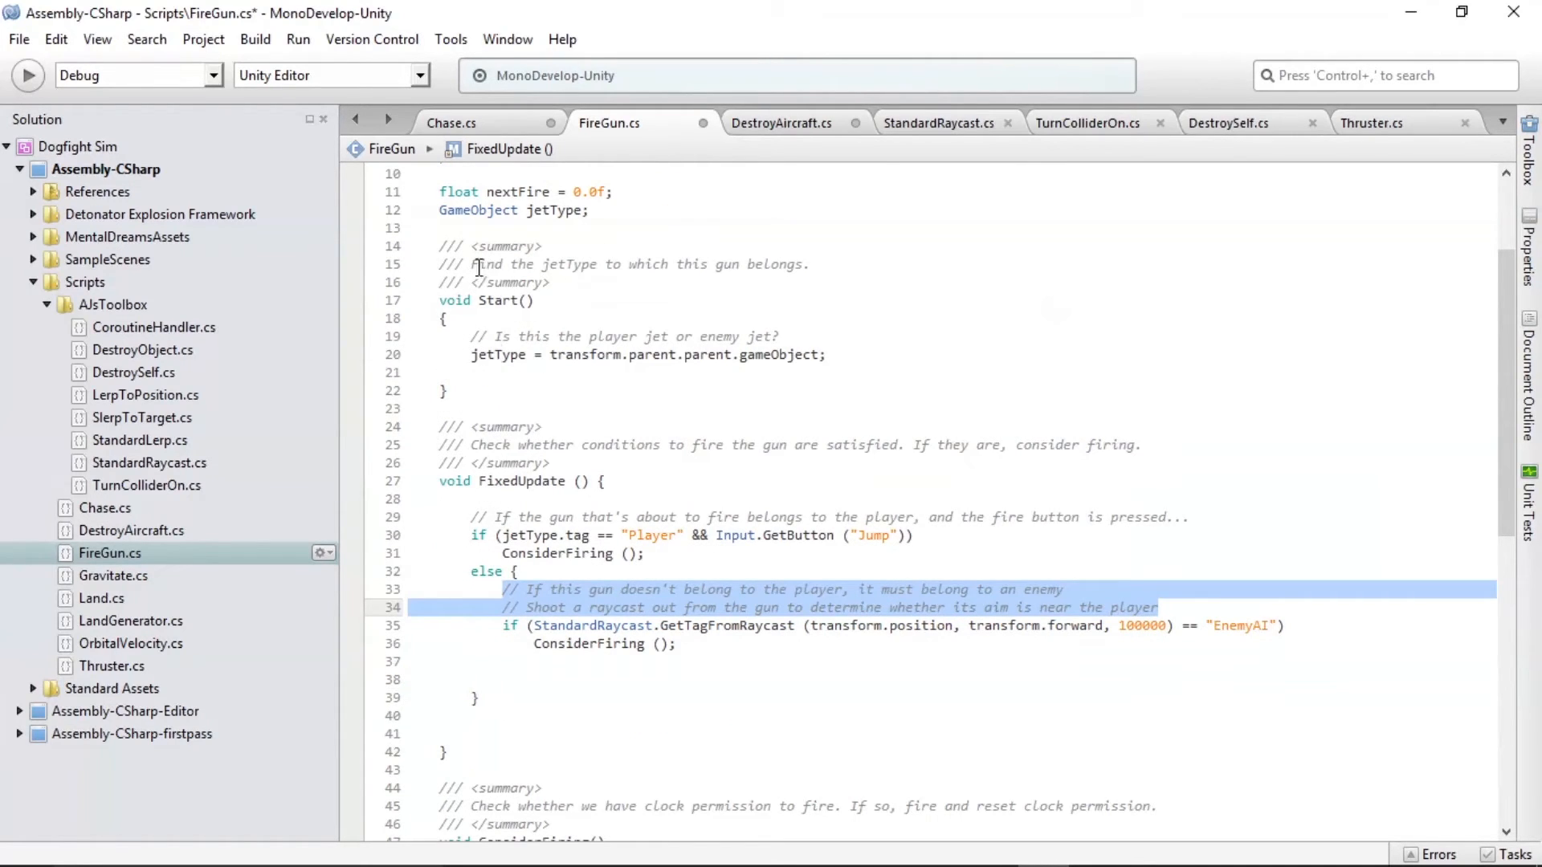
left_click_drag(472, 264, 826, 264)
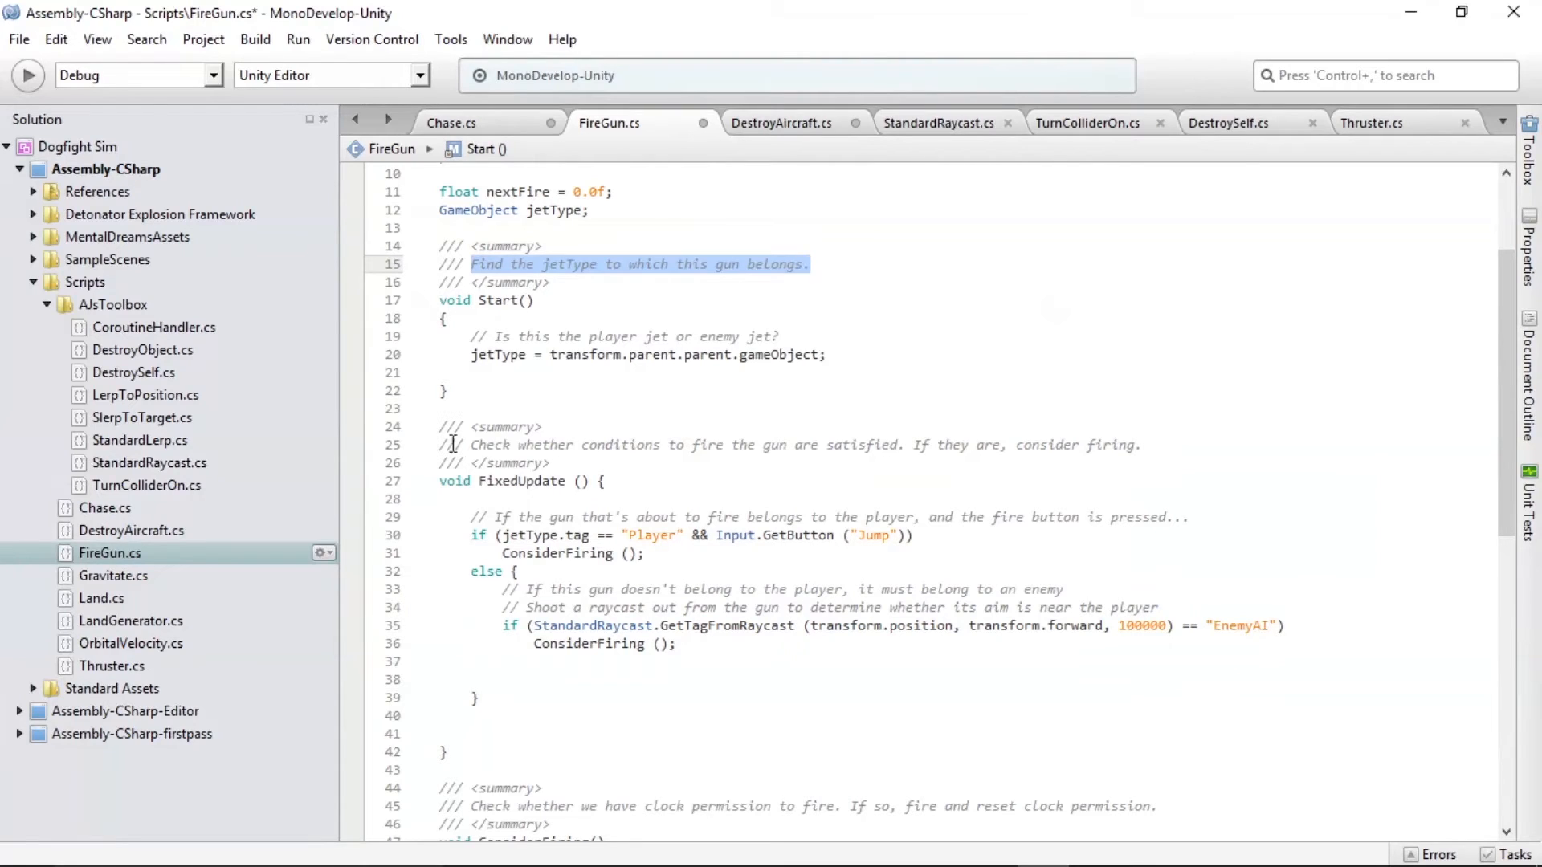
left_click_drag(471, 445, 1128, 444)
left_click(1129, 444)
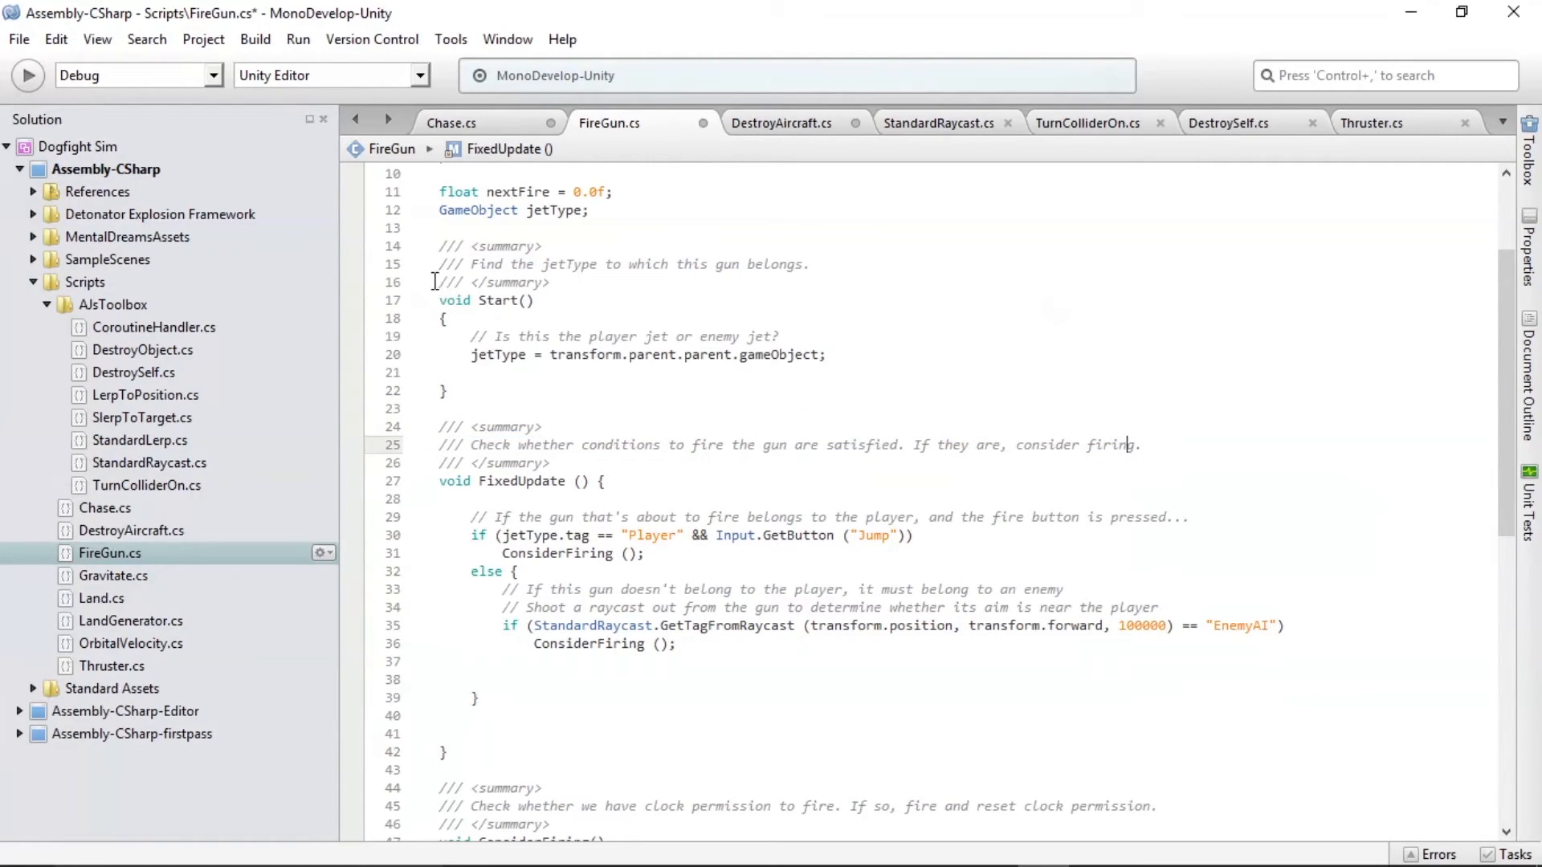
left_click_drag(436, 282, 586, 397)
Return to Unity and view the AI jet and the player jet together in the scene
key("alt+Tab")
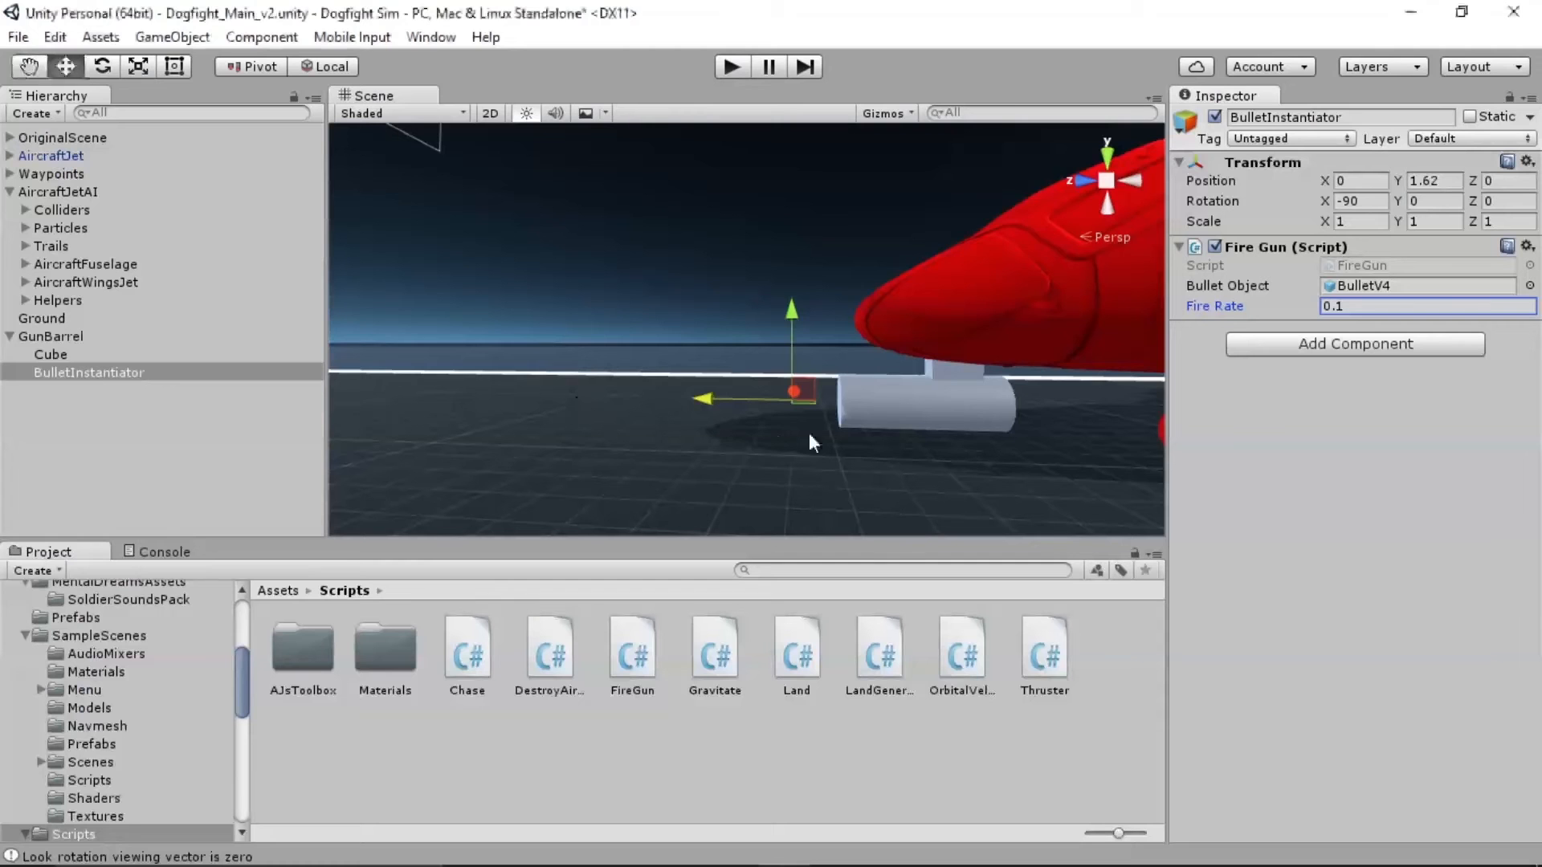
scroll(942, 339, "down", 6)
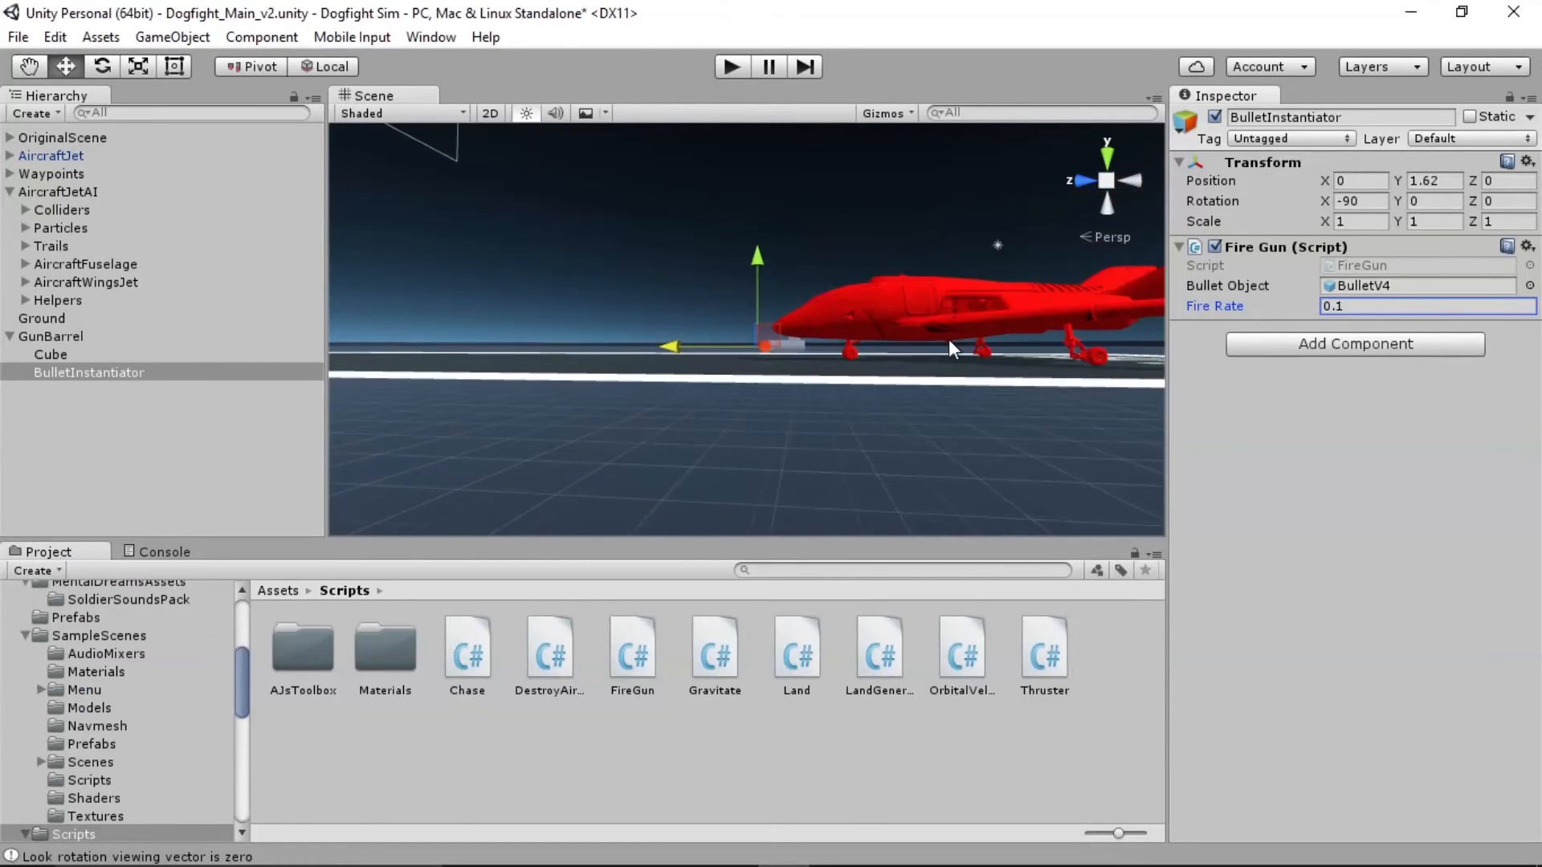
left_click_drag(863, 317, 942, 350, "alt")
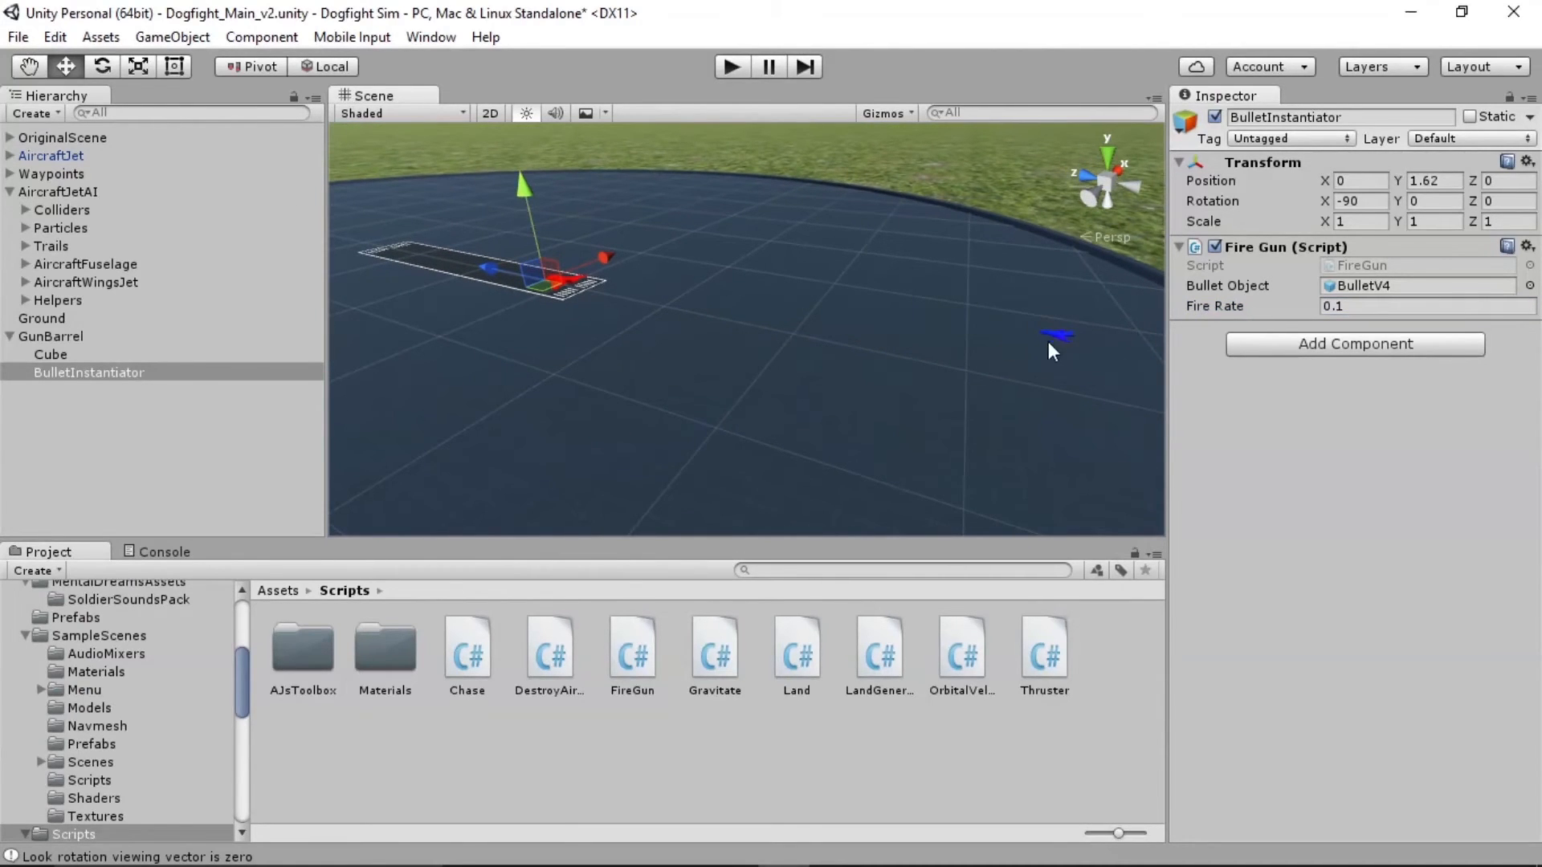
left_click_drag(560, 290, 689, 330, "alt")
Switch to MonoDevelop and examine how Start in FireGun.cs assigns jetType from the gun's grandparent object
key("alt+Tab")
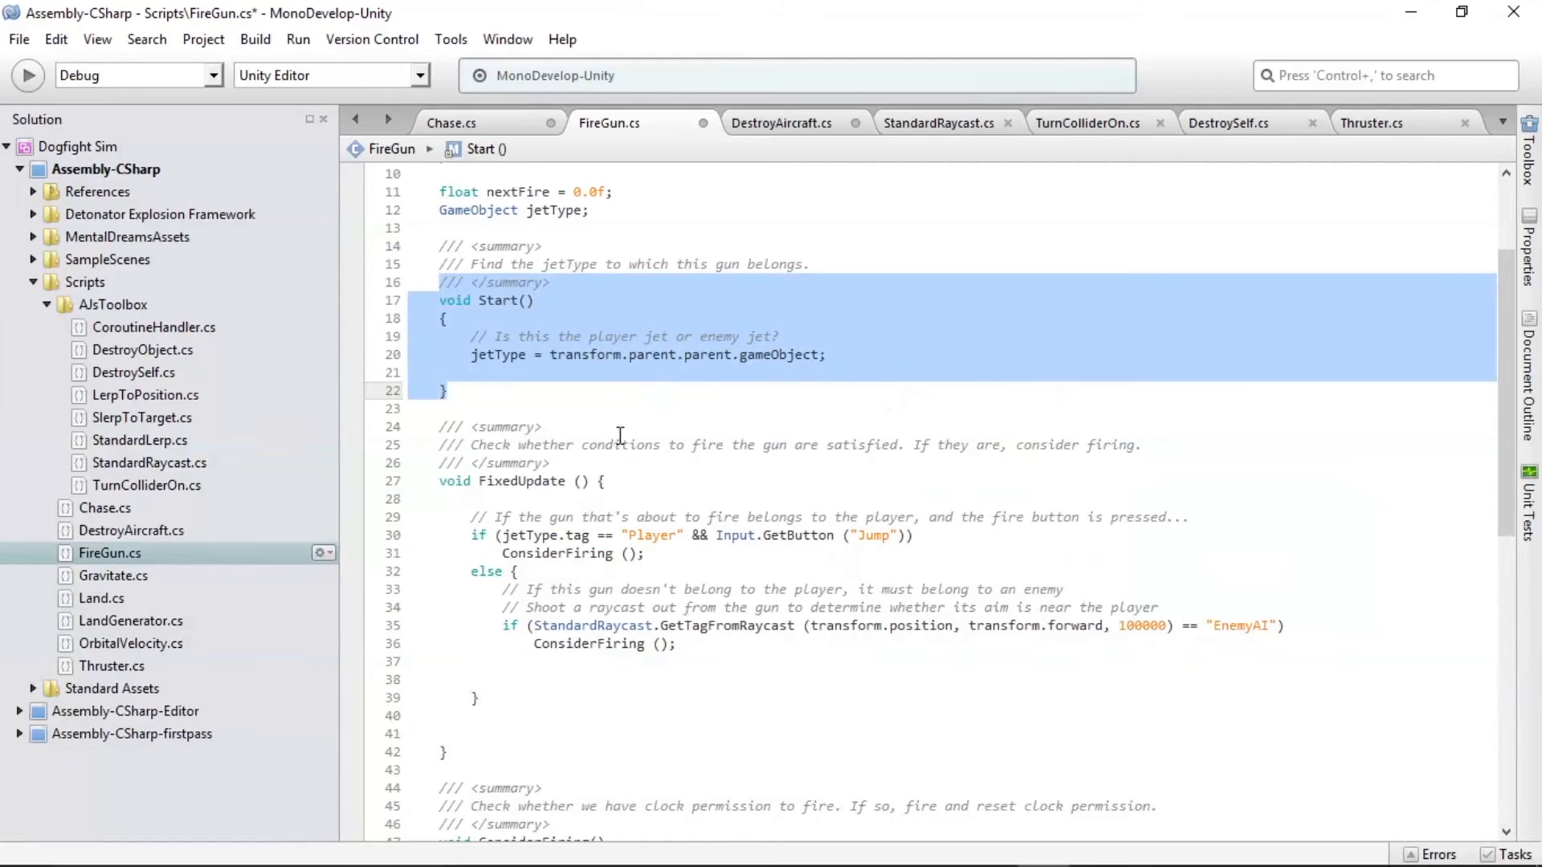
scroll(629, 474, "up", 3)
left_click(543, 525)
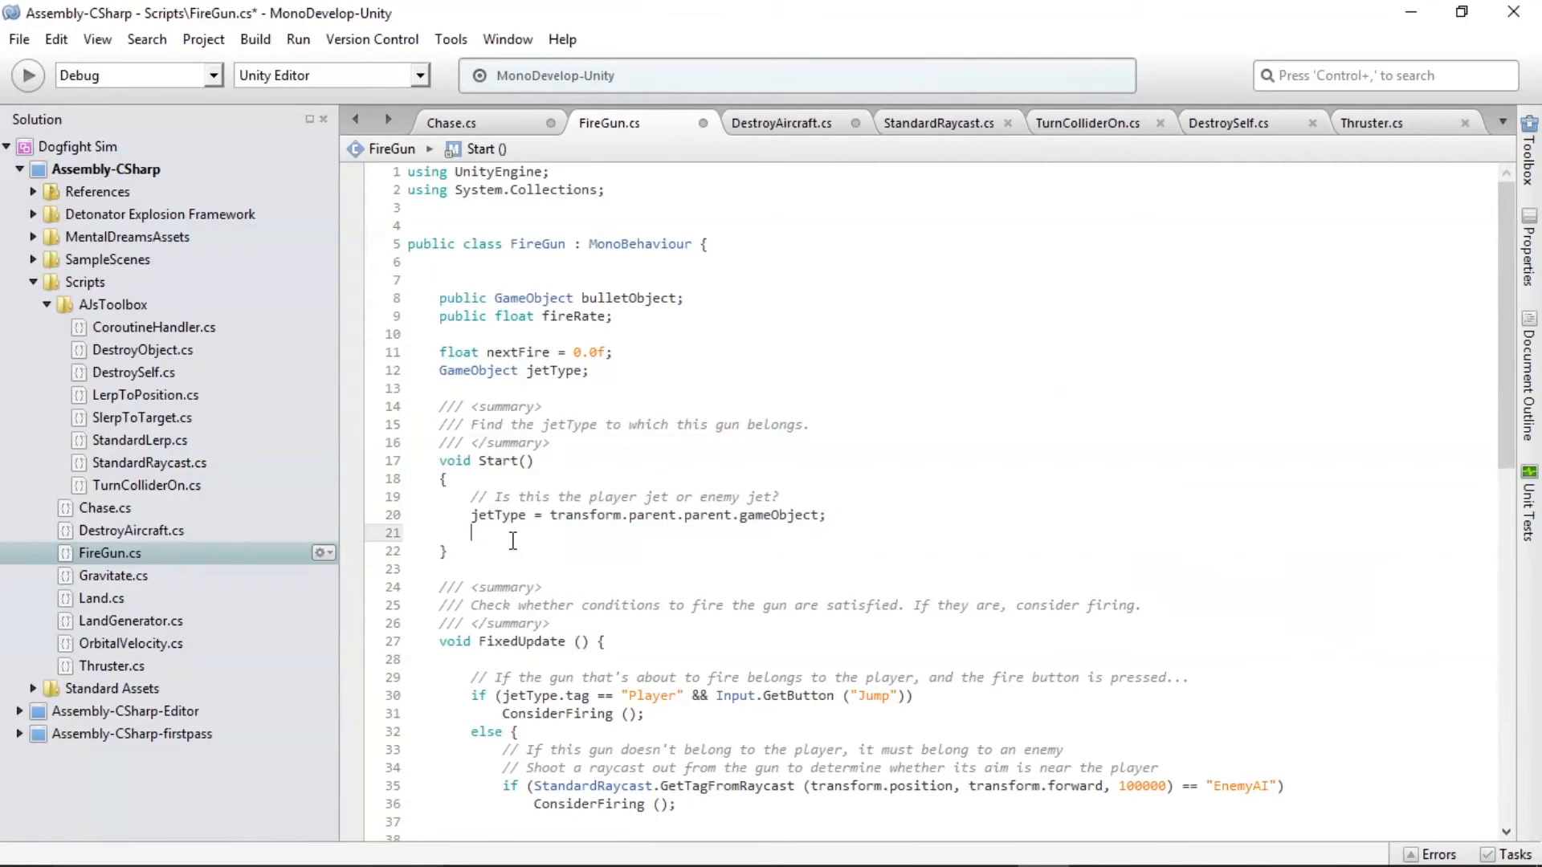
left_click_drag(471, 515, 843, 515)
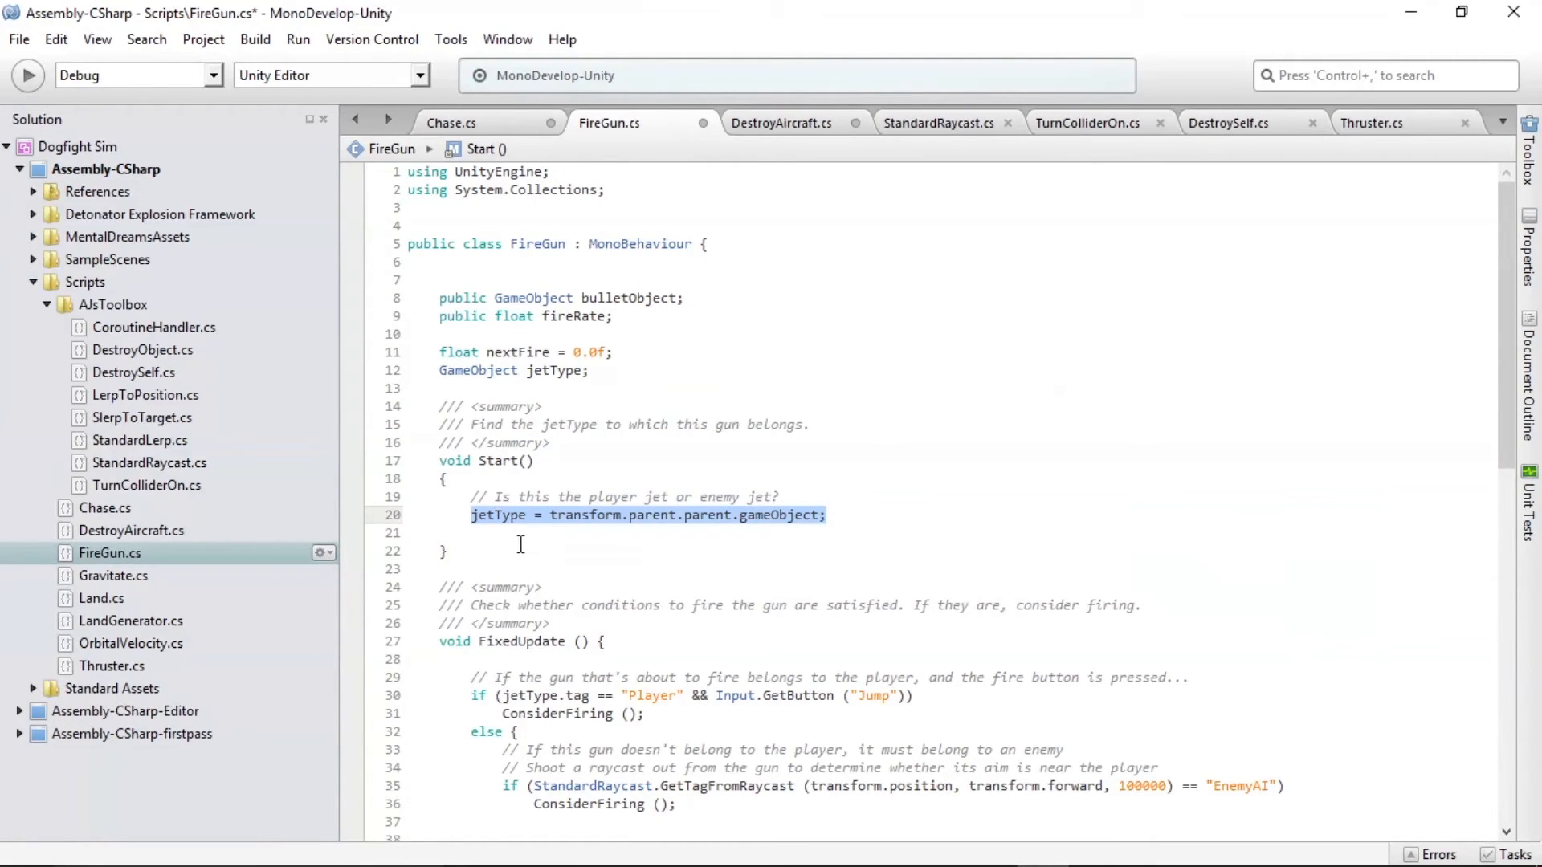
double_click(499, 515)
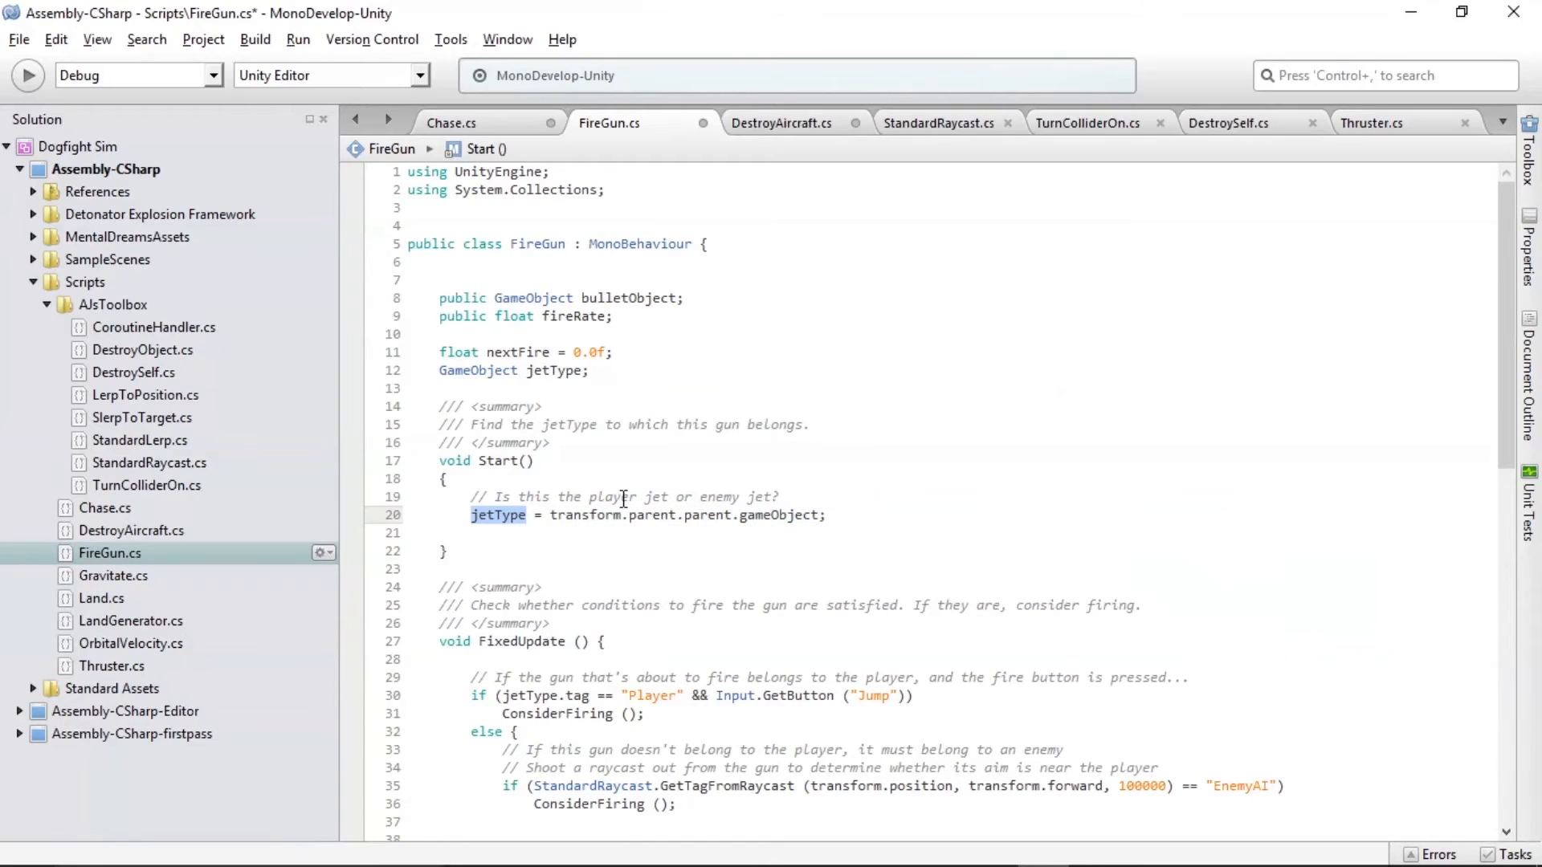
left_click(632, 585)
scroll(635, 586, "down", 6)
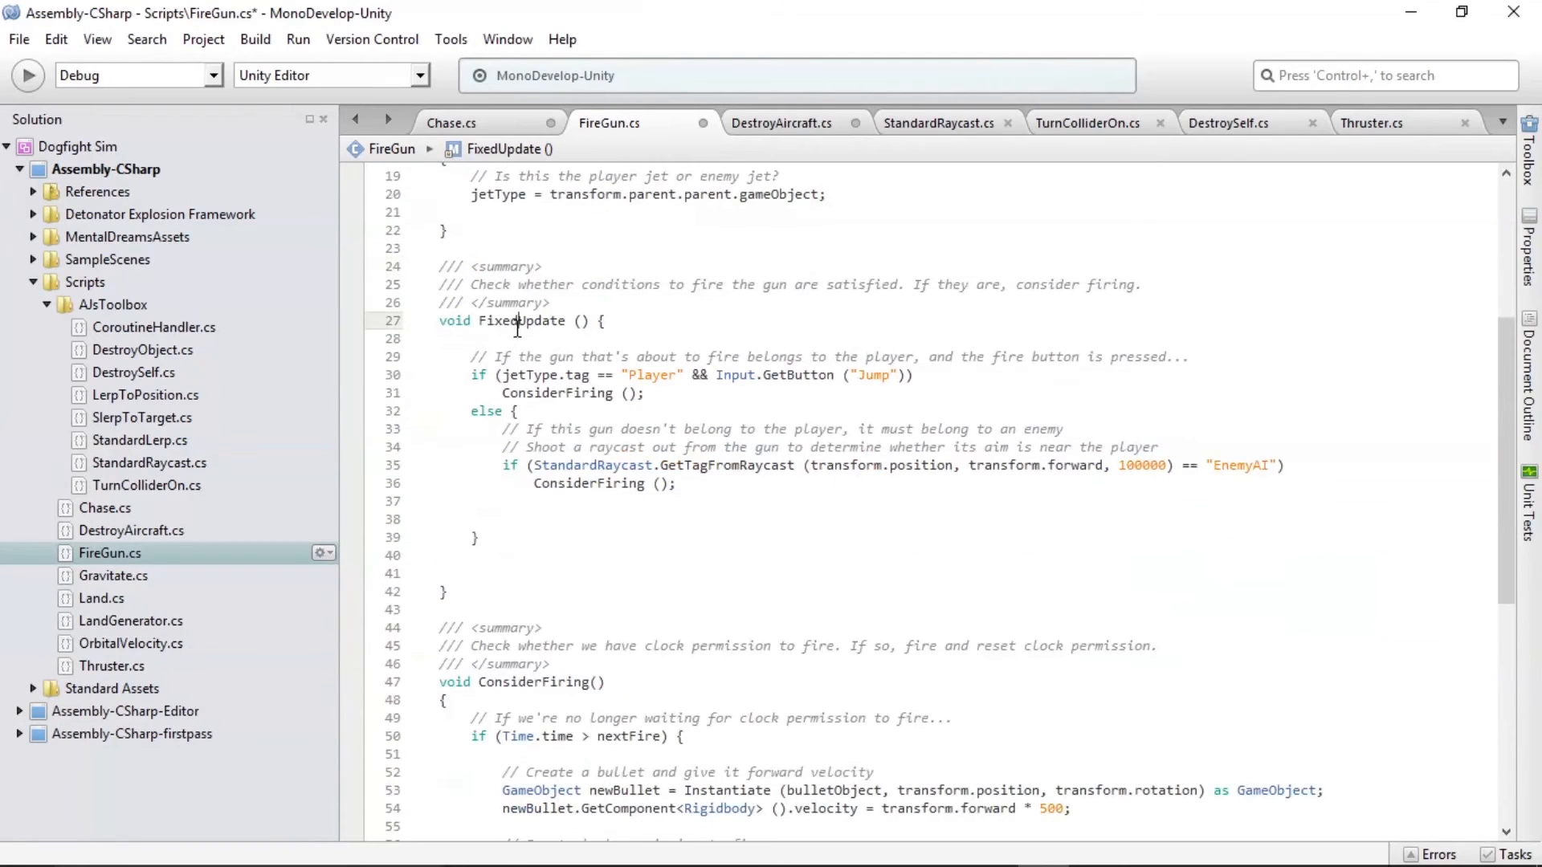
Remove the Fixed prefix from the FixedUpdate method name in FireGun.cs and restore it
double_click(518, 322)
left_click(522, 322)
key("ctrl+shift+Left")
key("BackSpace")
type("Fixe")
Examine the player firing condition in FixedUpdate, covering the jetType "Player" tag check and the Input.GetButton ("Jump") call
double_click(512, 323)
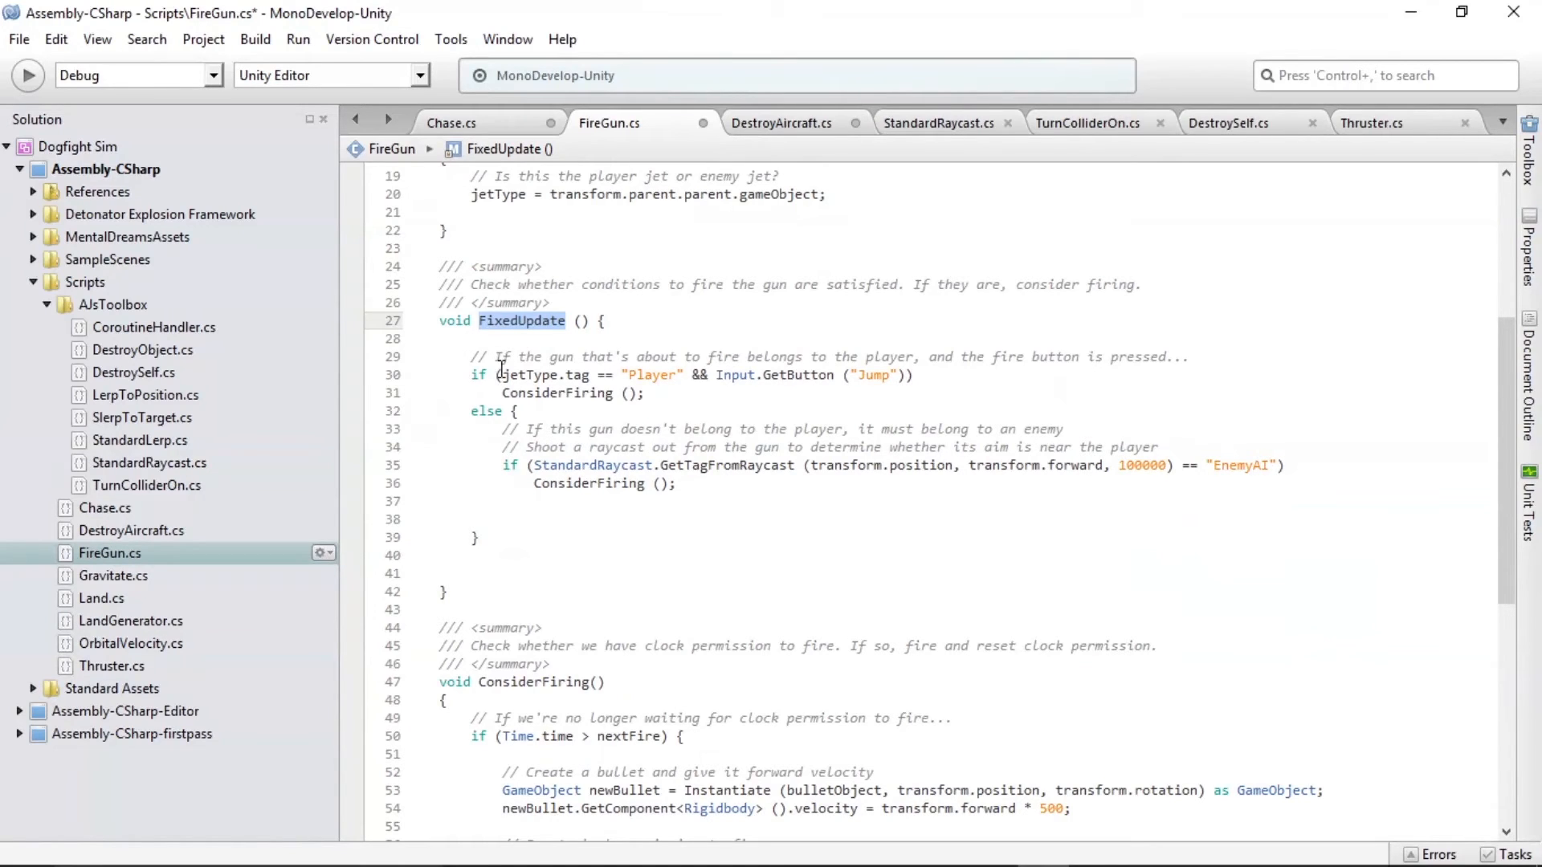
left_click_drag(504, 376, 689, 375)
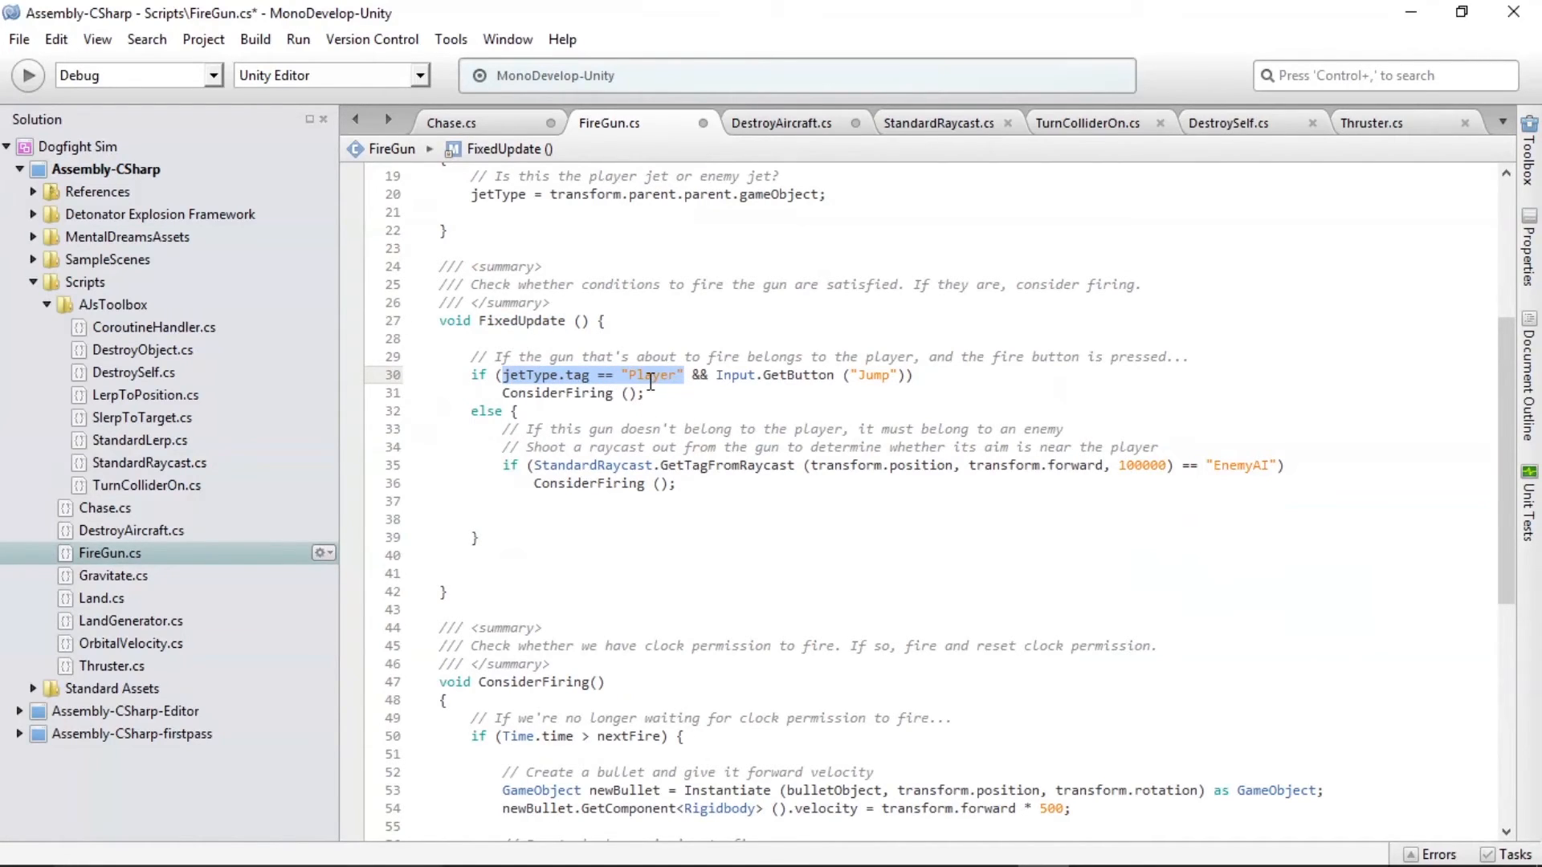
double_click(651, 375)
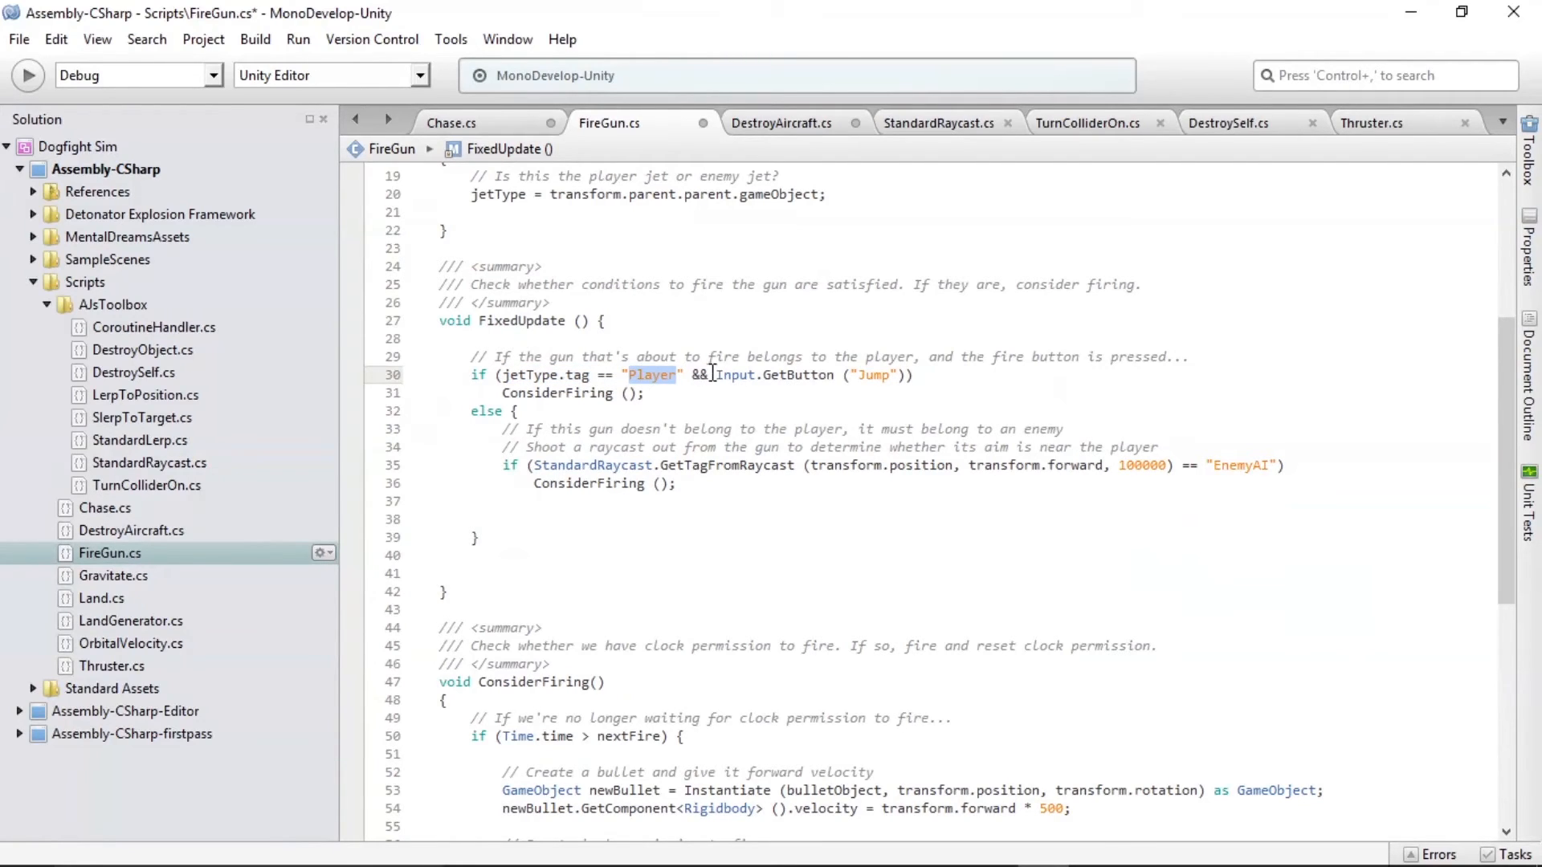
left_click_drag(716, 375, 906, 376)
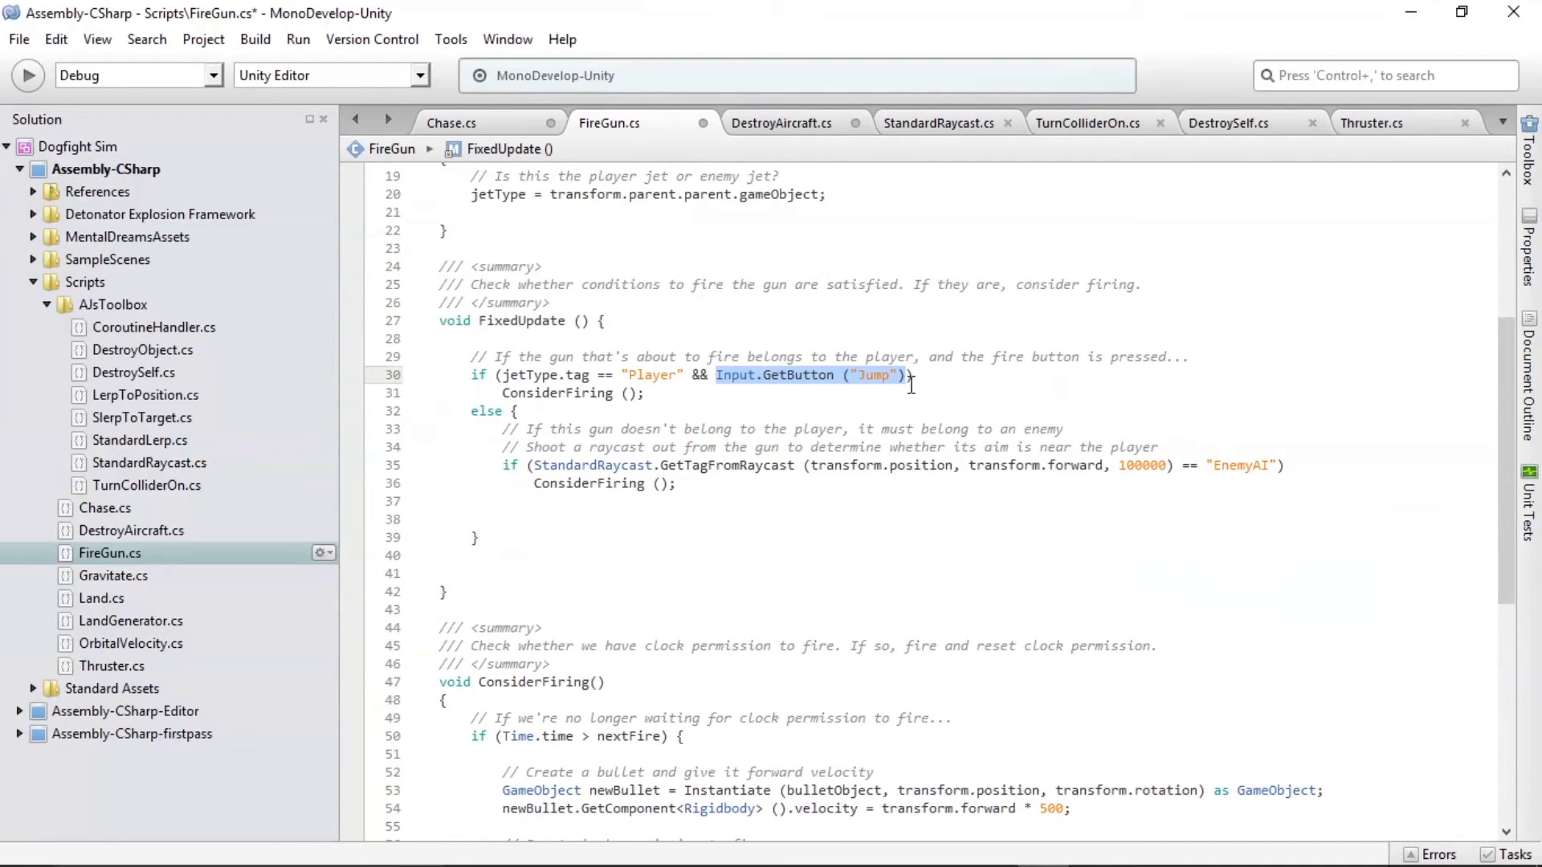
double_click(809, 376)
double_click(874, 375)
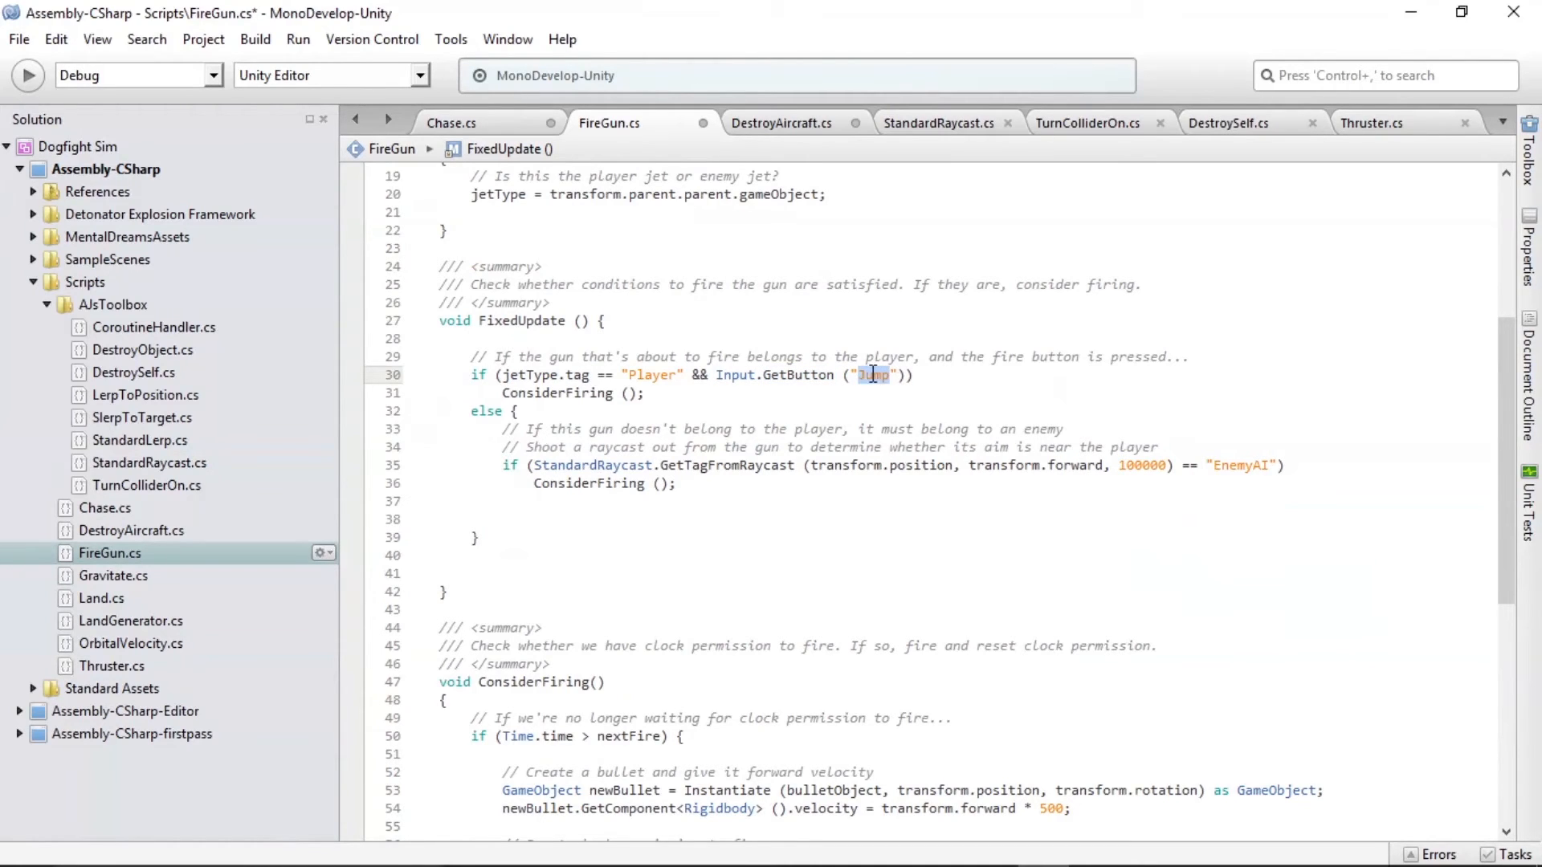
Switch to Unity and inspect the Jump axis and its Positive Button in the project's Input settings
key("alt+Tab")
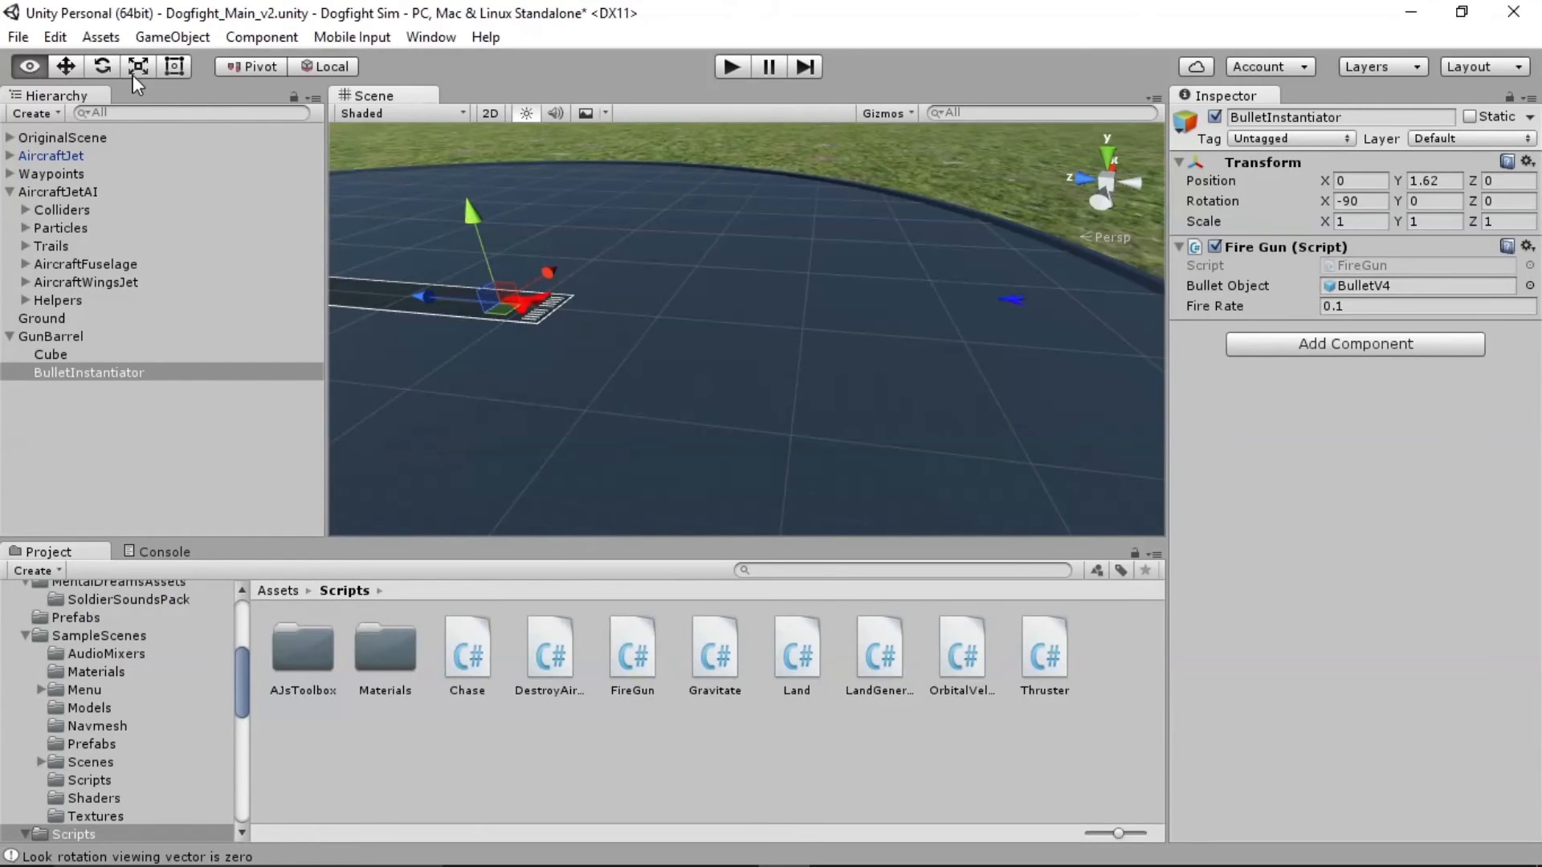
left_click(55, 37)
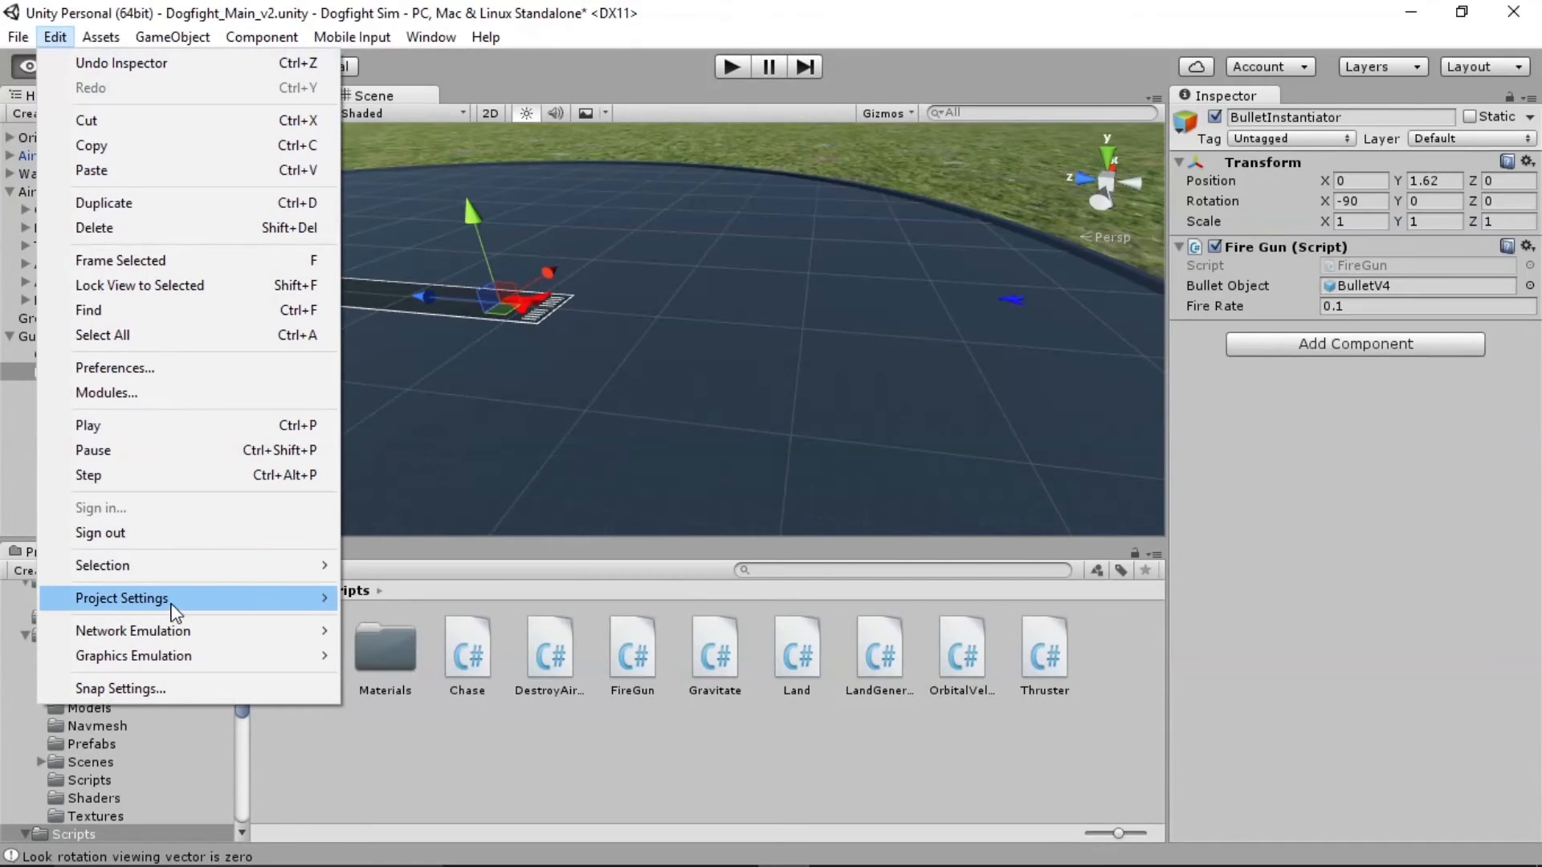
mouse_move(161, 598)
left_click(450, 327)
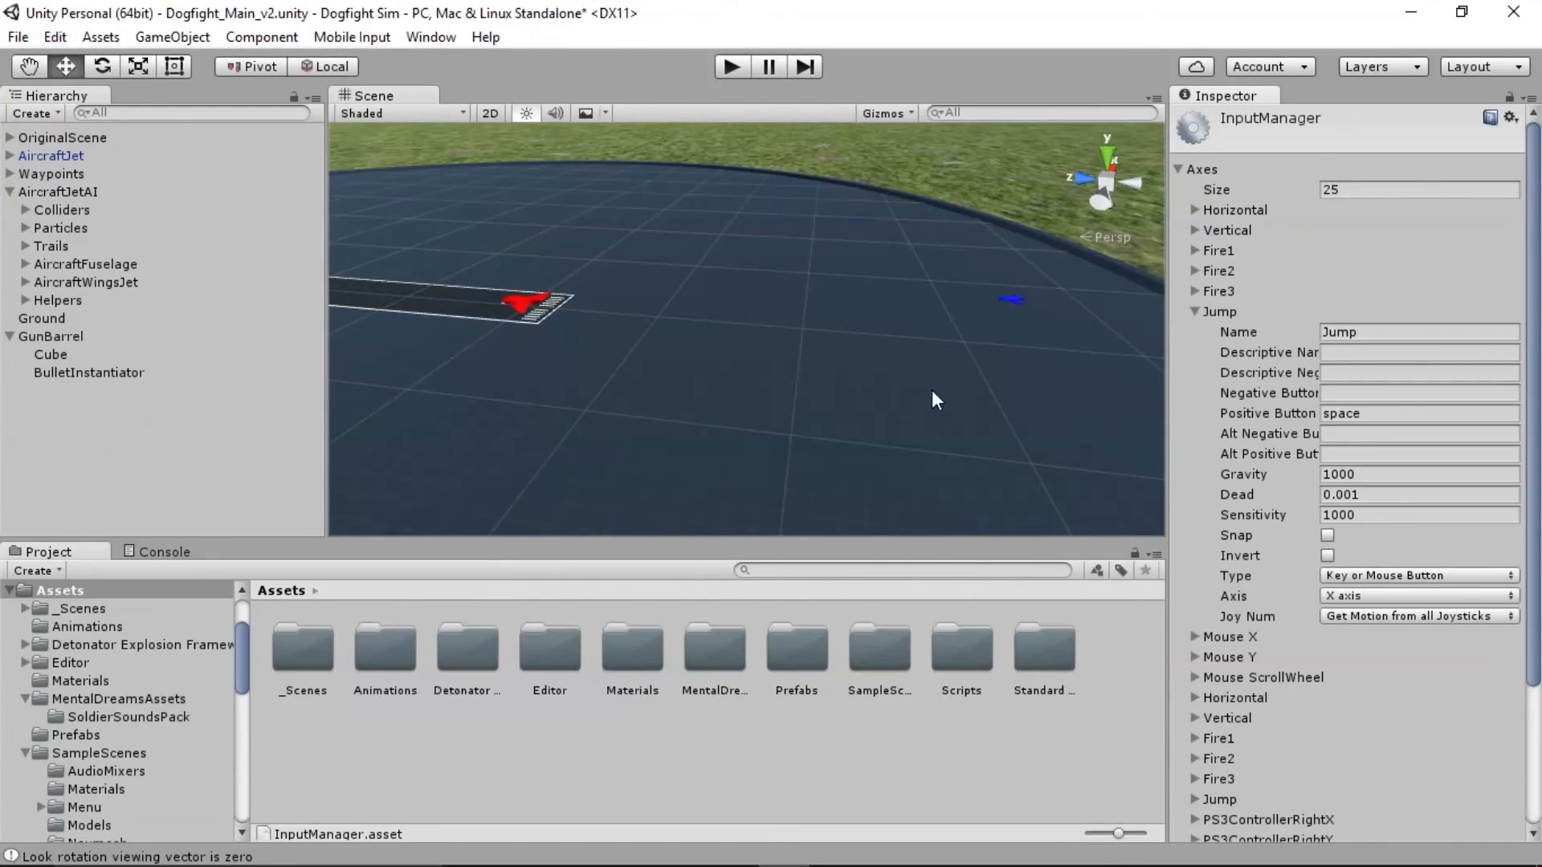
left_click(1178, 169)
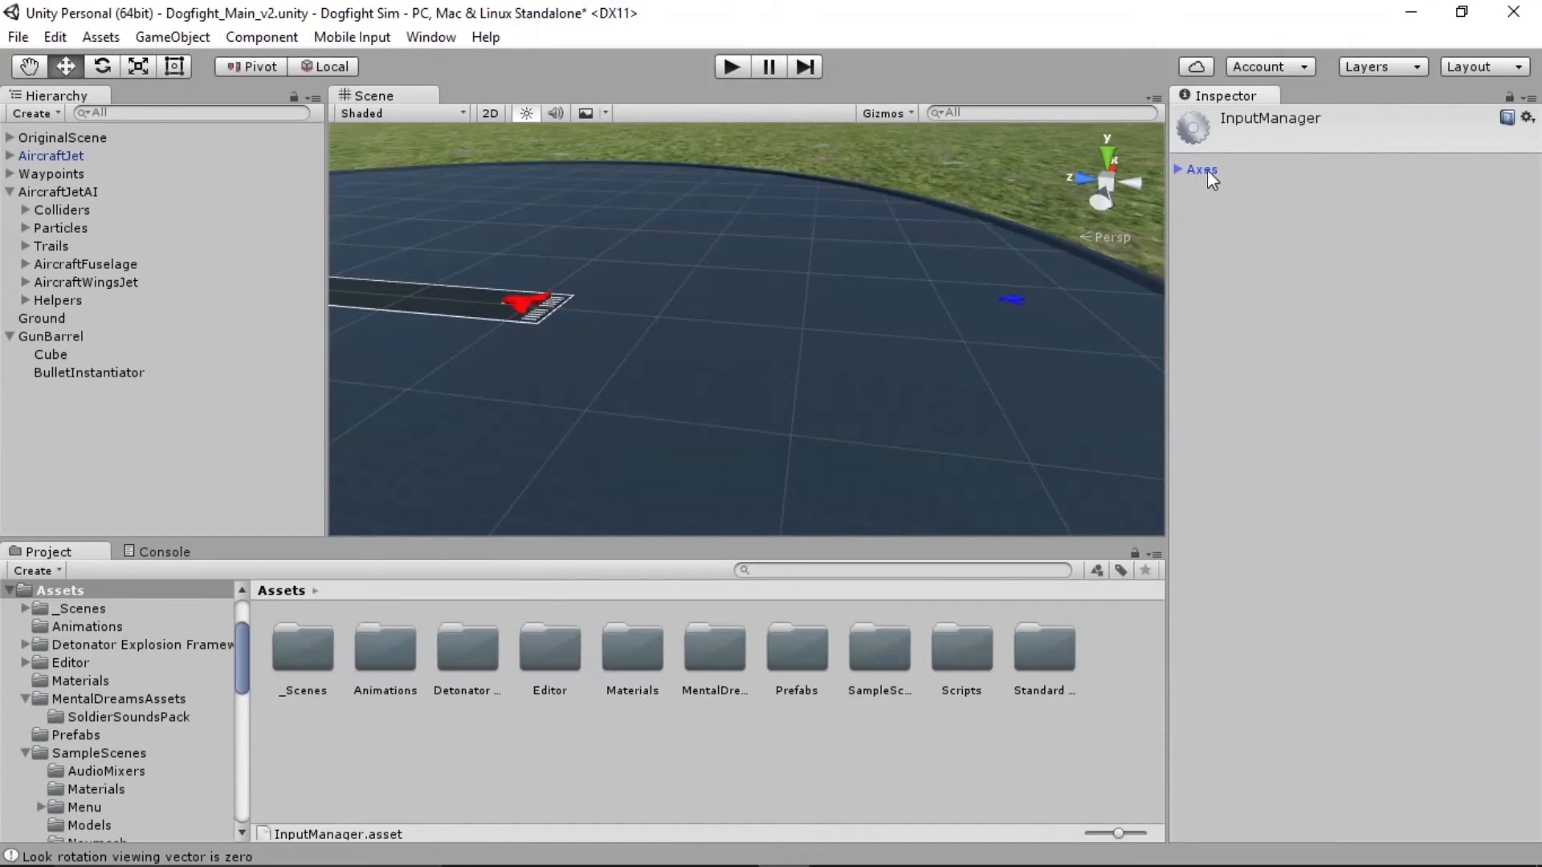
left_click(1178, 170)
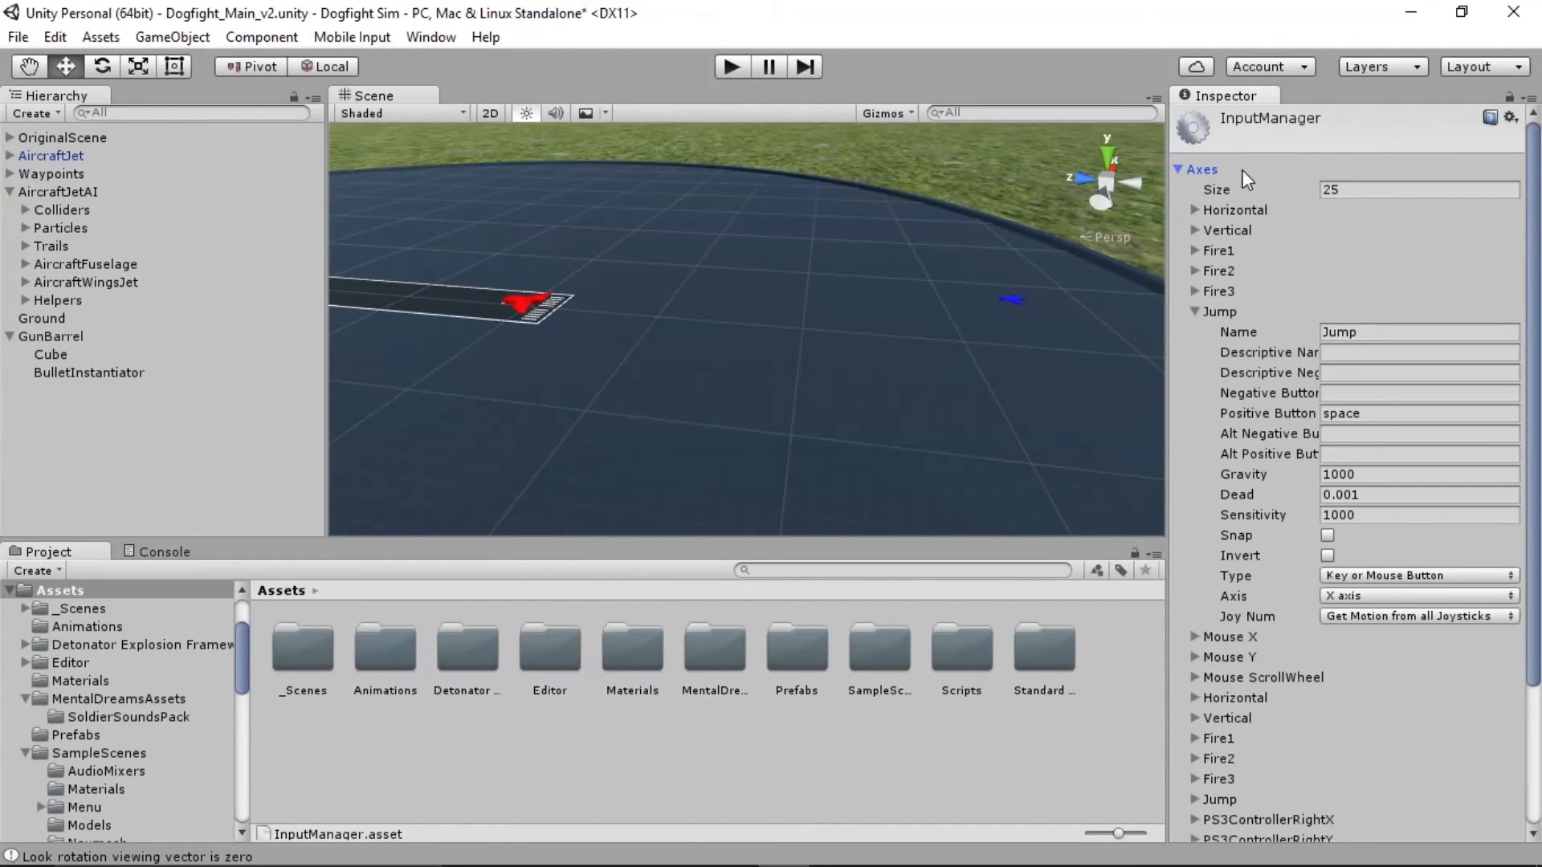
left_click(1194, 312)
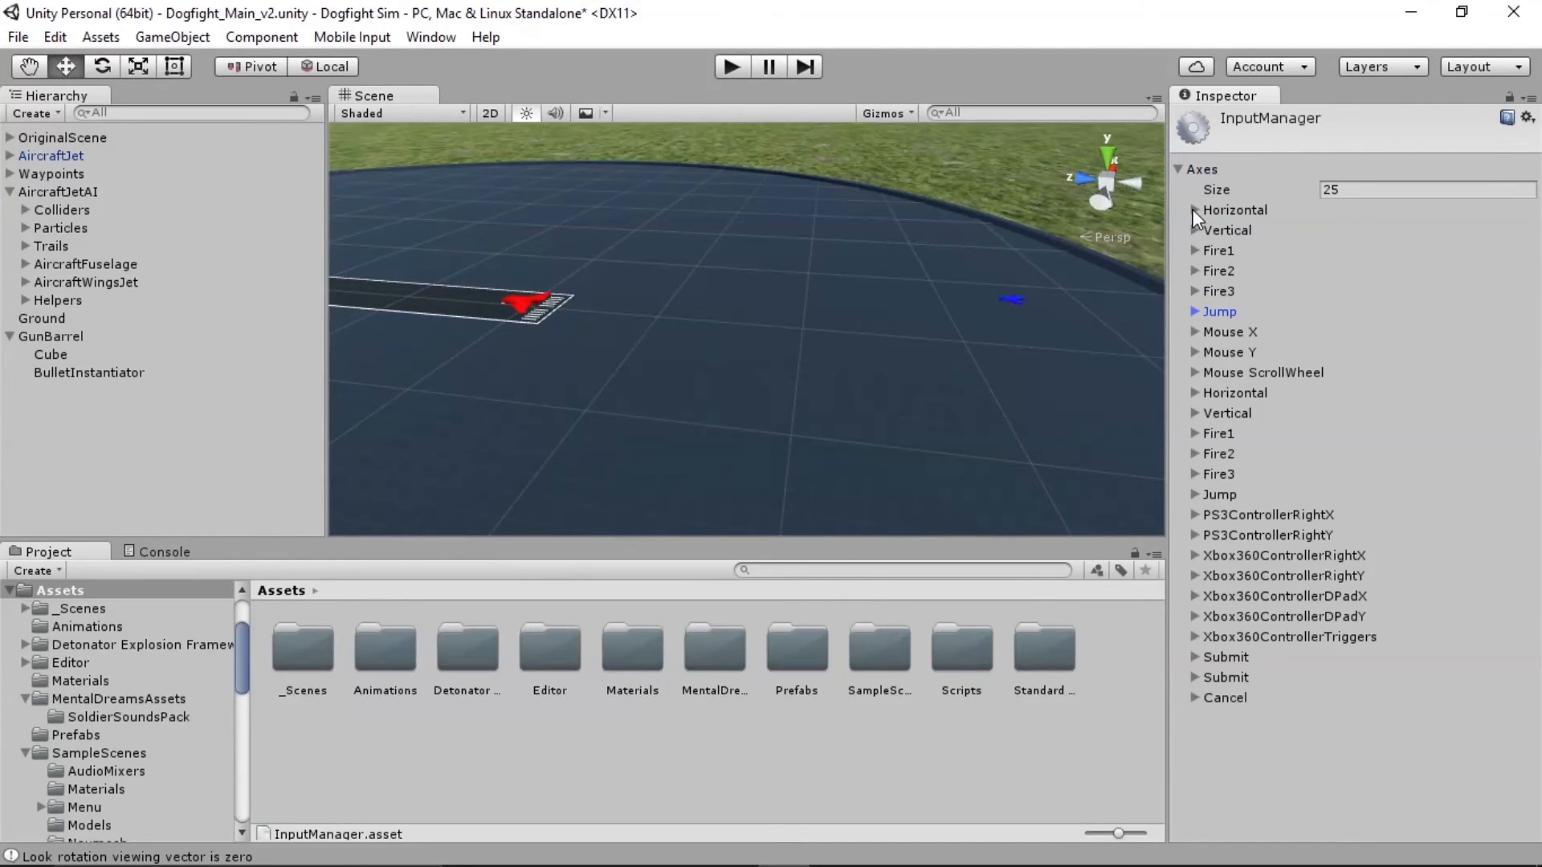
left_click(1196, 311)
left_click(1361, 412)
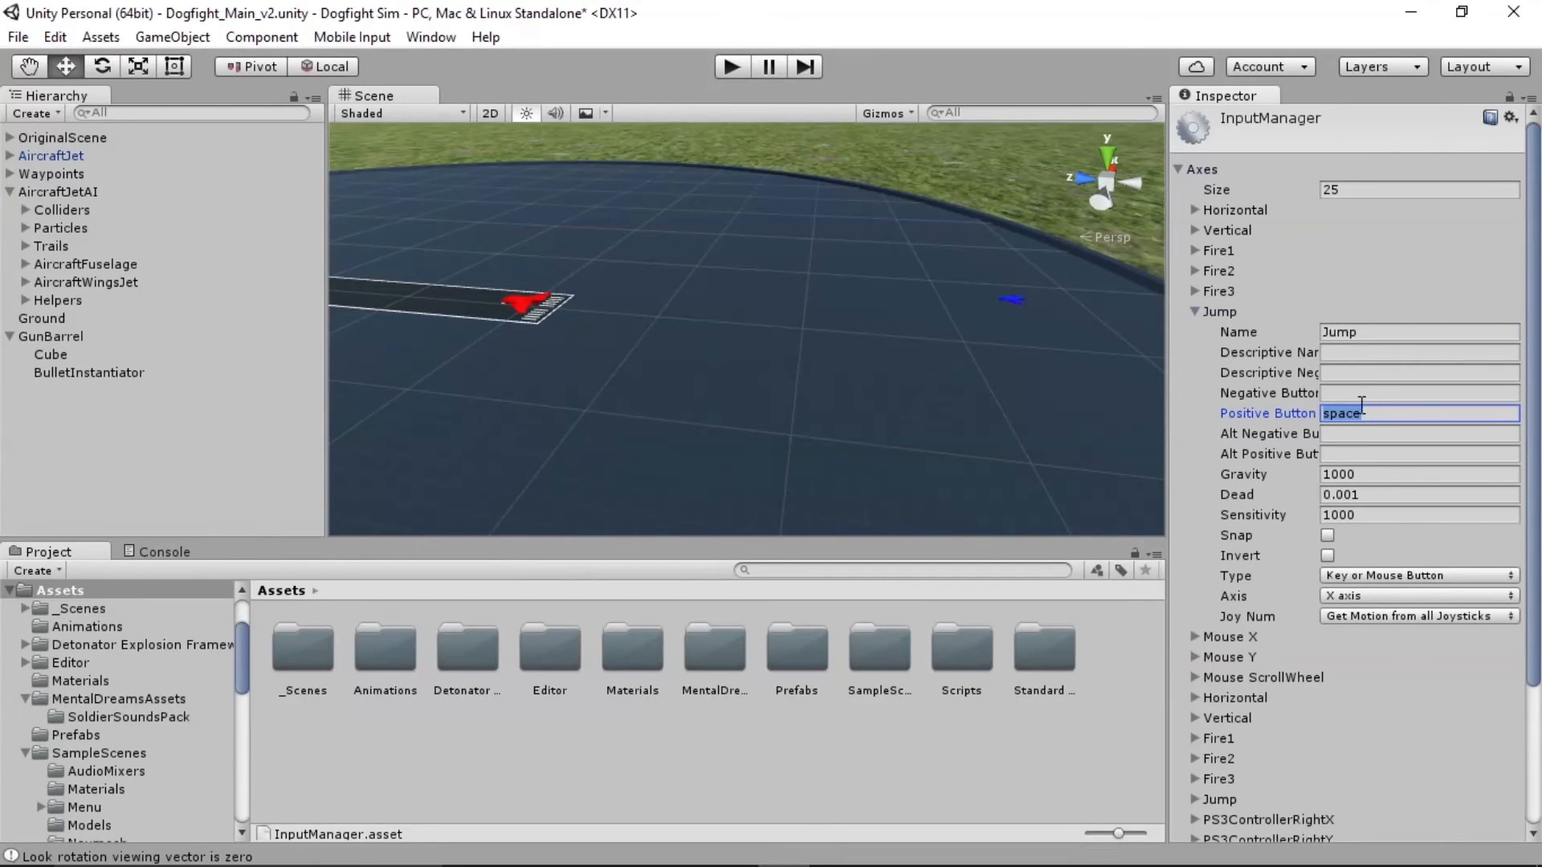
left_click(1196, 312)
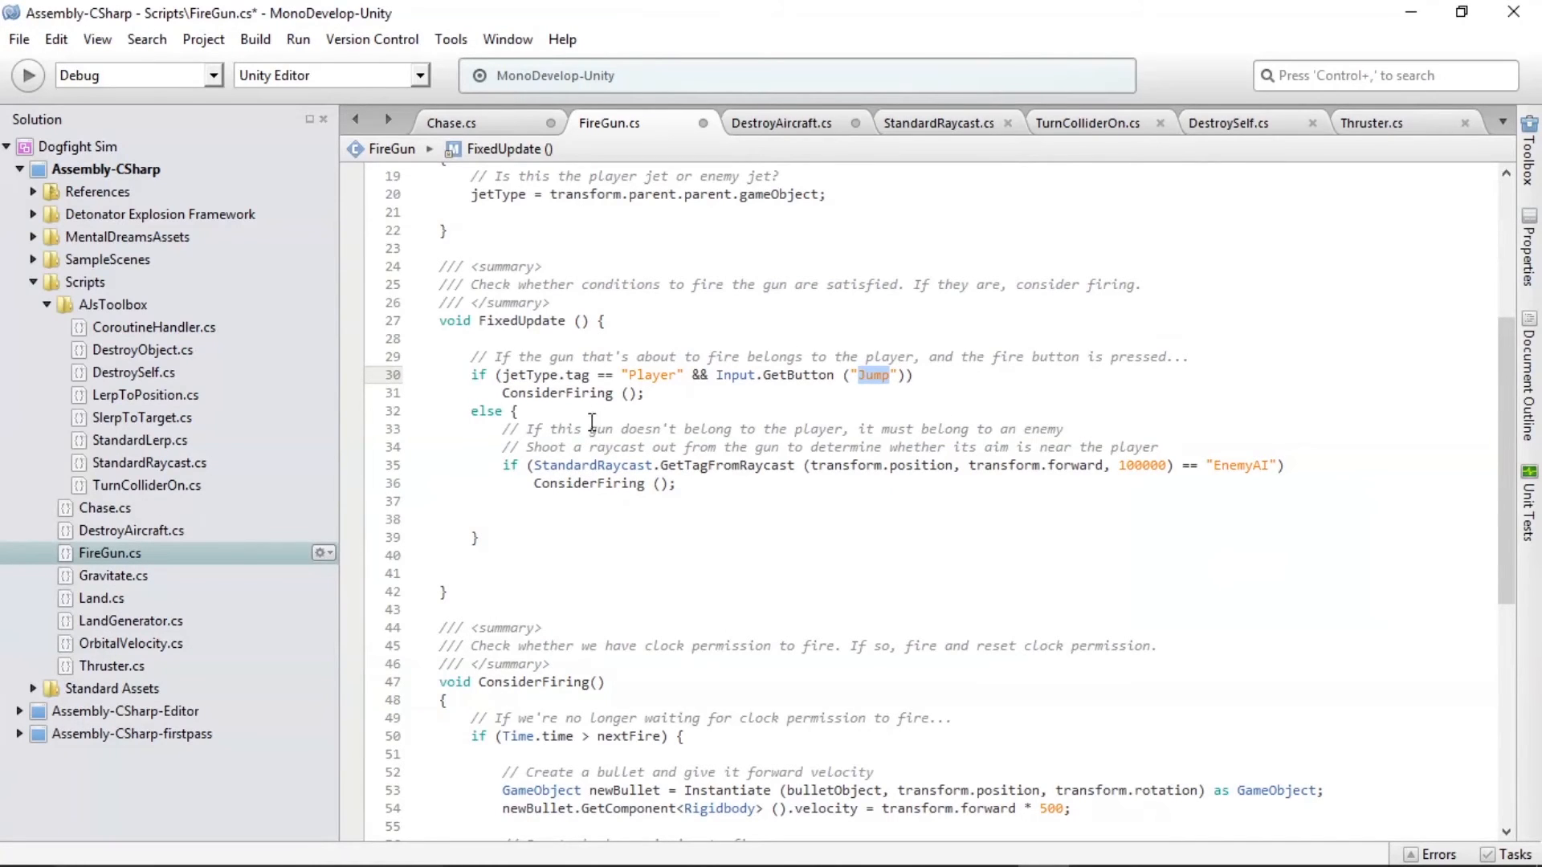
Switch to MonoDevelop and trace the player condition's ConsiderFiring call to that method's summary and definition in FireGun.cs
left_click_drag(509, 375, 905, 377)
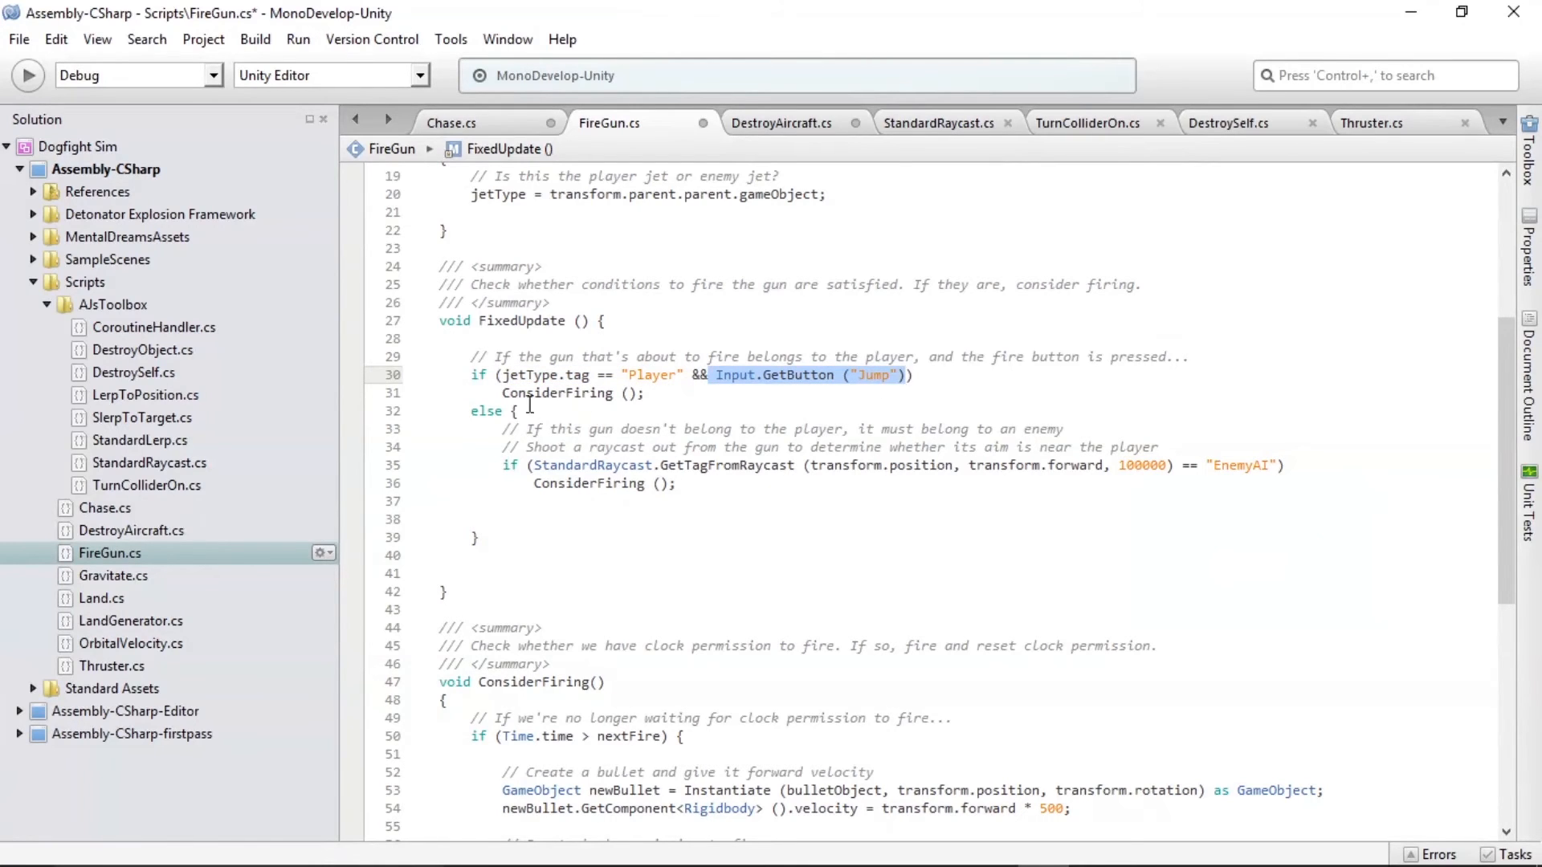
left_click_drag(504, 392, 642, 392)
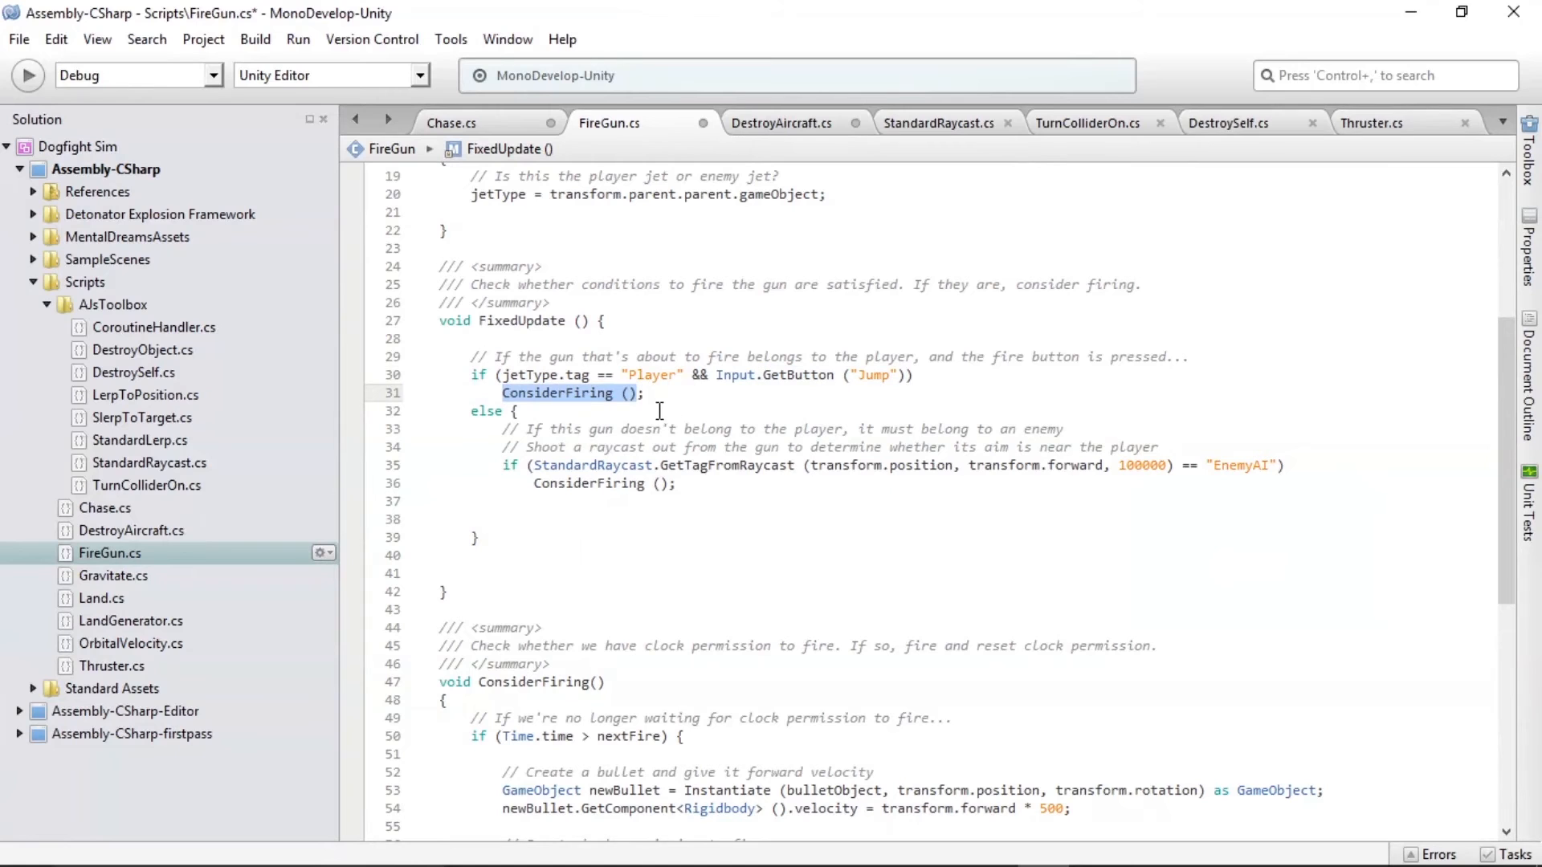
scroll(578, 392, "down", 2)
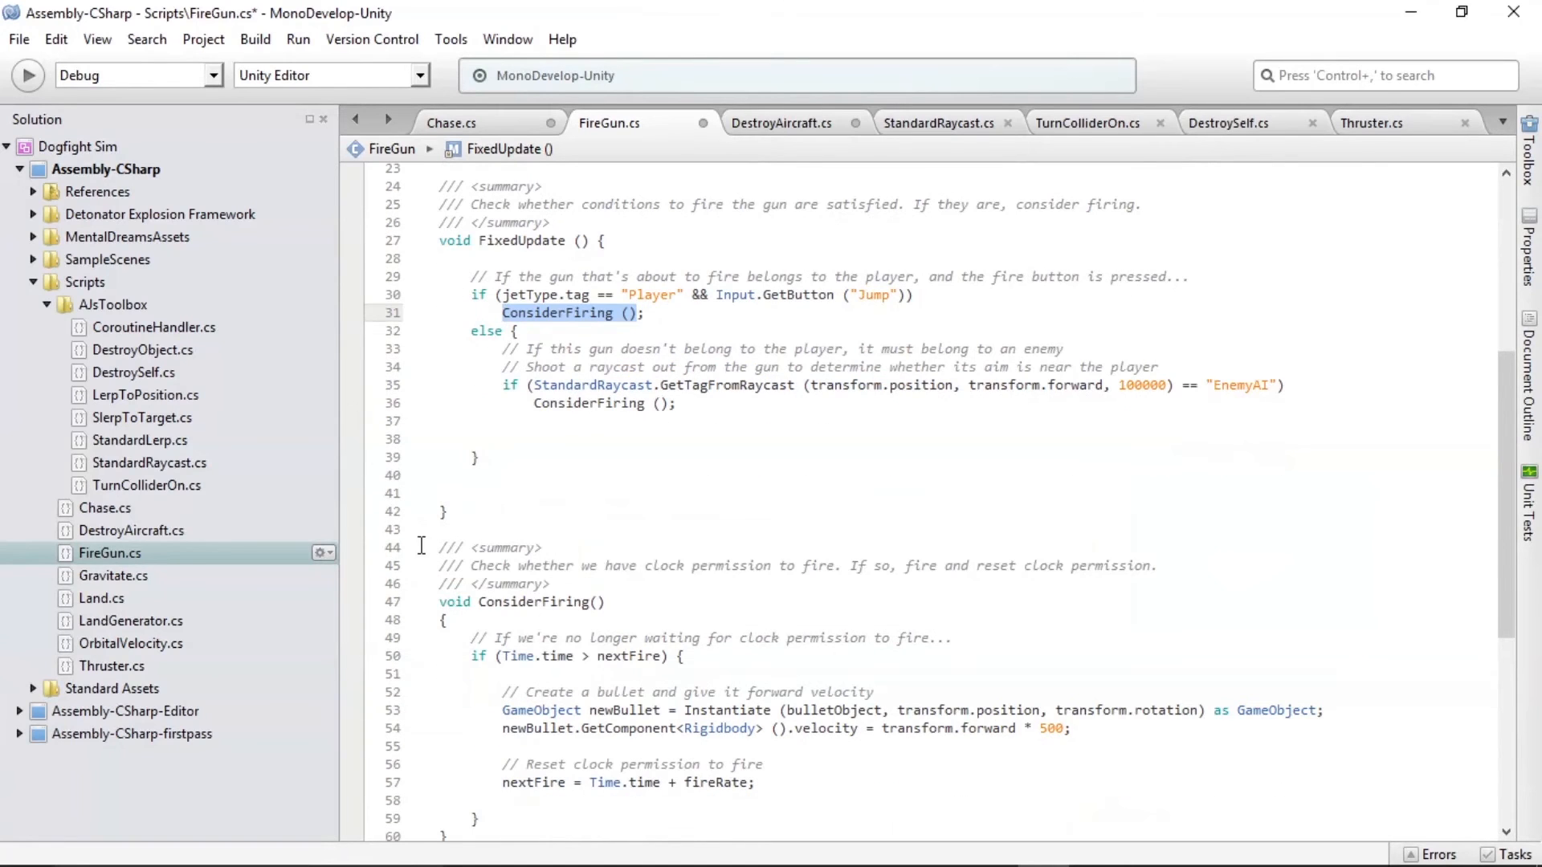
left_click_drag(414, 548, 619, 614)
scroll(663, 578, "down", 5)
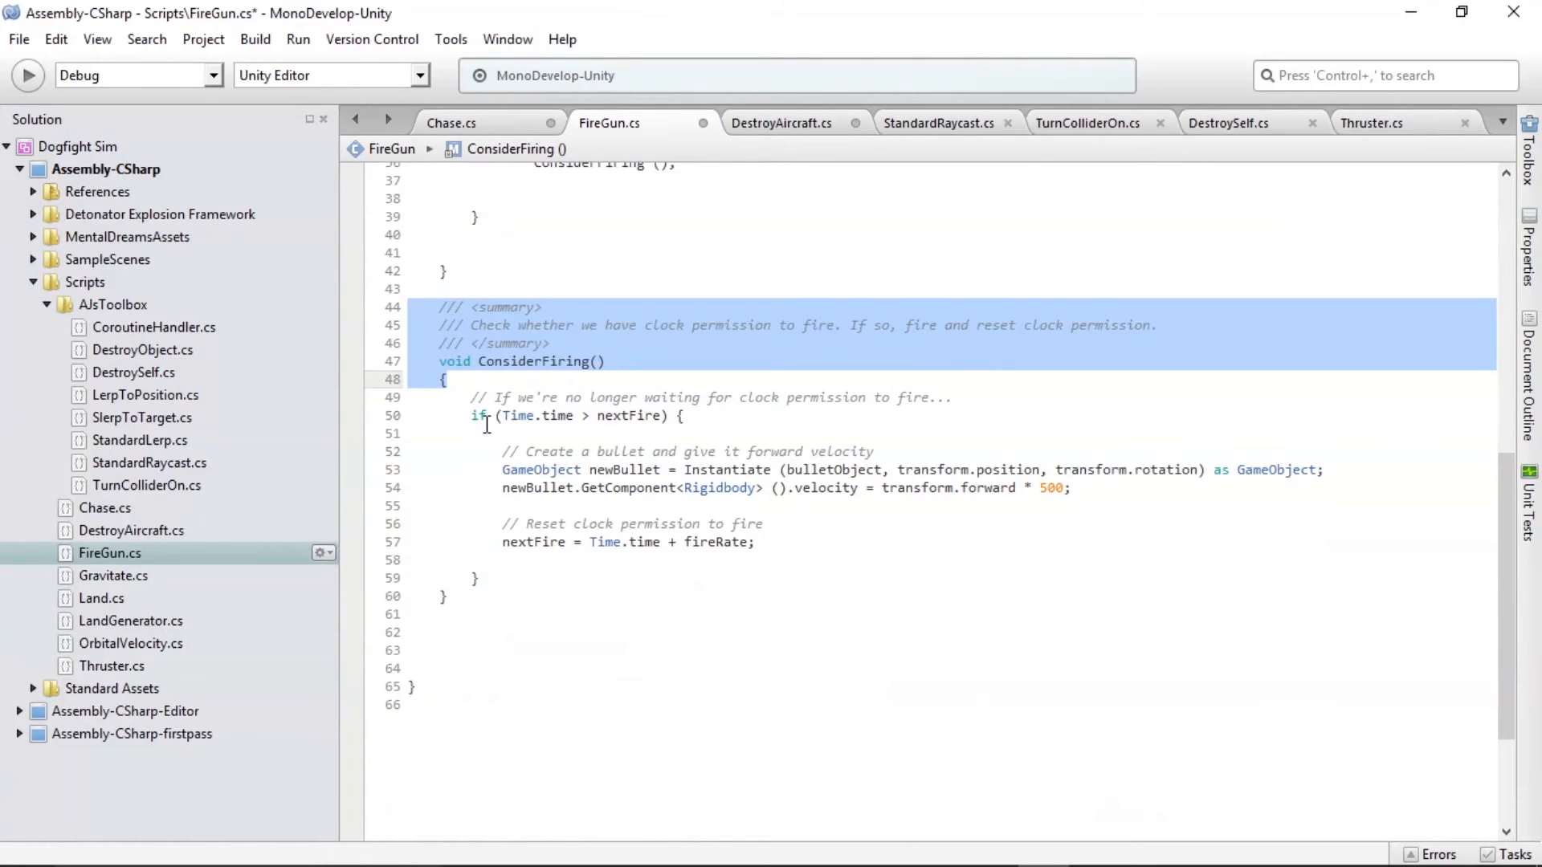
Find the public fireRate field in FireGun.cs and view its matching Fire Rate setting on BulletInstantiator in Unity
scroll(526, 375, "up", 12)
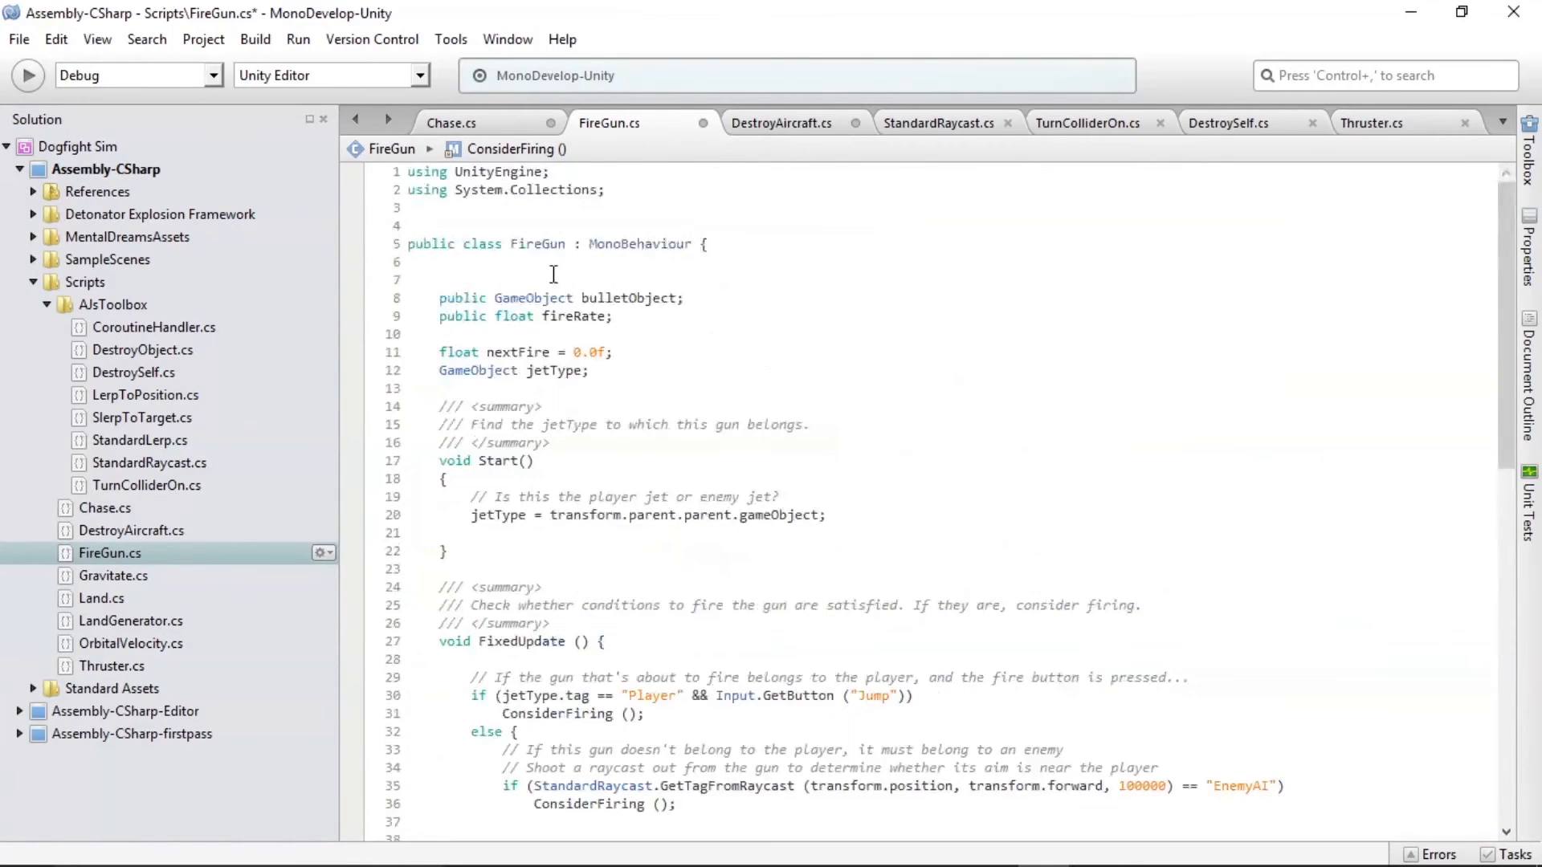
left_click(575, 318)
double_click(575, 318)
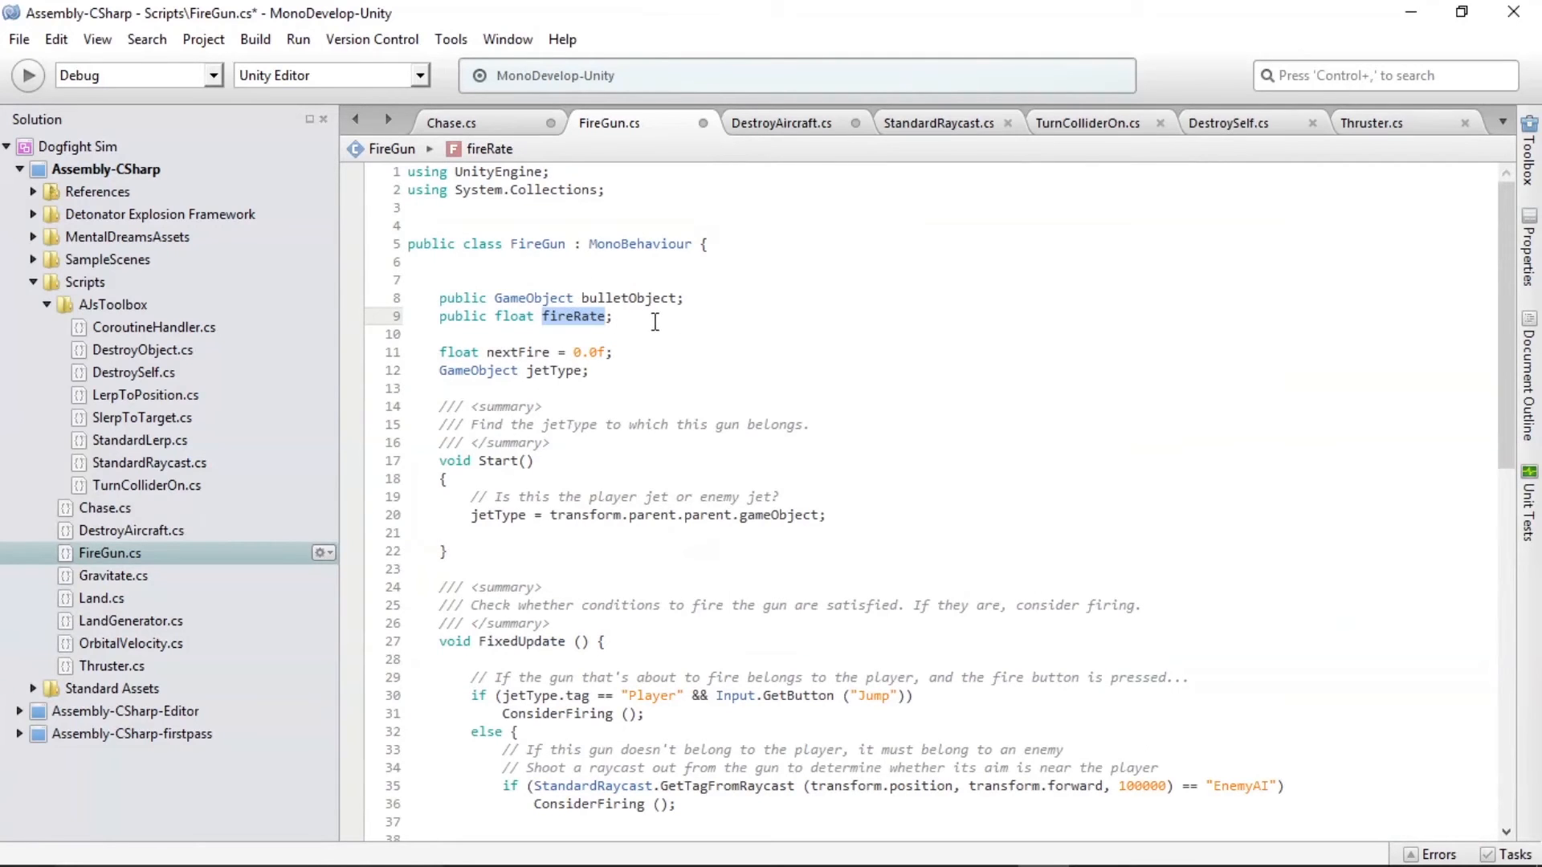
key("alt+Tab")
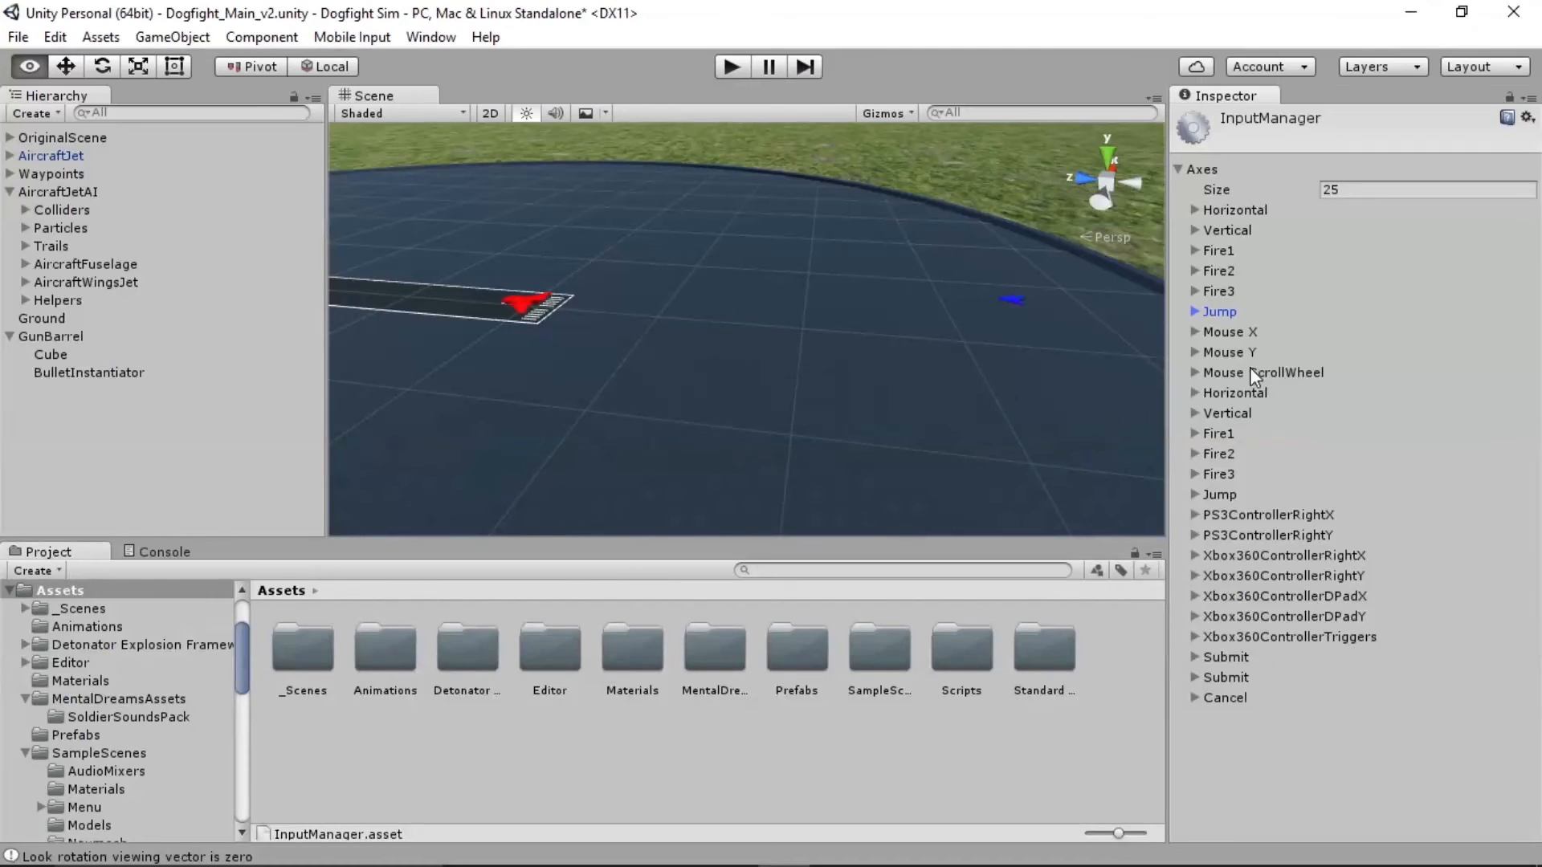
left_click(72, 372)
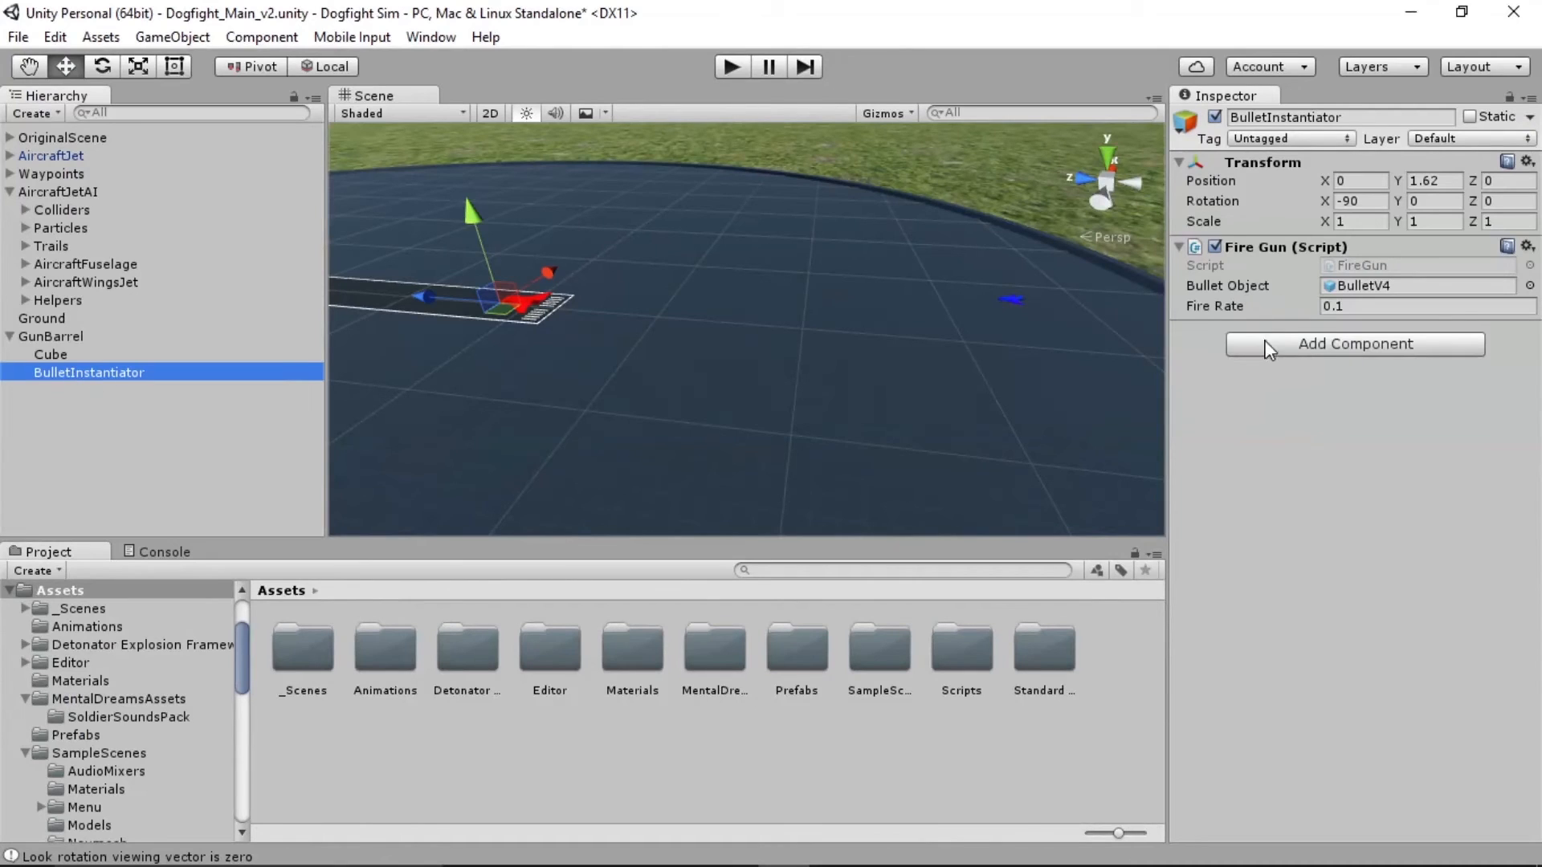
Return to MonoDevelop and examine how ConsiderFiring compares Time.time with nextFire before allowing a shot
key("alt+Tab")
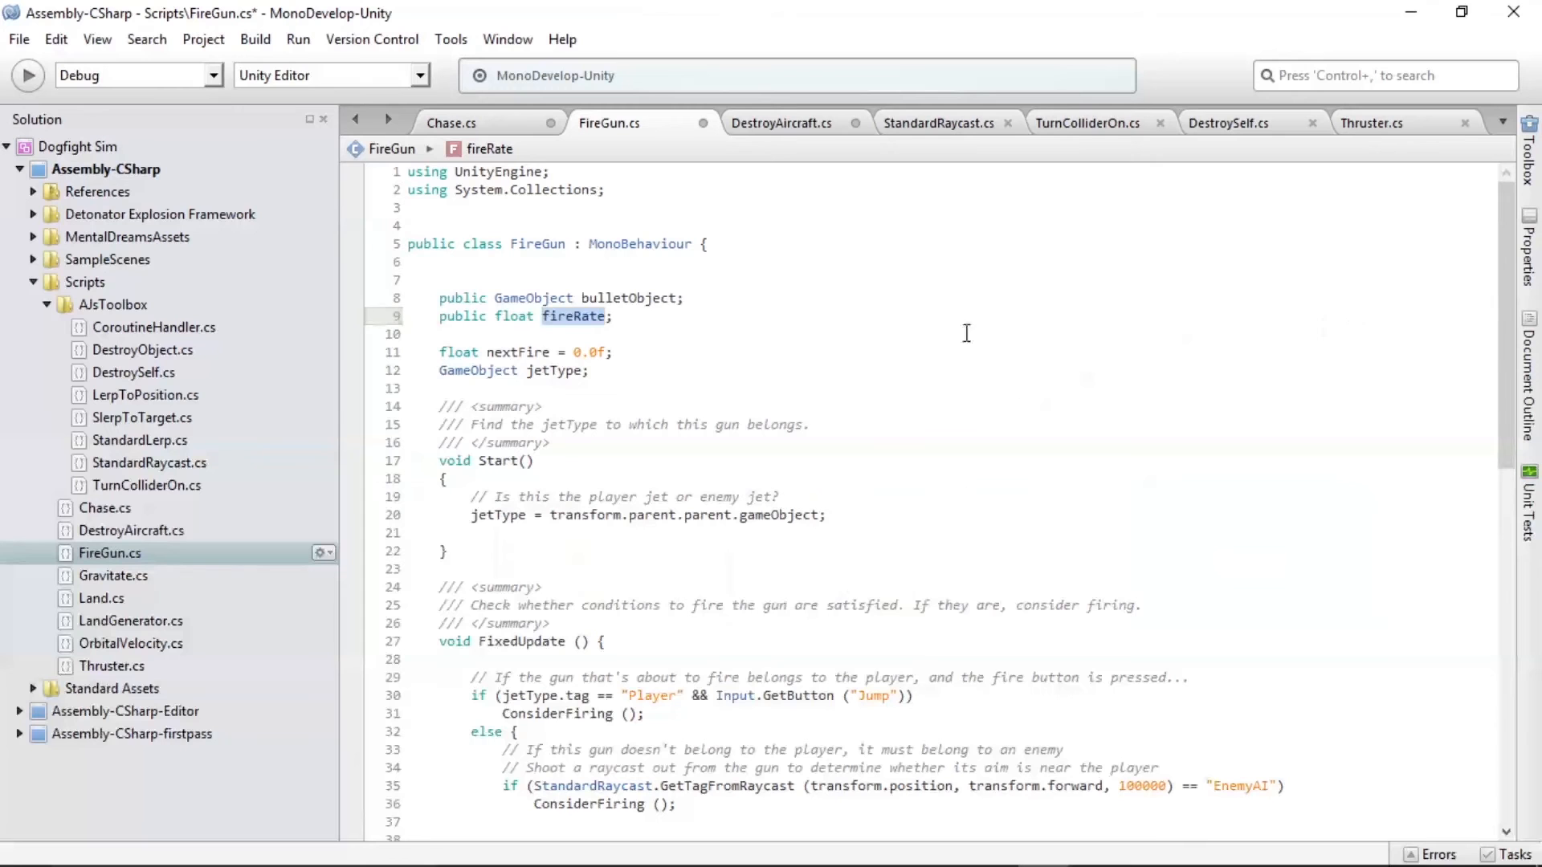
double_click(568, 323)
scroll(648, 332, "down", 8)
double_click(527, 596)
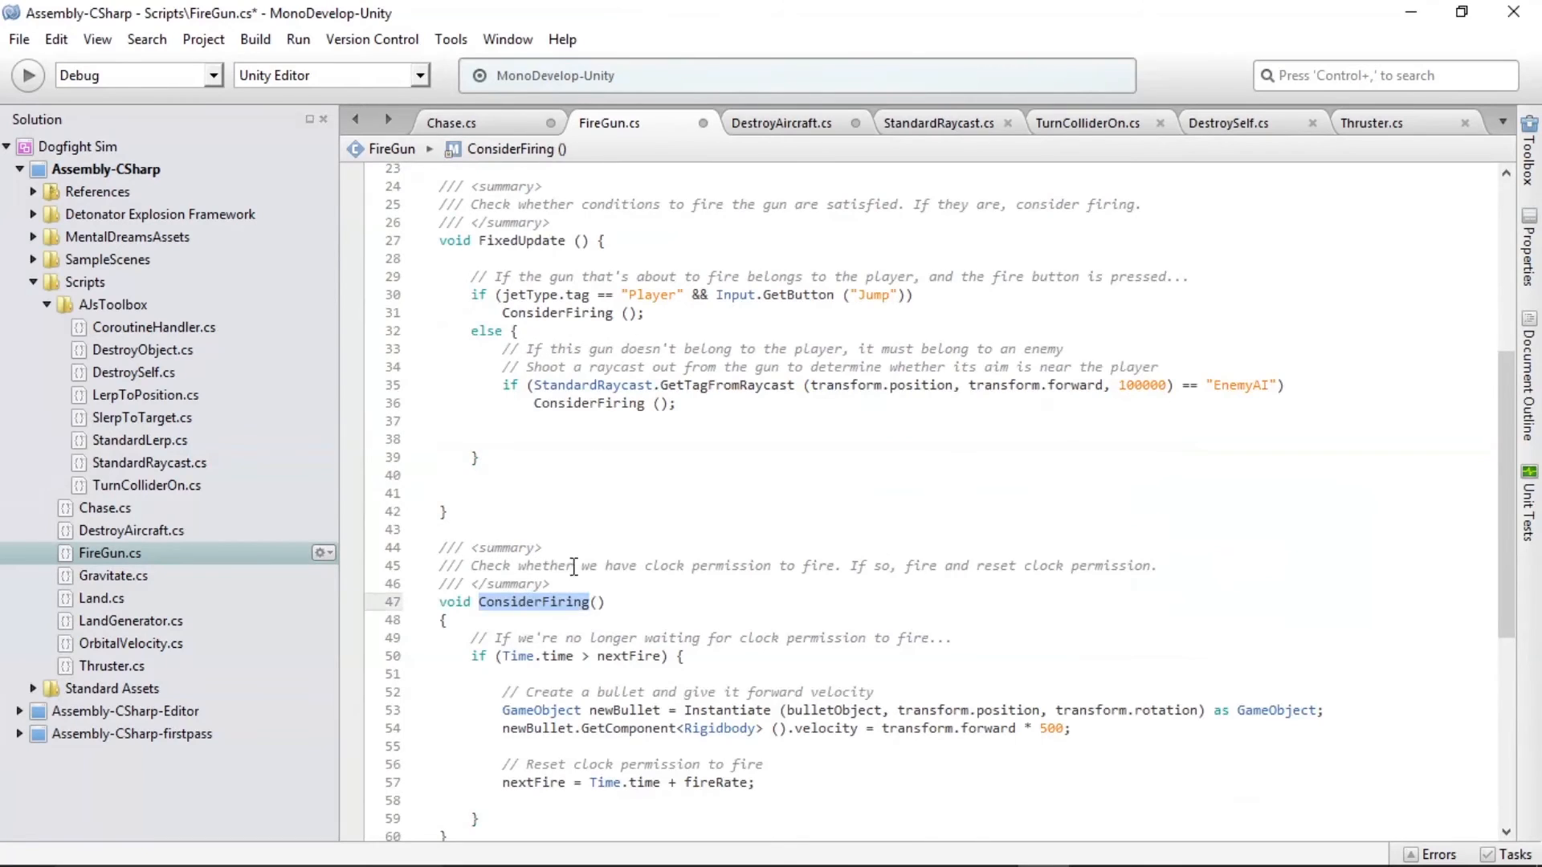
scroll(615, 548, "down", 3)
left_click_drag(461, 464, 697, 497)
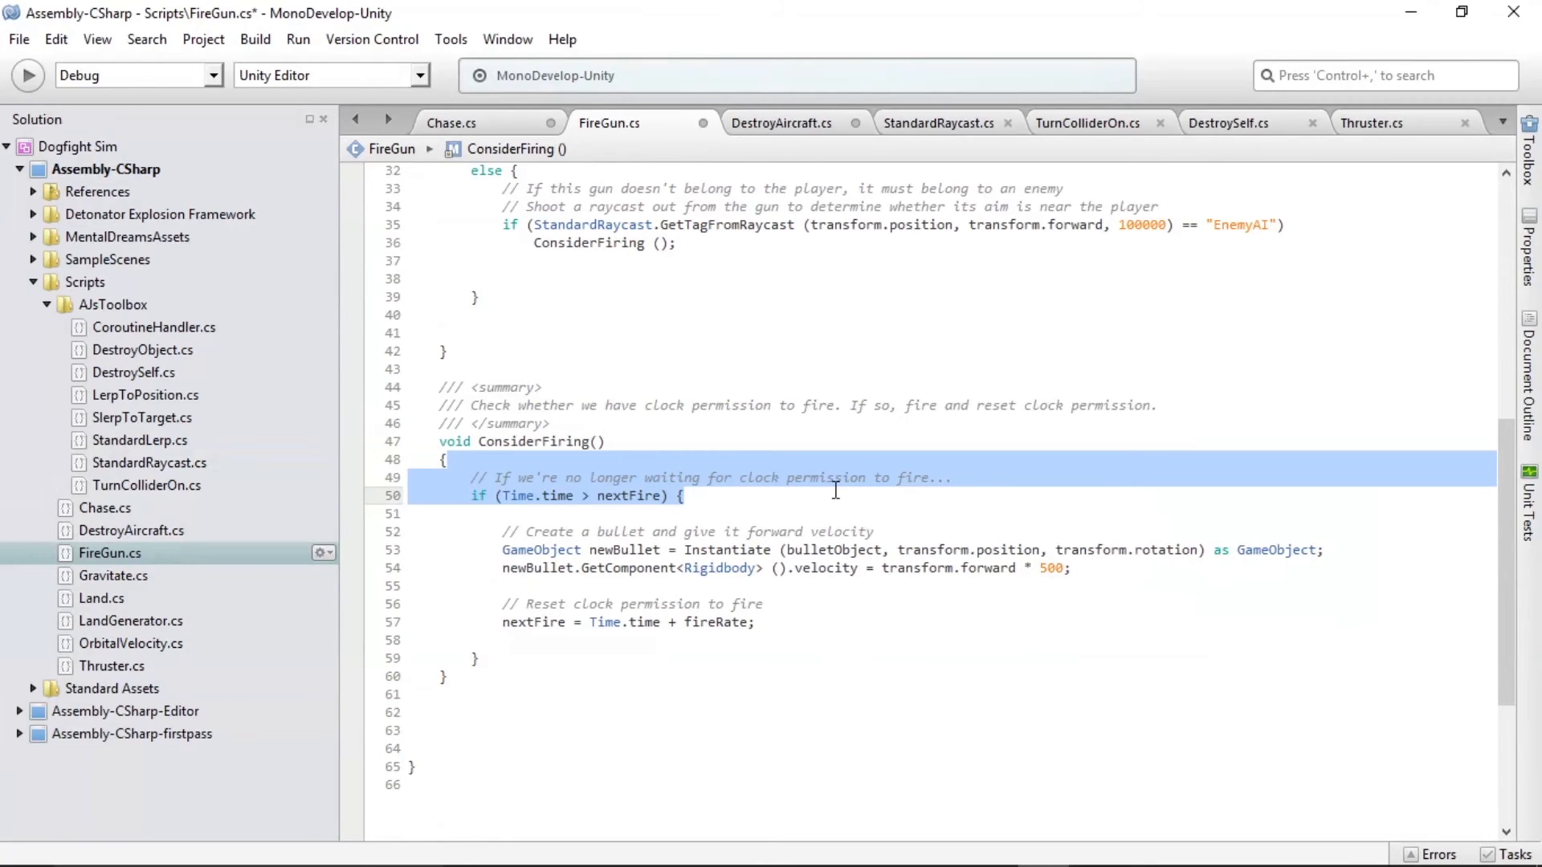
left_click(709, 513)
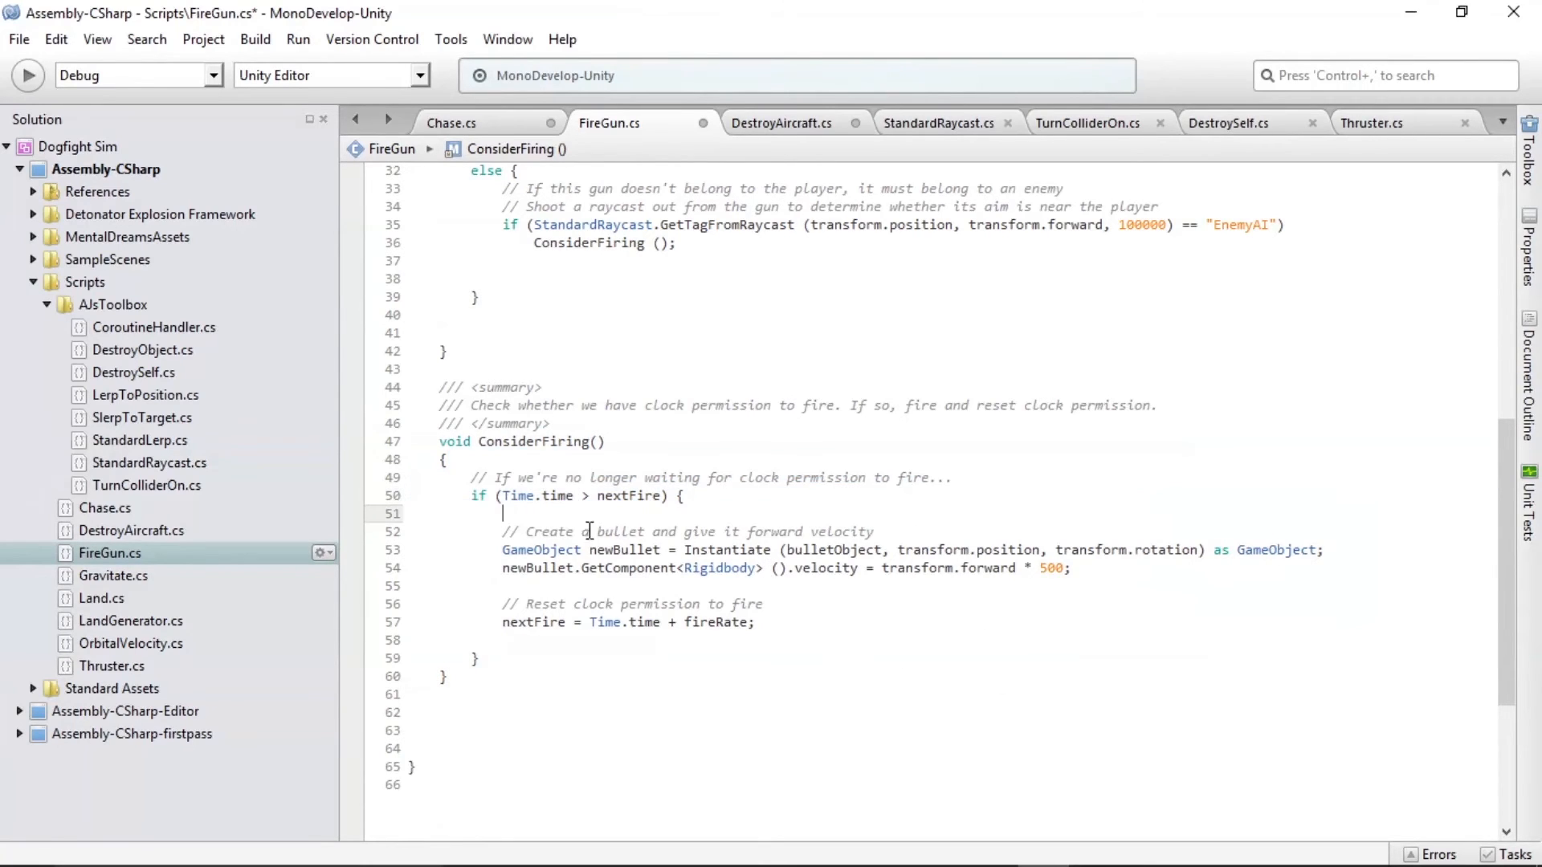
Examine the newBullet Instantiate line in ConsiderFiring, including its bulletObject, transform.position and transform.rotation arguments
left_click_drag(486, 534, 1336, 548)
left_click(506, 549)
left_click(915, 551)
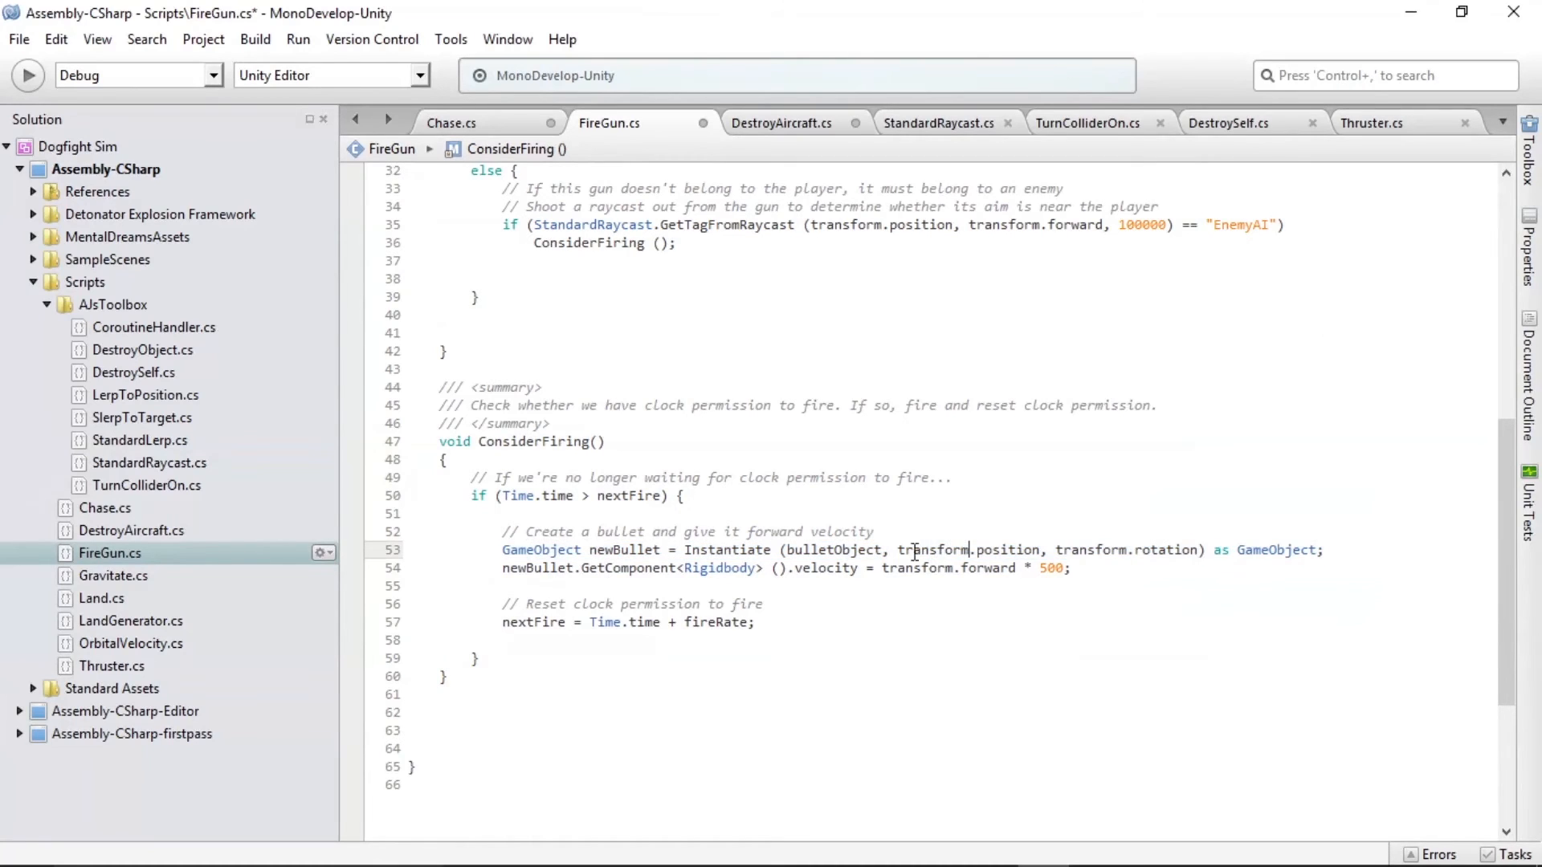
left_click_drag(898, 551, 1202, 551)
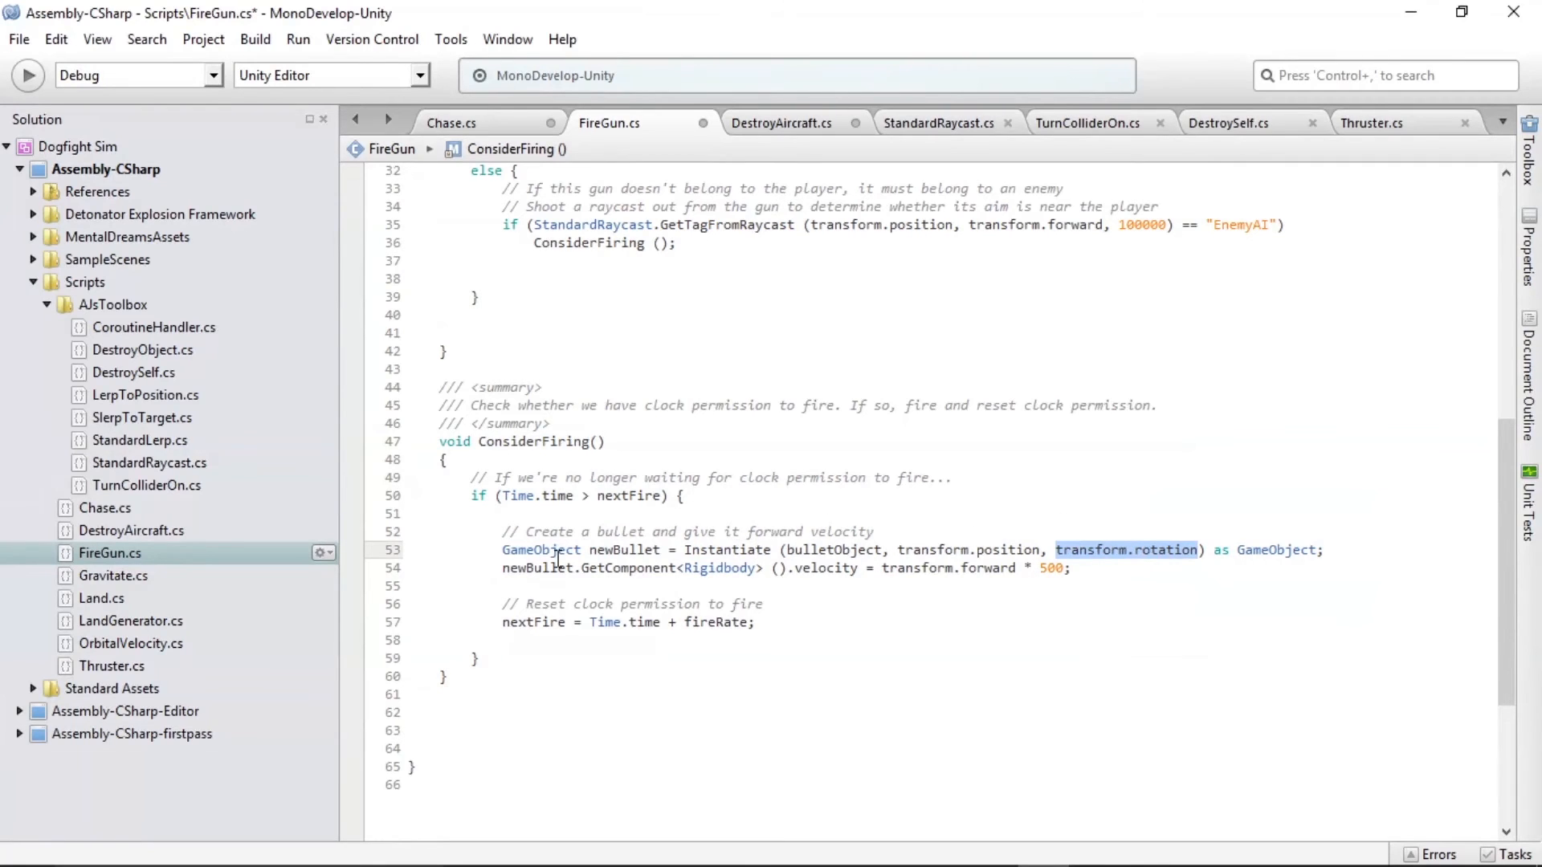
Examine how the new bullet's Rigidbody velocity is assigned from transform.forward * 500
left_click_drag(501, 568, 1094, 570)
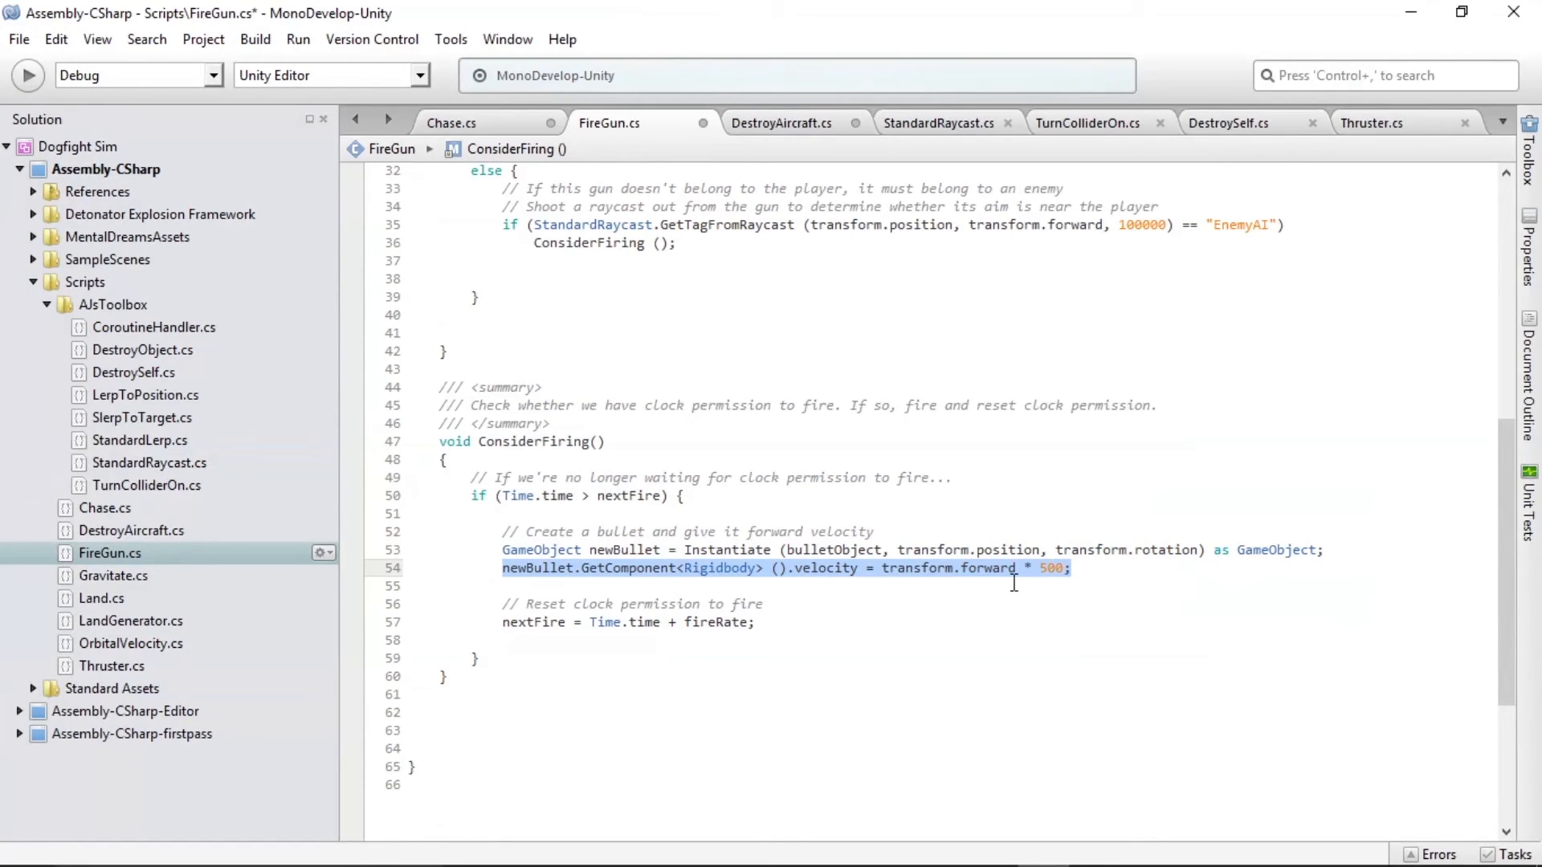
left_click(856, 567)
left_click(873, 567)
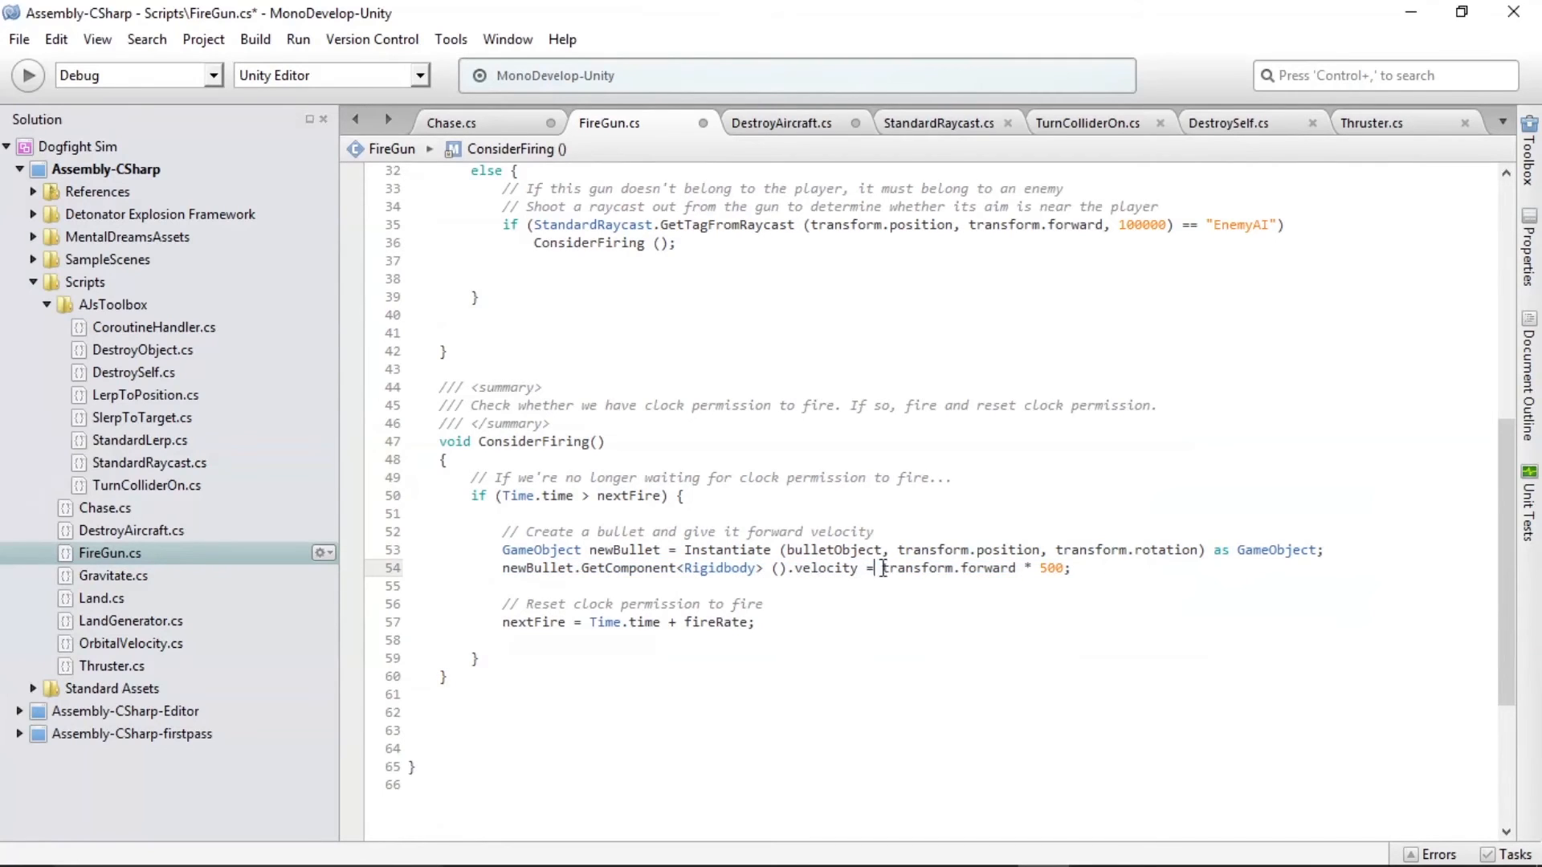
left_click_drag(883, 570, 1090, 566)
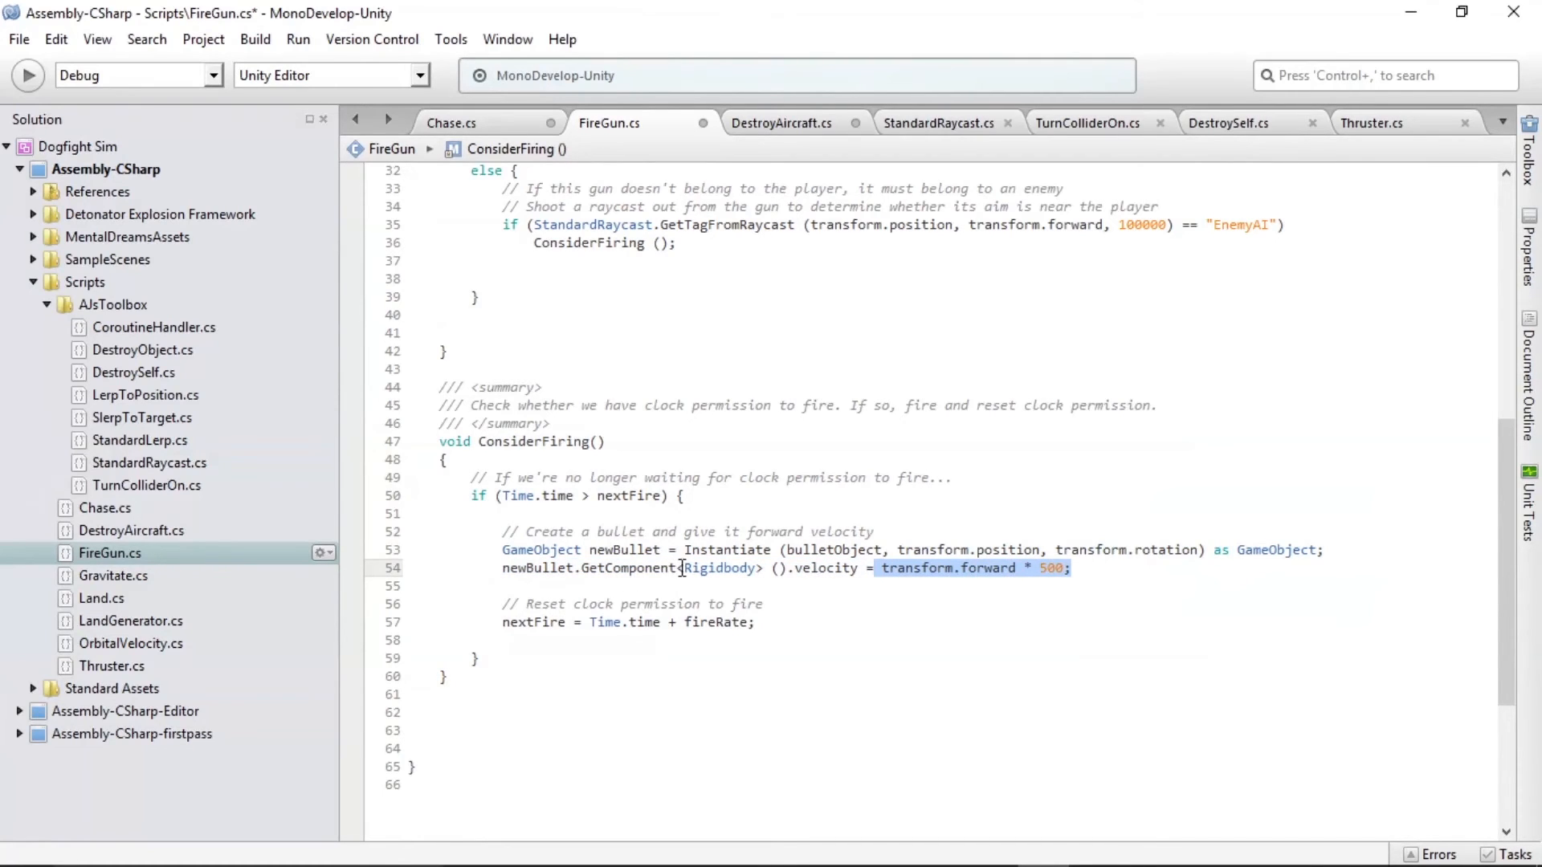
left_click_drag(682, 568, 858, 572)
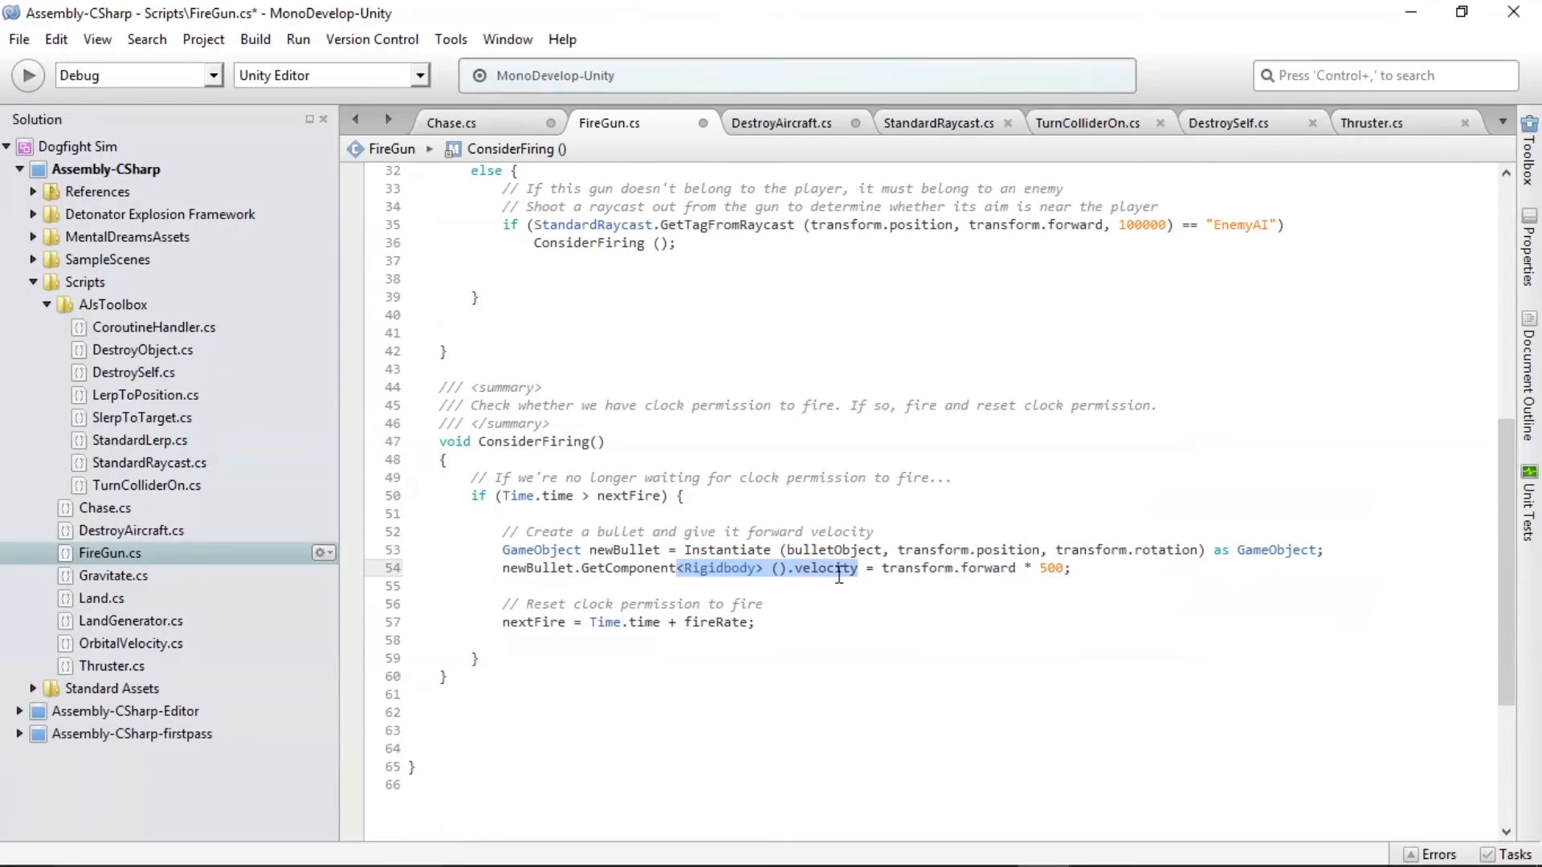
Review FixedUpdate against the bullet velocity line, and read the nextFire clock reset at the end of ConsiderFiring
scroll(591, 530, "up", 6)
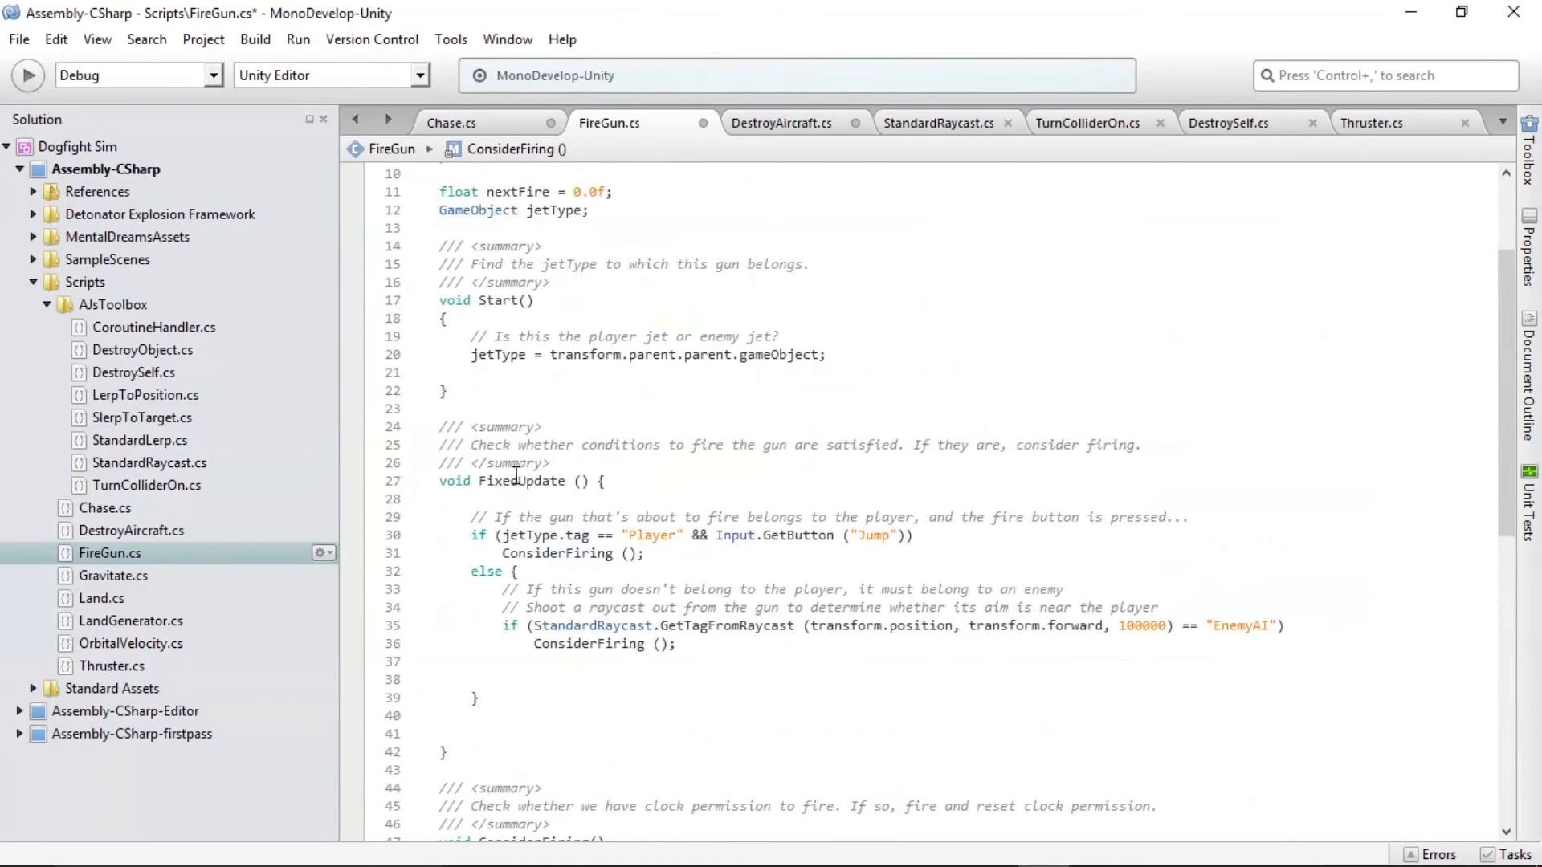
double_click(518, 482)
scroll(660, 638, "down", 4)
scroll(660, 638, "down", 3)
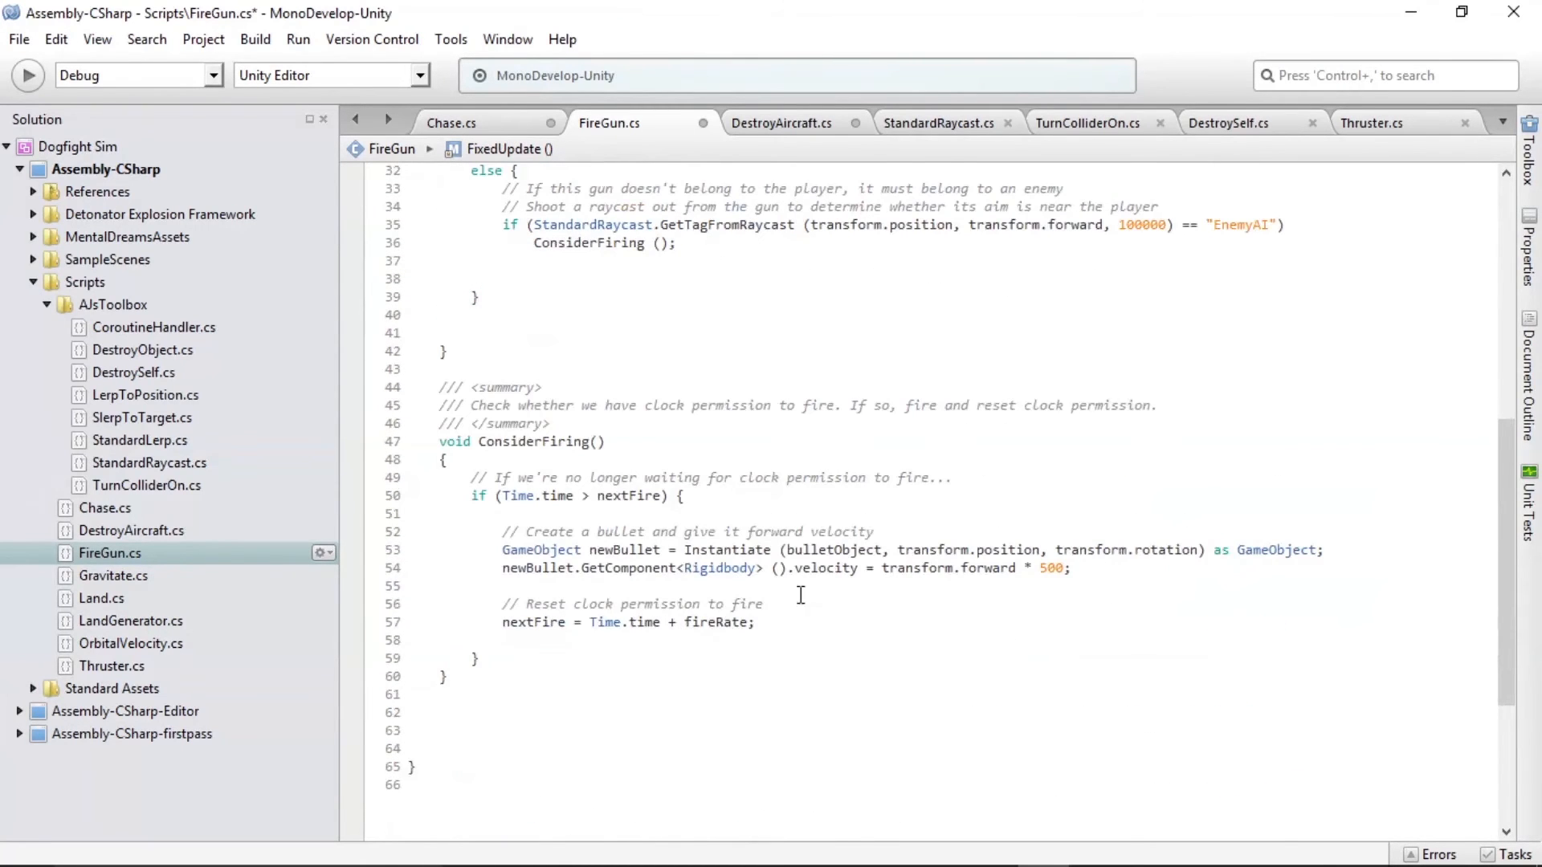
left_click_drag(504, 568, 1060, 568)
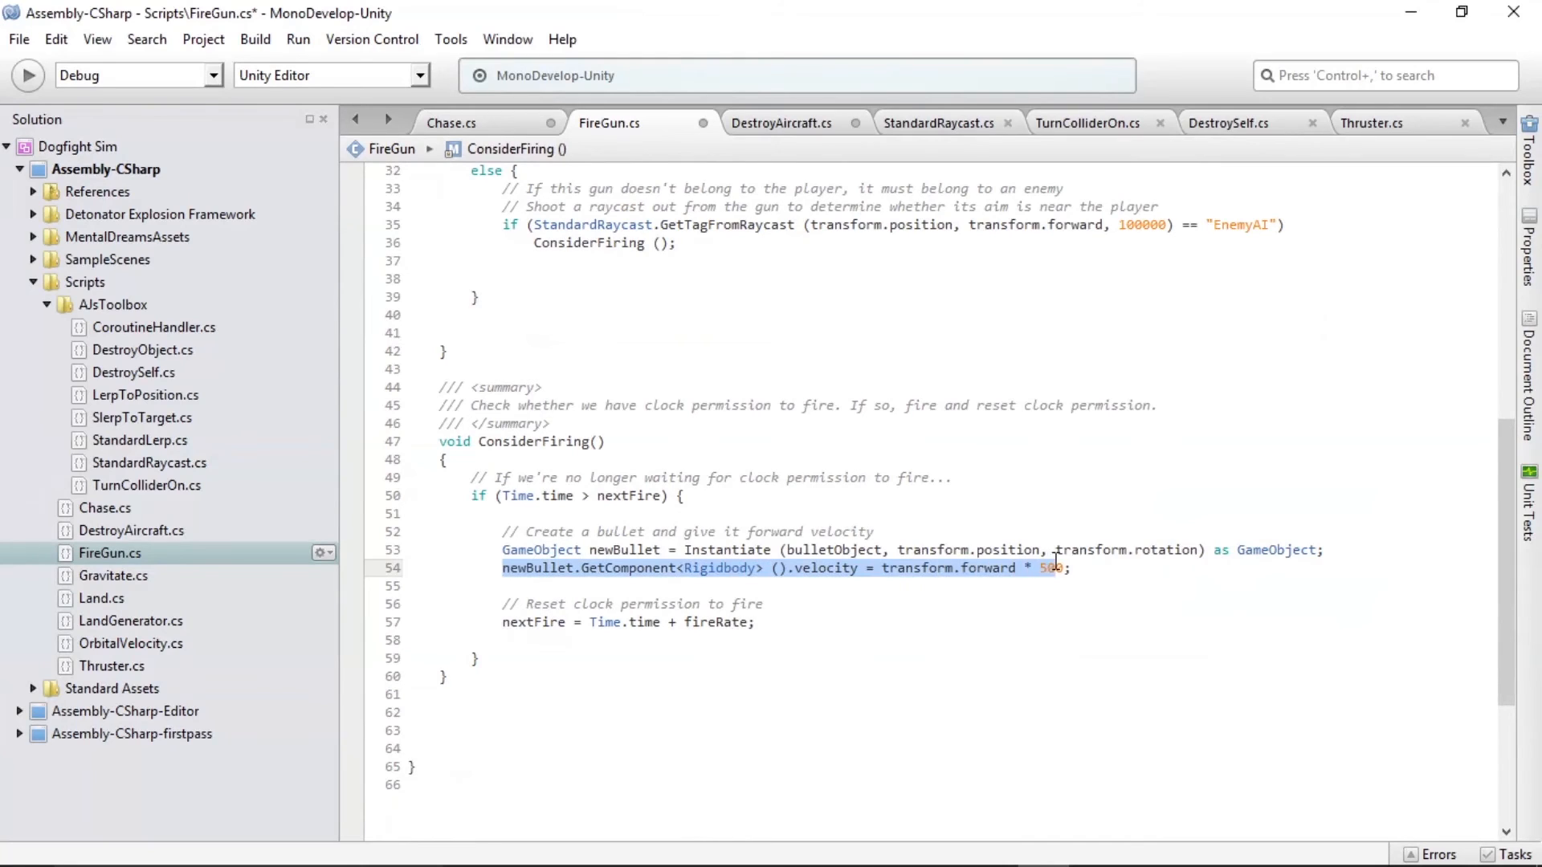
left_click(899, 568)
left_click_drag(466, 607, 642, 633)
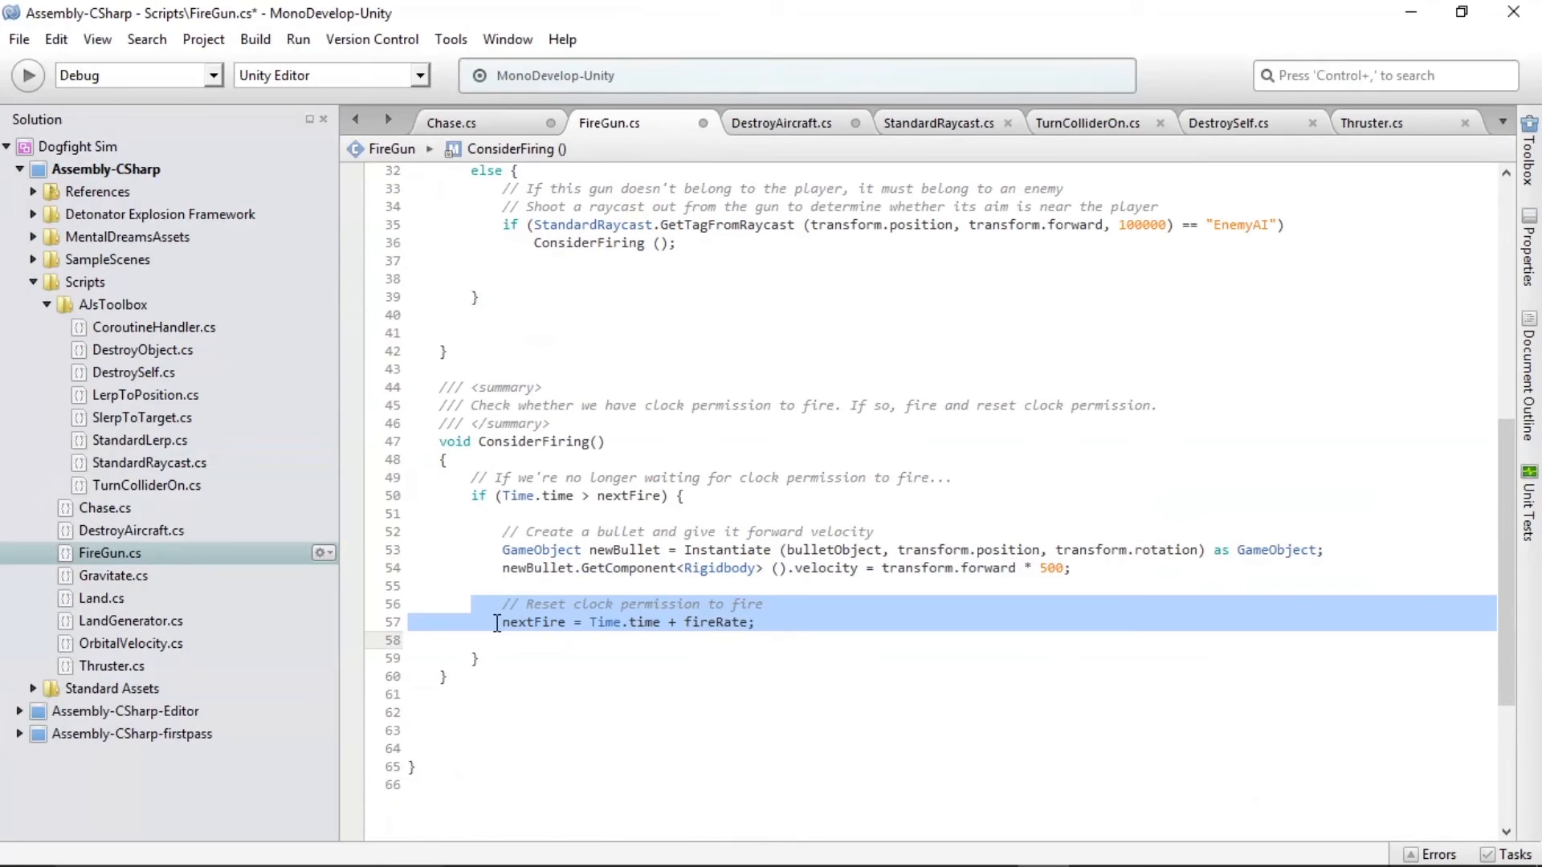
Examine the nextFire = Time.time + fireRate reset together with the Time.time > nextFire condition in ConsiderFiring
left_click_drag(473, 623, 772, 624)
left_click_drag(453, 486, 684, 499)
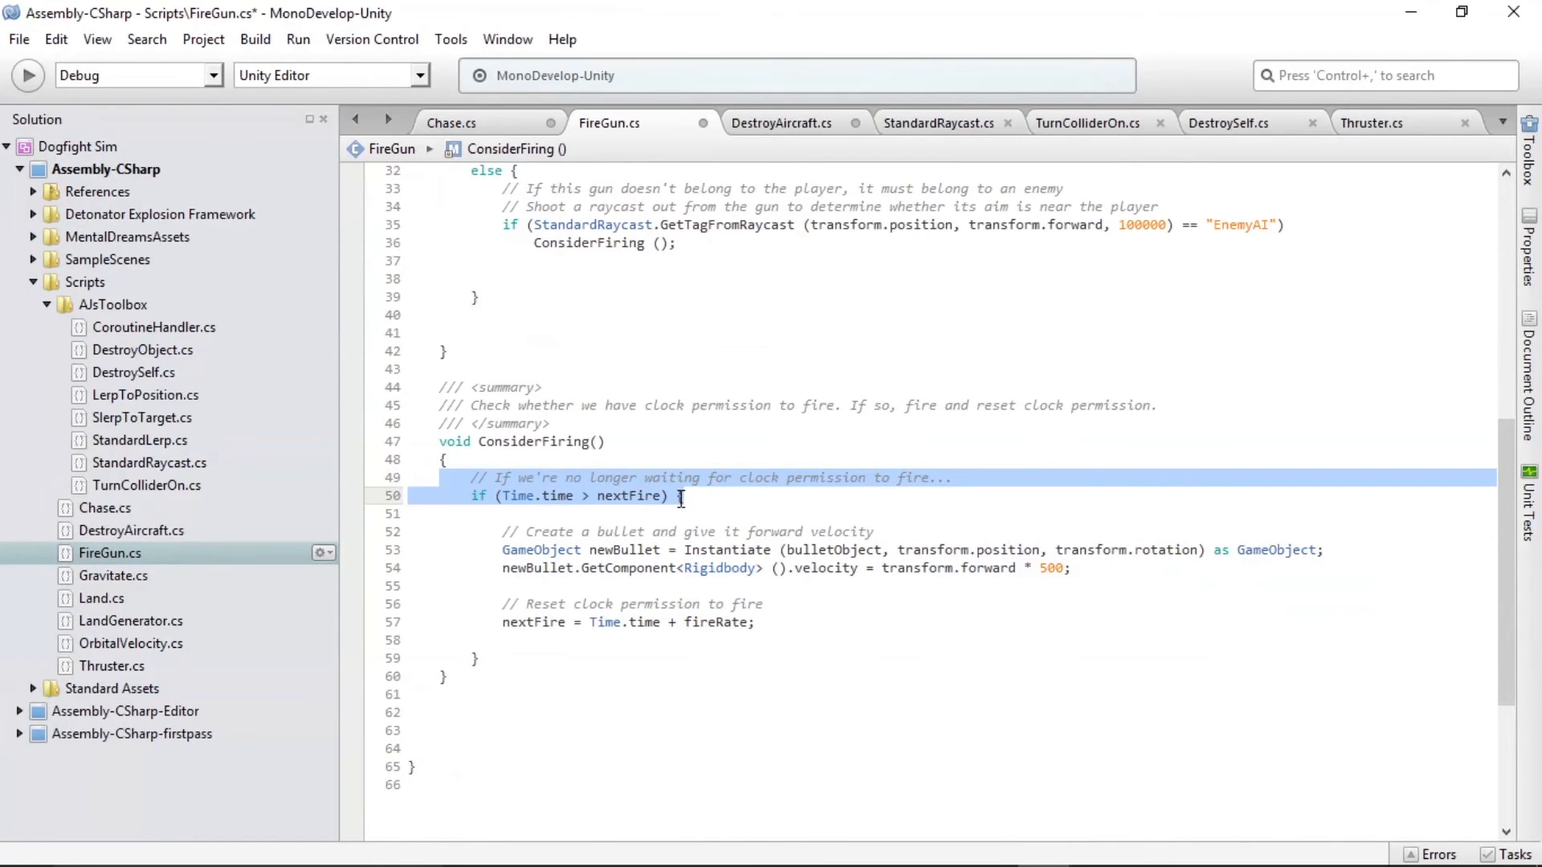
Switch to Unity and save the GunBarrel object, with its children, as a new prefab in the Prefabs folder
key("alt+Tab")
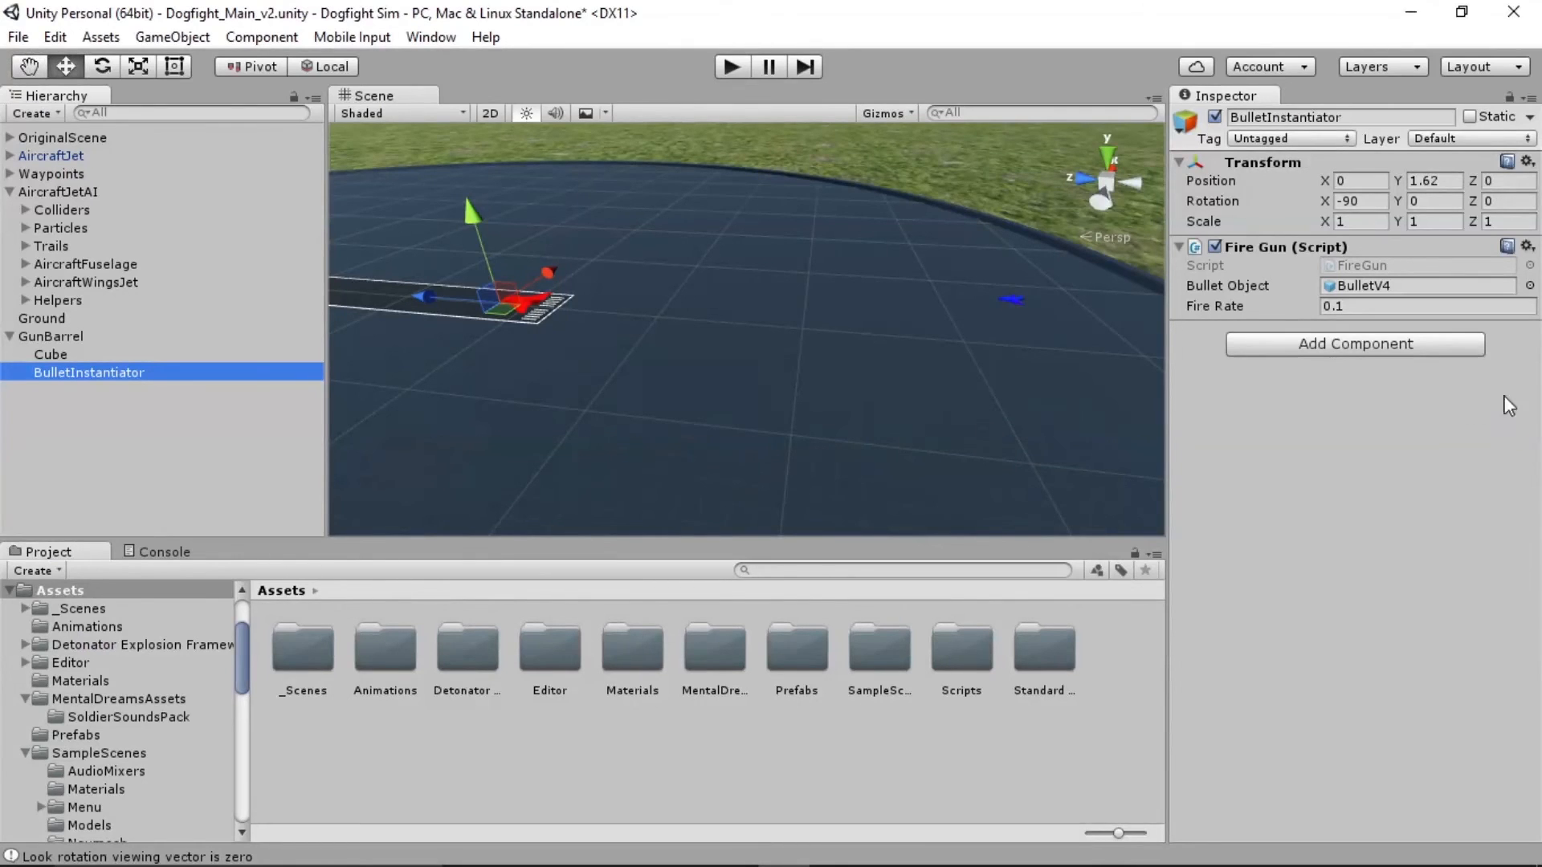
left_click_drag(774, 372, 826, 354, "alt")
middle_click_drag(745, 373, 875, 366)
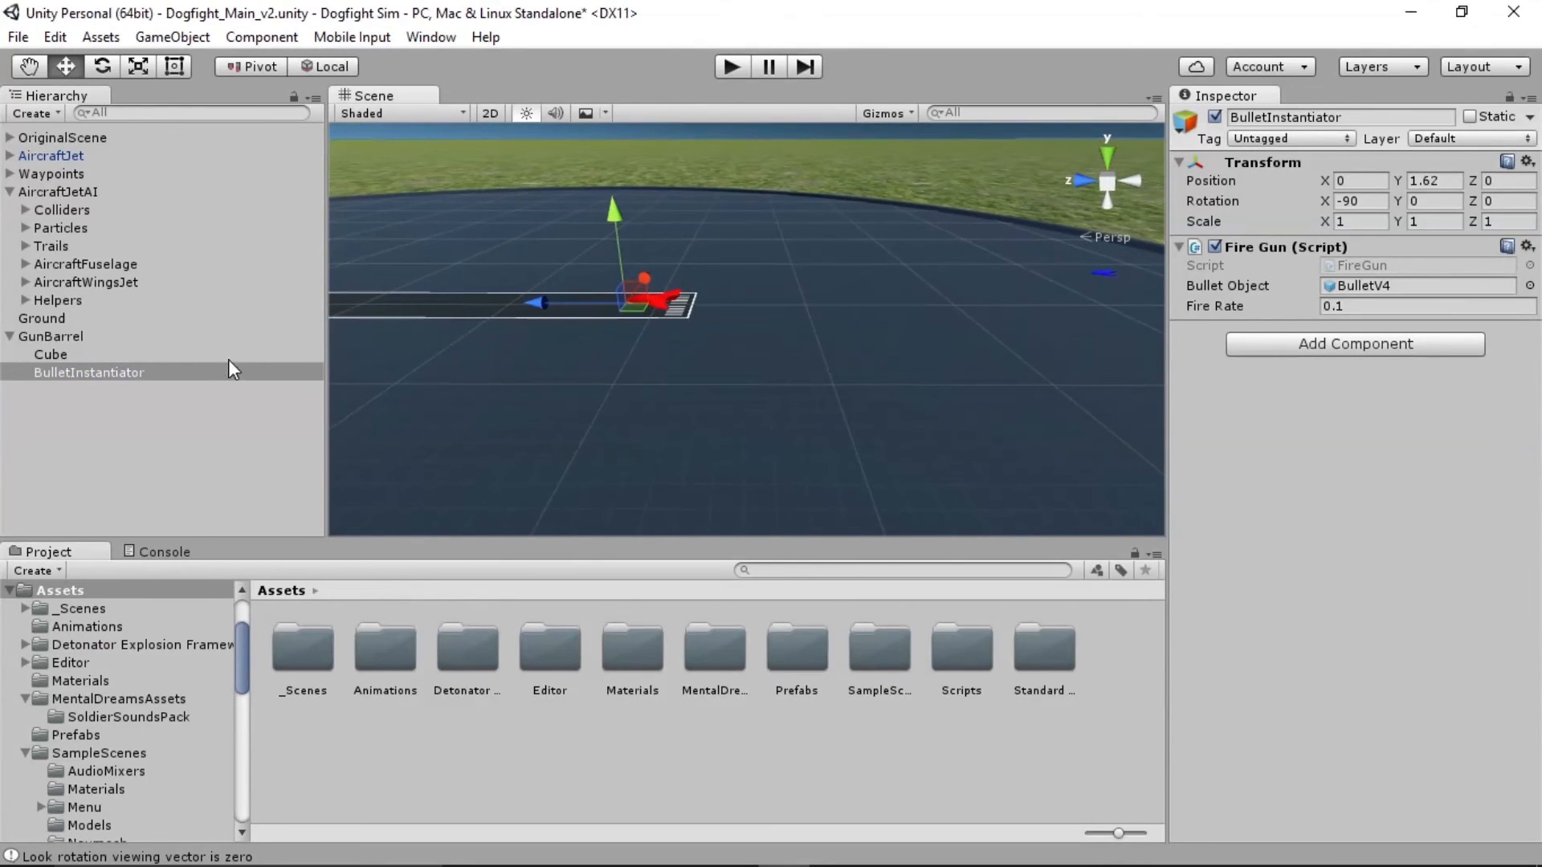
left_click(76, 337)
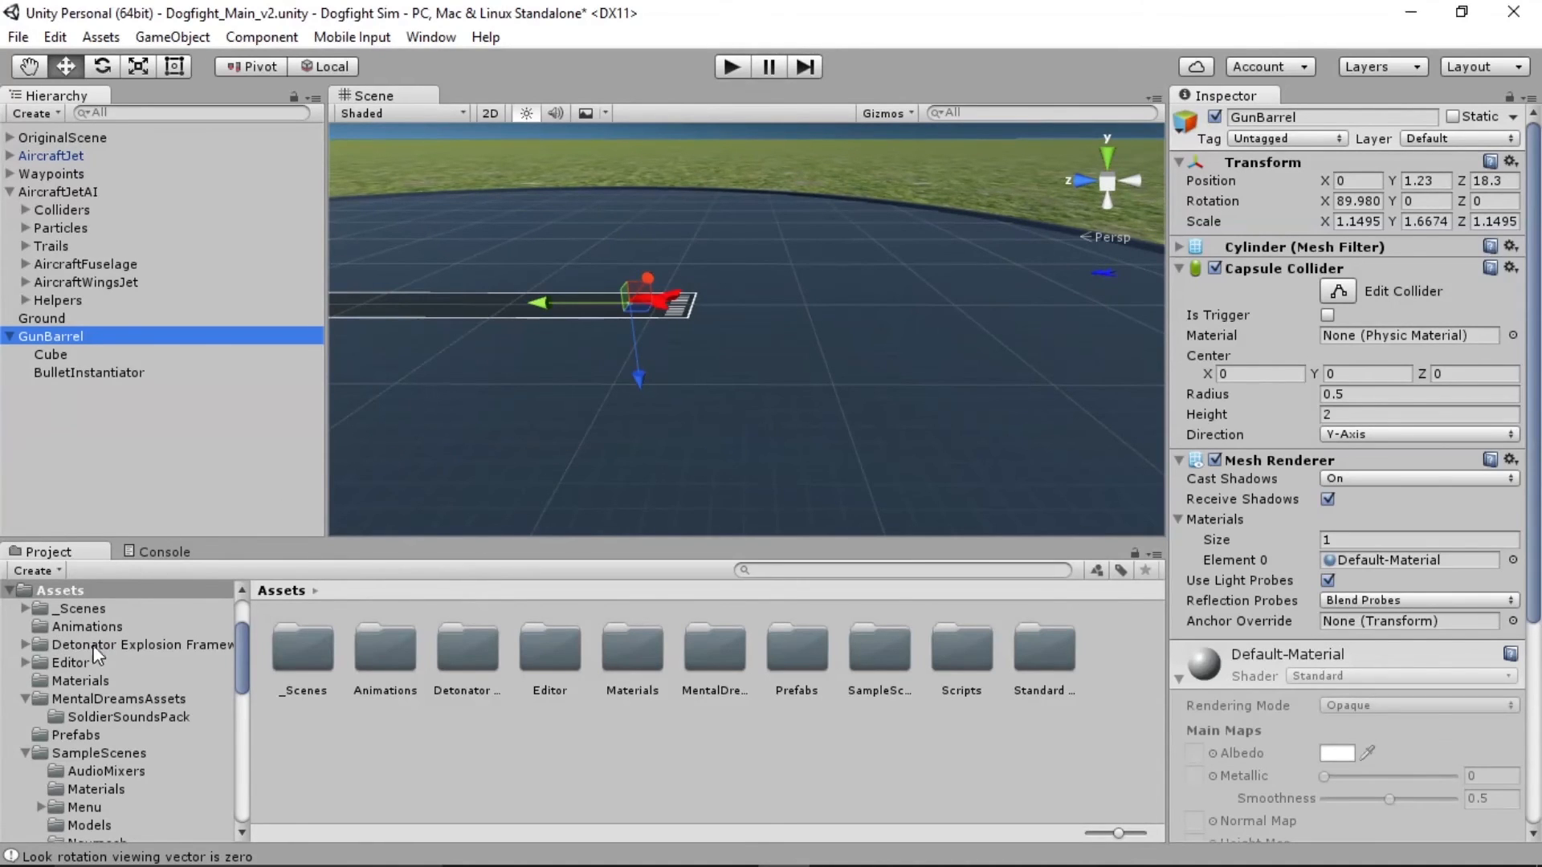
scroll(111, 657, "down", 1)
scroll(111, 657, "up", 3)
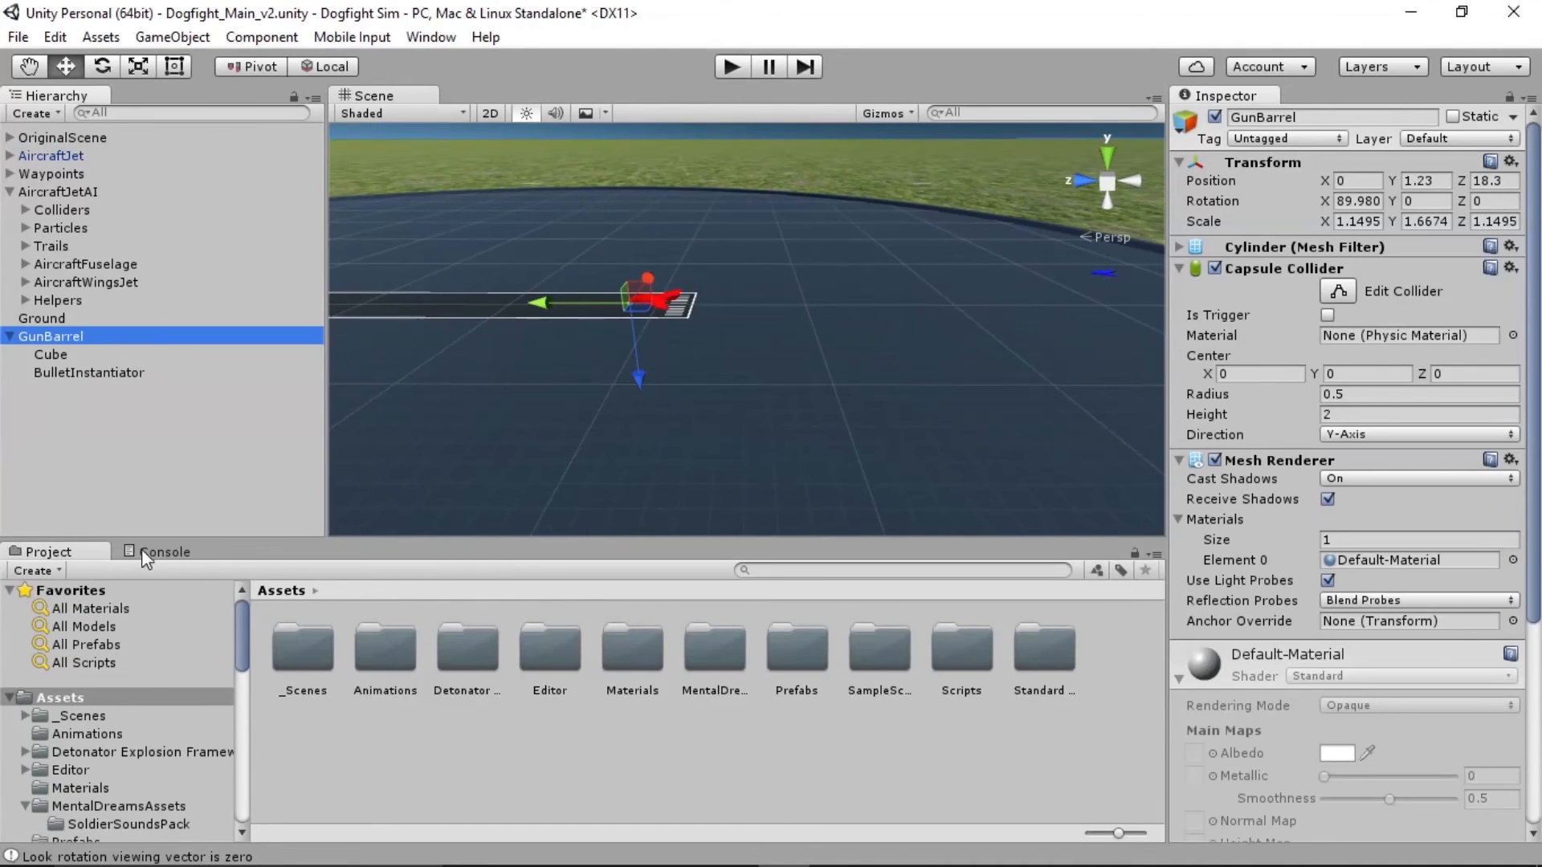
left_click(25, 806)
scroll(80, 733, "down", 2)
left_click(74, 756)
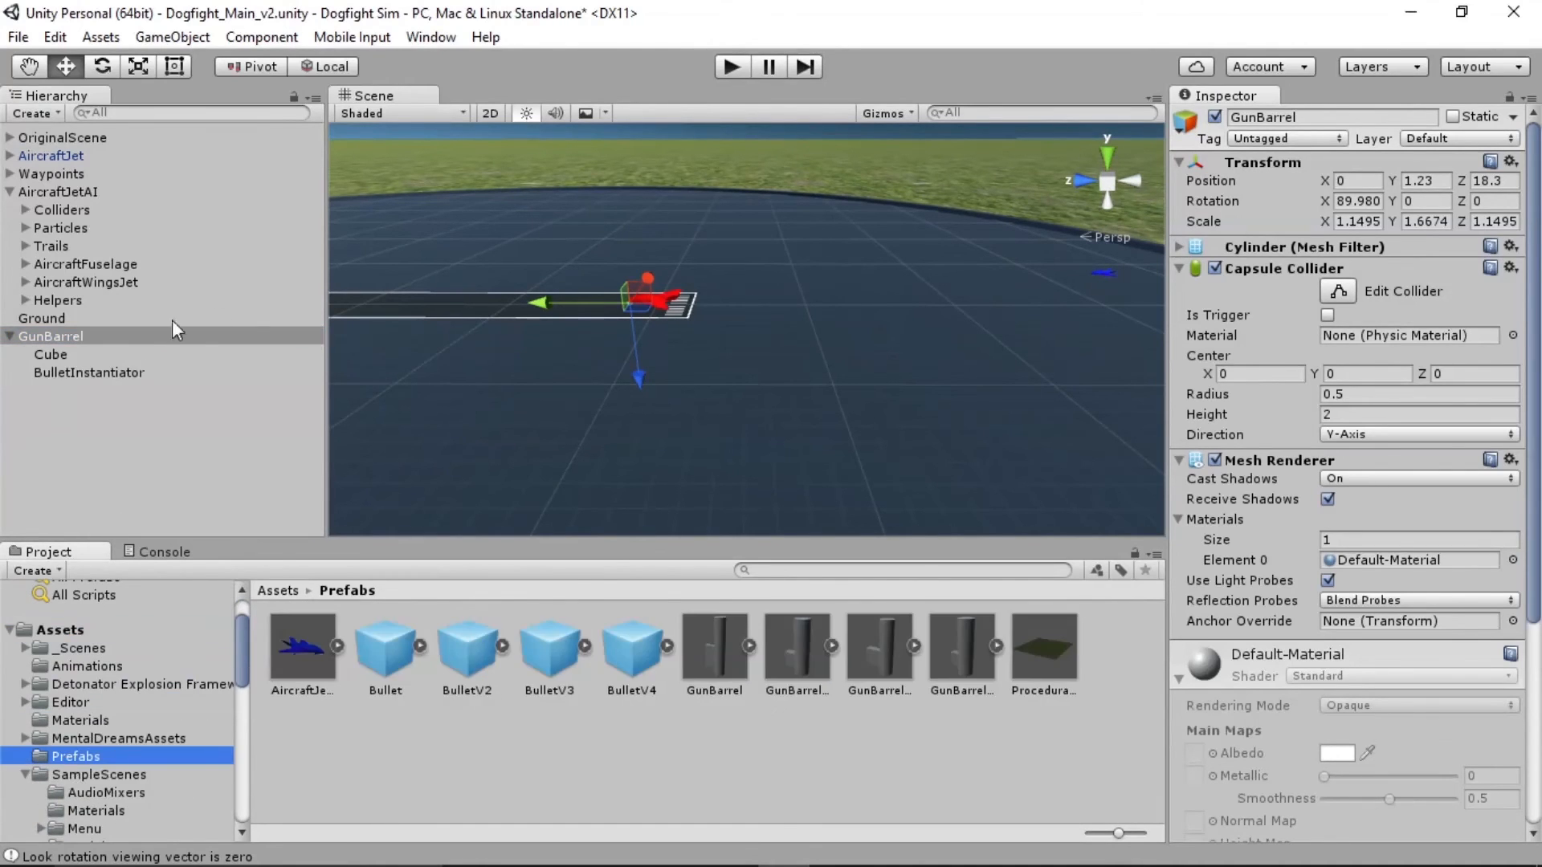
left_click_drag(42, 337, 707, 652)
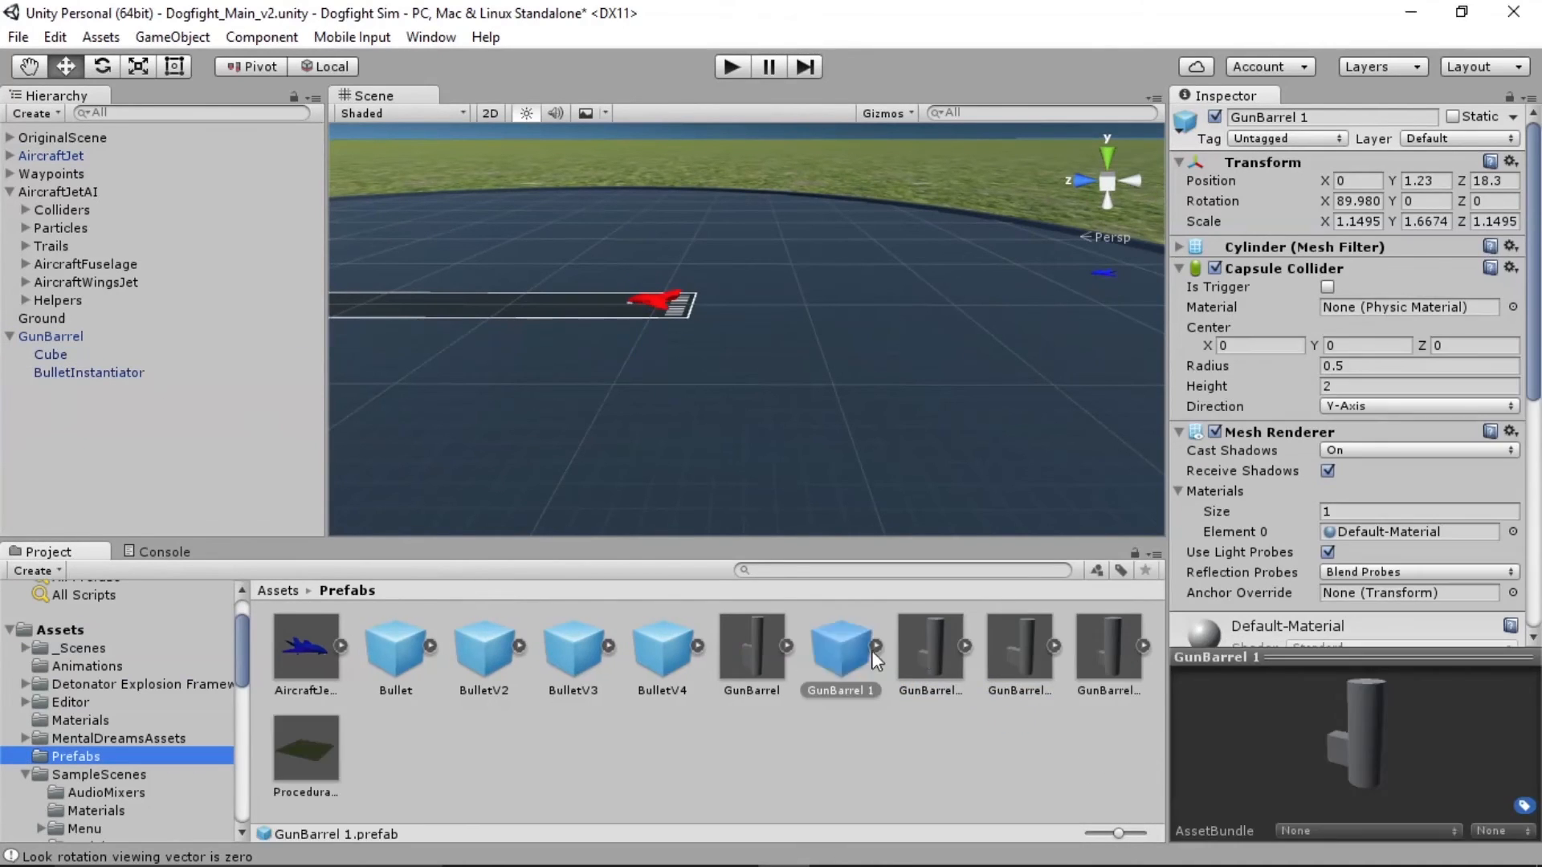
Rename the new gun barrel prefab as GunBarrelV5
left_click(856, 688)
left_click(840, 688)
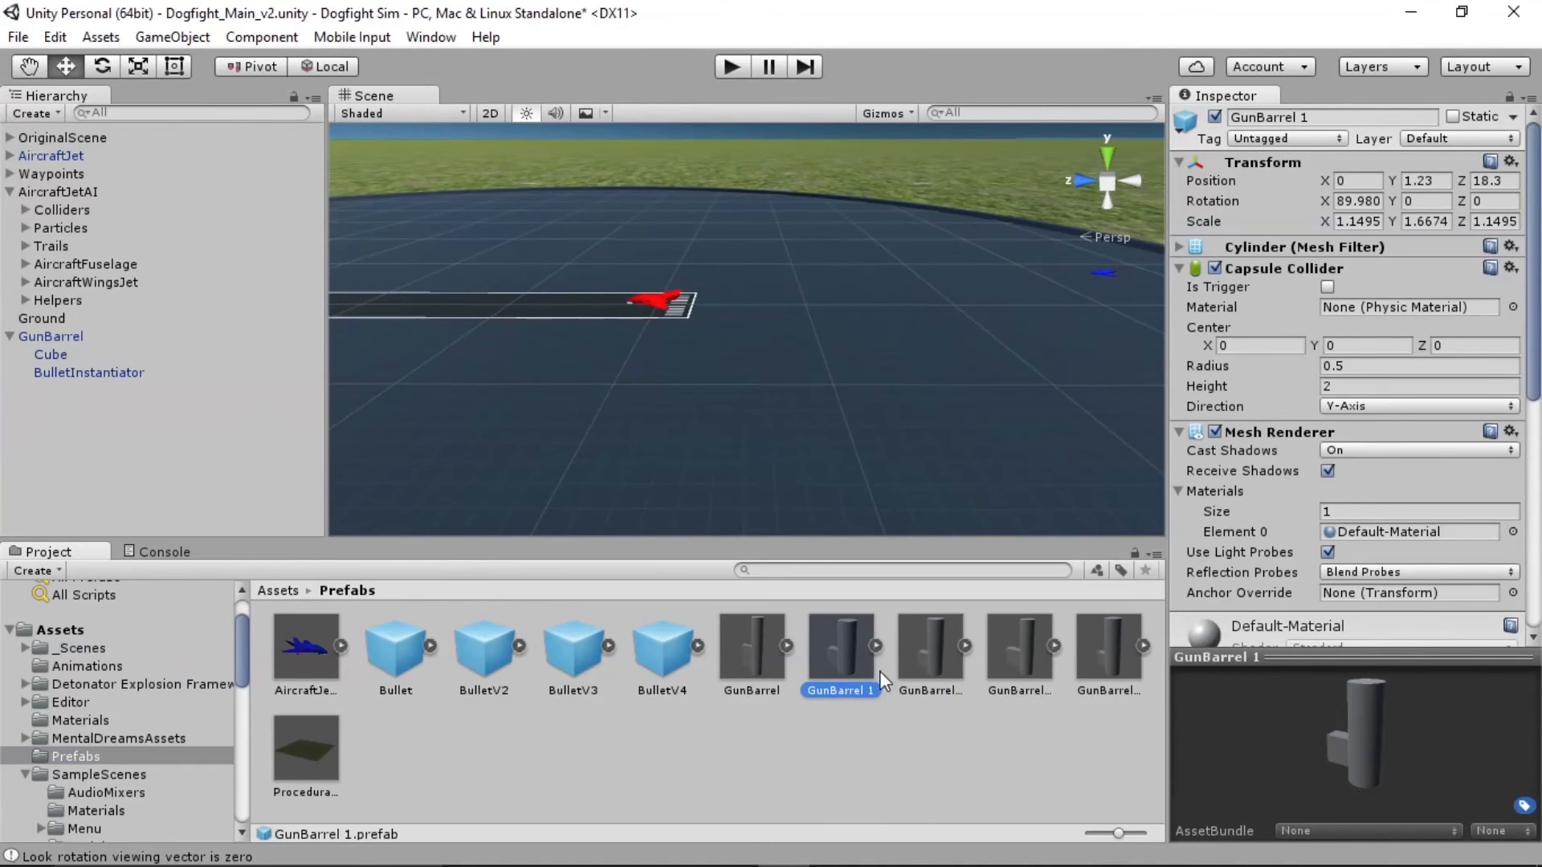
key("BackSpace")
key("BackSpace")
type("V5")
key("Return")
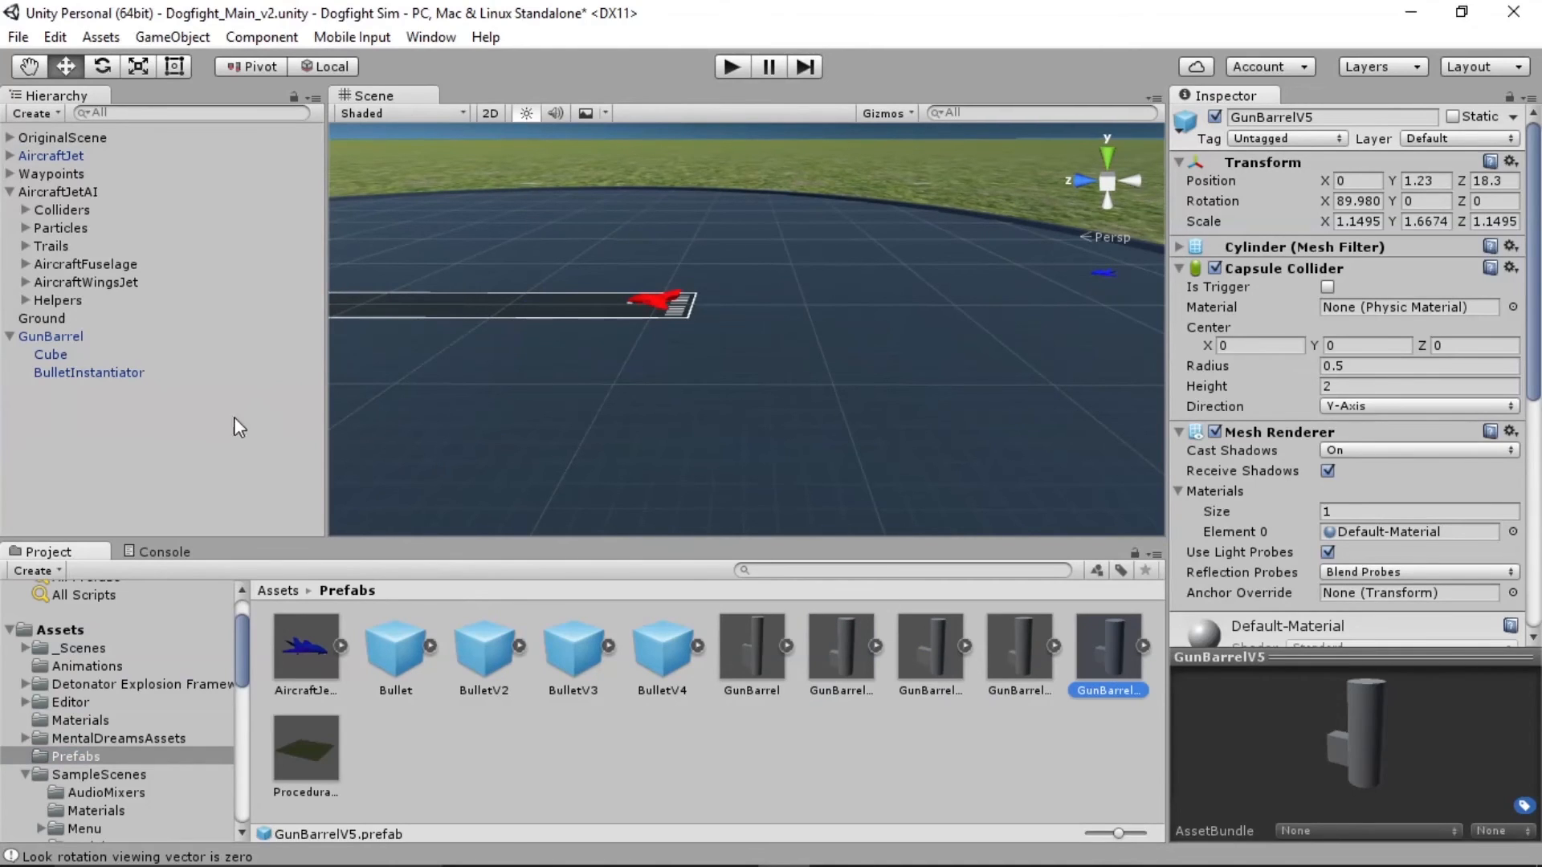
Examine the scene's GunBarrel under the red jet's nose and its Position Y and Z values
left_click(49, 337)
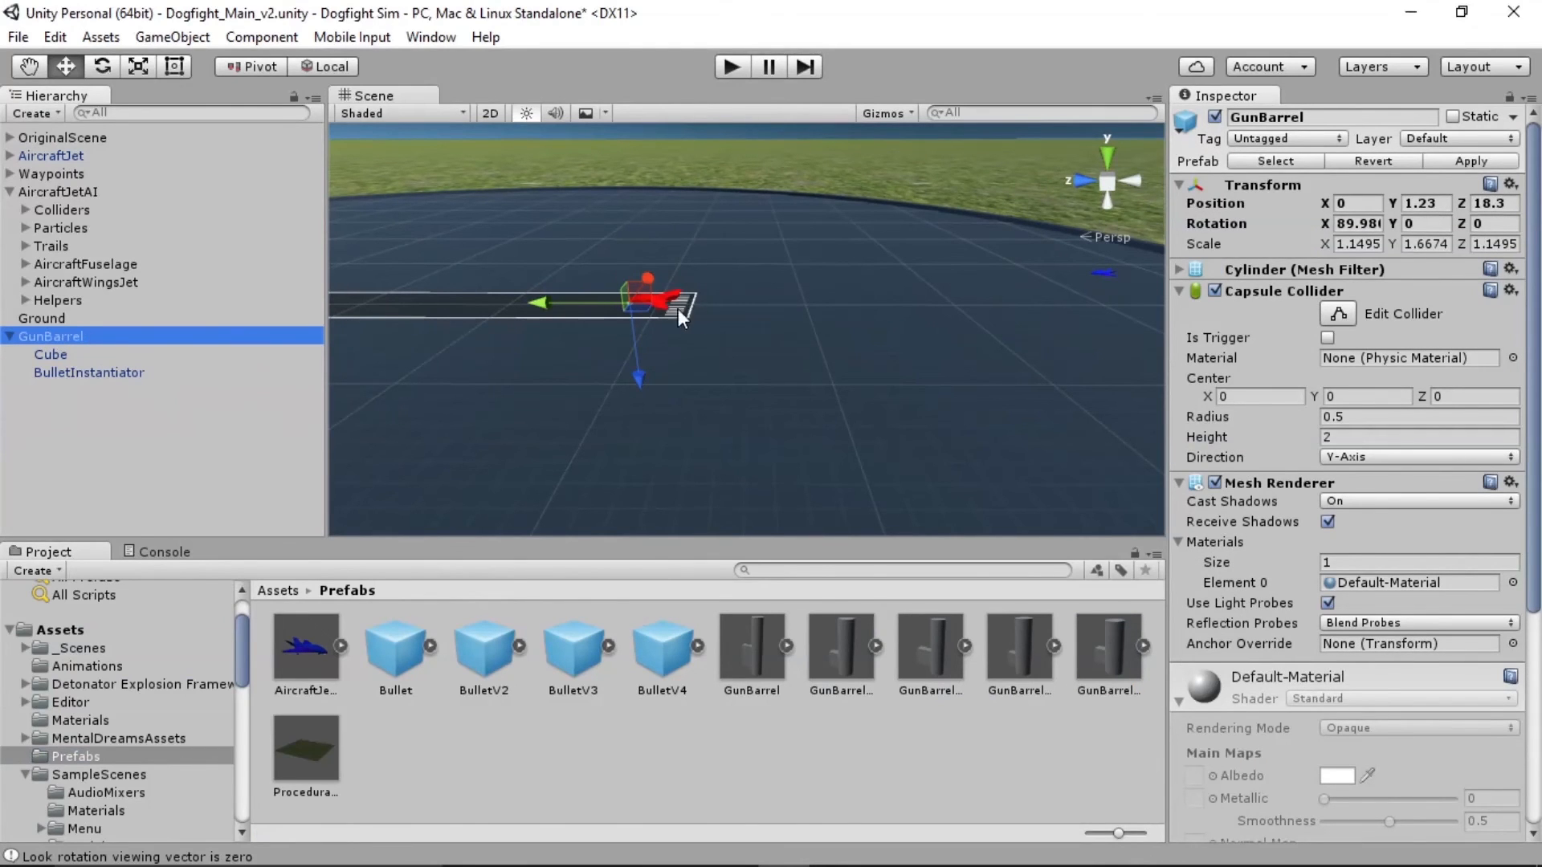
key("f")
left_click_drag(750, 378, 787, 267, "alt")
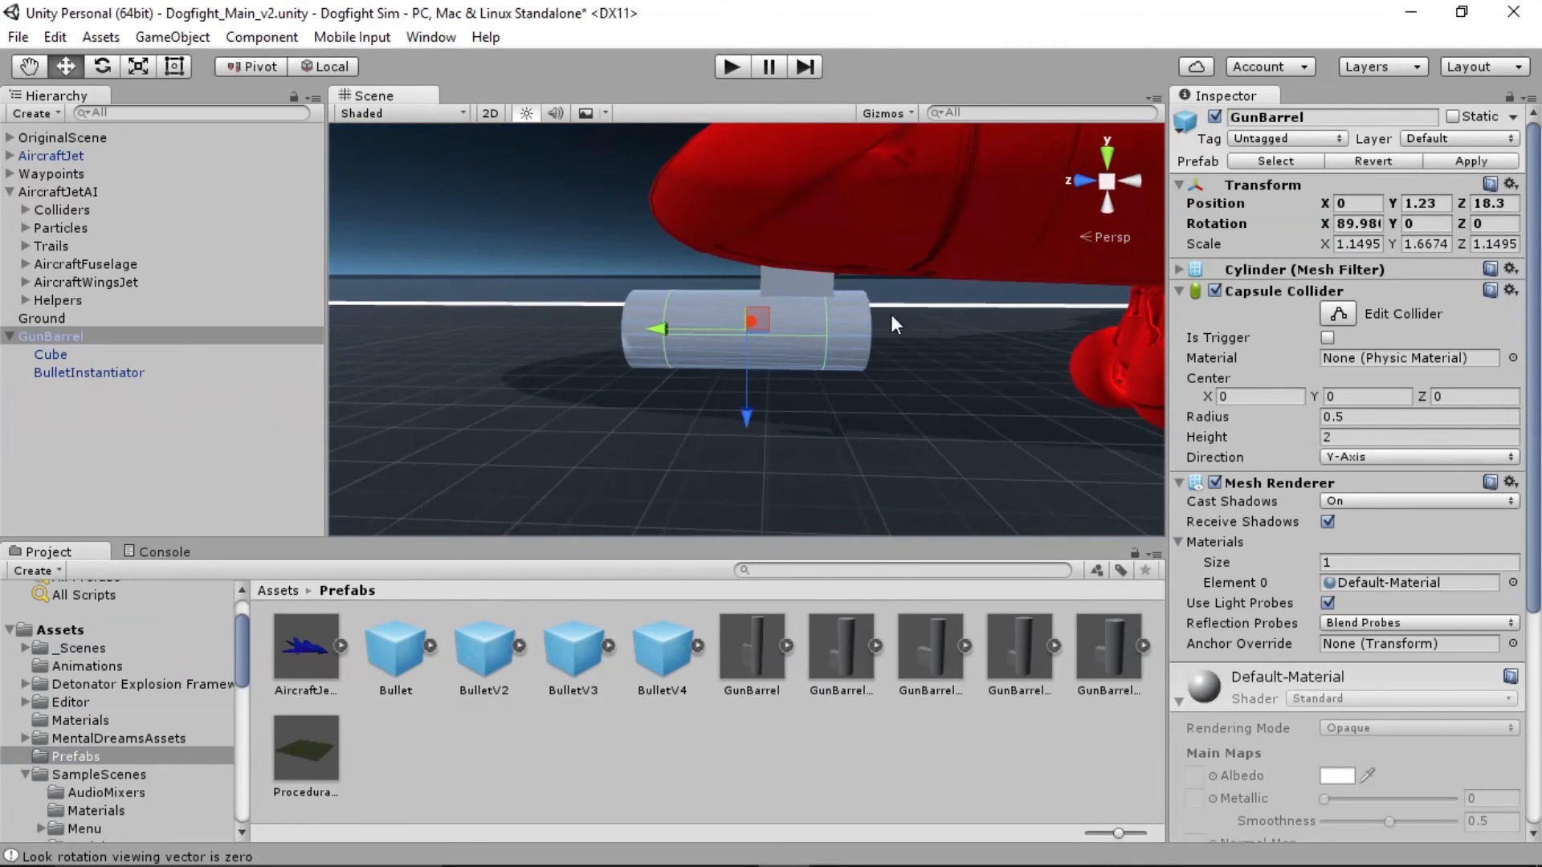
scroll(772, 358, "down", 5)
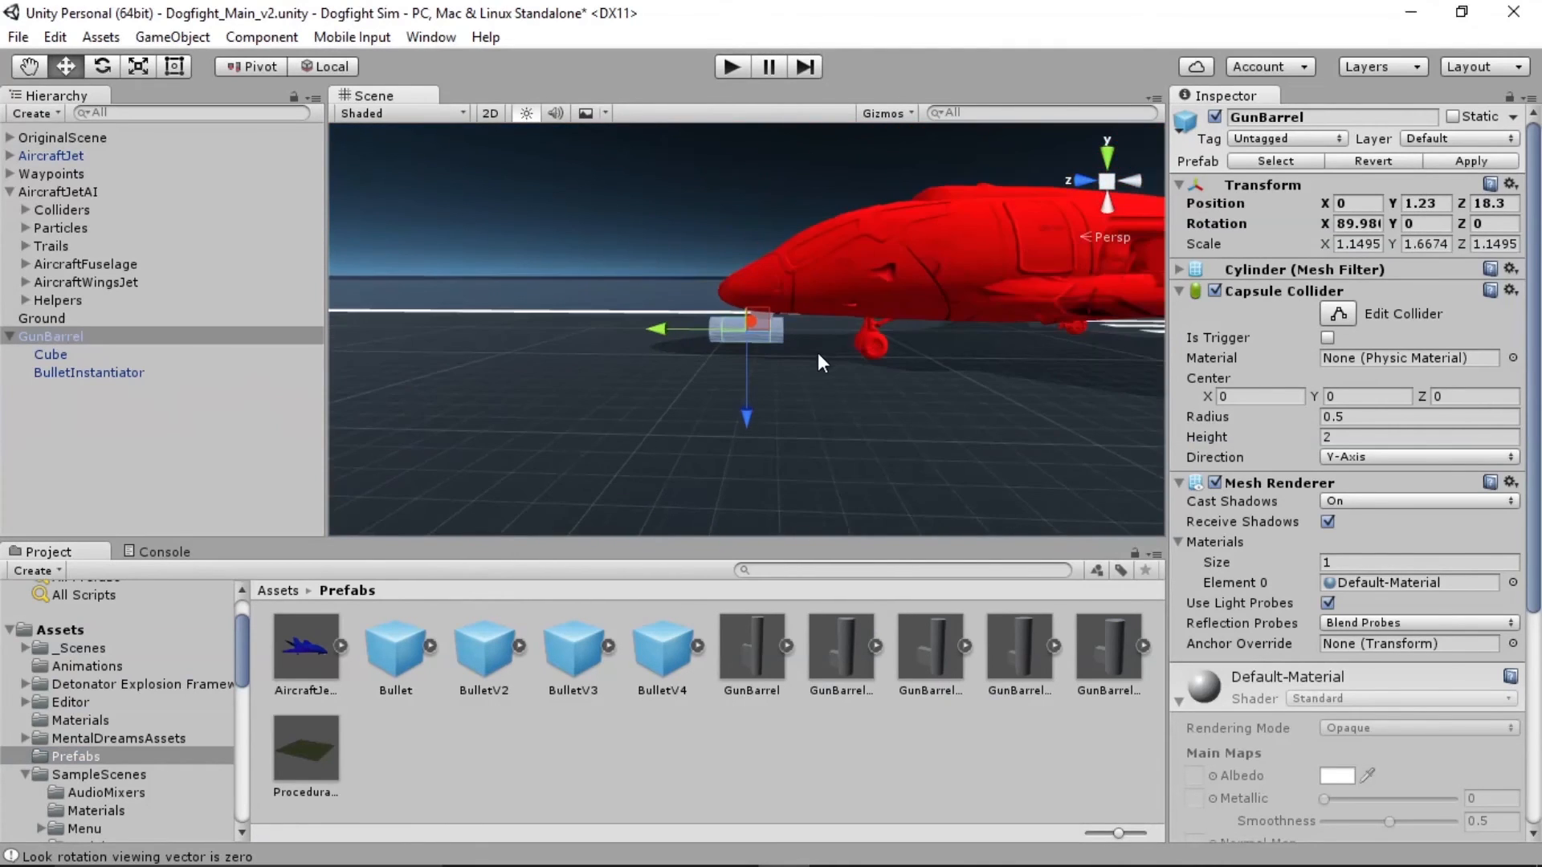
left_click_drag(840, 349, 763, 368, "alt")
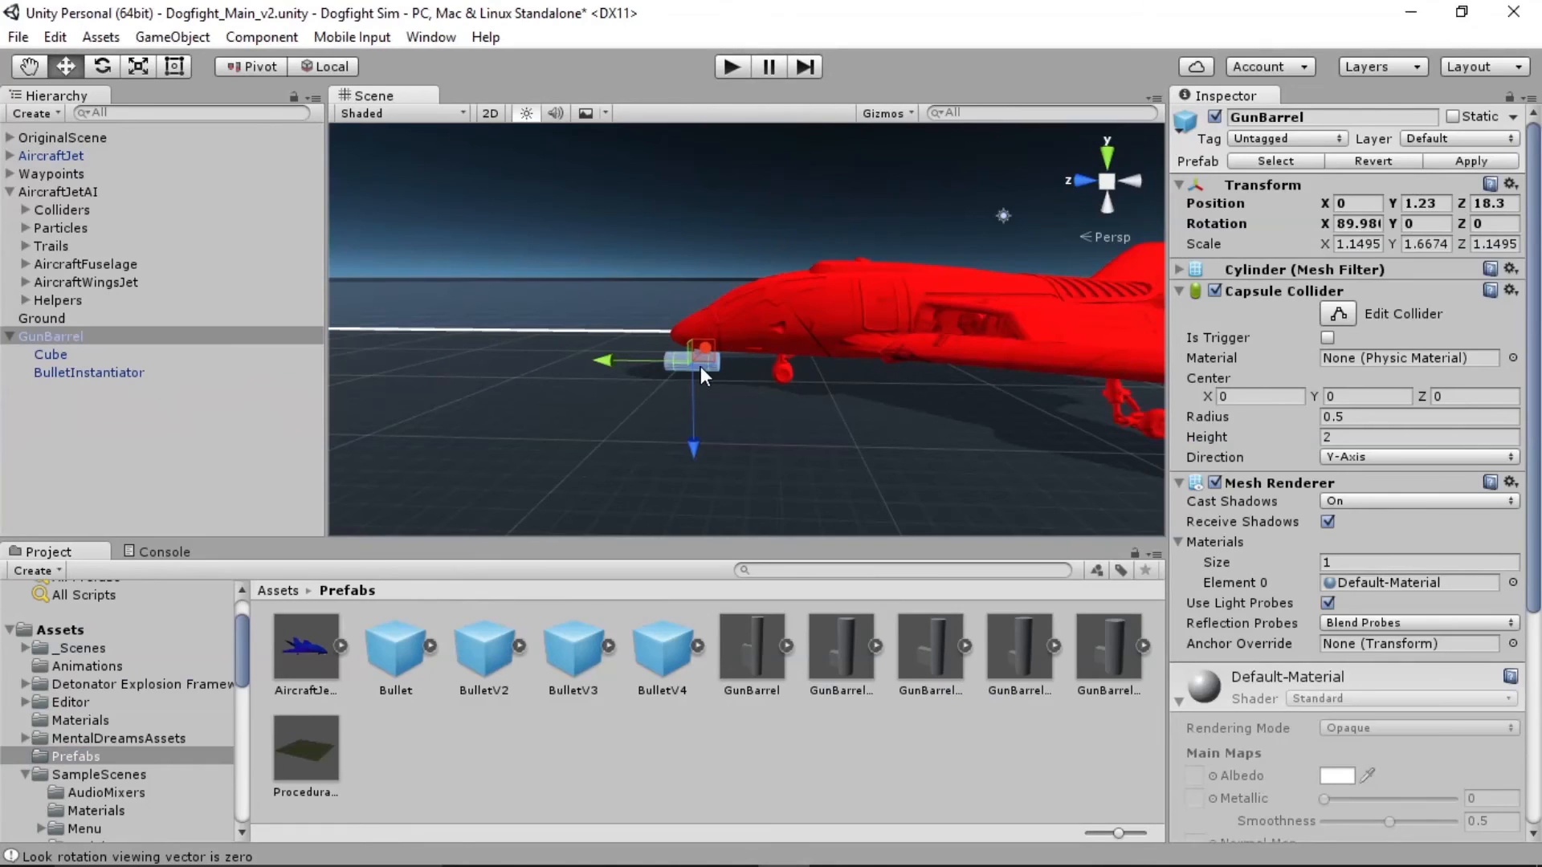
left_click(1428, 202)
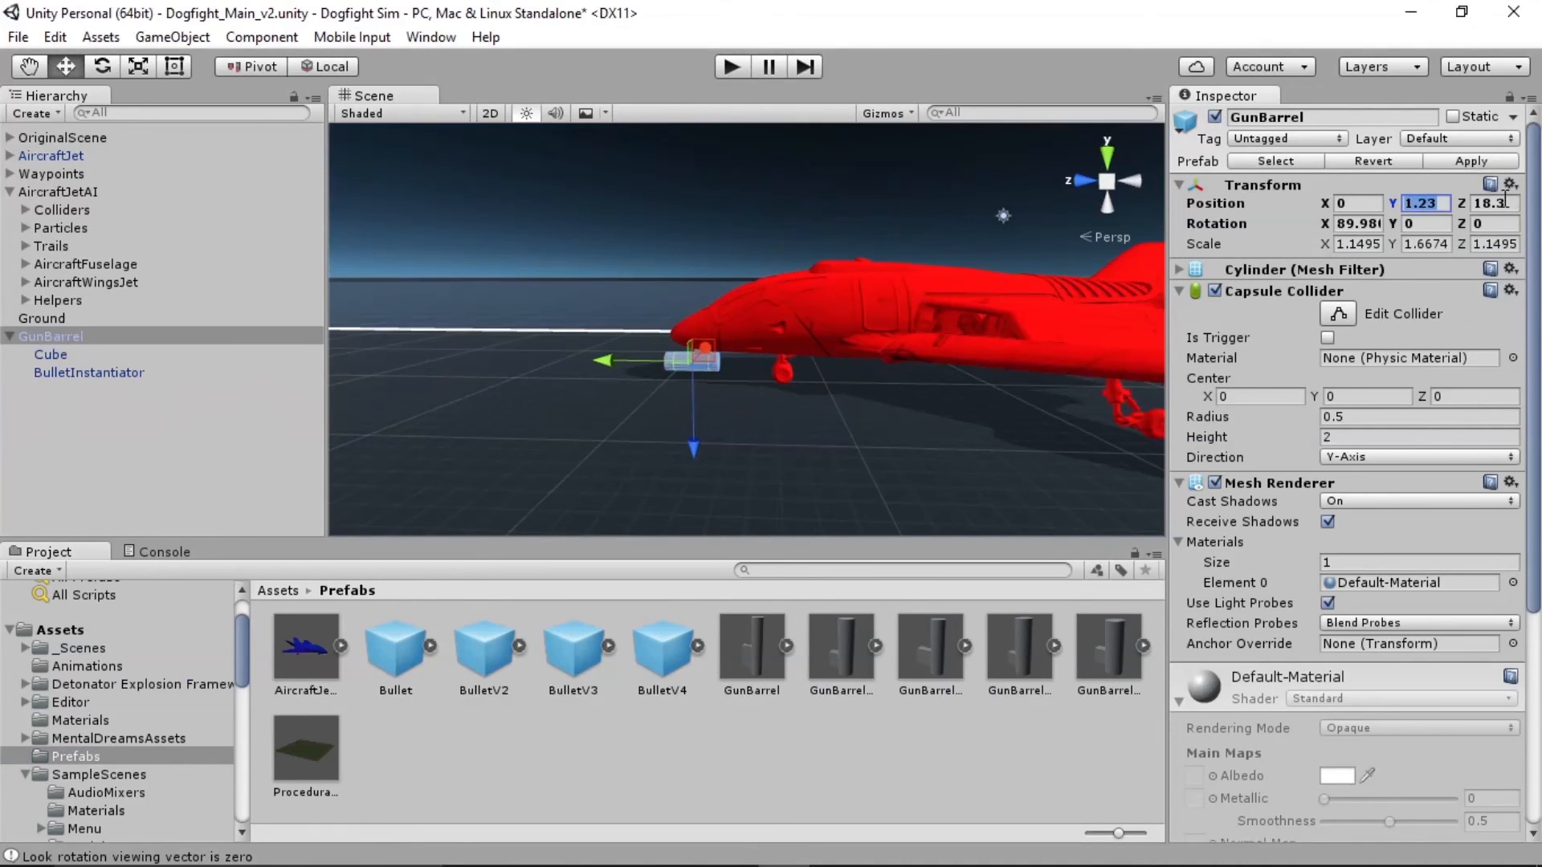
left_click(1508, 203)
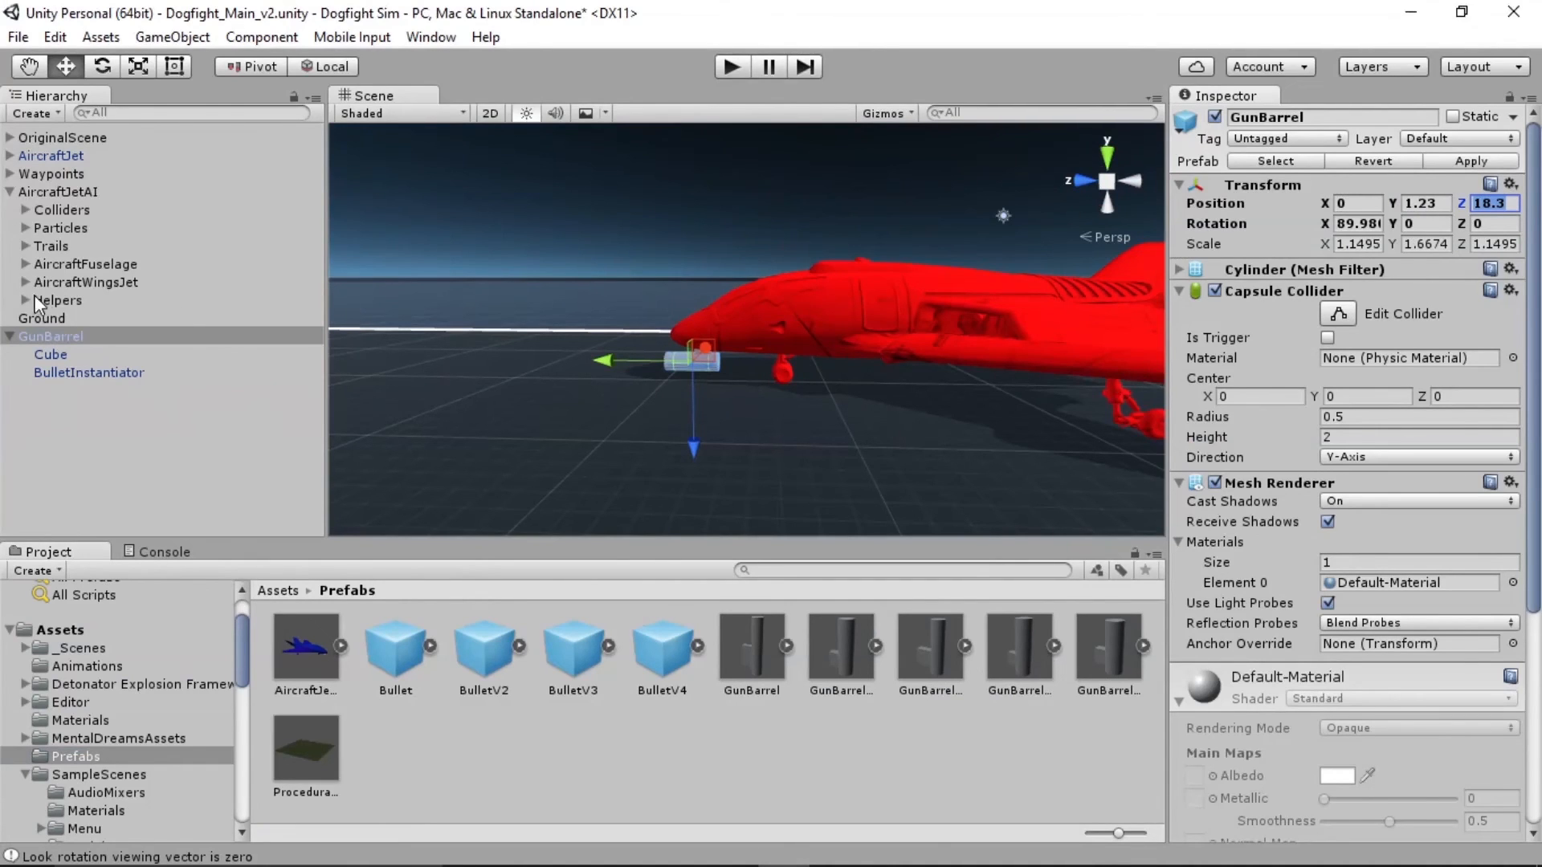
Delete the original GunBarrel object from the scene
left_click(27, 315)
left_click(61, 335)
key("Delete")
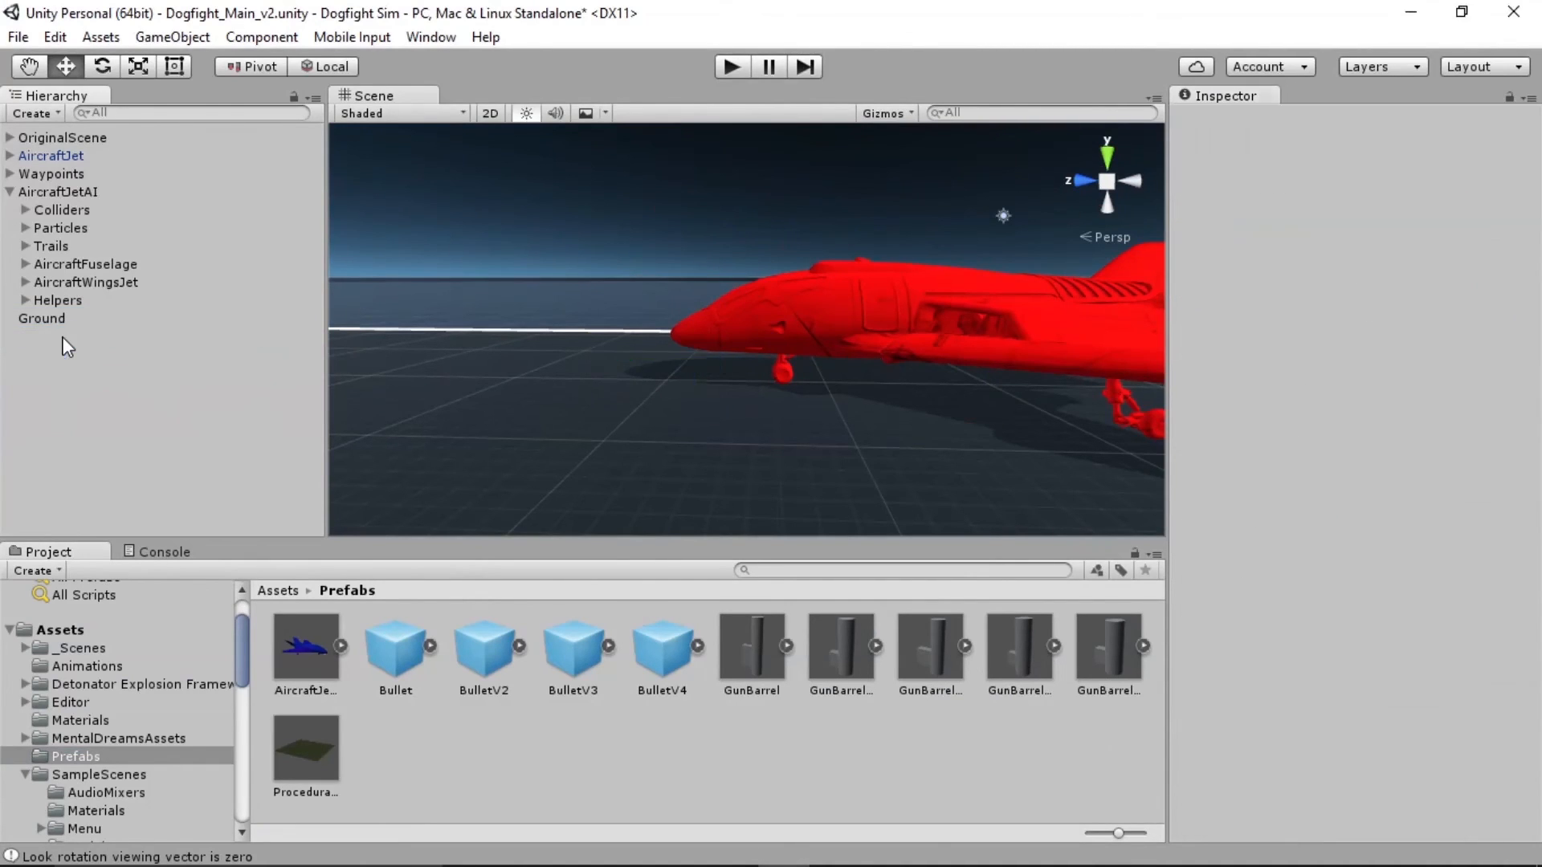
Place an instance of the GunBarrelV5 prefab as a child of AircraftJetAI
left_click_drag(1106, 637, 61, 190)
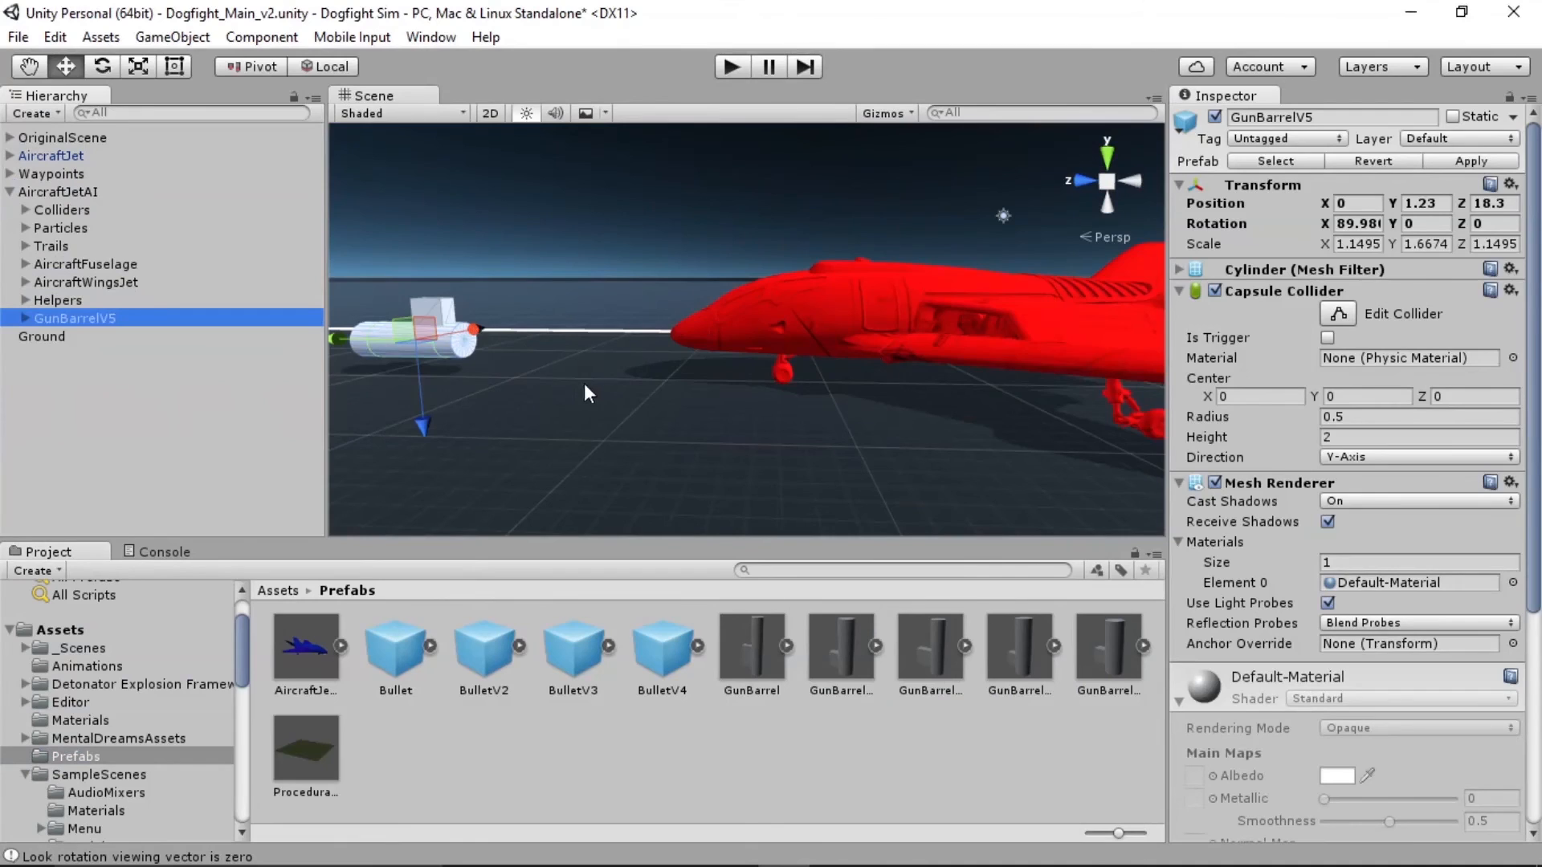
right_click_drag(585, 383, 487, 306)
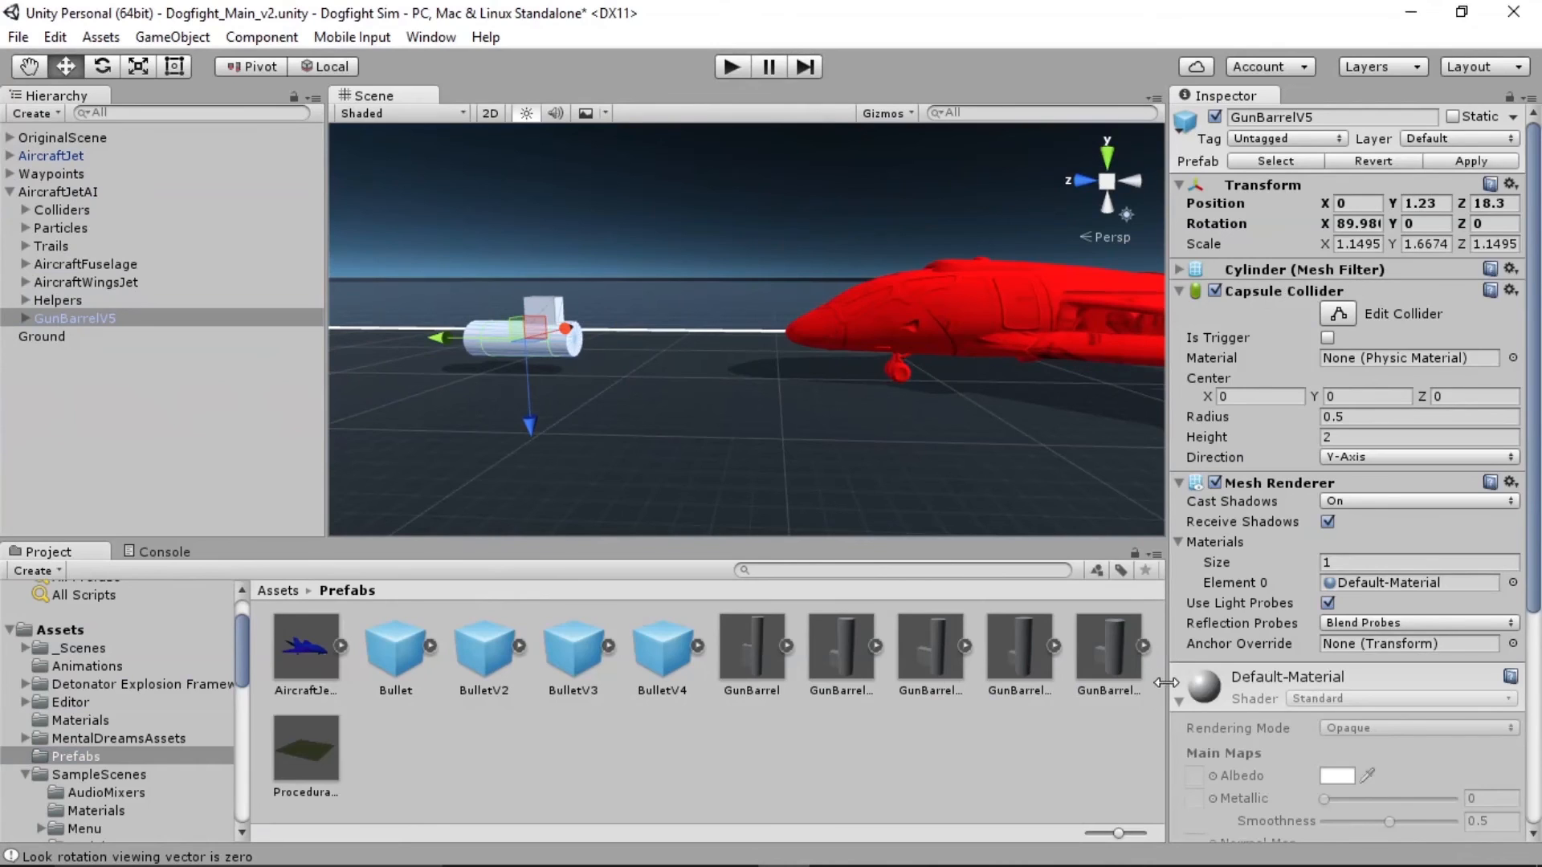
Set the GunBarrelV5 prefab's Position Y and Z to 0
left_click(1104, 654)
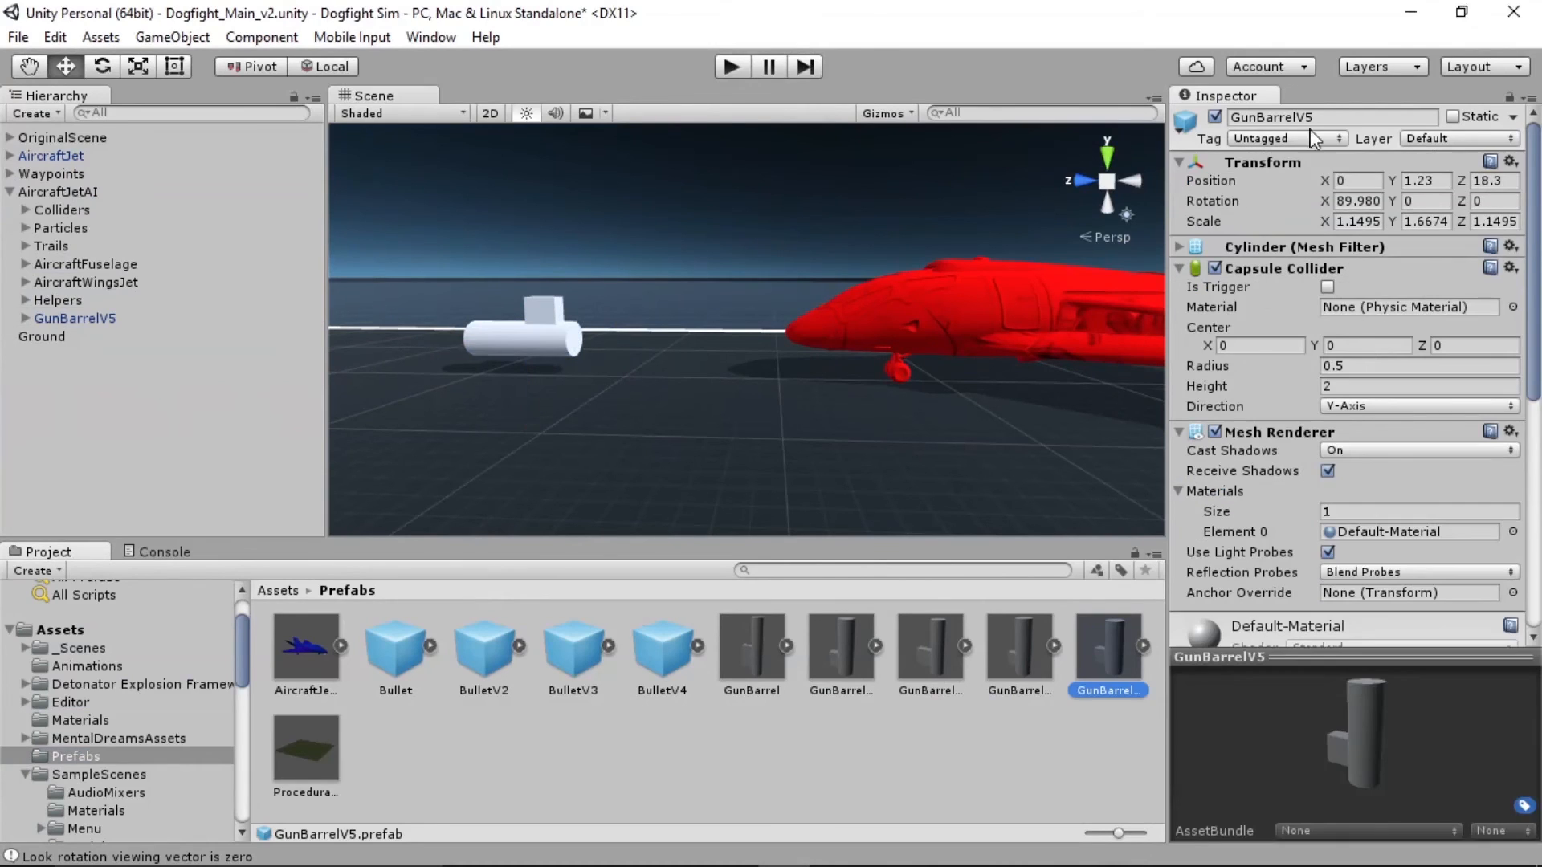
left_click(1428, 183)
type("0")
key("Tab")
type("0")
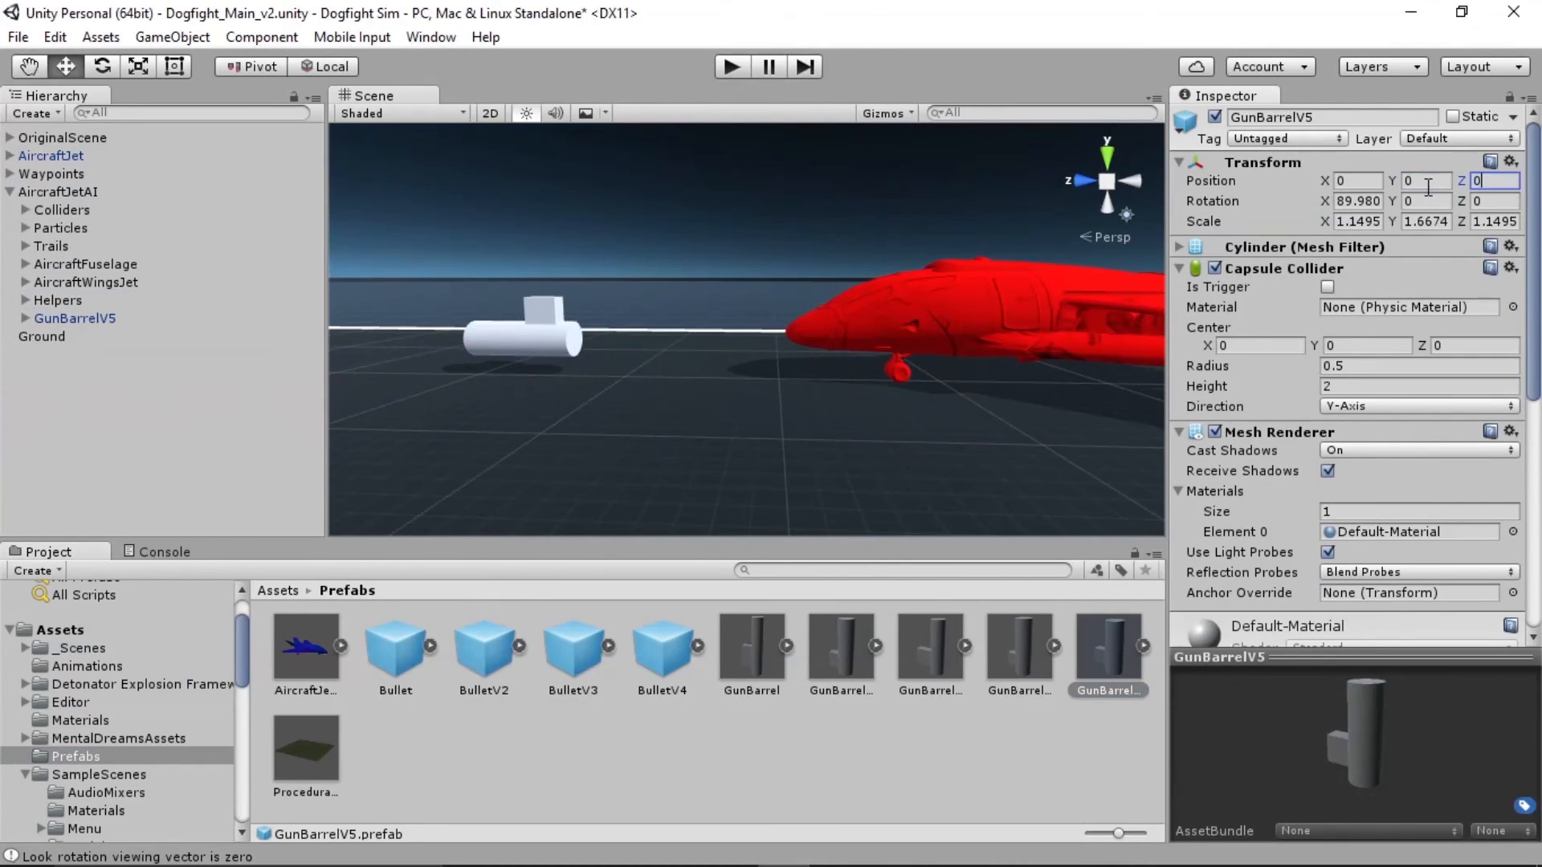
Replace the GunBarrelV5 child of AircraftJetAI with a fresh instance of the prefab
left_click(95, 319)
key("Delete")
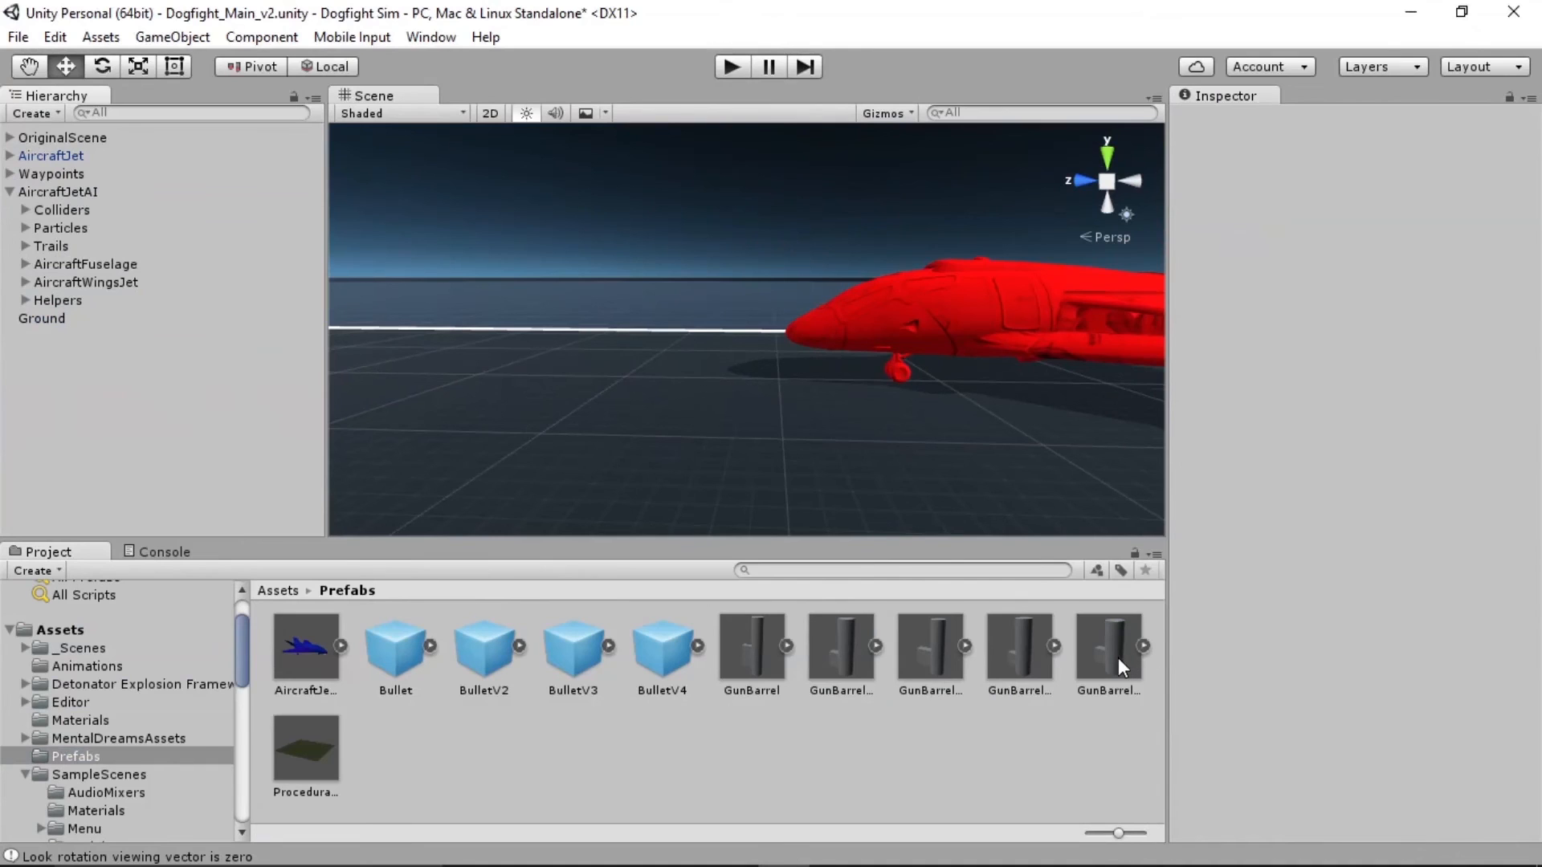
left_click_drag(1100, 657, 97, 191)
middle_click_drag(970, 330, 701, 306)
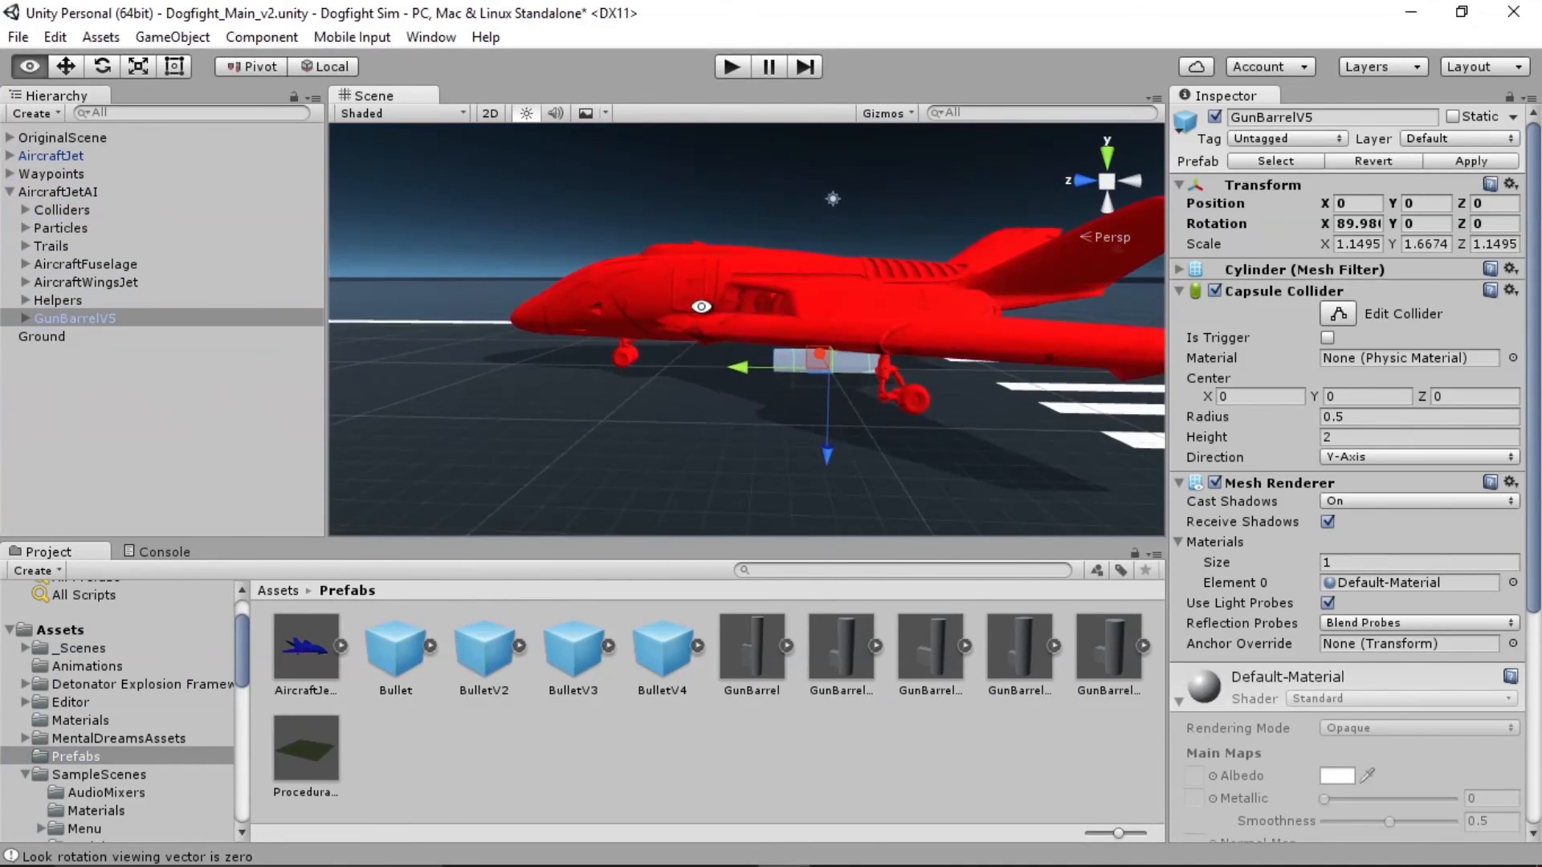
Move AircraftJetAI's GunBarrelV5 beneath the nose, to about Y 0.54 and Z 8.6
left_click_drag(856, 325, 468, 377, "alt")
key("f")
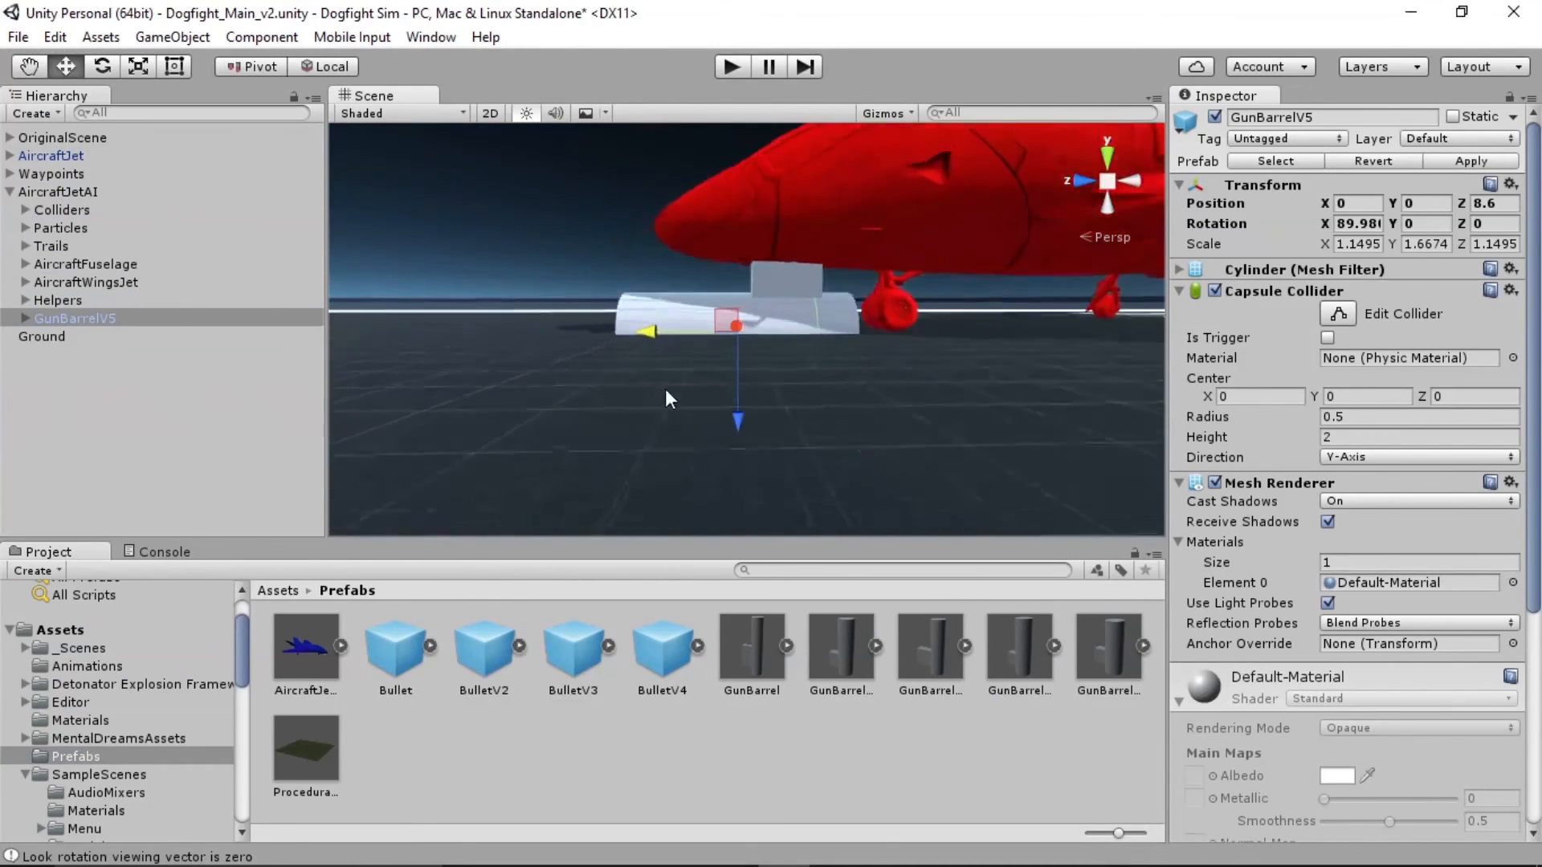
scroll(869, 389, "down", 5)
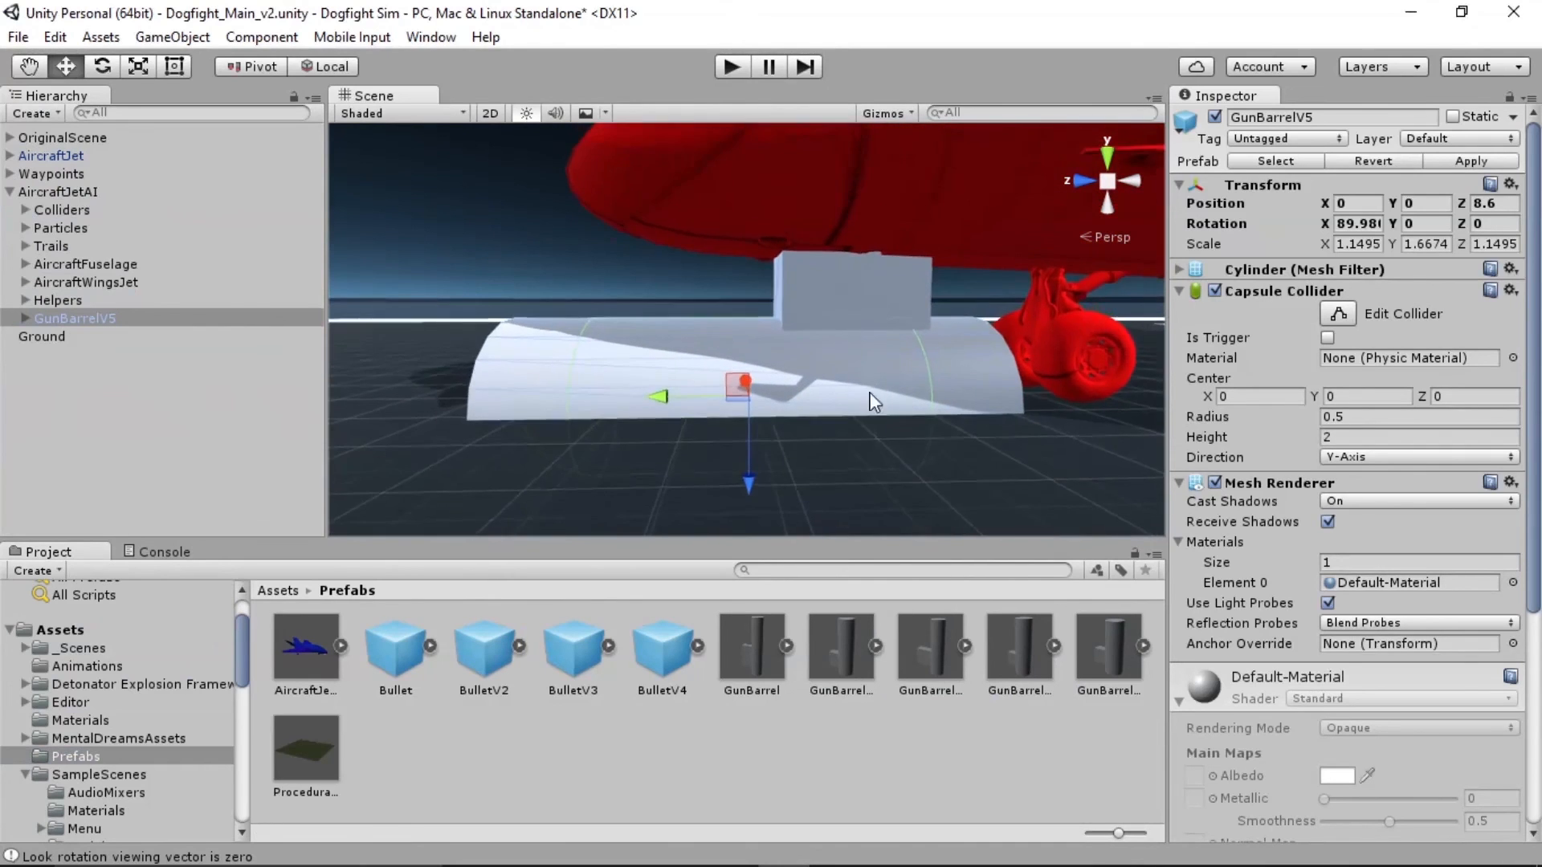
left_click_drag(747, 439, 734, 403)
Scale AircraftJetAI's GunBarrelV5 down proportionally to about 0.60, 0.87, 0.60 and raise it to Y 0.6 against the nose
key("r")
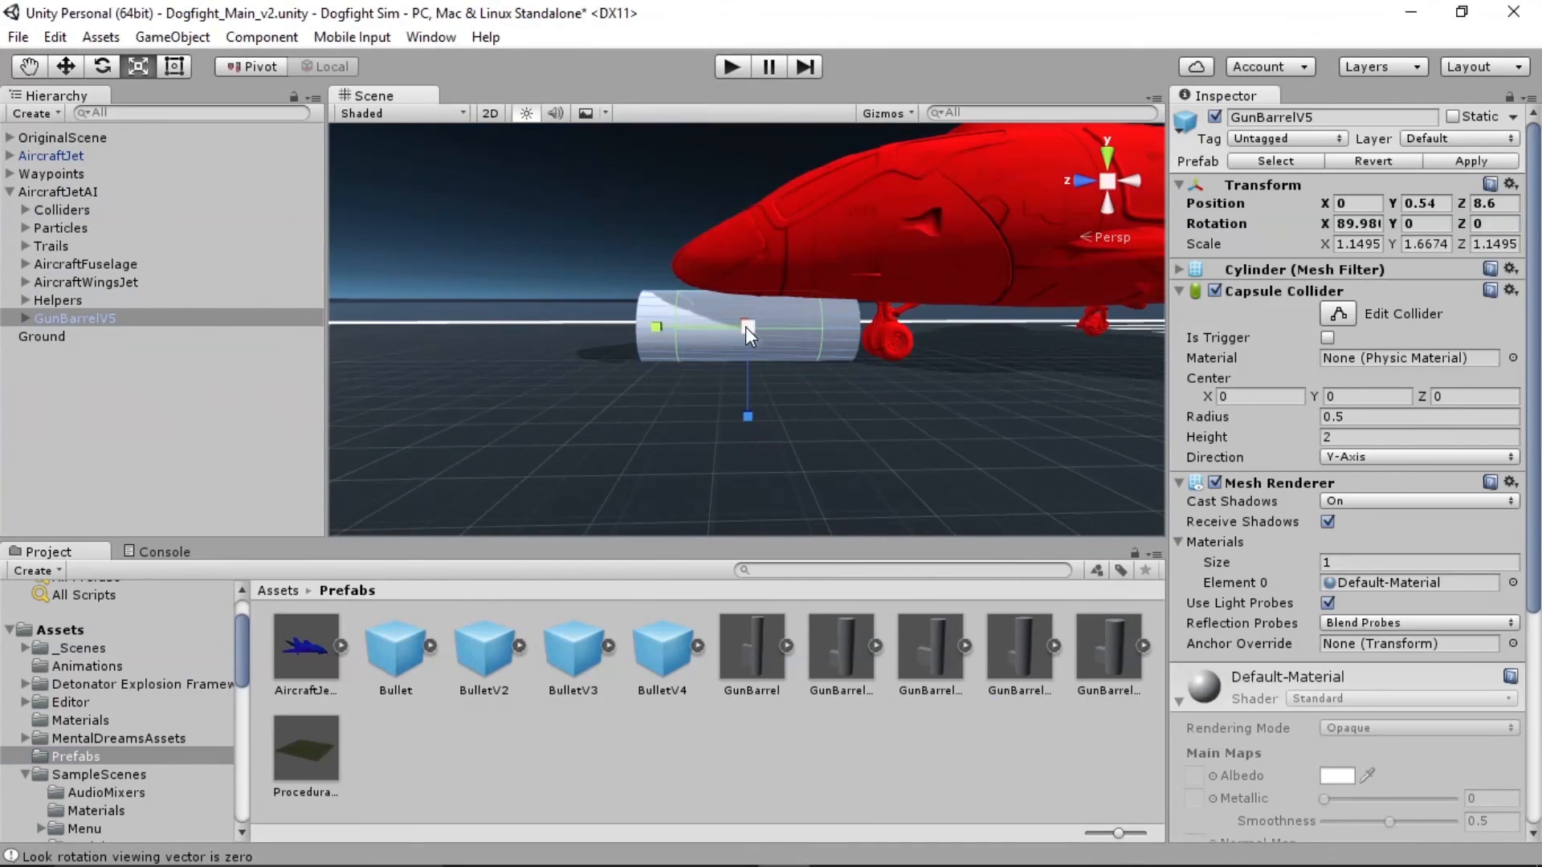
mouse_move(746, 326)
left_mouse_down()
mouse_move(712, 351)
mouse_move(740, 329)
left_mouse_up()
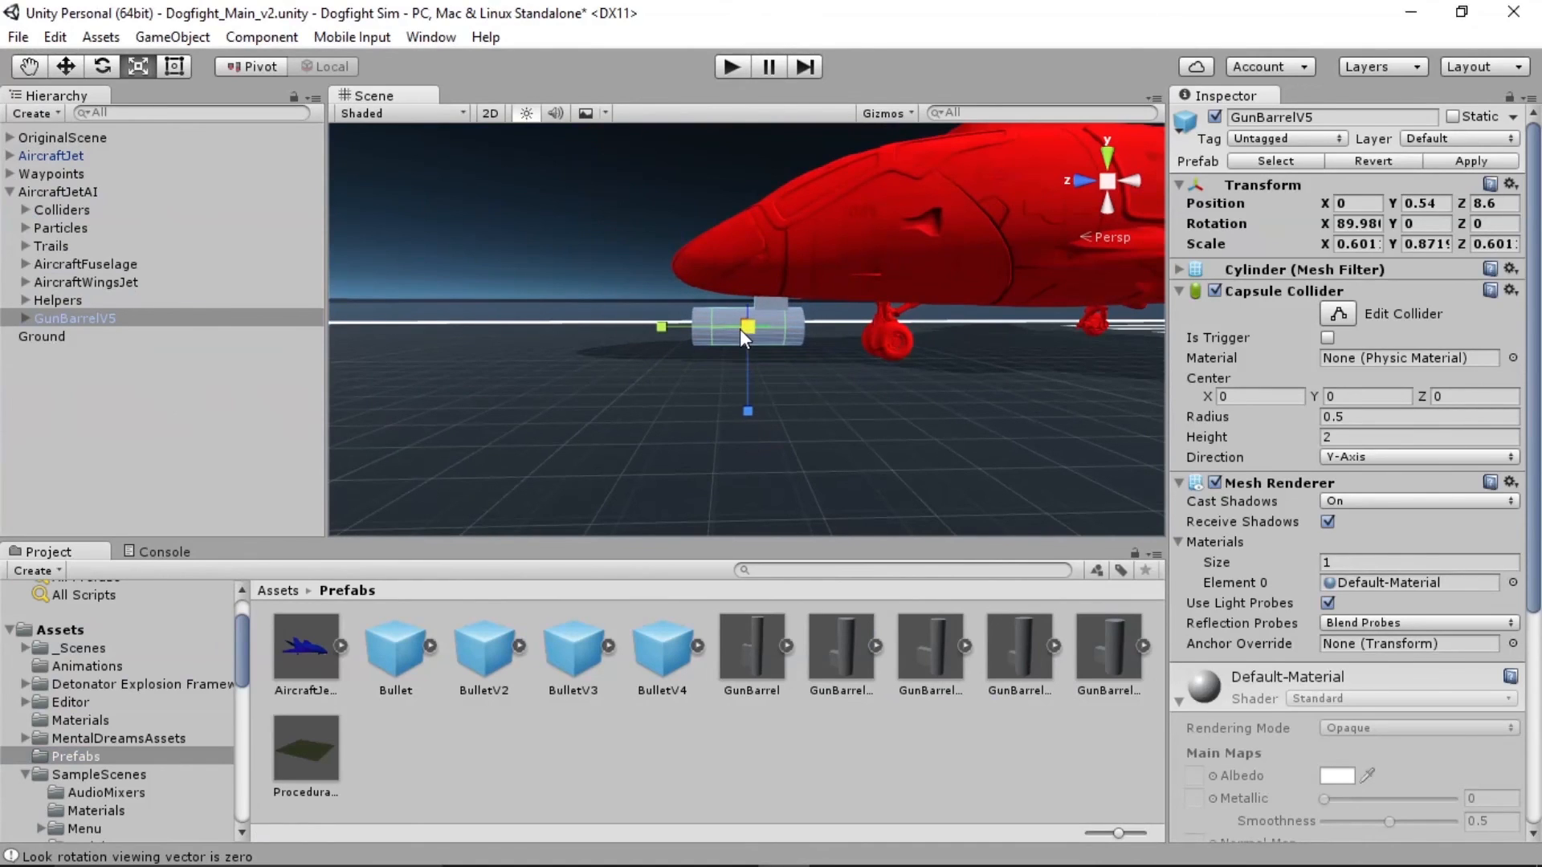
left_click_drag(754, 412, 754, 408)
key("ctrl+z")
key("w")
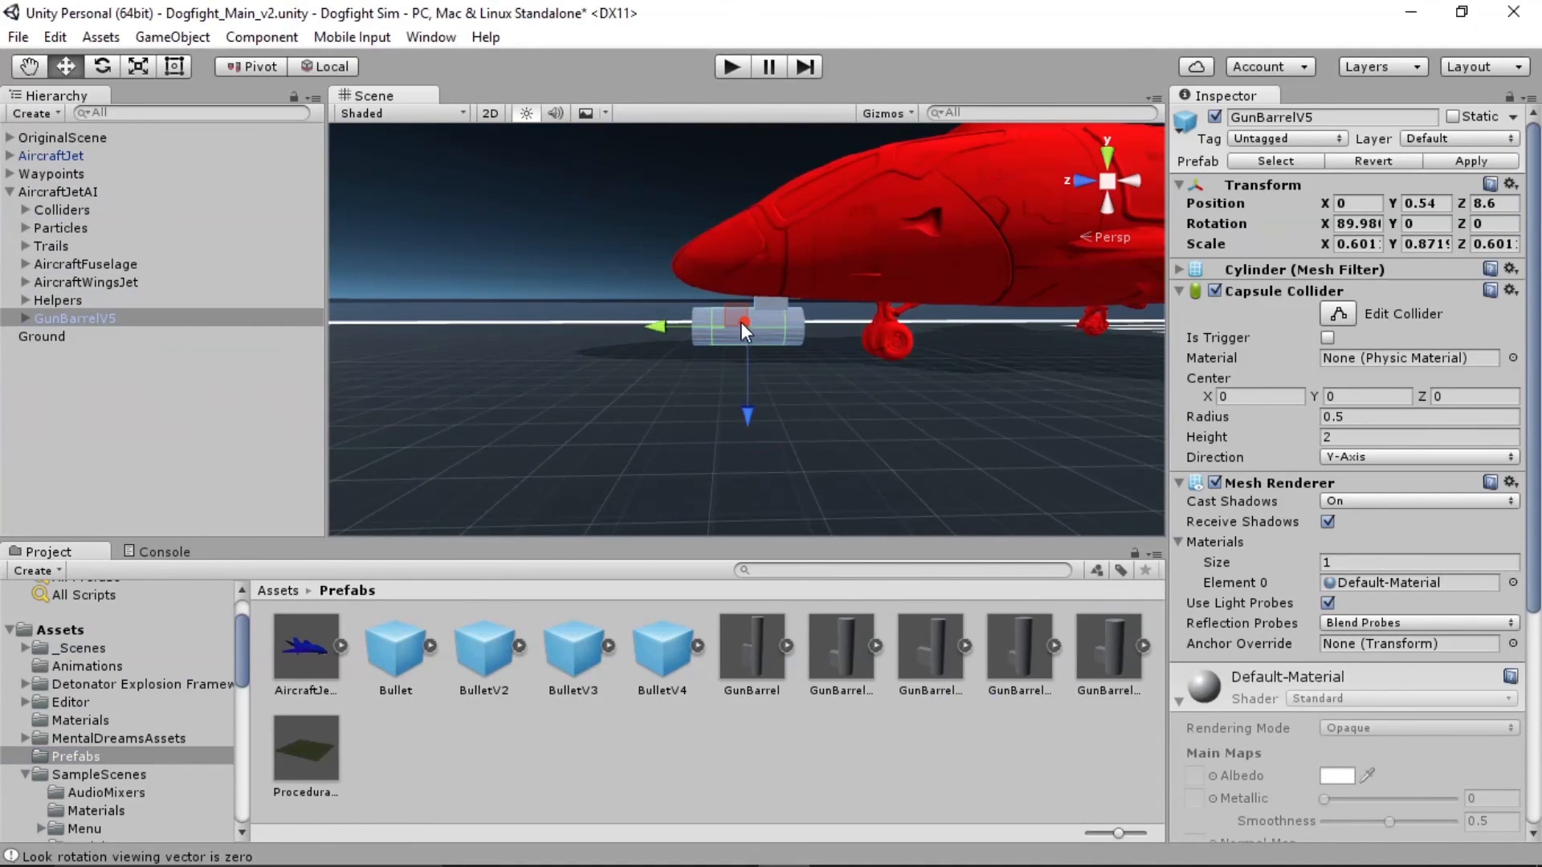
left_click_drag(751, 412, 960, 373)
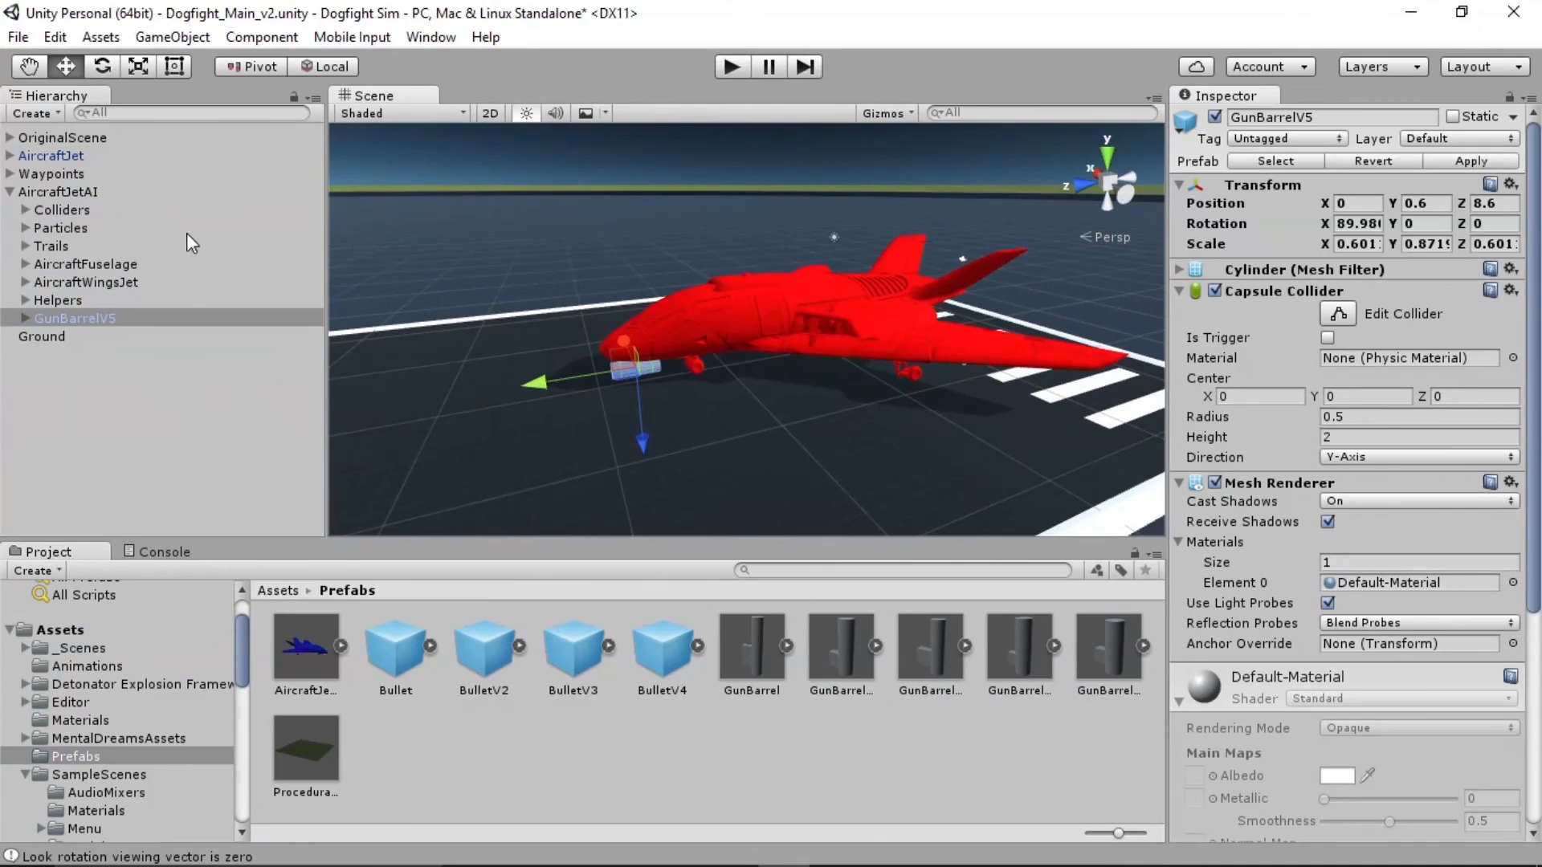
Add an instance of the GunBarrelV5 prefab as a child of the player's AircraftJet
left_click(48, 155)
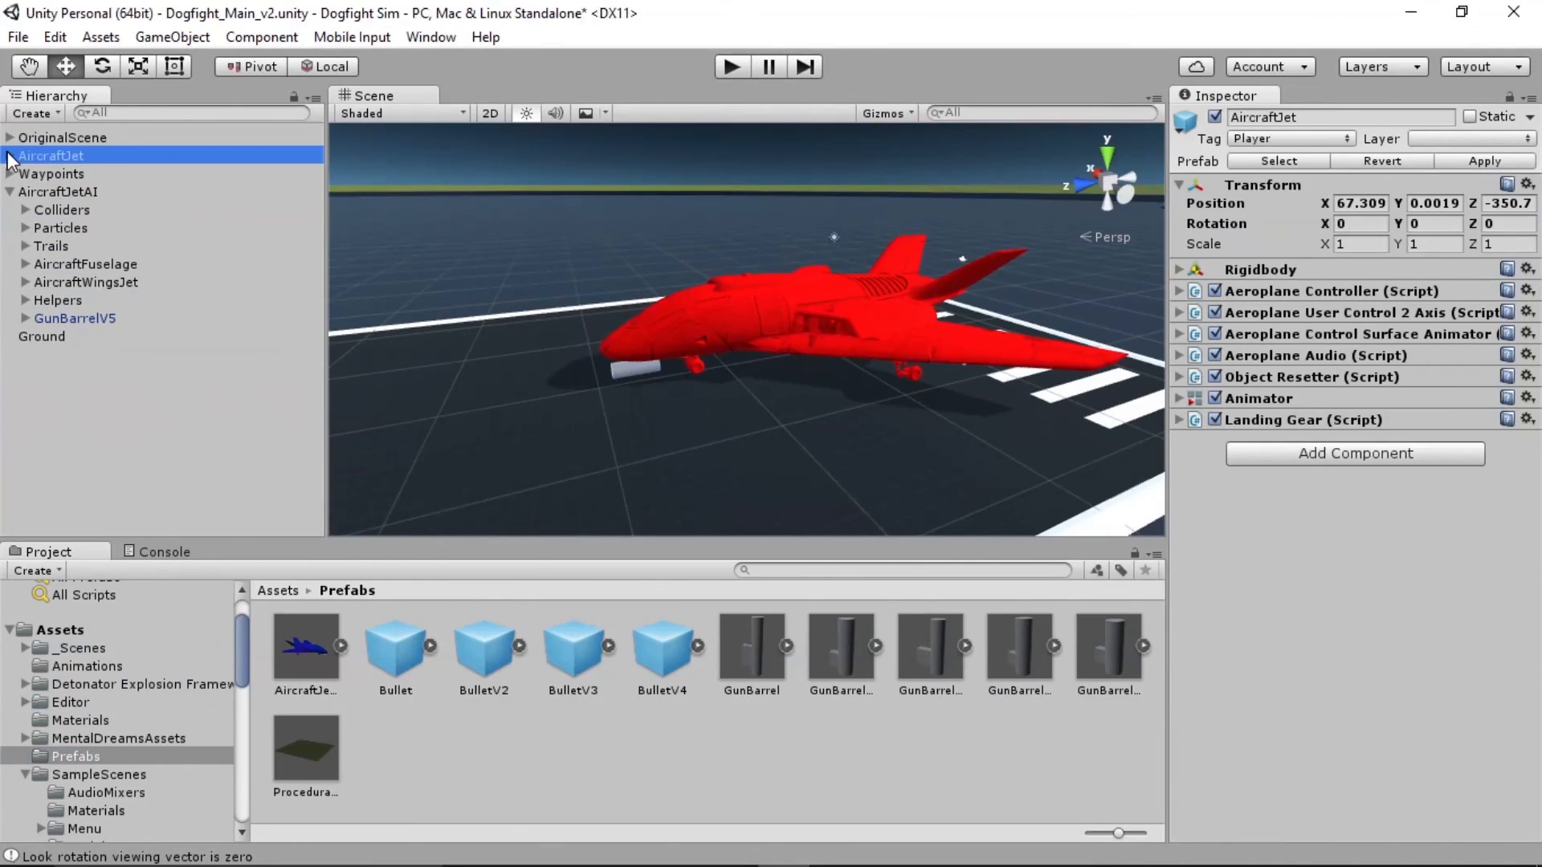
left_click(12, 156)
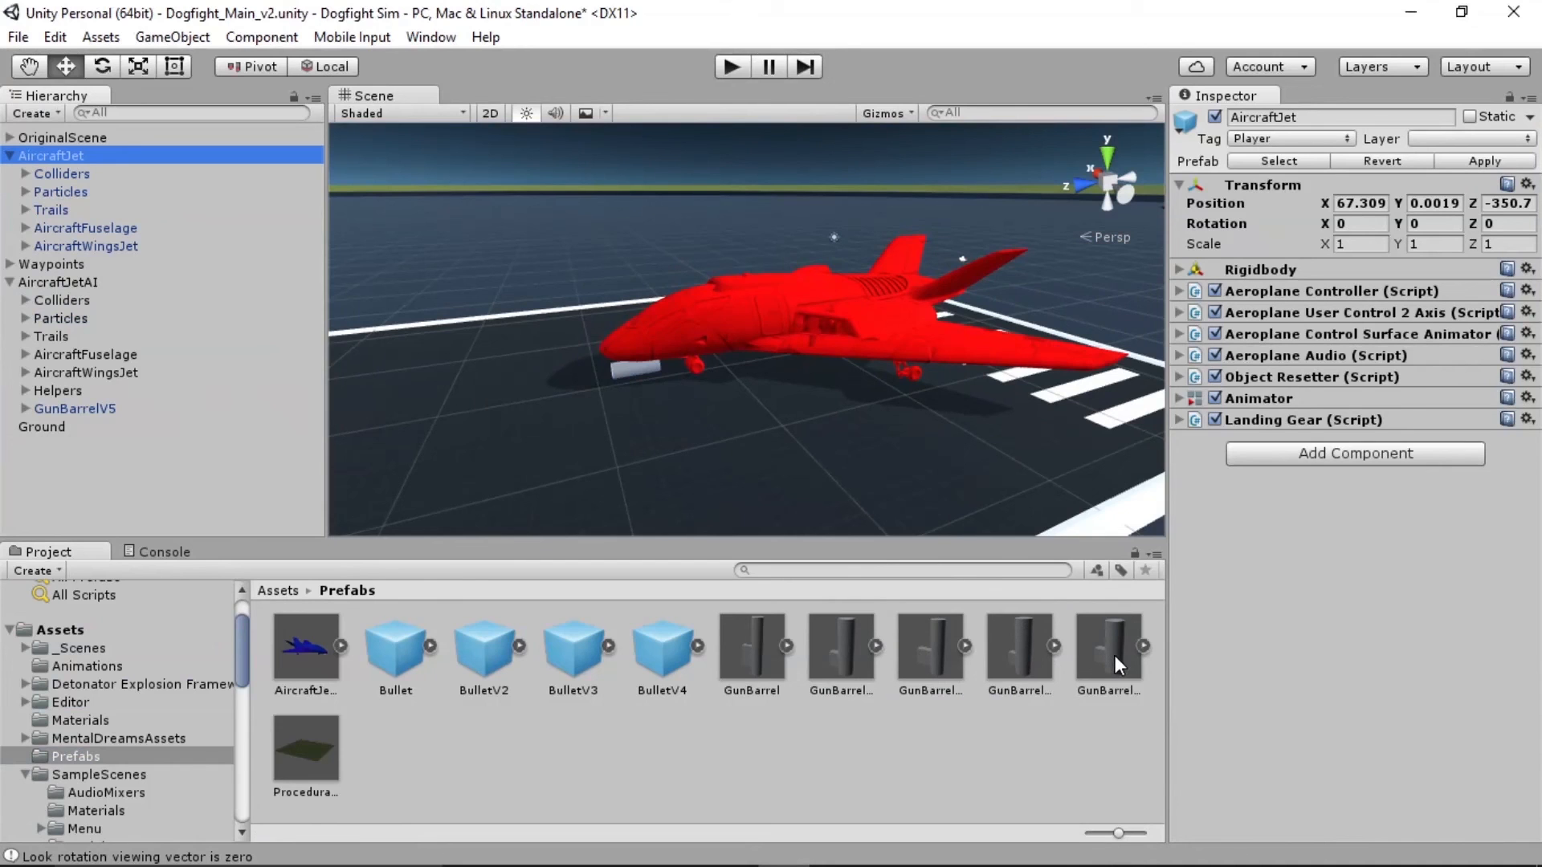
left_click_drag(1115, 655, 83, 151)
key("f")
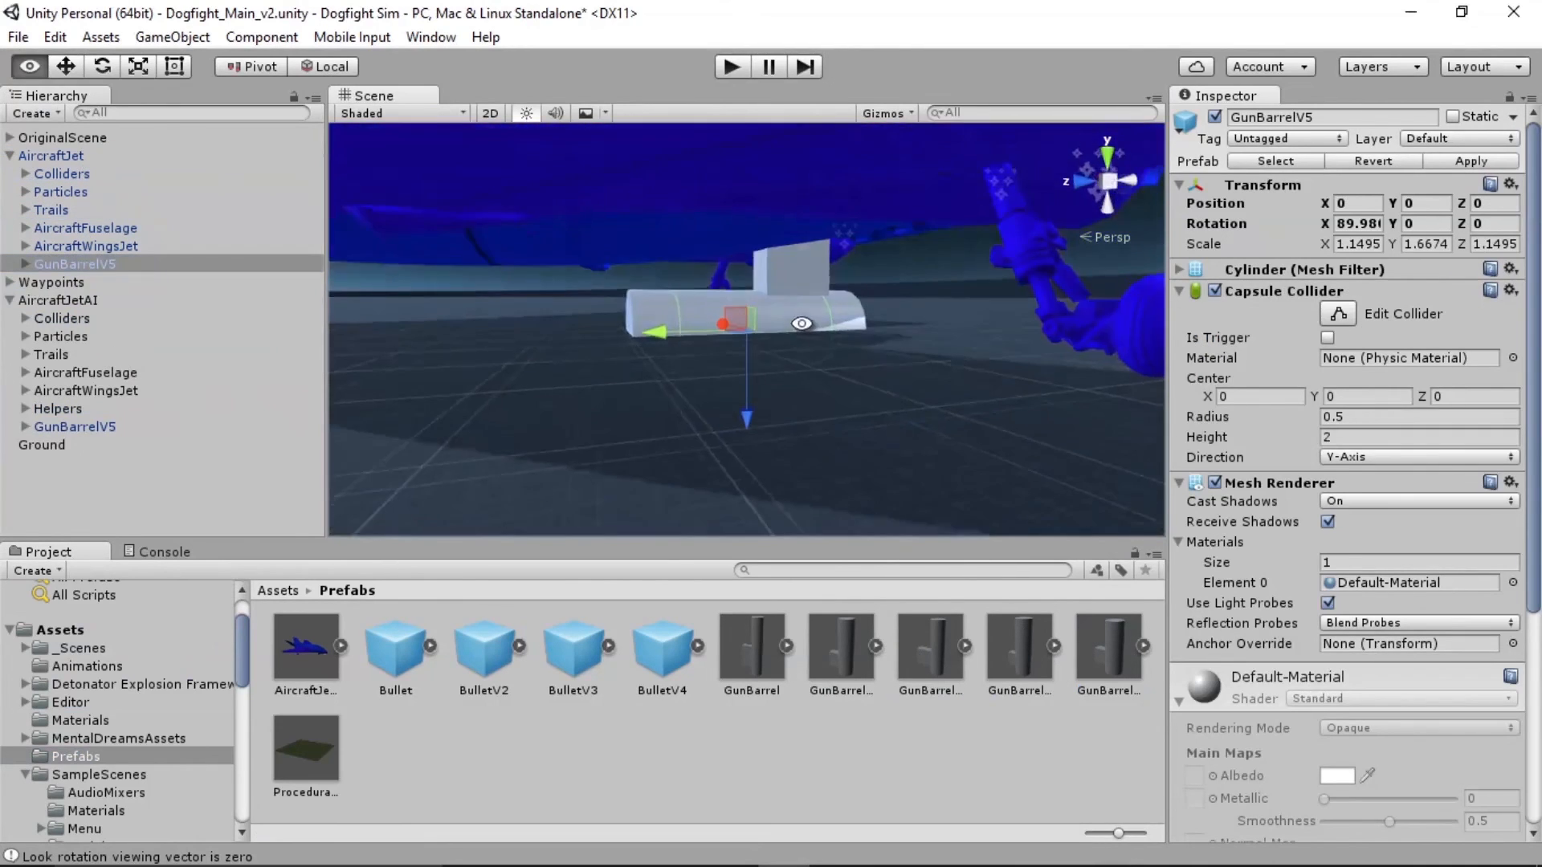
Scale AircraftJet's GunBarrelV5 to about 0.64, 0.93, 0.64 and position it under the nose at about Y 0.57, Z 8.84
scroll(802, 323, "down", 4)
middle_click_drag(802, 323, 953, 357)
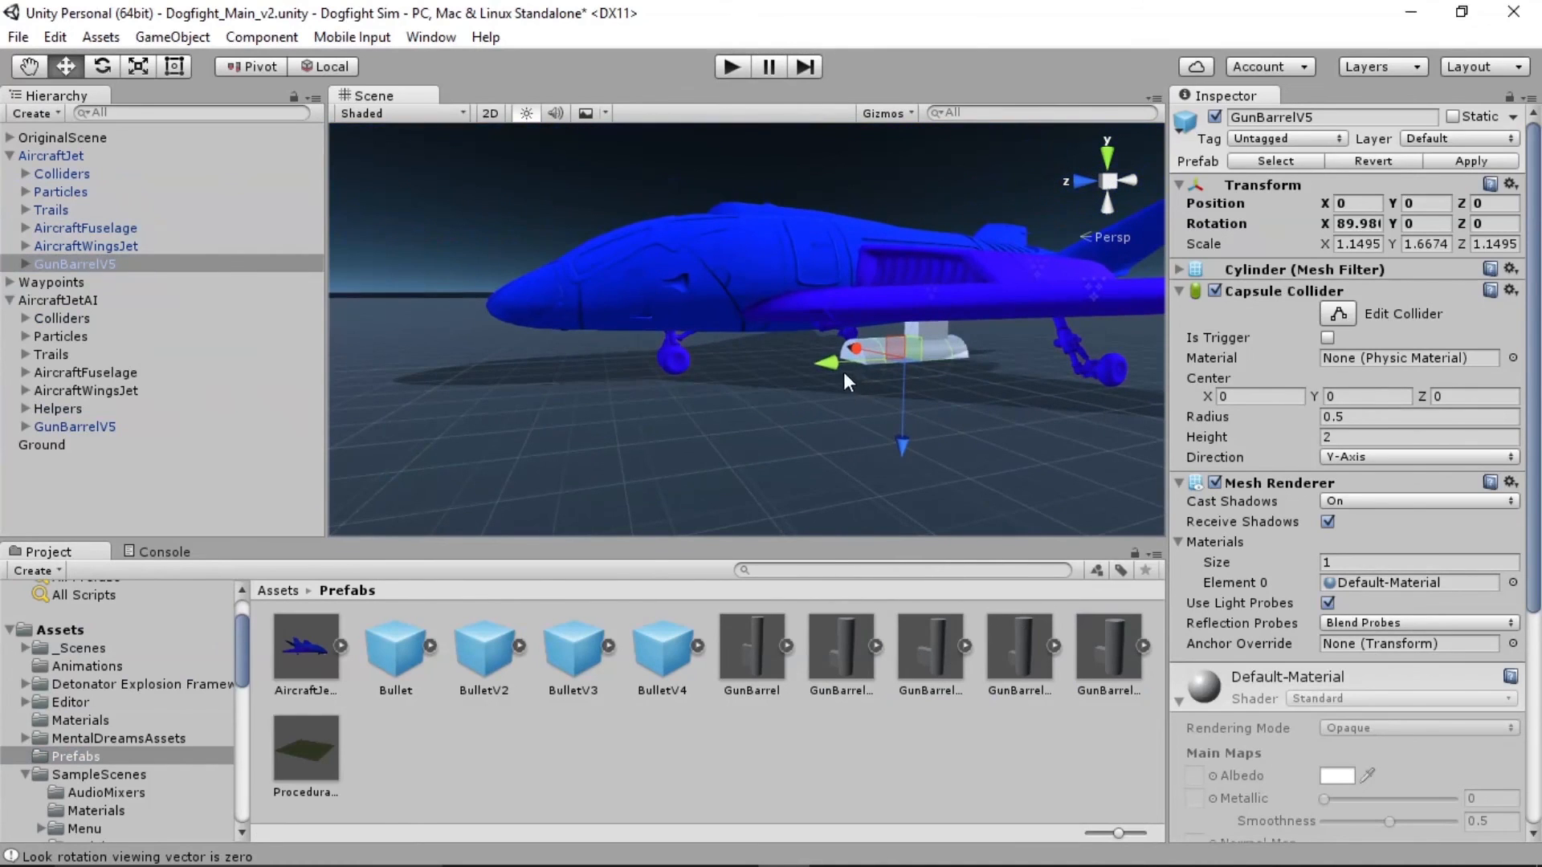
left_click_drag(807, 375, 487, 398)
key("r")
key("w")
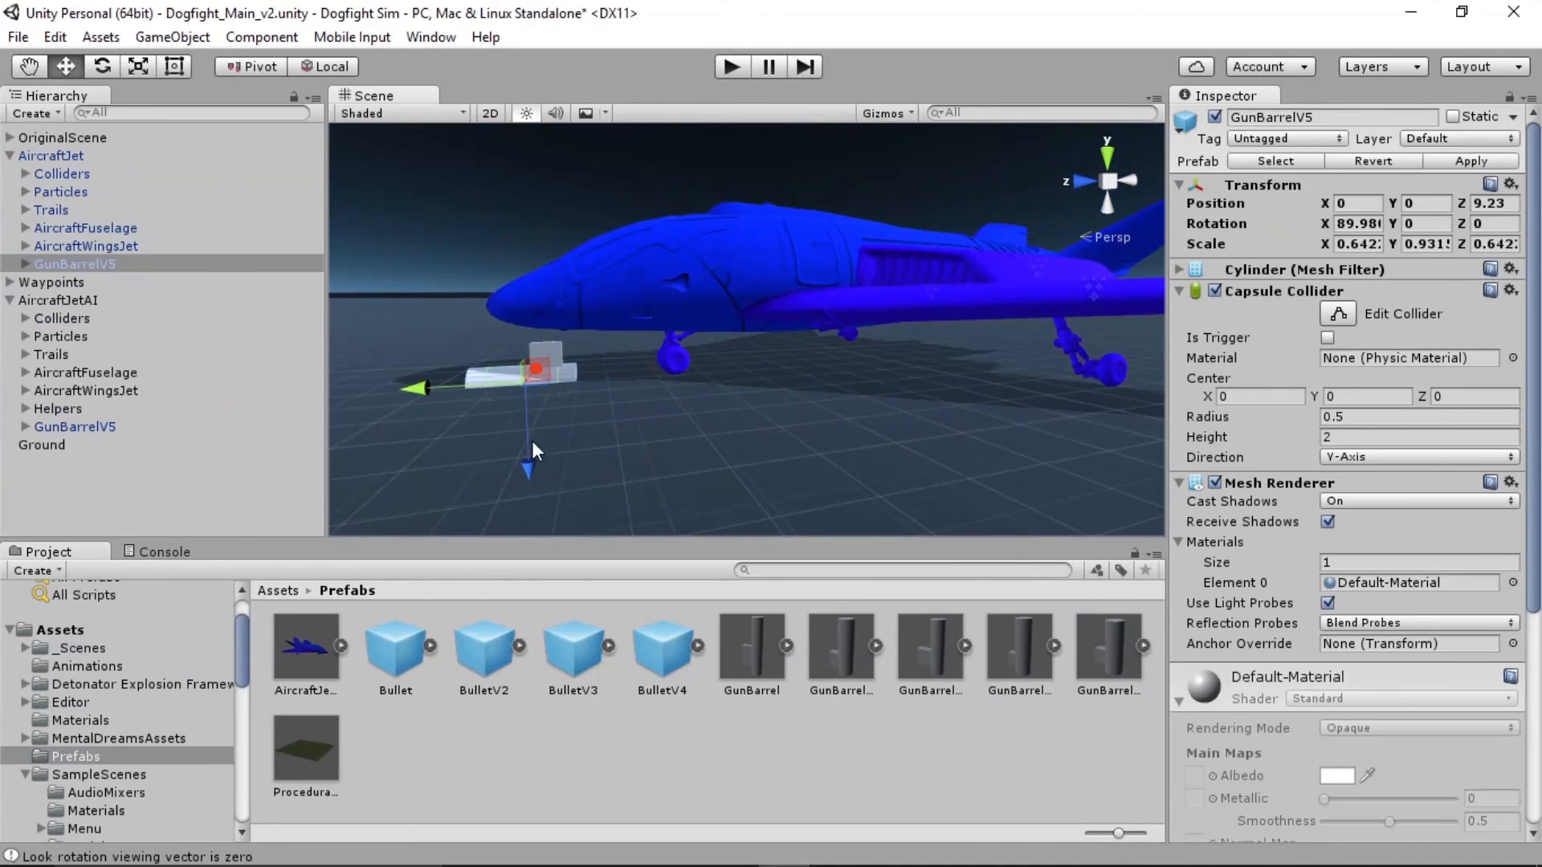
left_click_drag(533, 460, 531, 432)
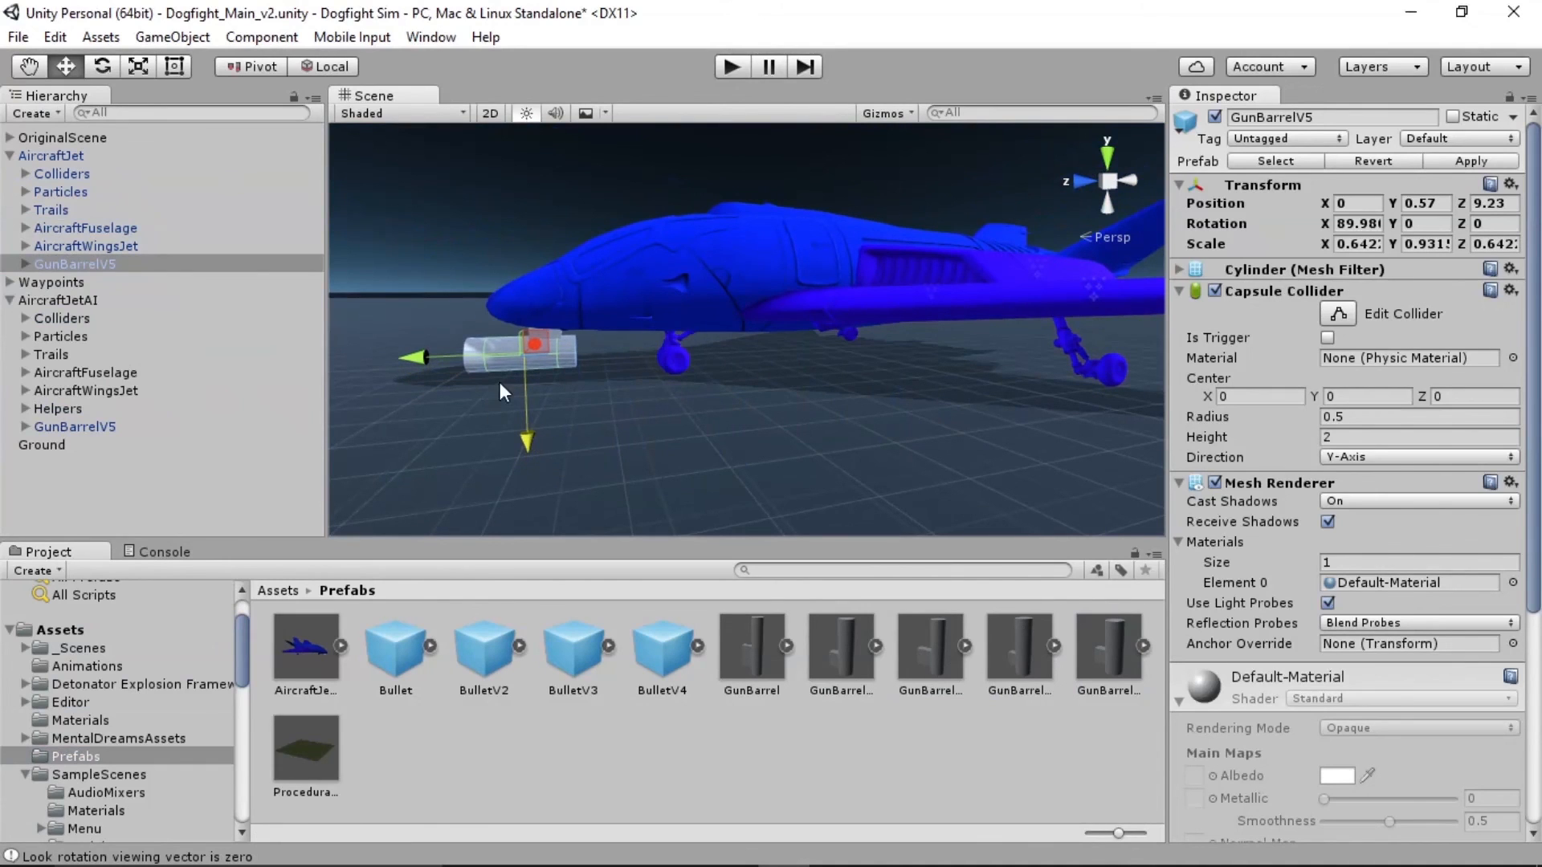
left_click_drag(426, 355, 449, 356)
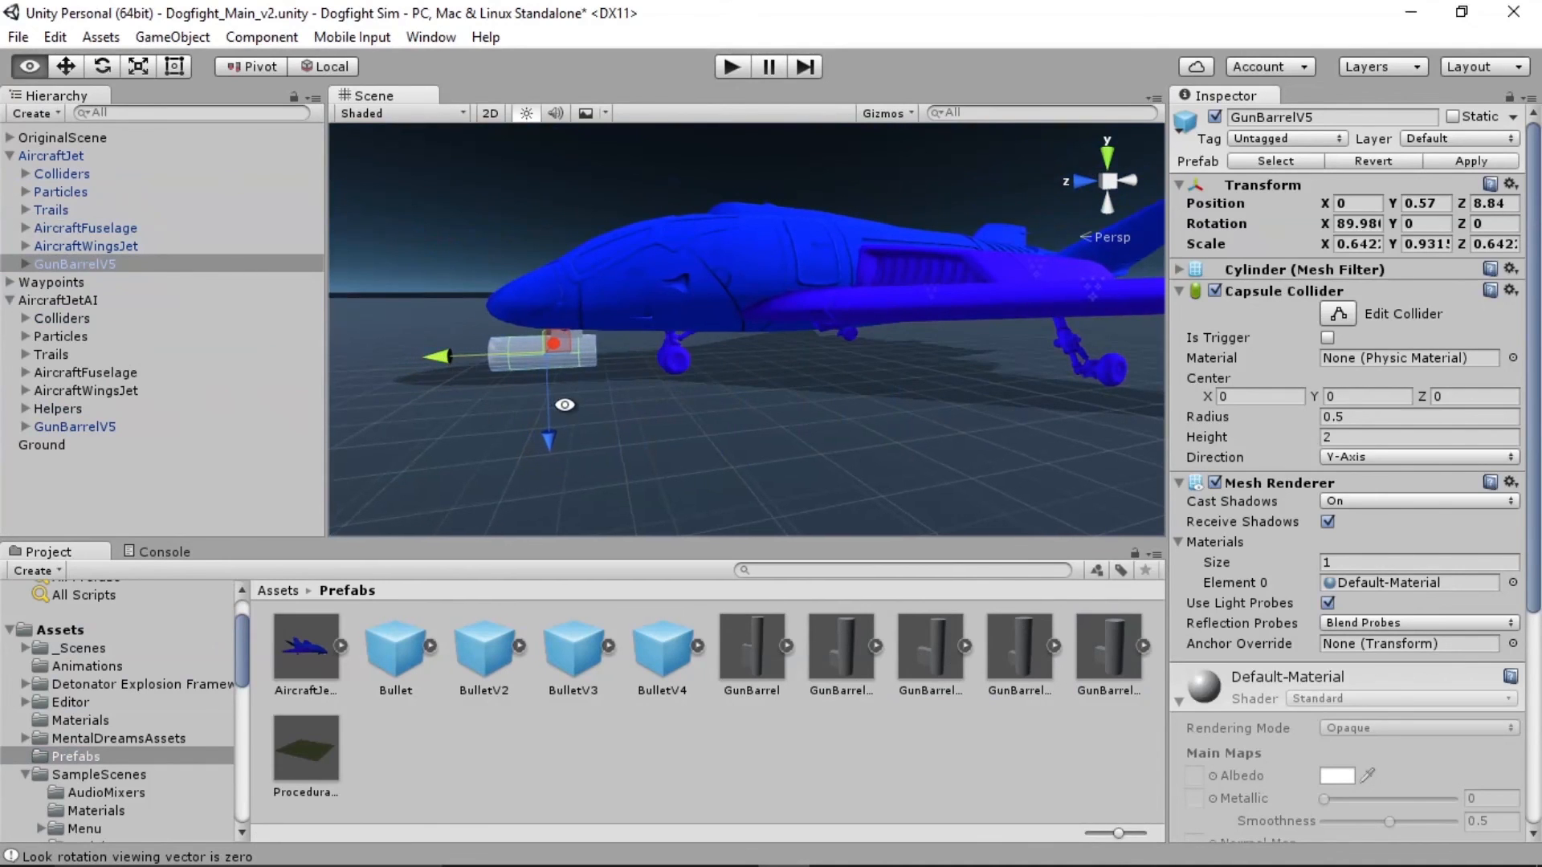
Scale AircraftJet's GunBarrelV5 down proportionally to about 0.51, 0.74, 0.51 and raise it to Y 0.71 against the nose
left_click_drag(565, 404, 528, 342, "alt")
key("r")
key("w")
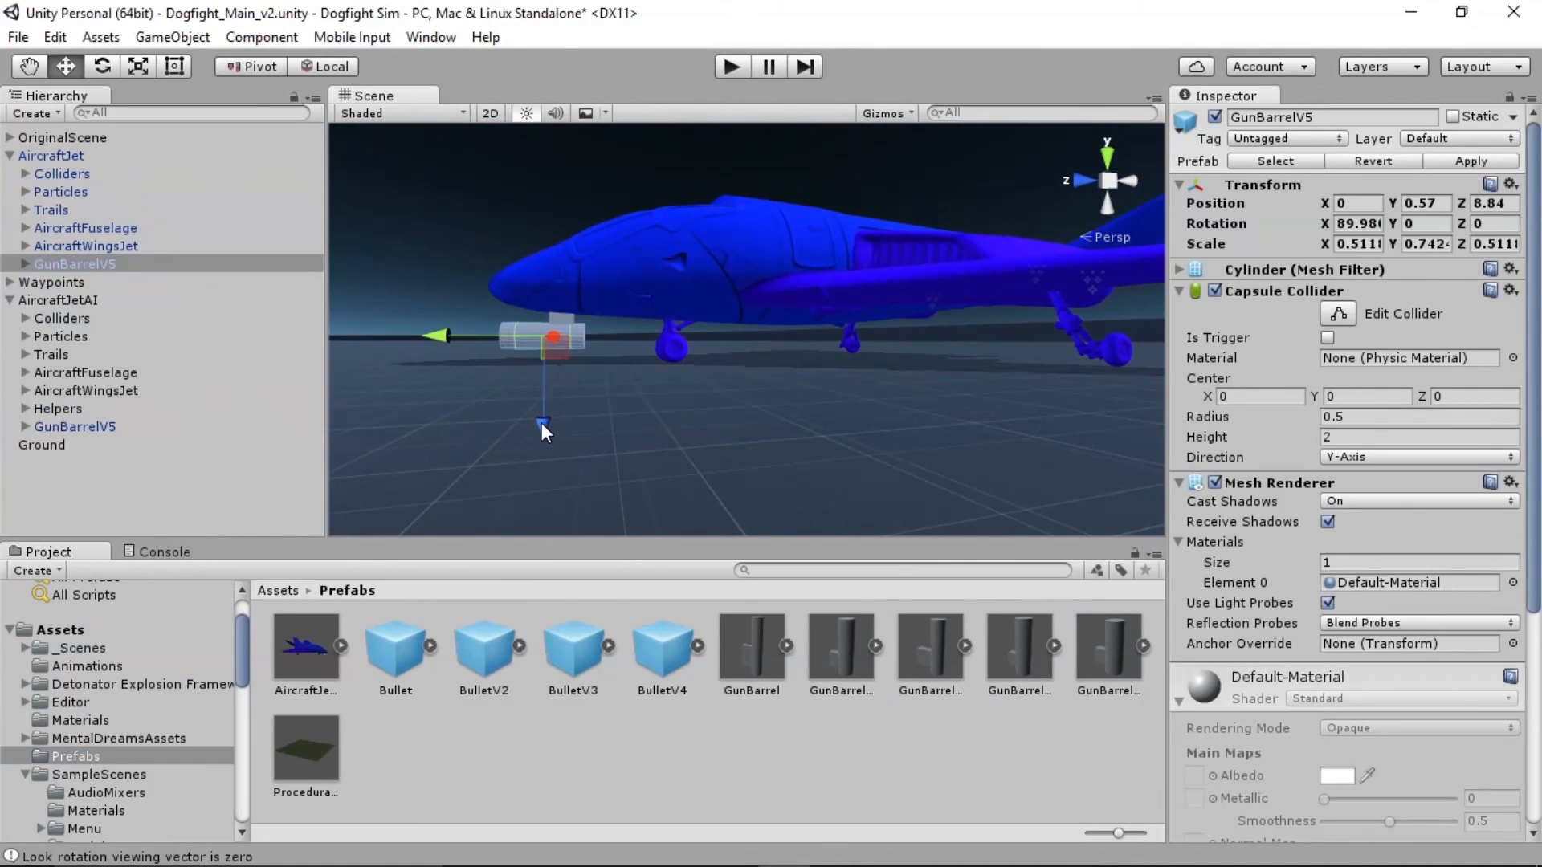
left_click_drag(541, 423, 540, 416)
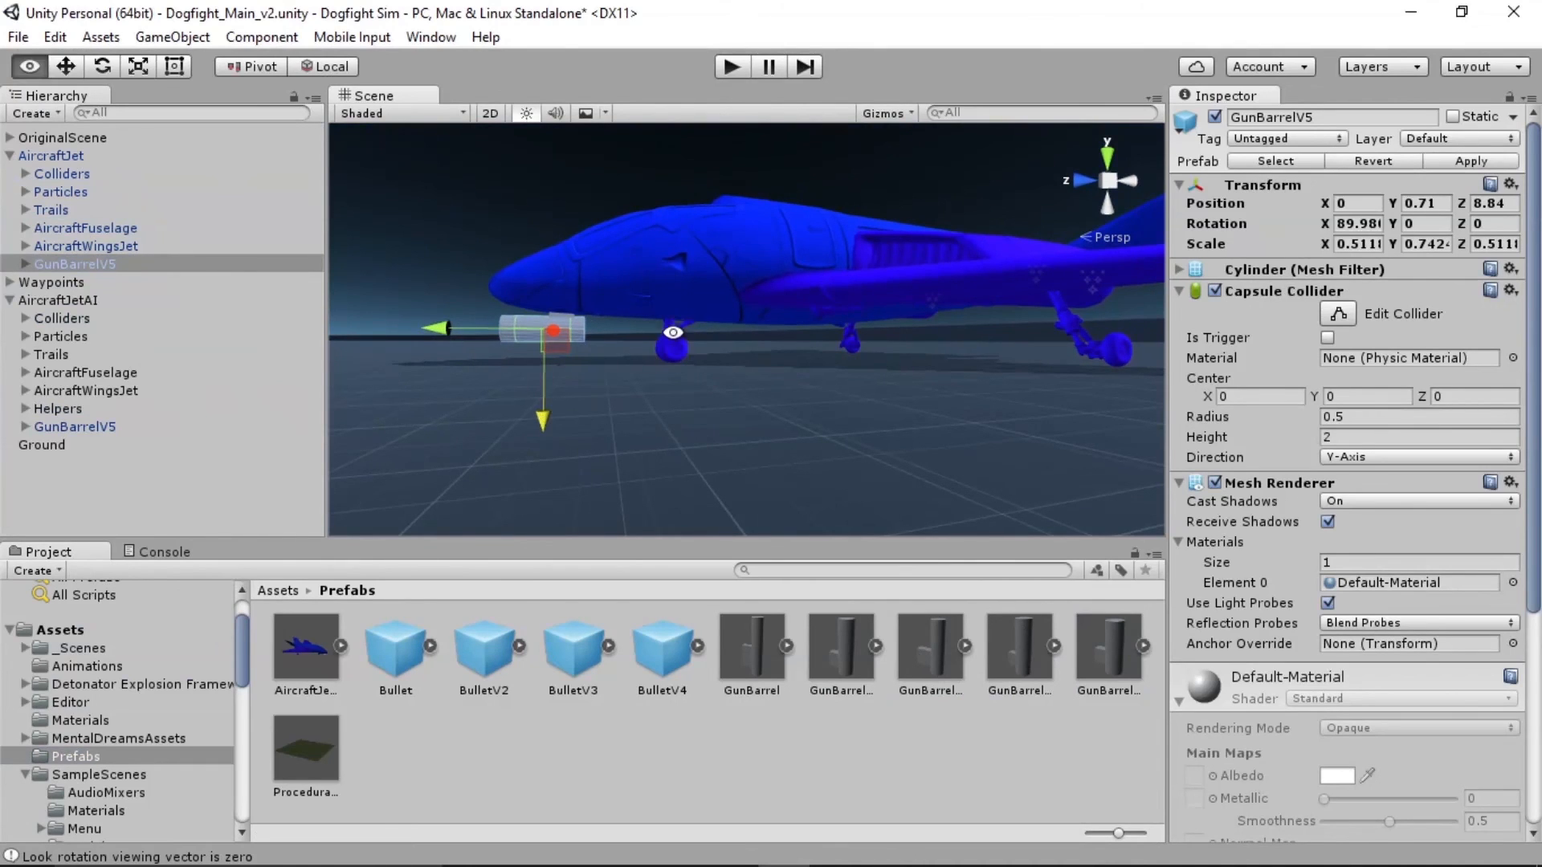
left_click_drag(674, 333, 703, 404, "alt")
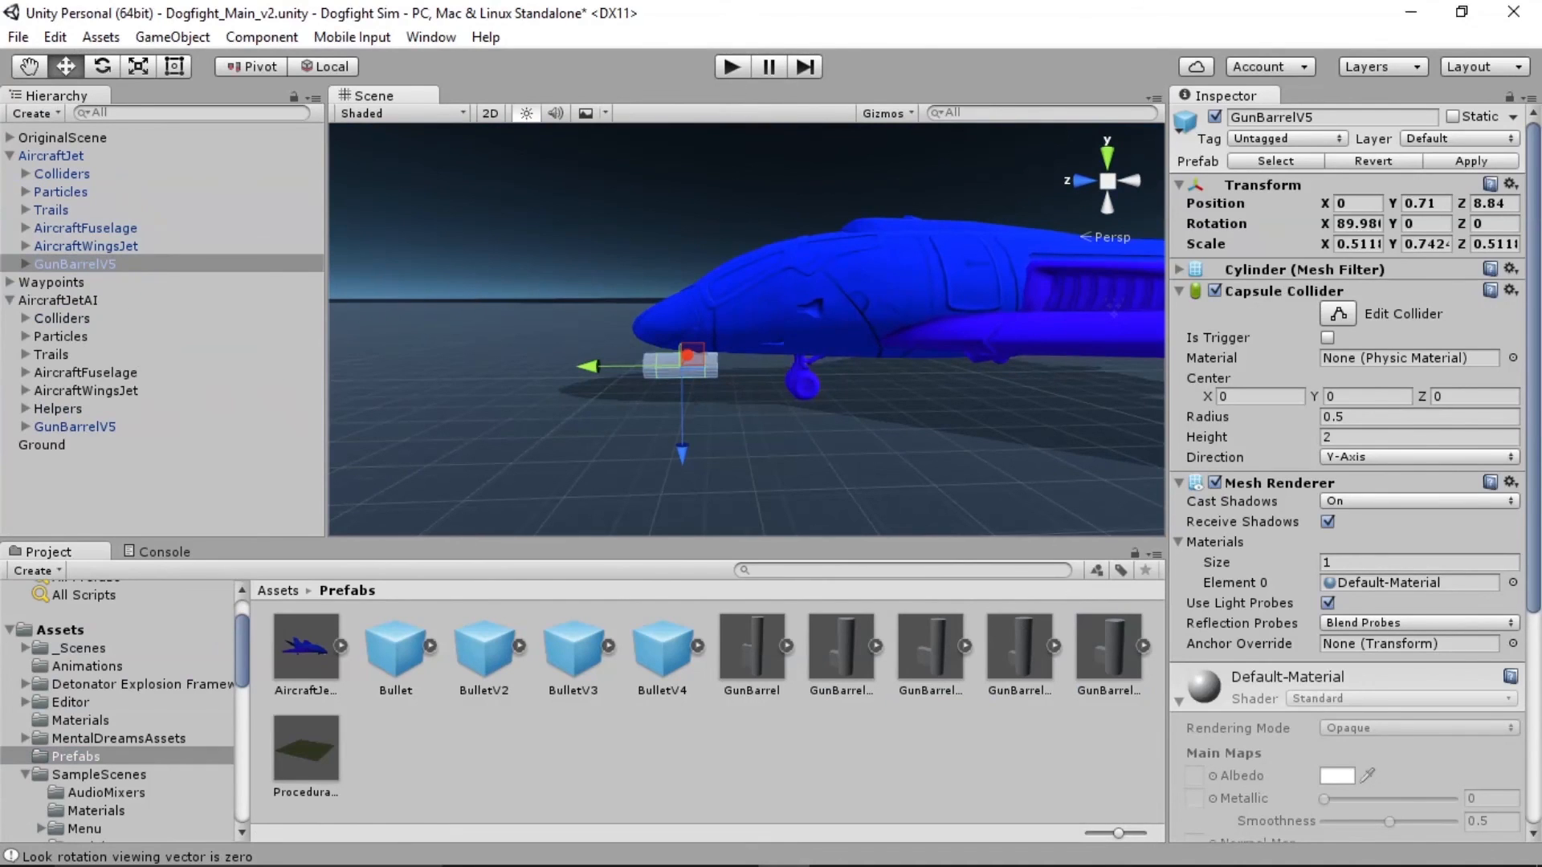
Bring the Game view over the editor, play-test flying and firing the player's jet, and stop the game
left_click_drag(755, 866, 1060, 219)
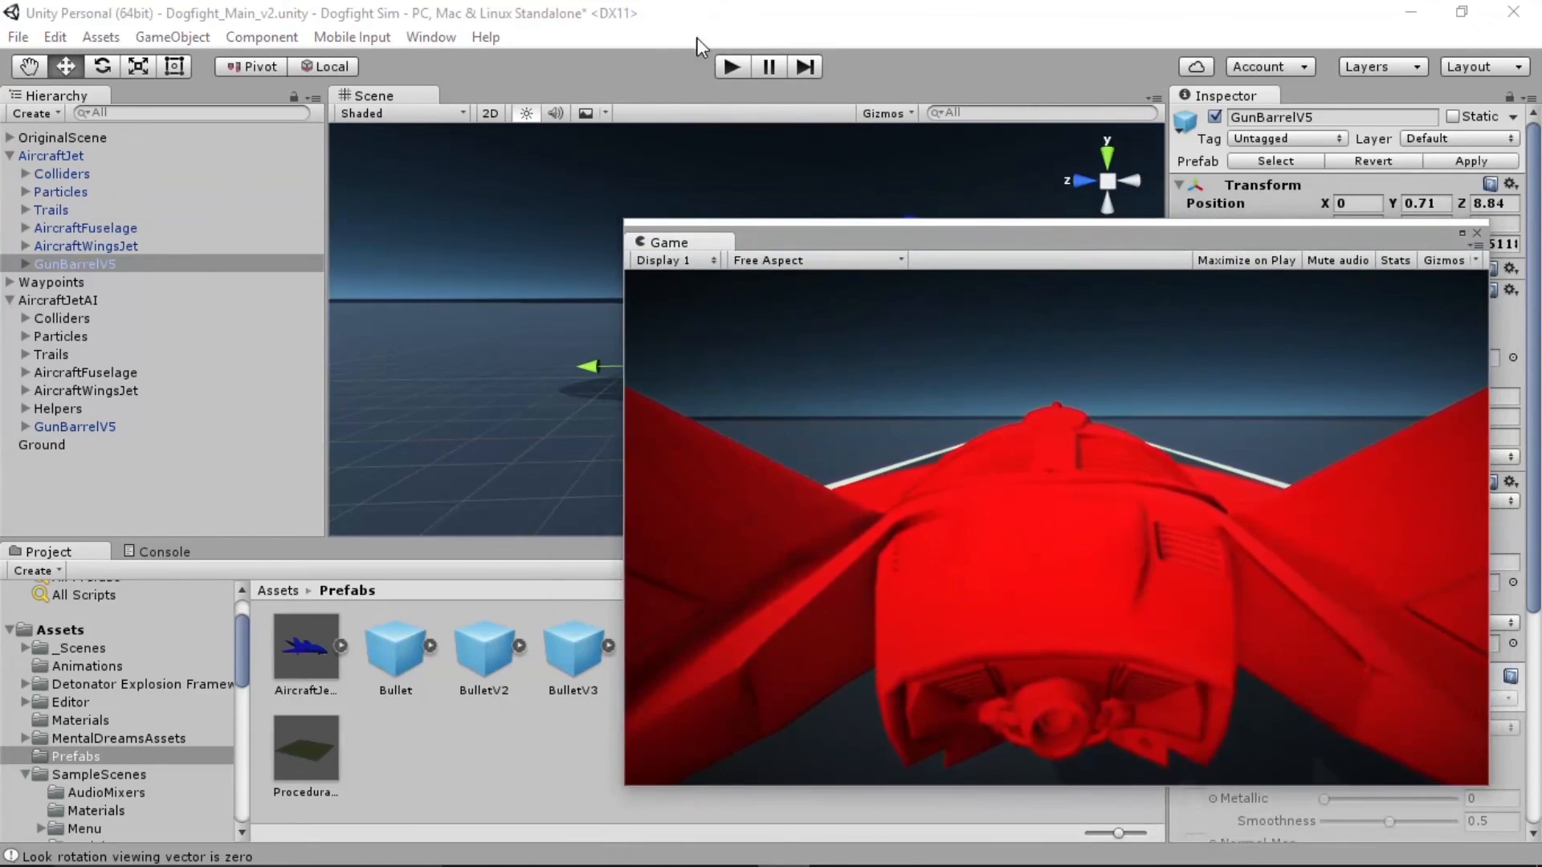
left_click(731, 67)
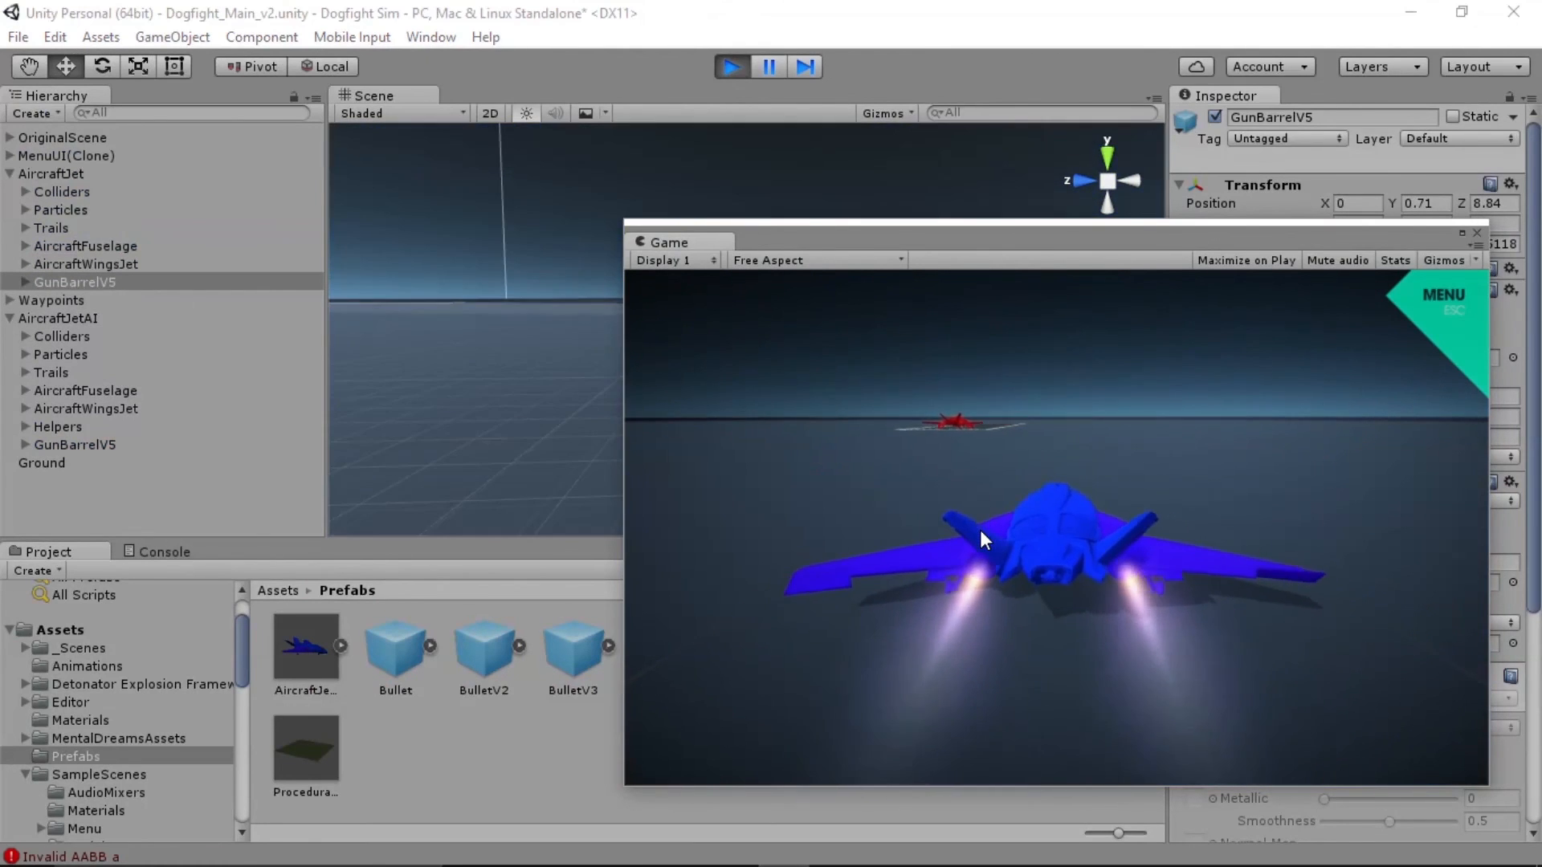
left_click(980, 530)
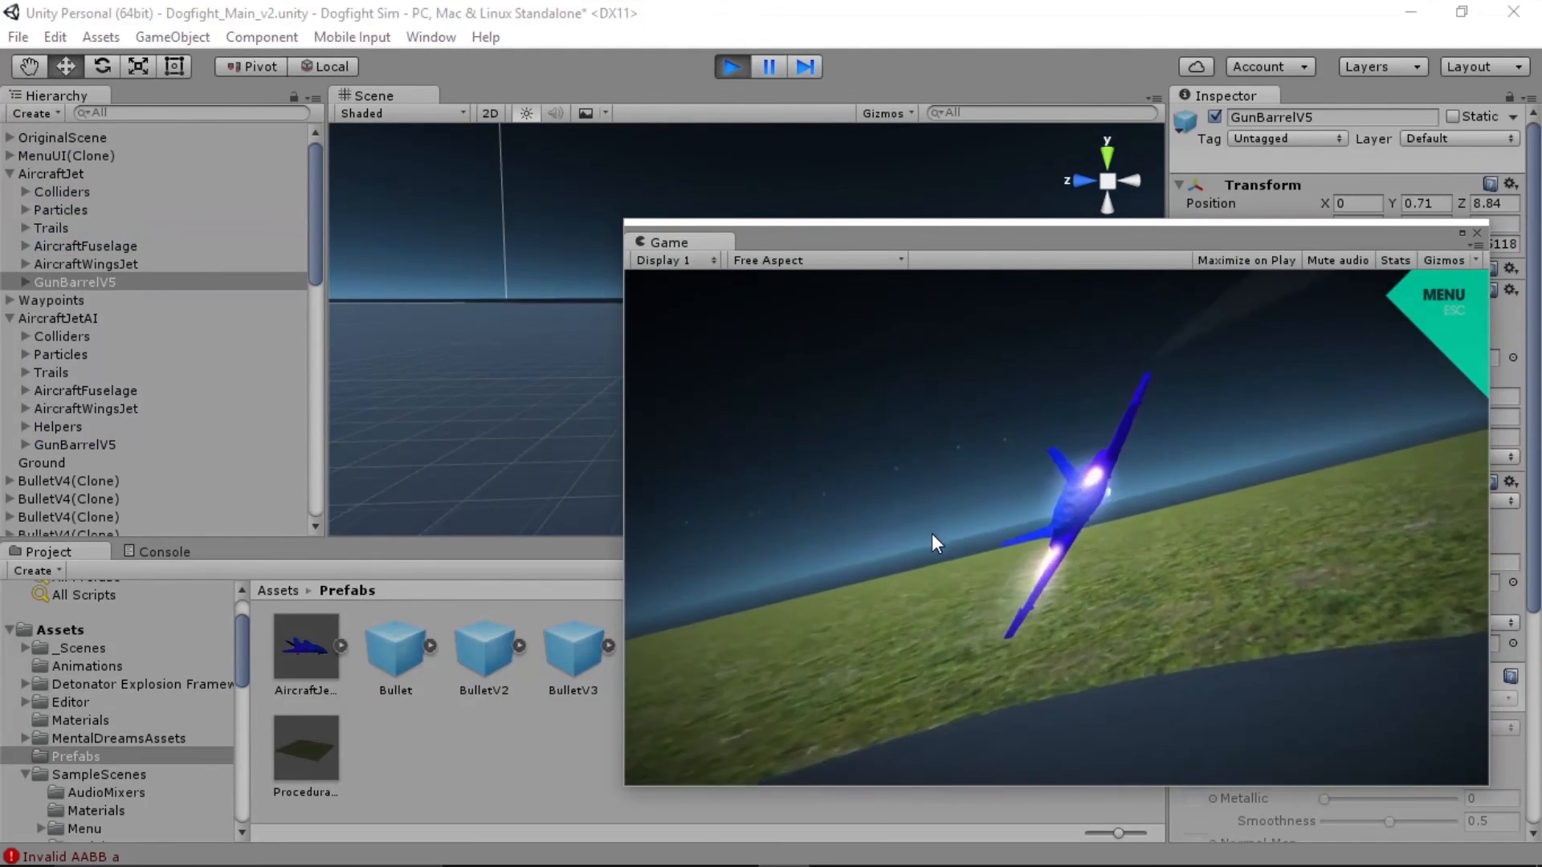
left_click(734, 69)
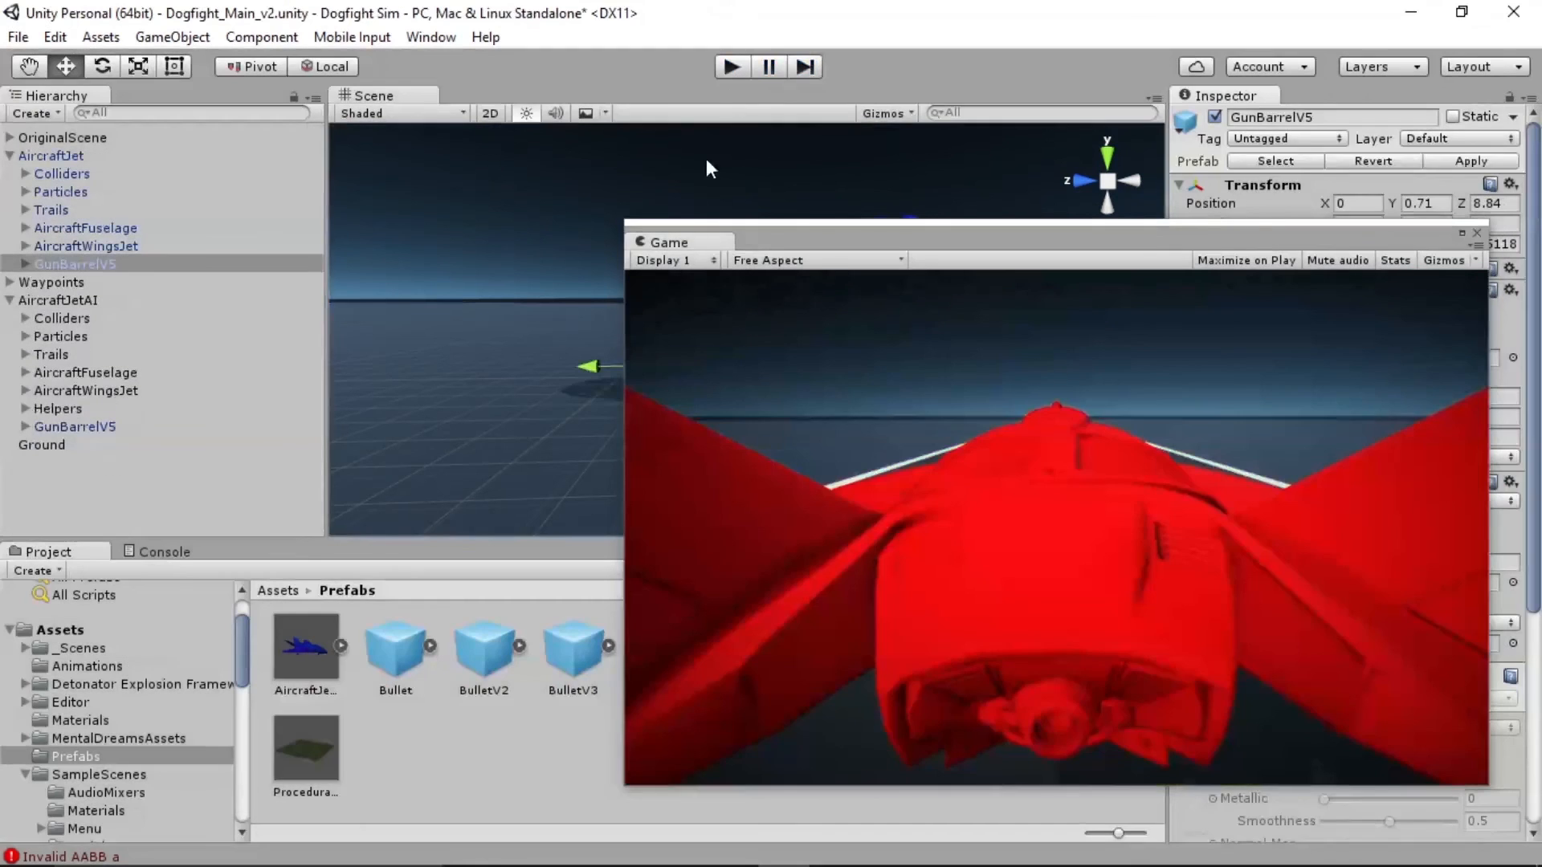
Run the game a second time to check both jets' gunfire, stop it, and move the Game view out of the way
left_click_drag(879, 225, 861, 259)
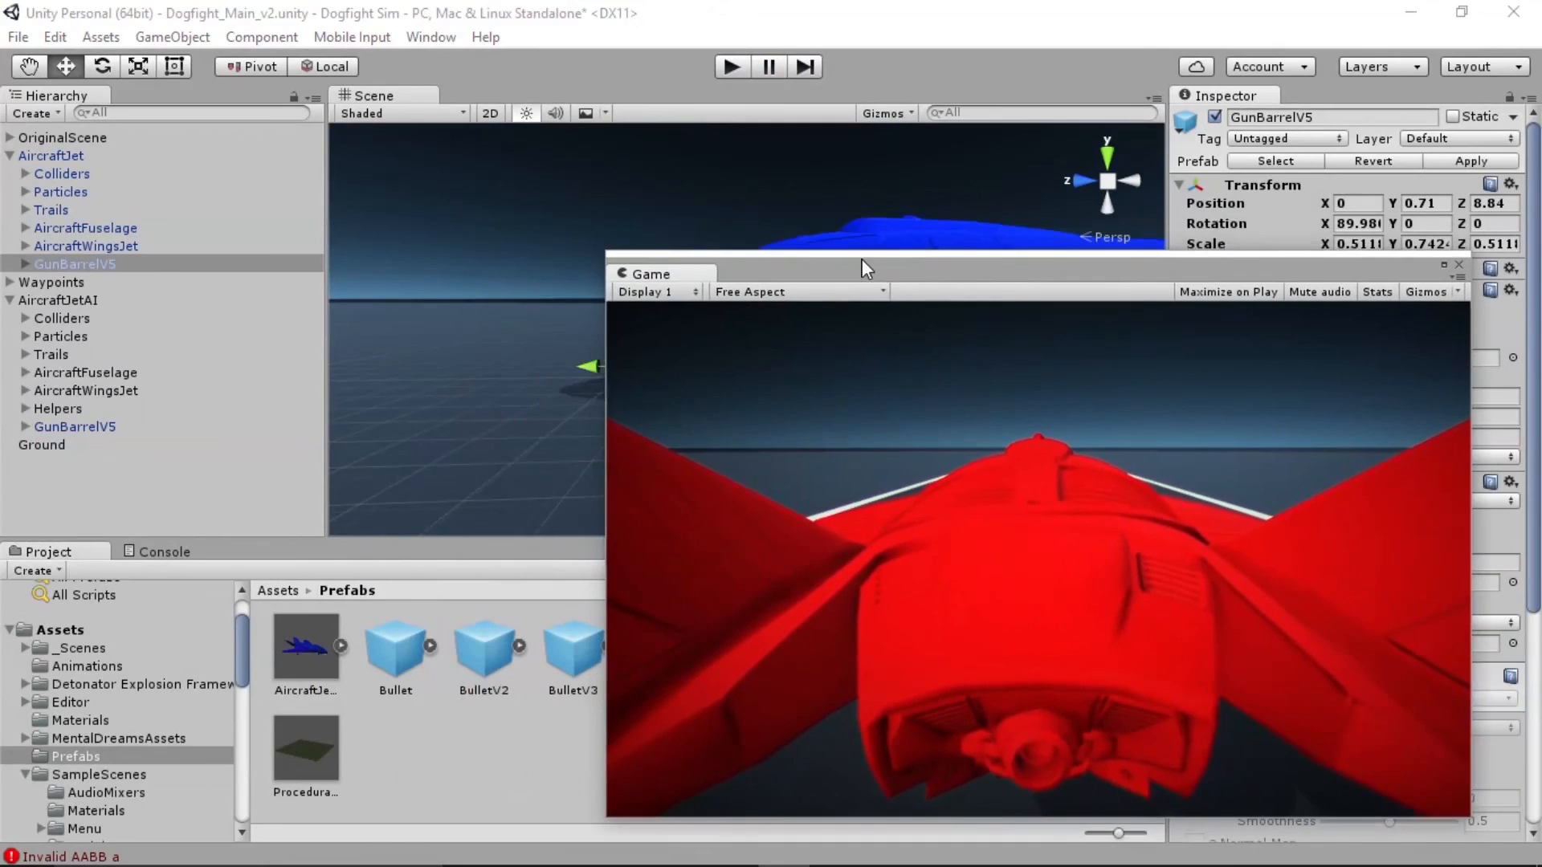
left_click(731, 67)
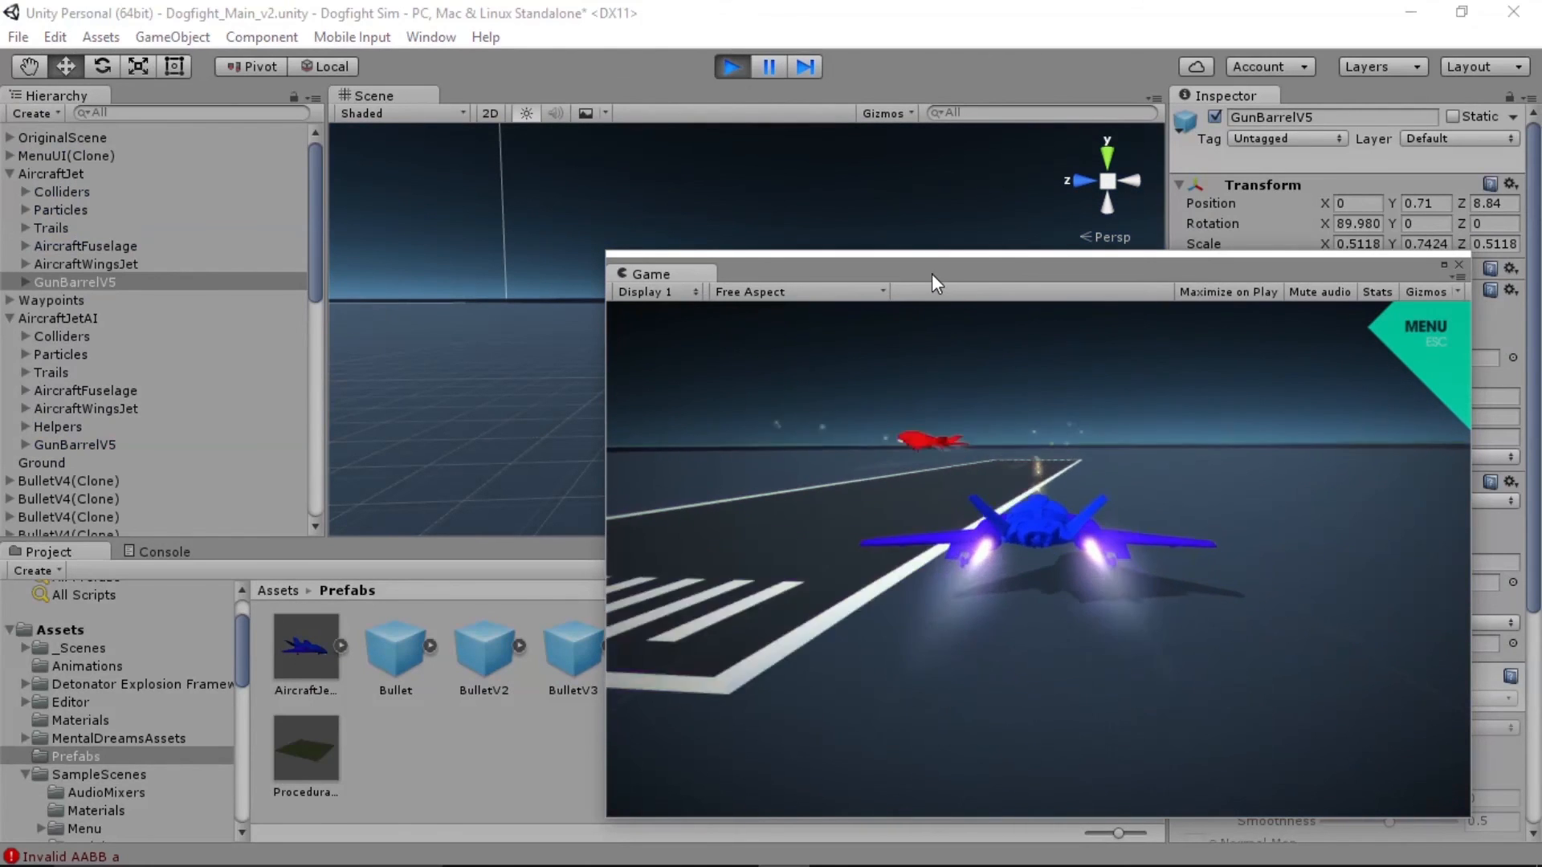
left_click(728, 69)
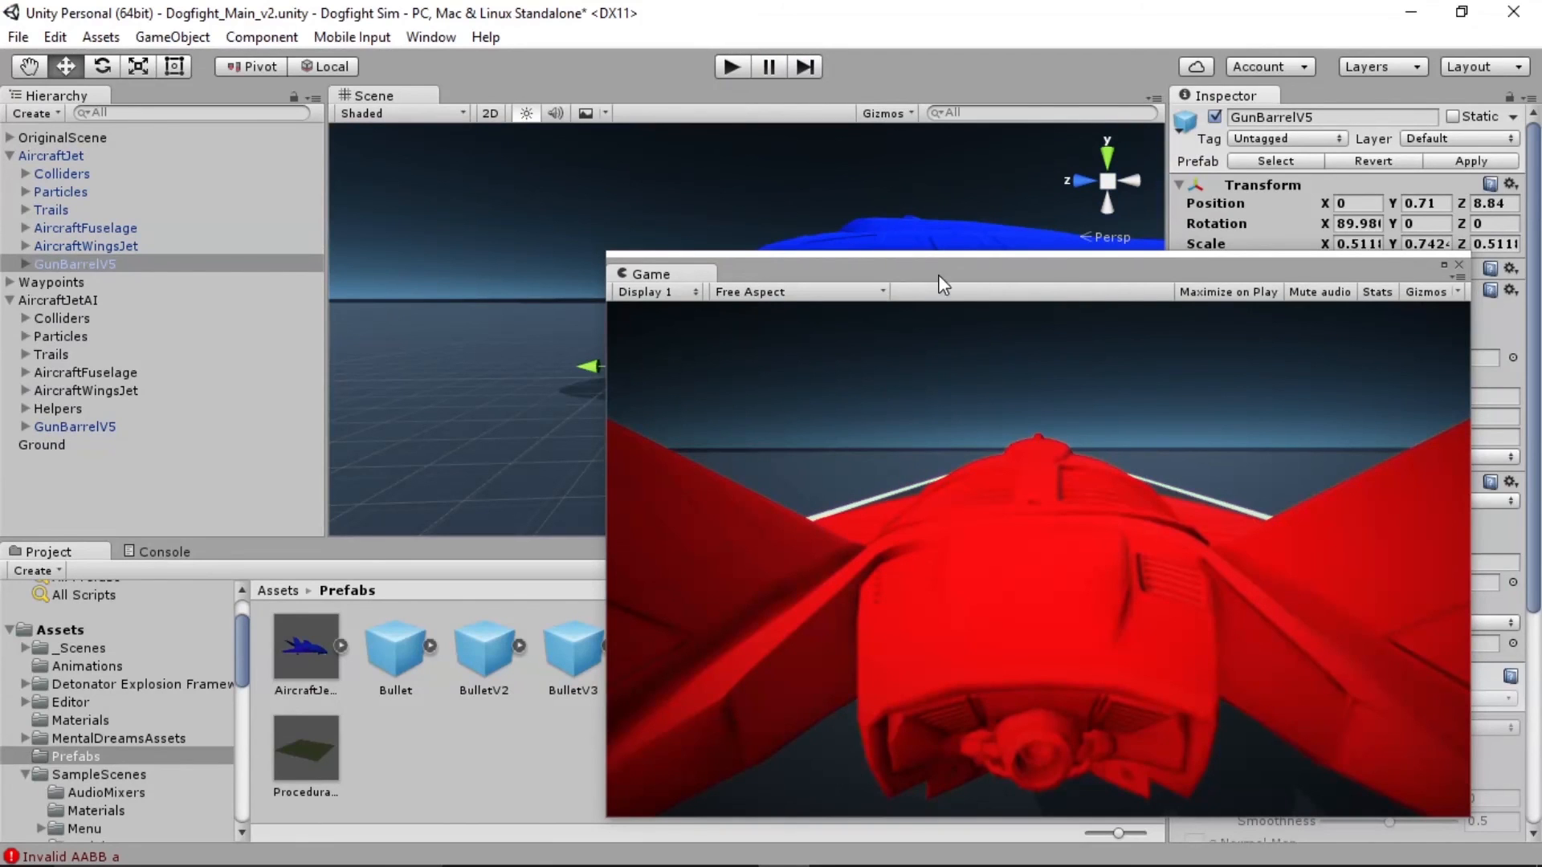
left_click_drag(944, 285, 879, 253)
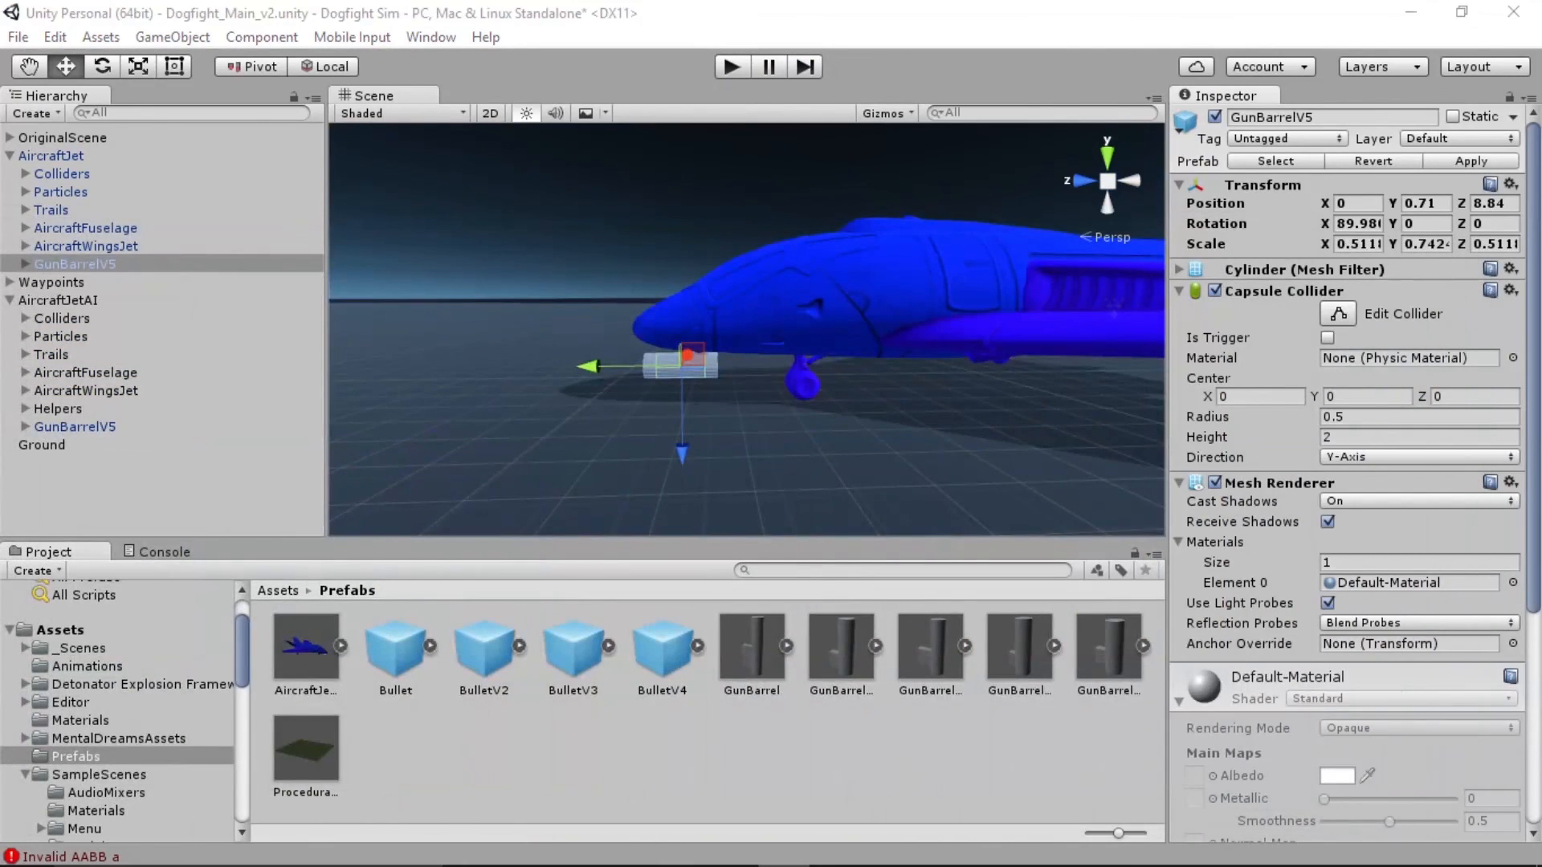